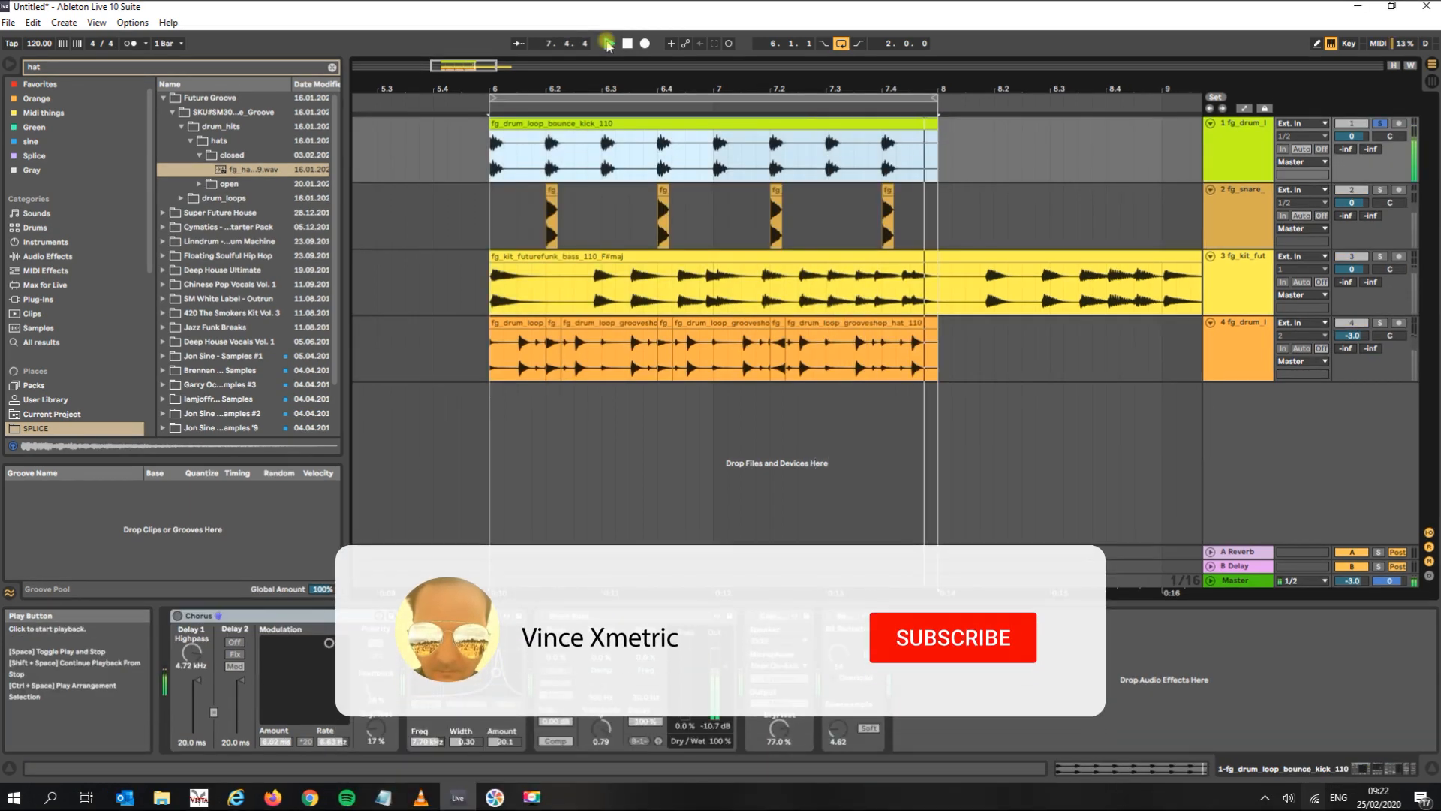
- Play the loop with Chorus enabled and set its modulation to 0.63 ms at 3.12 Hz
left_click(609, 43)
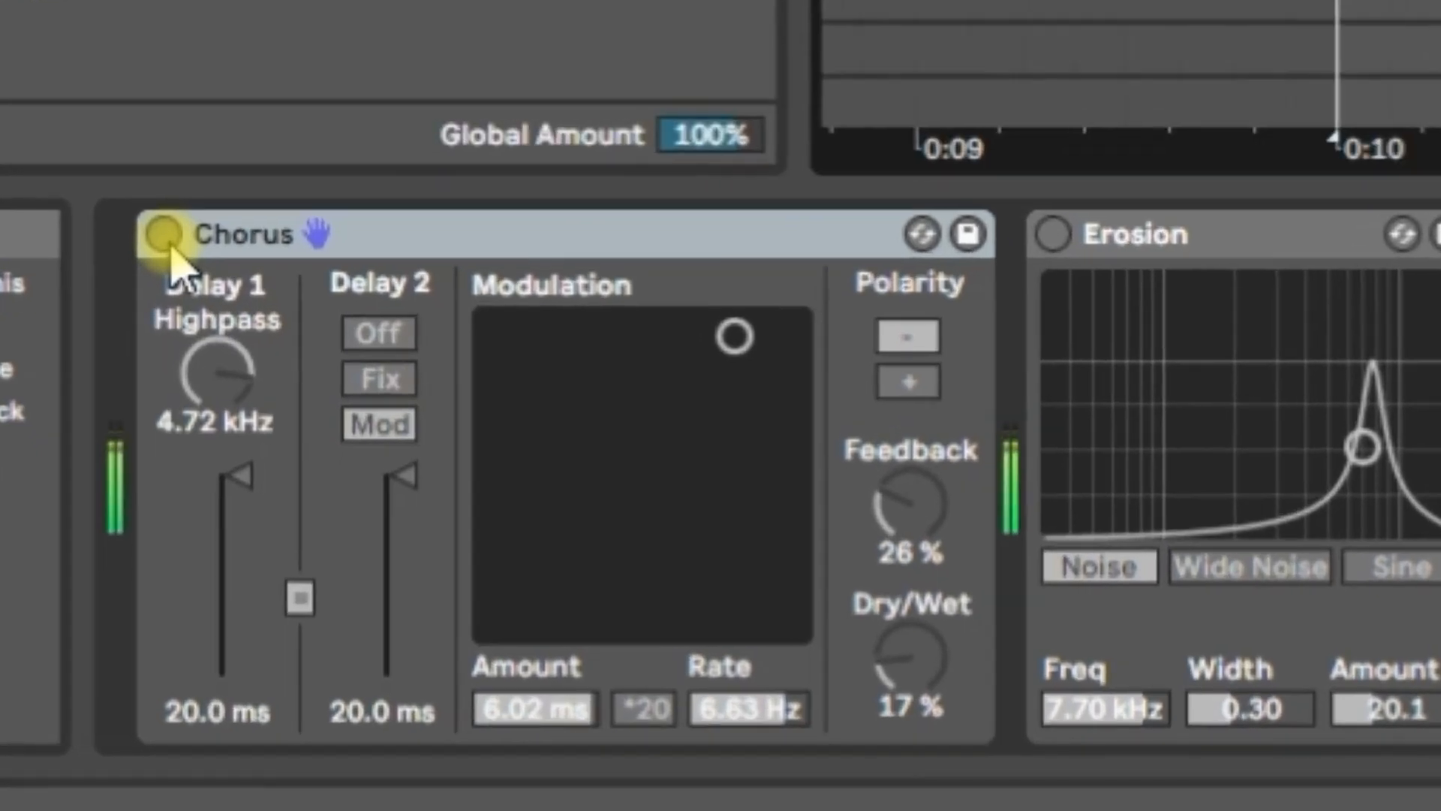
left_click(172, 461)
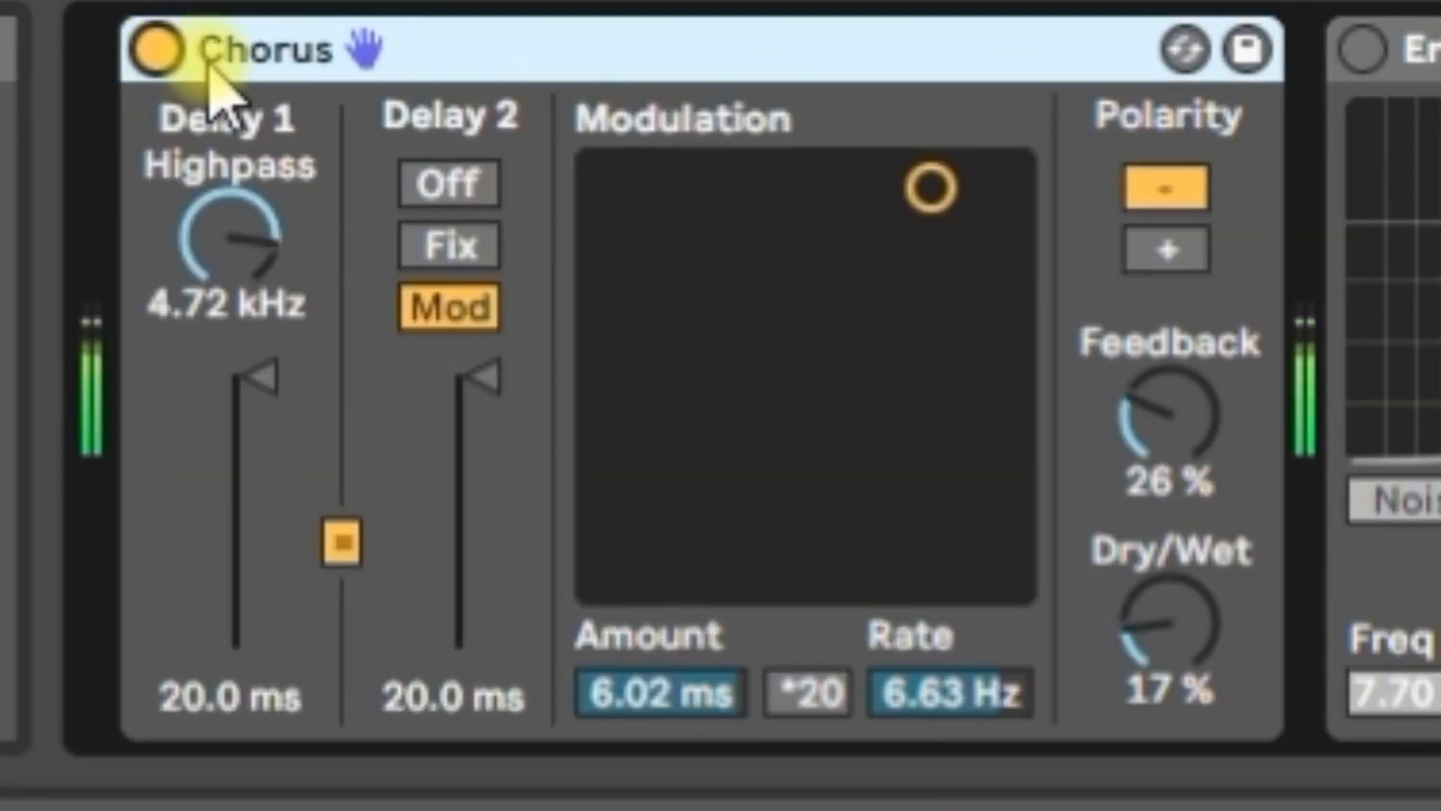
left_click_drag(959, 184, 803, 453)
- Lower the Chorus highpass to 249 Hz and raise its feedback to 95 %
left_click_drag(232, 232, 232, 330)
left_click(1162, 416)
left_click_drag(1162, 417, 1162, 383)
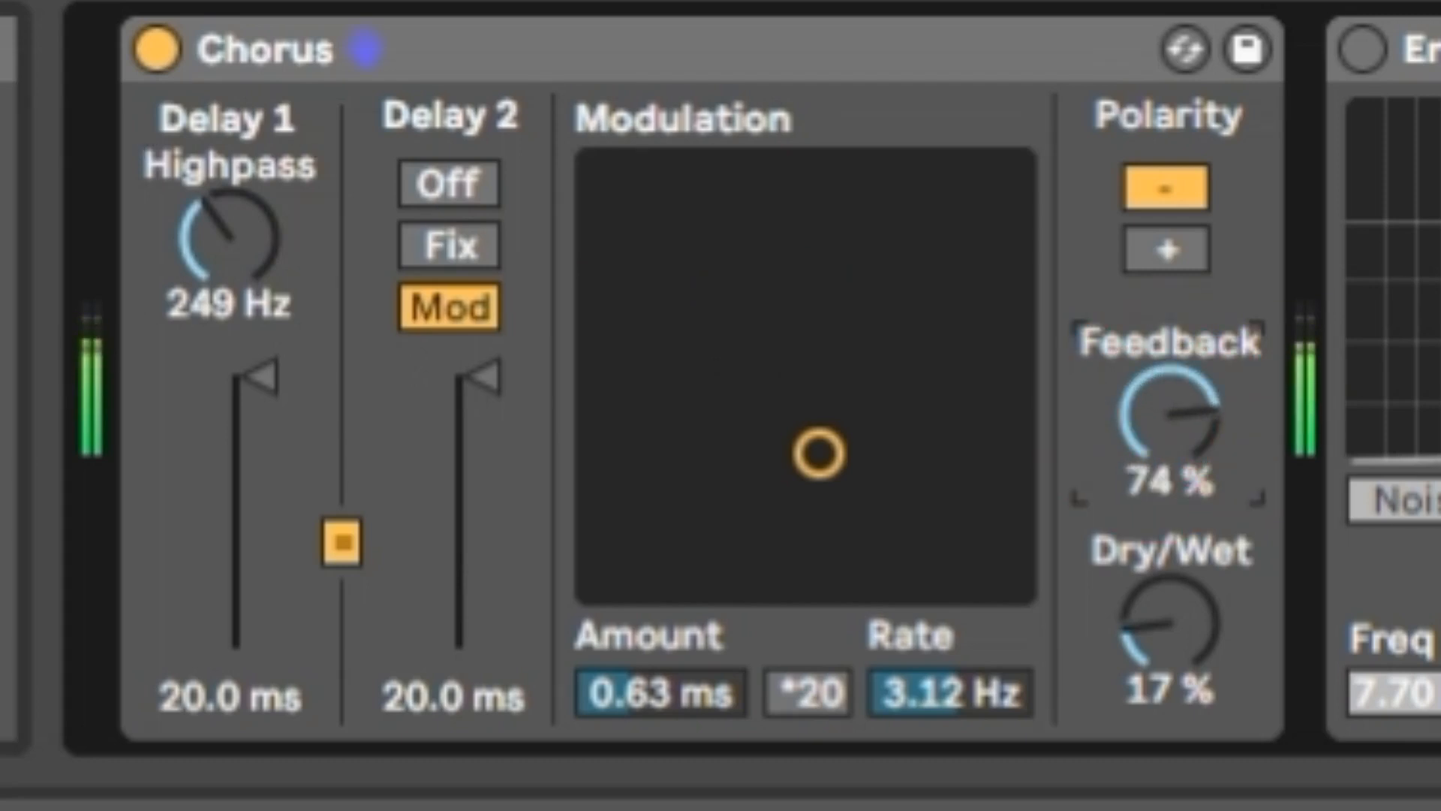
left_click_drag(1162, 344, 1162, 354)
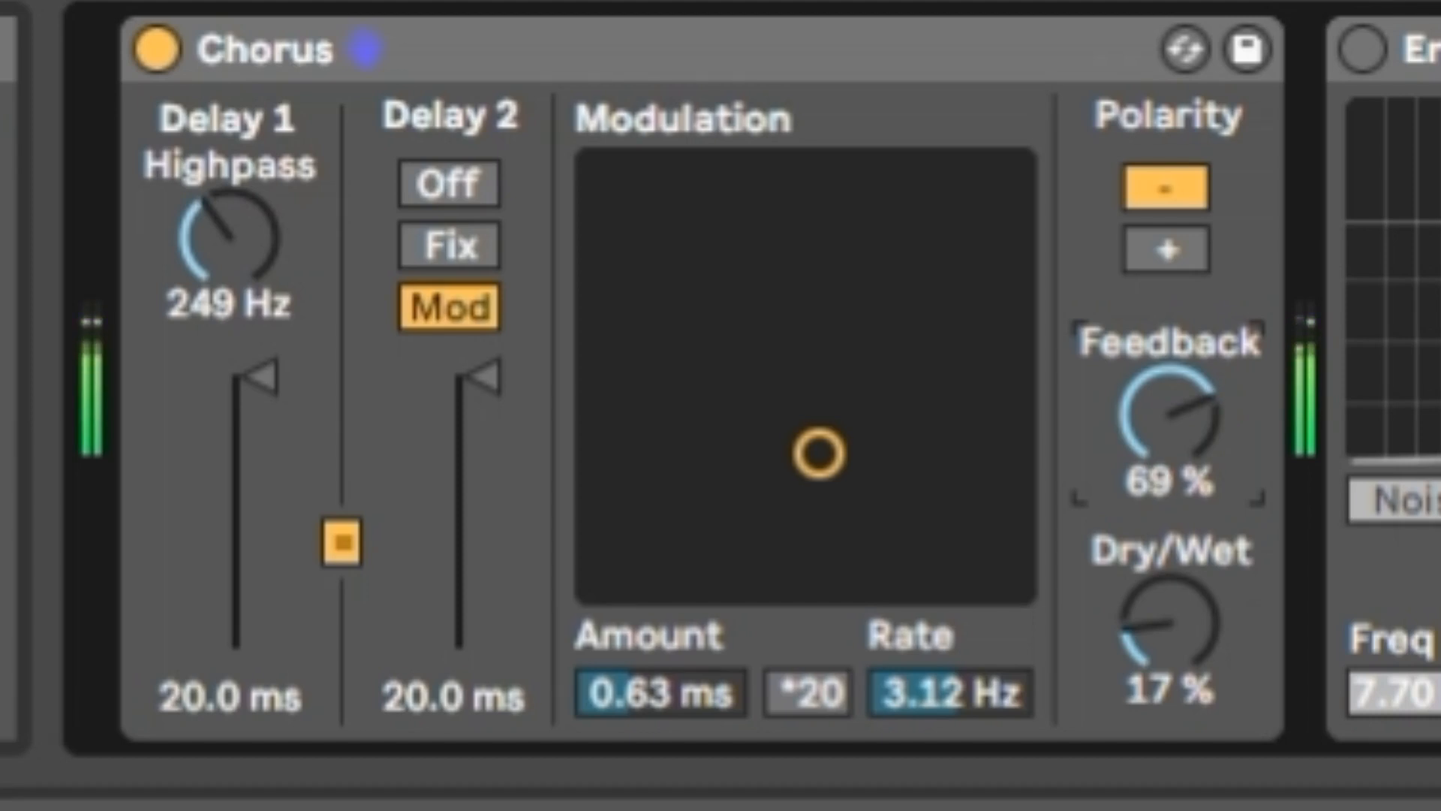
left_click_drag(1163, 352, 1162, 313)
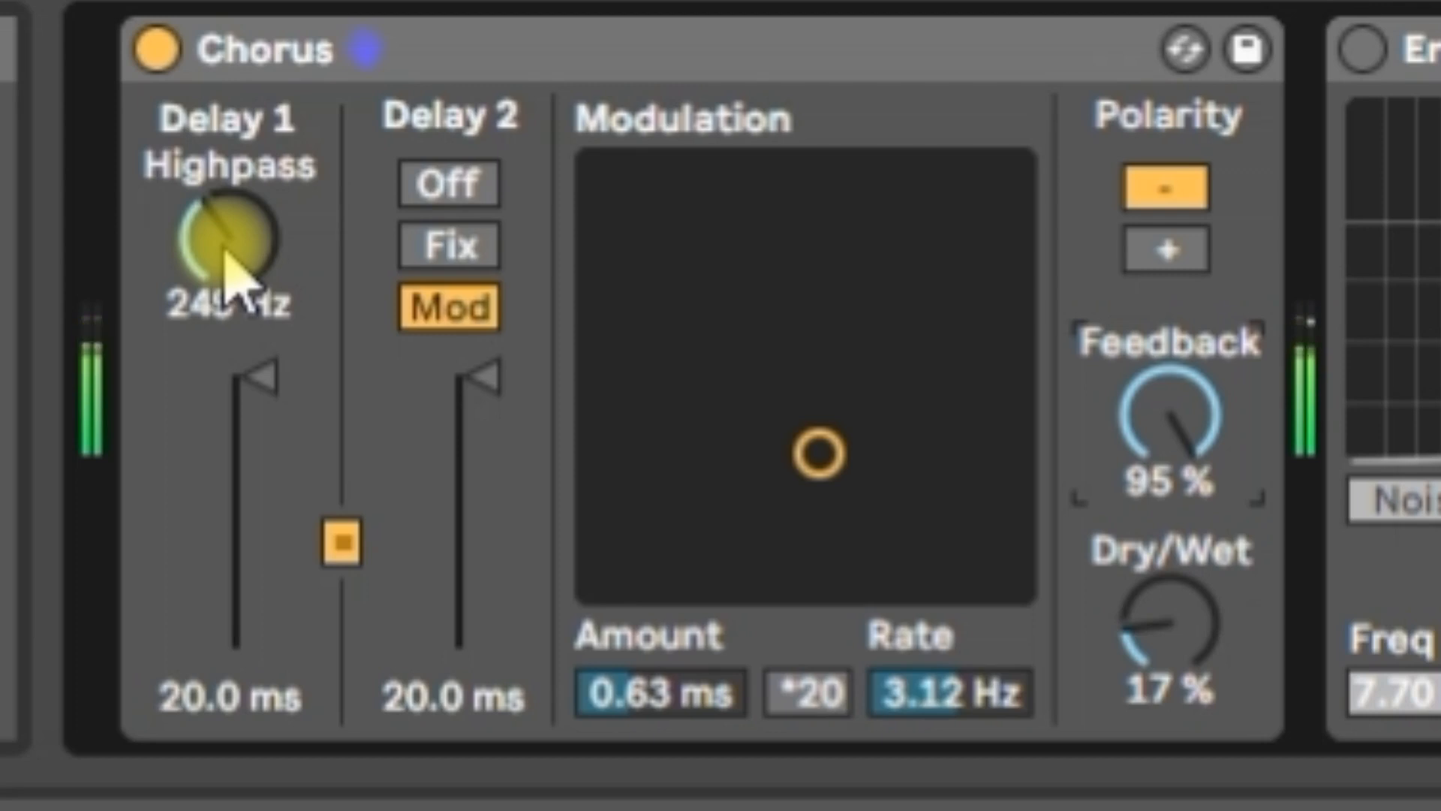
- Sweep the Chorus highpass up to 15.0 kHz and down to 37.6 Hz, and set Delay 2 to Fix with linked times of 1.21 ms
left_click_drag(229, 263, 229, 137)
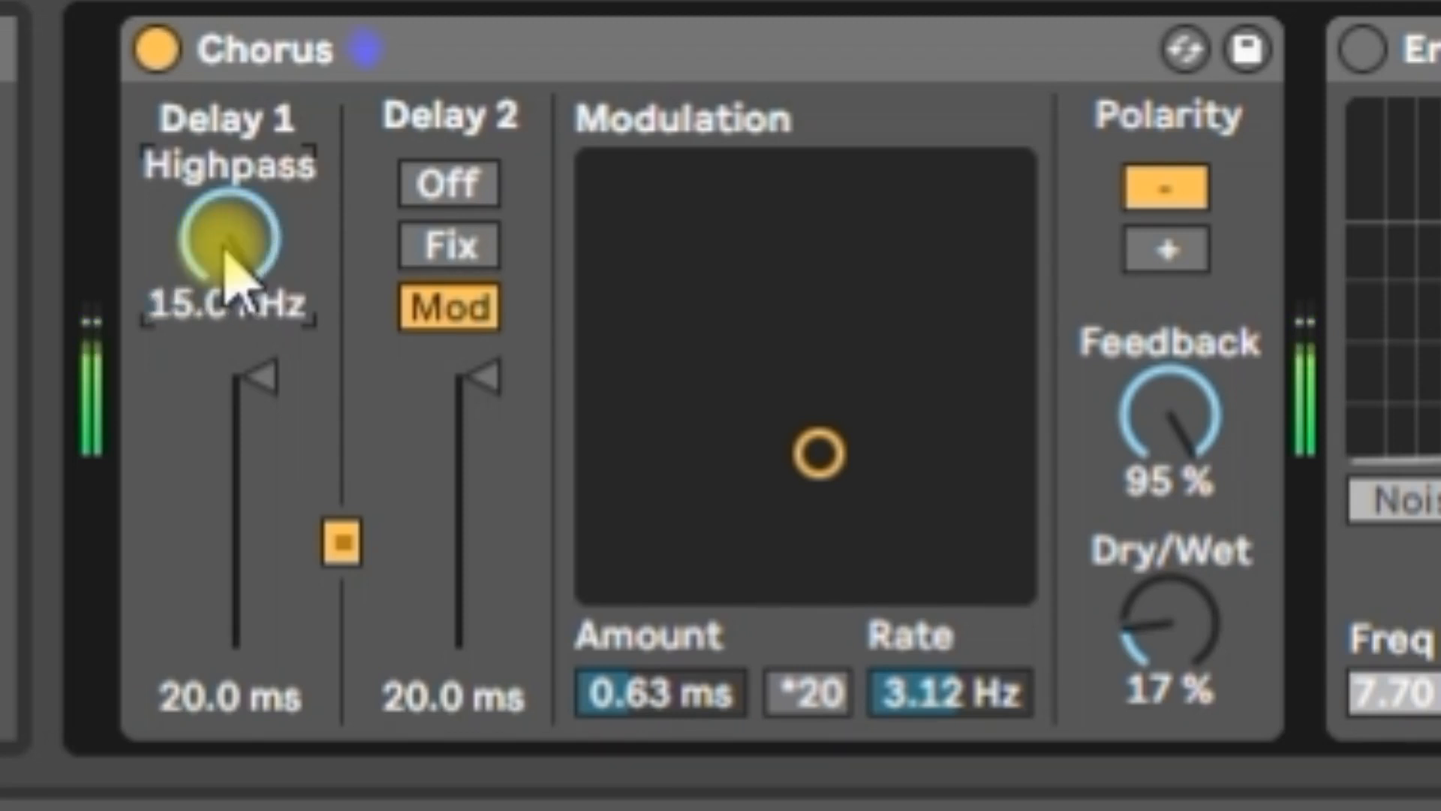
left_click_drag(228, 252, 228, 357)
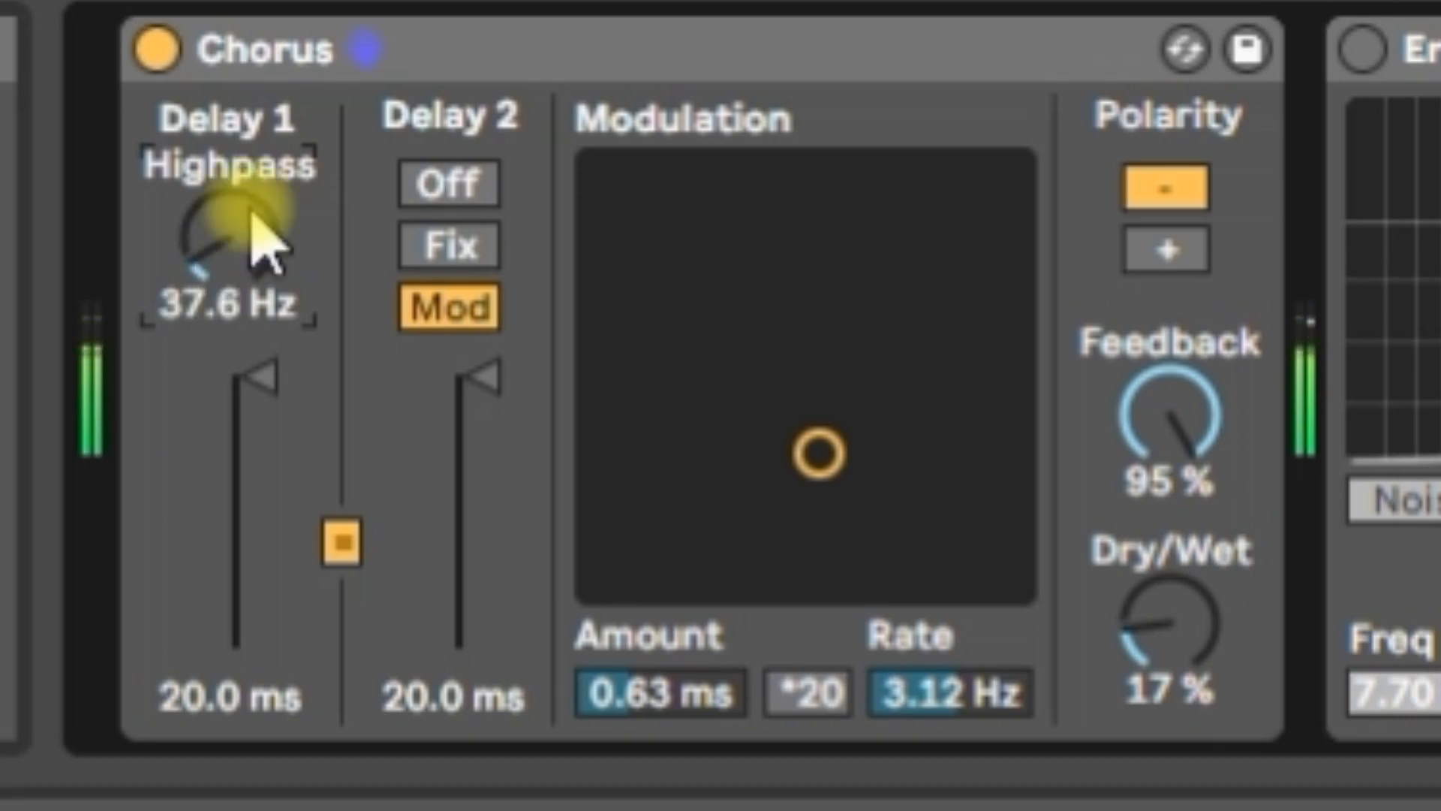
left_click(460, 246)
left_click_drag(498, 396, 484, 584)
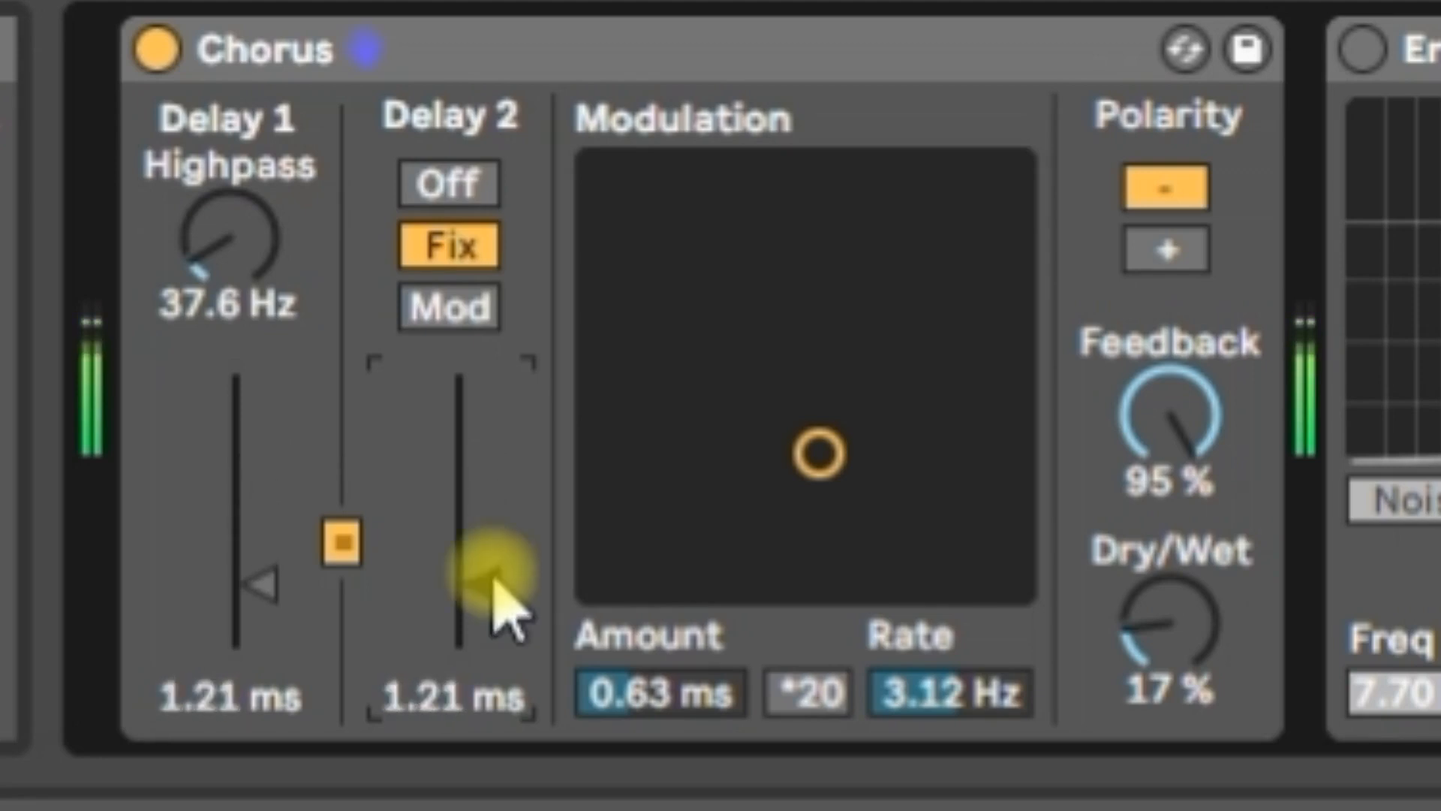
- Return Delay 2 to Mod with linked delay times of 6.12 ms and raise the highpass to 15.0 kHz
left_click(450, 306)
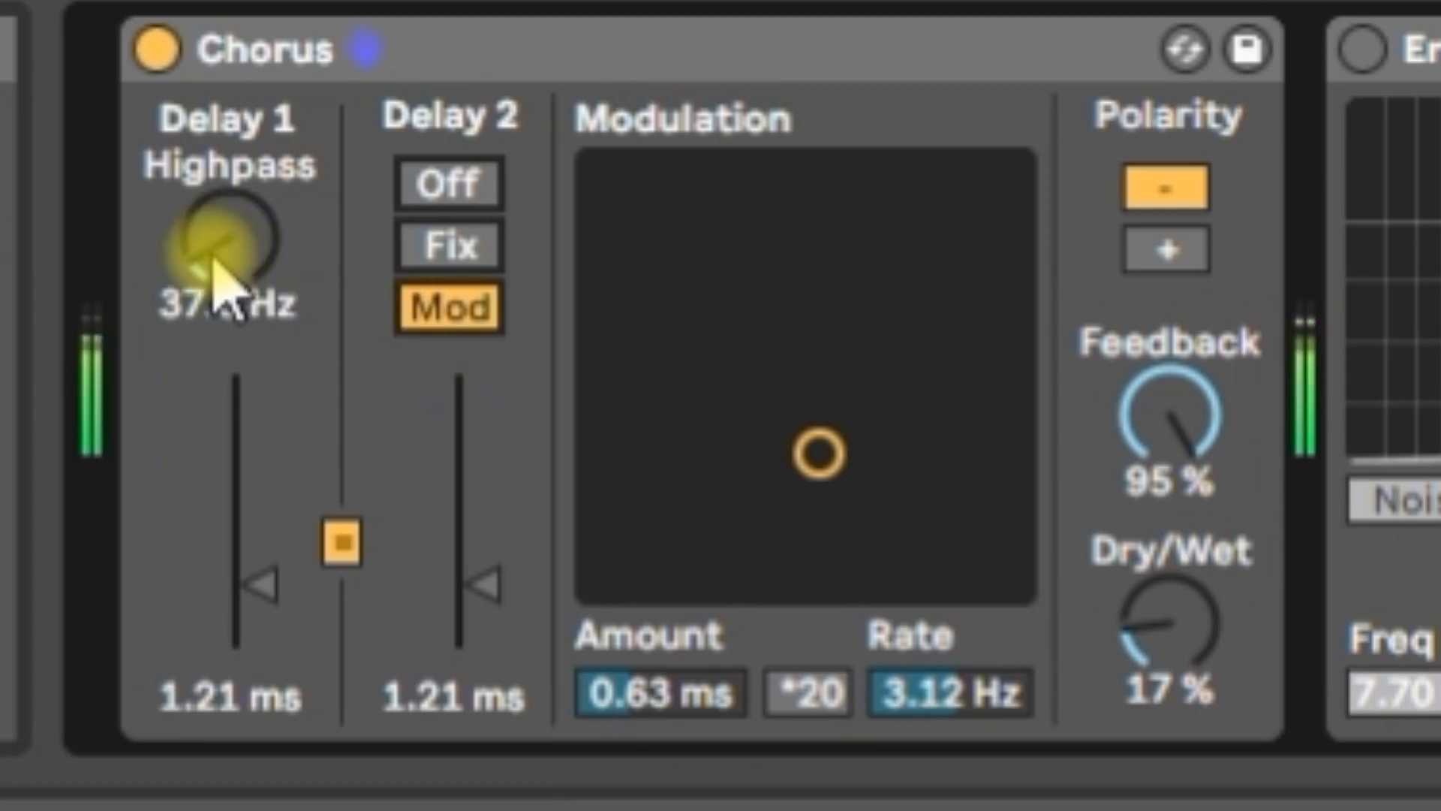
left_click_drag(479, 583, 470, 423)
left_click_drag(209, 290, 241, 323)
left_click_drag(436, 459, 436, 503)
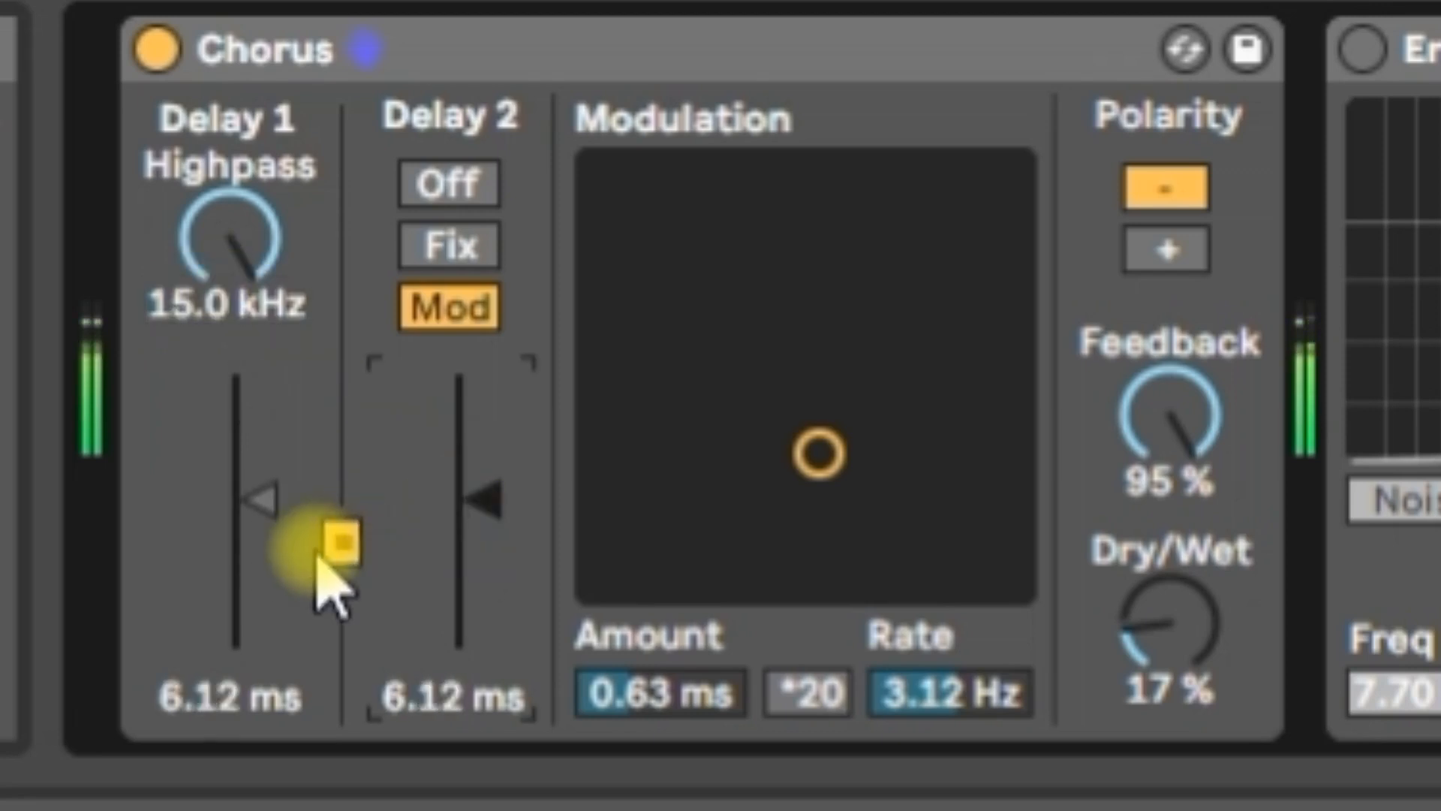
- Unlink the two Chorus delays and set Delay 1 to 3.90 ms and Delay 2 to 9.60 ms
left_click(341, 545)
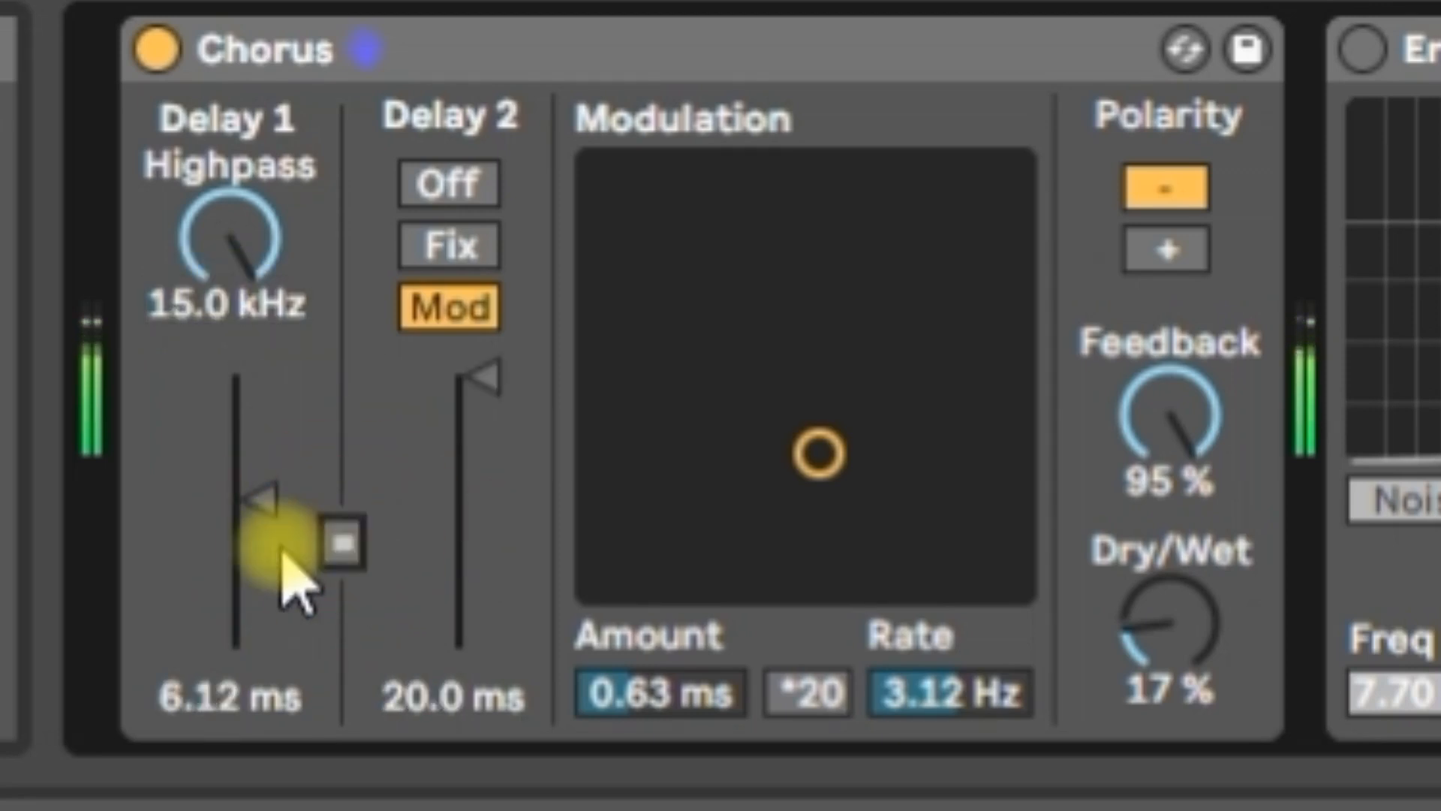
left_click(346, 542)
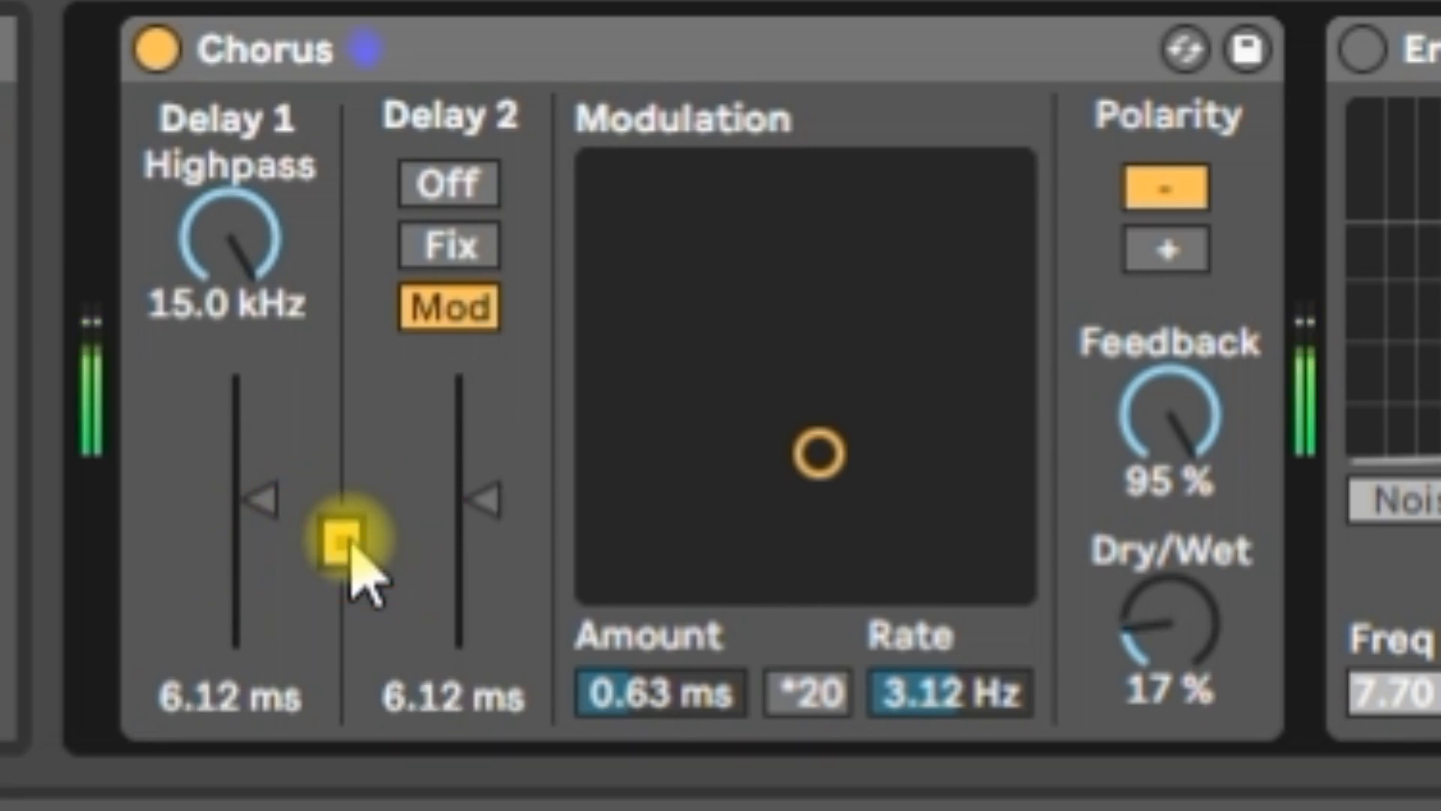
mouse_move(476, 497)
left_mouse_down()
mouse_move(476, 420)
mouse_move(476, 563)
mouse_move(485, 376)
mouse_move(484, 644)
mouse_move(484, 460)
left_mouse_up()
left_click(343, 542)
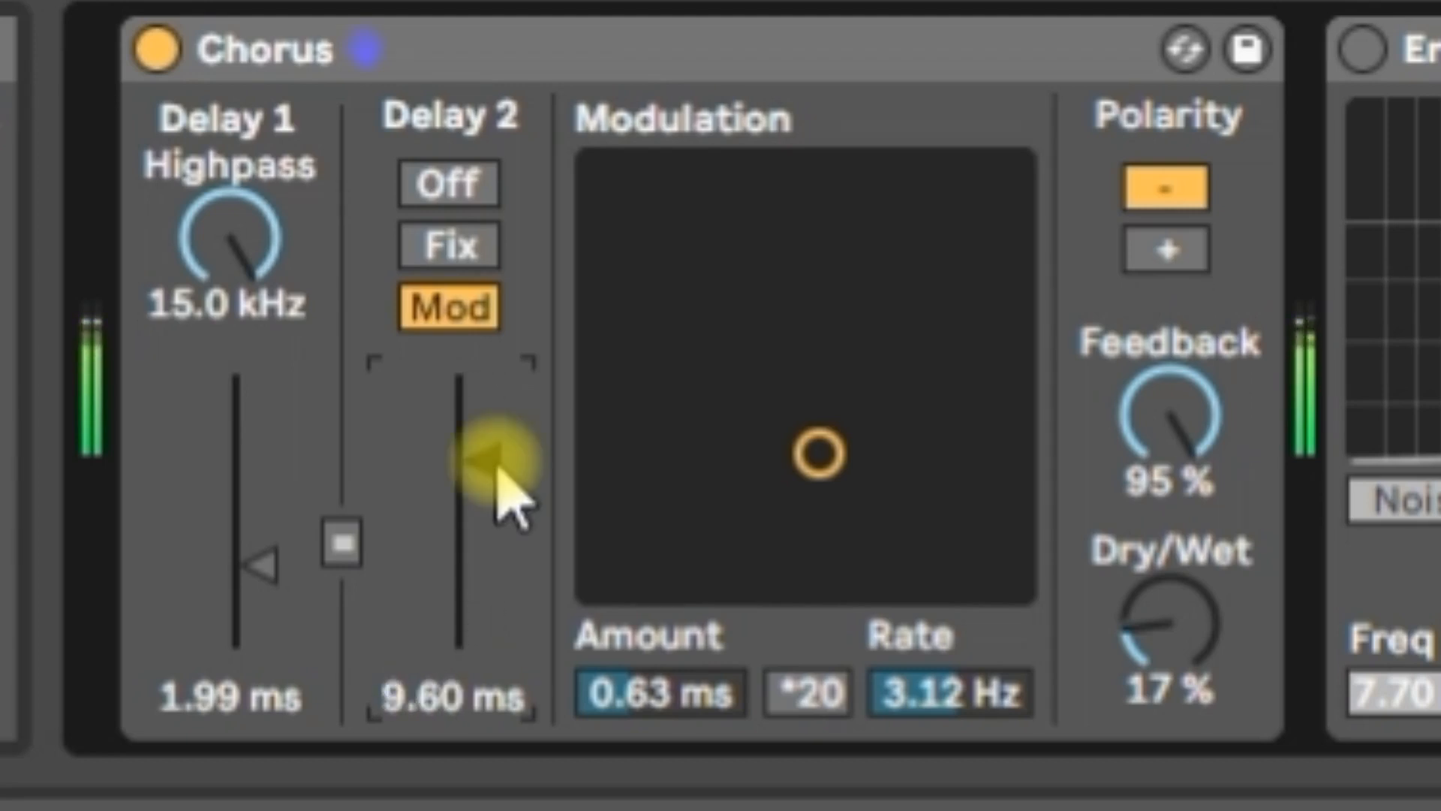
left_click_drag(259, 563, 259, 529)
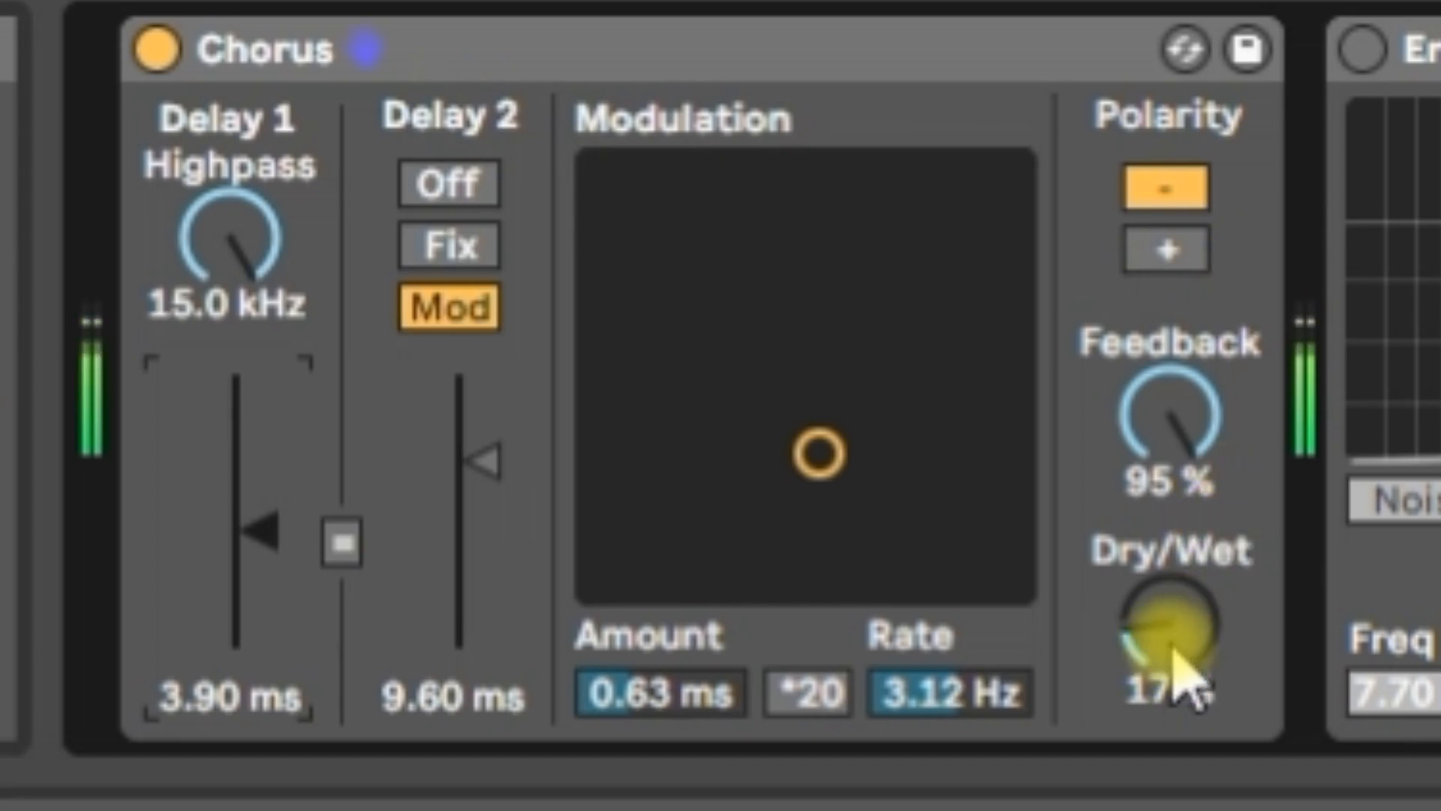
- Rebalance the Chorus with 72 % feedback, 59 % dry/wet and a highpass of 1.74 kHz
left_click_drag(241, 257, 241, 372)
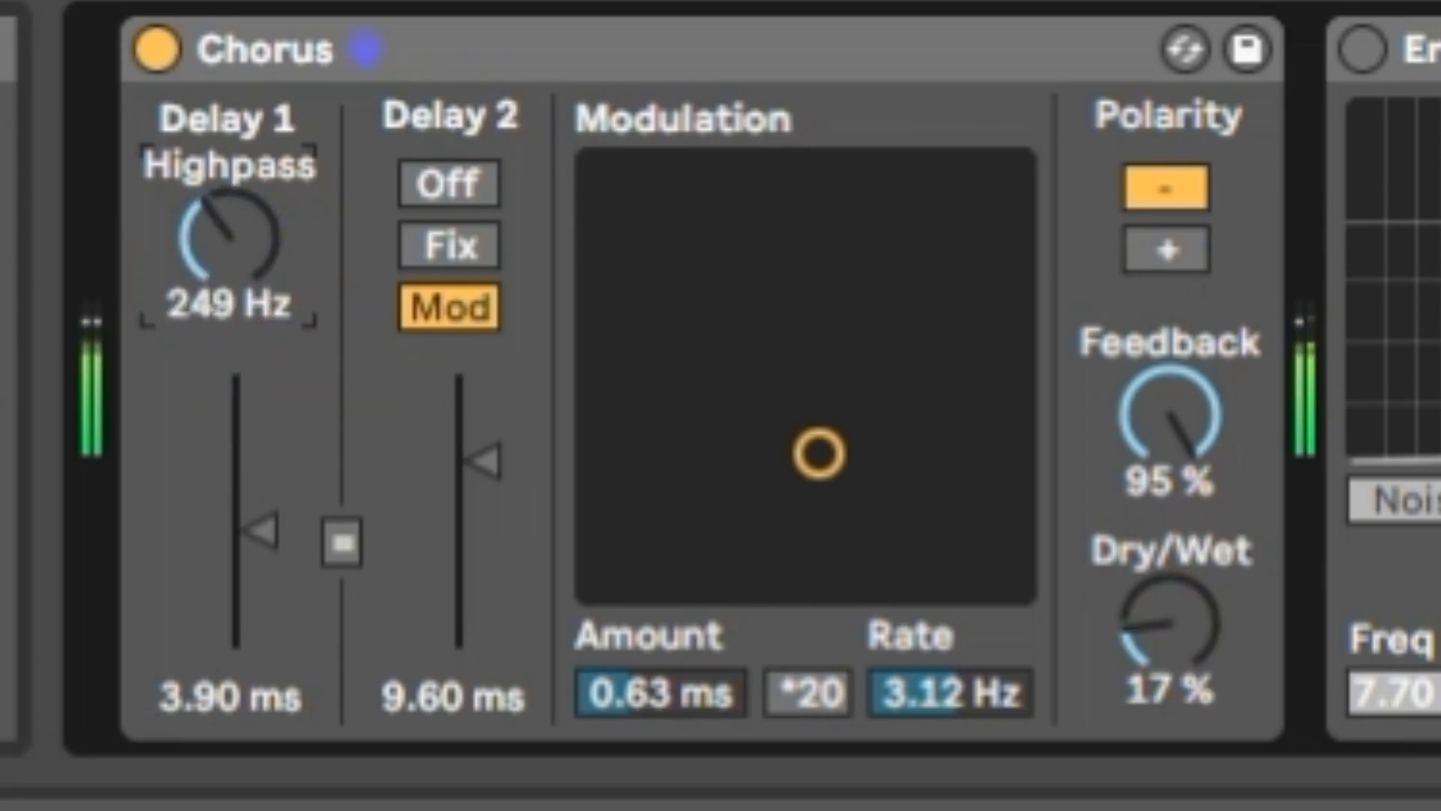
mouse_move(1179, 394)
left_mouse_down()
mouse_move(1179, 450)
mouse_move(1181, 418)
left_mouse_up()
left_click_drag(1169, 622, 1169, 586)
left_click_drag(213, 252, 214, 218)
- Switch the Chorus Delay 2 to Fix and bring its time down to 1.21 ms
left_click(471, 244)
mouse_move(488, 461)
left_mouse_down()
mouse_move(489, 492)
mouse_move(482, 434)
left_mouse_up()
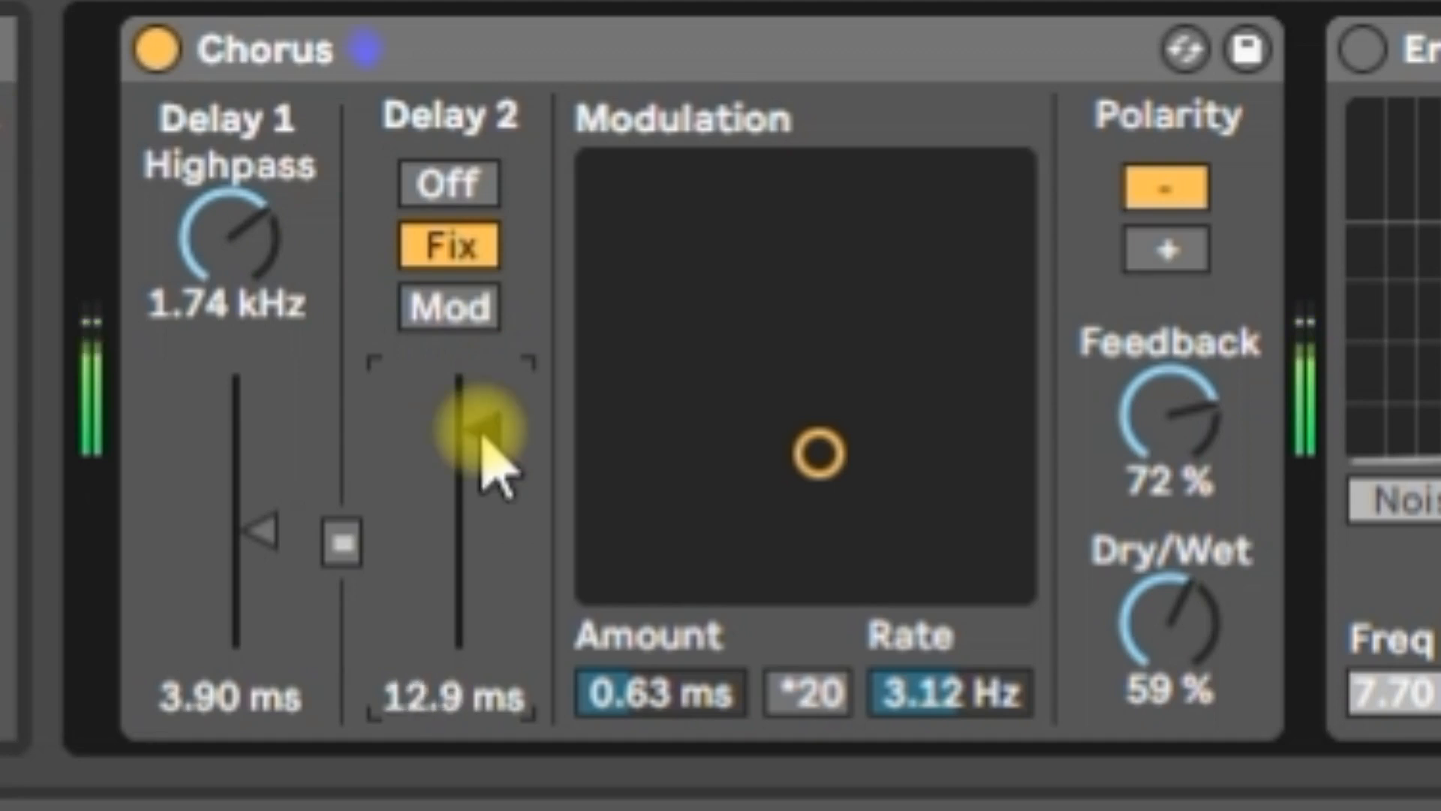
left_click_drag(482, 436, 482, 496)
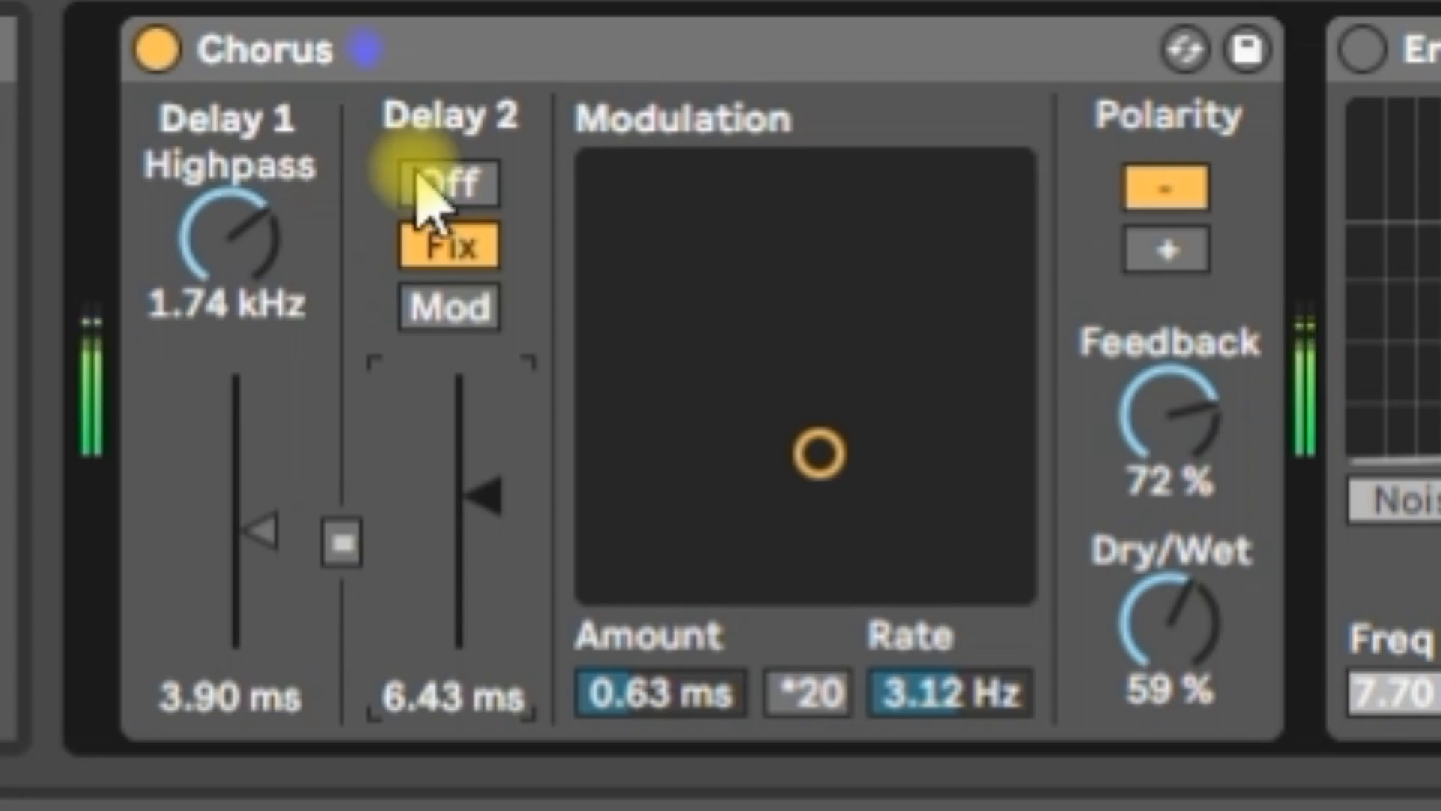
left_click_drag(473, 497, 471, 584)
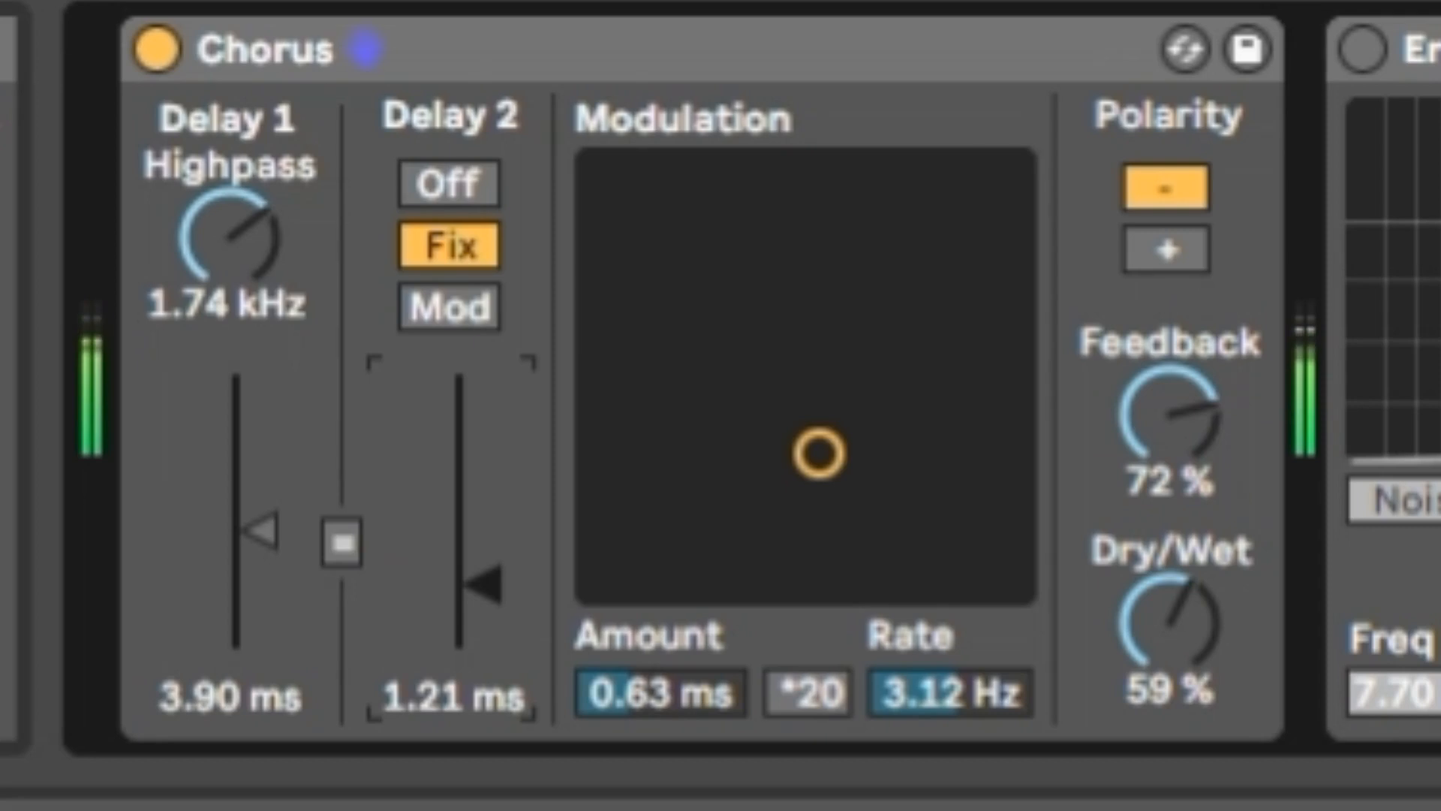
- Lower the Chorus highpass to 96.7 Hz and try several dry/wet amounts, ending at 43 %
mouse_move(225, 232)
left_mouse_down()
mouse_move(225, 293)
mouse_move(241, 235)
left_mouse_up()
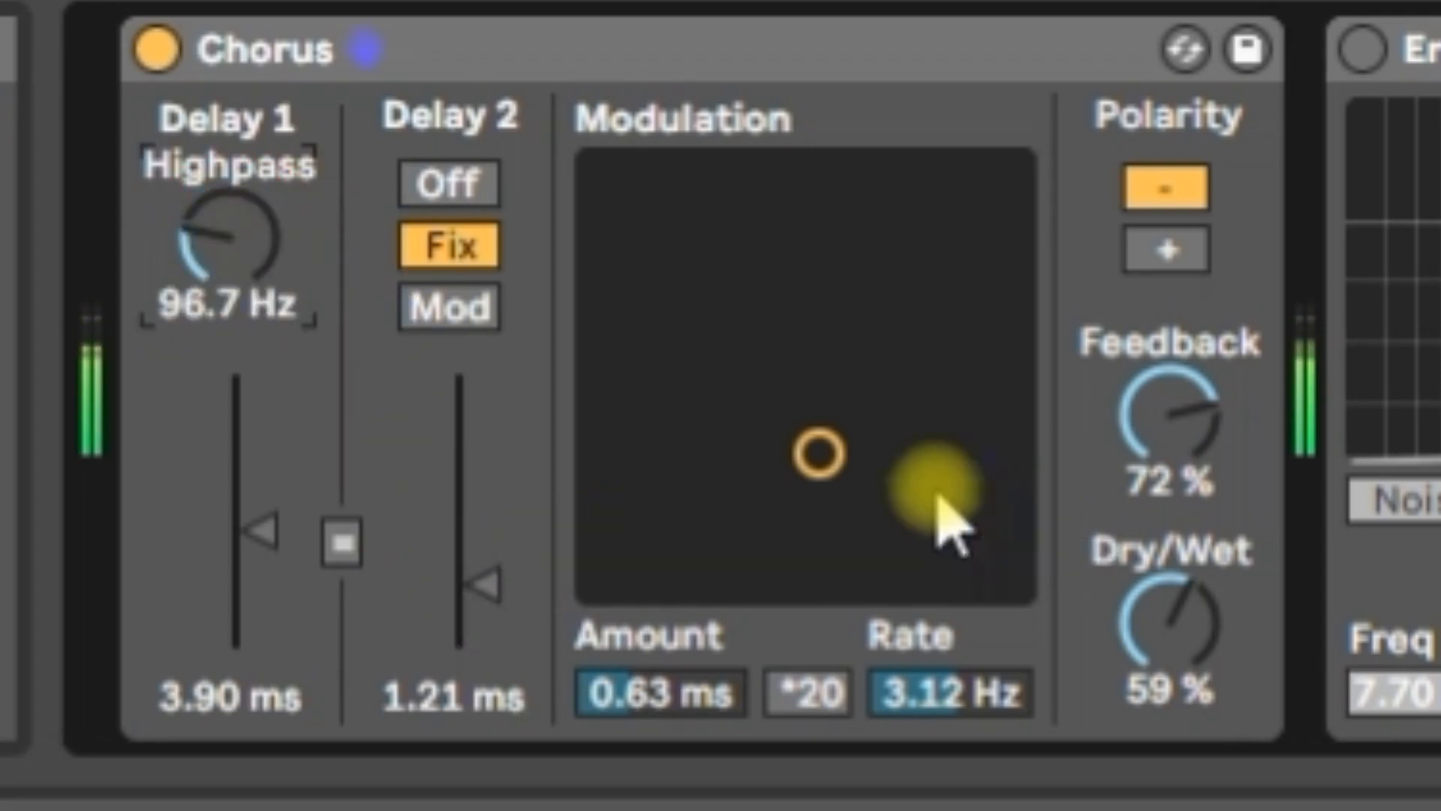
left_click_drag(1142, 628, 1141, 653)
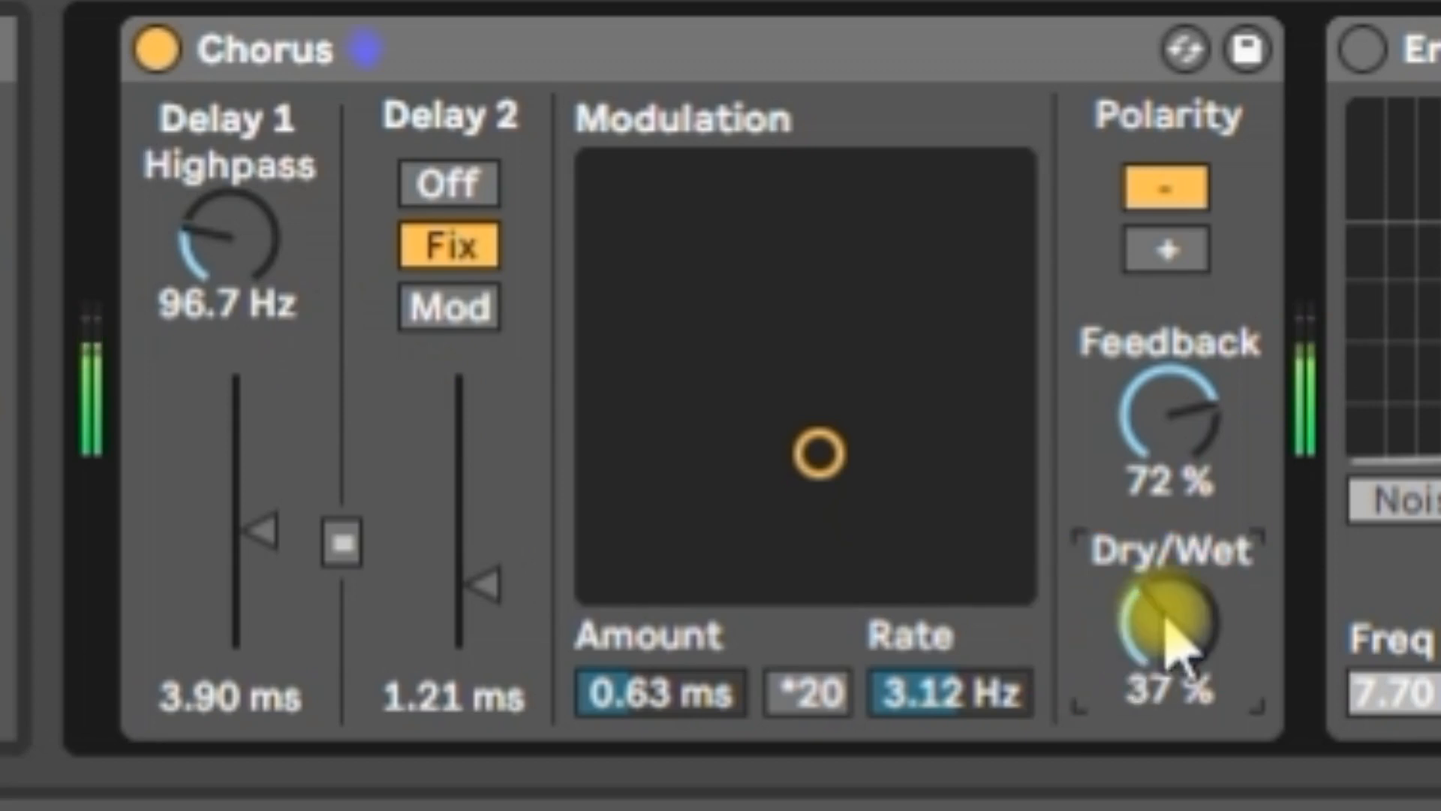
left_click_drag(1158, 595, 1159, 627)
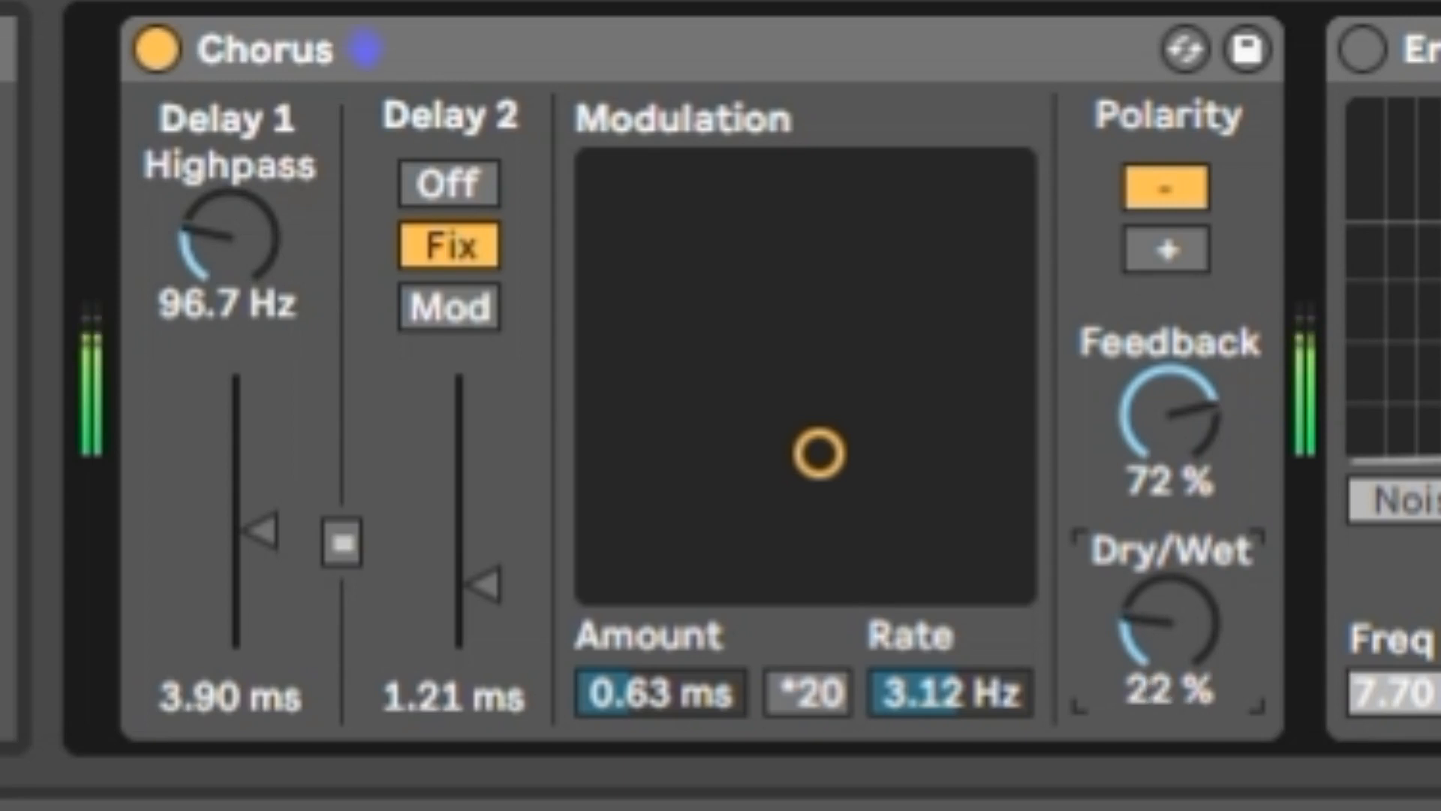
left_click_drag(1169, 622, 1169, 541)
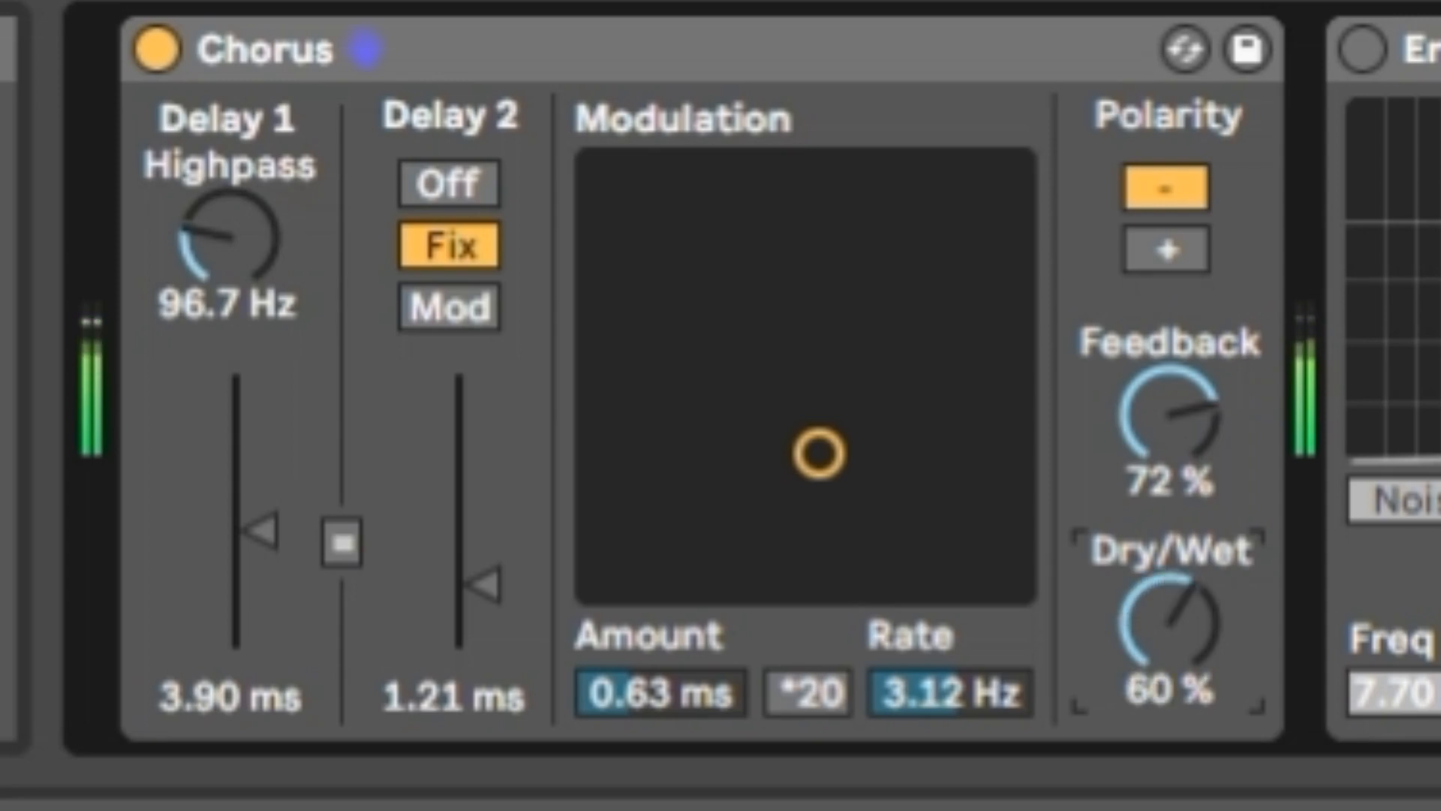
left_click_drag(1169, 621, 1169, 638)
- Set the Chorus feedback to 32 %, raise it to 68 %, and try the positive polarity
left_click_drag(1223, 498, 1223, 561)
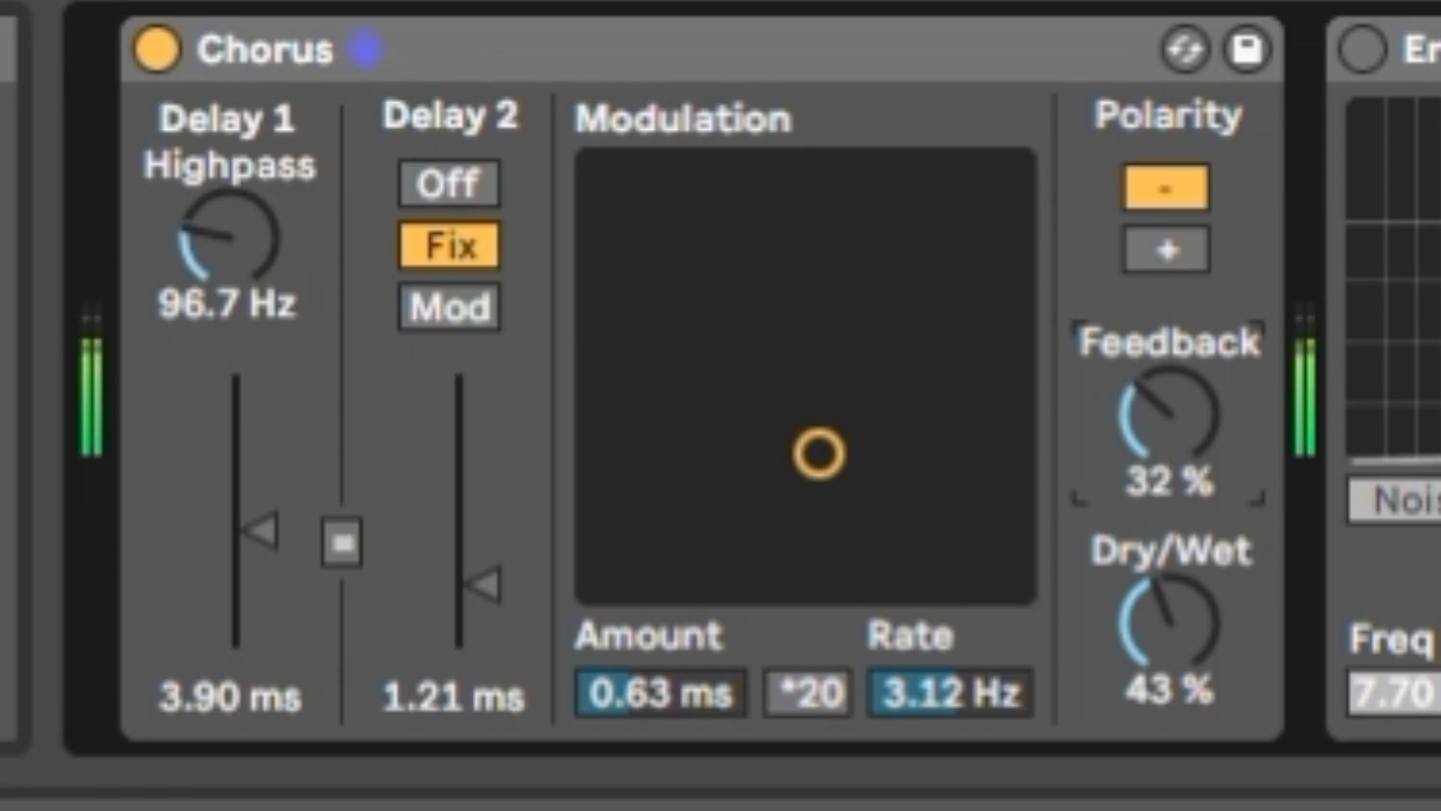
mouse_move(1173, 341)
left_mouse_down()
mouse_move(1172, 297)
mouse_move(1174, 342)
left_mouse_up()
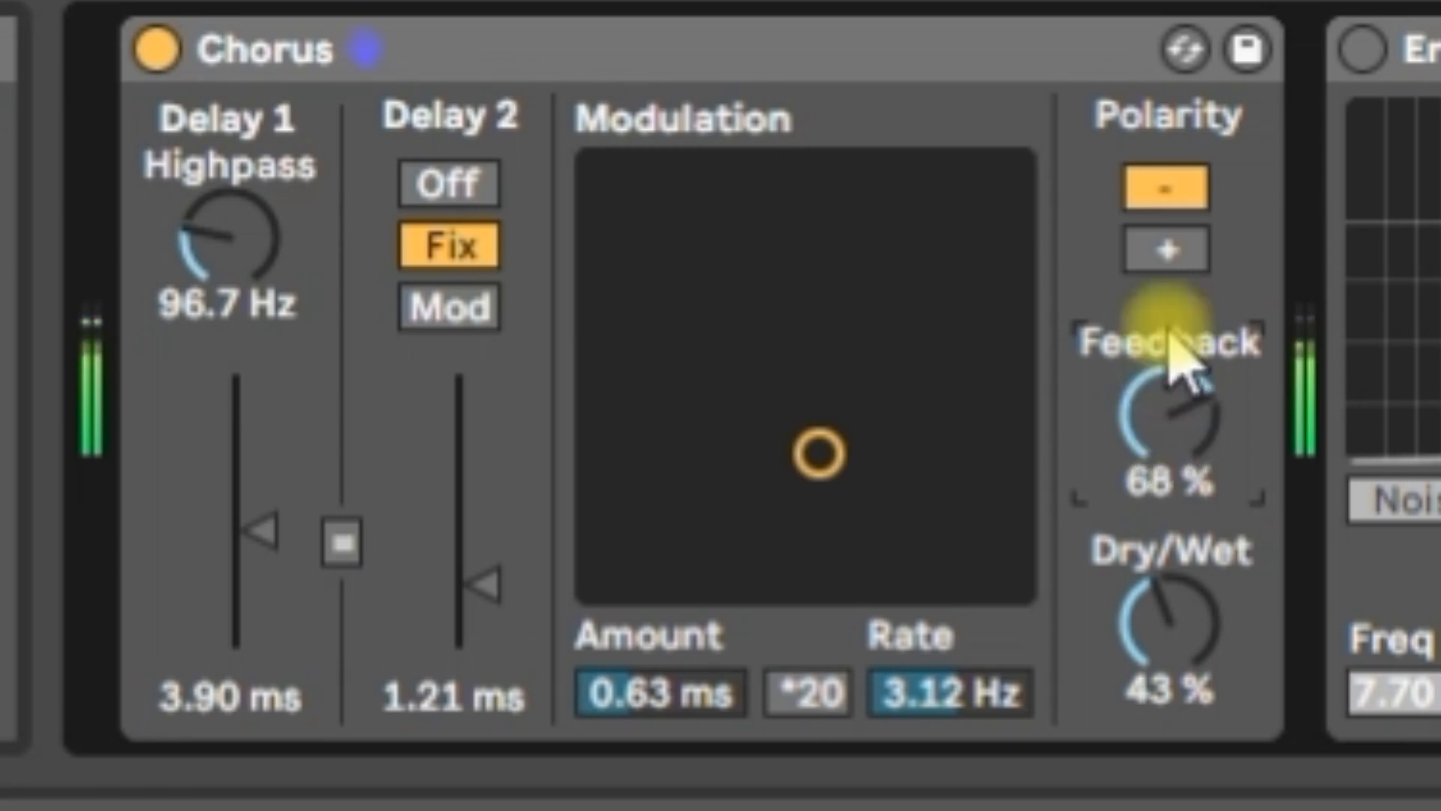
left_click(1165, 252)
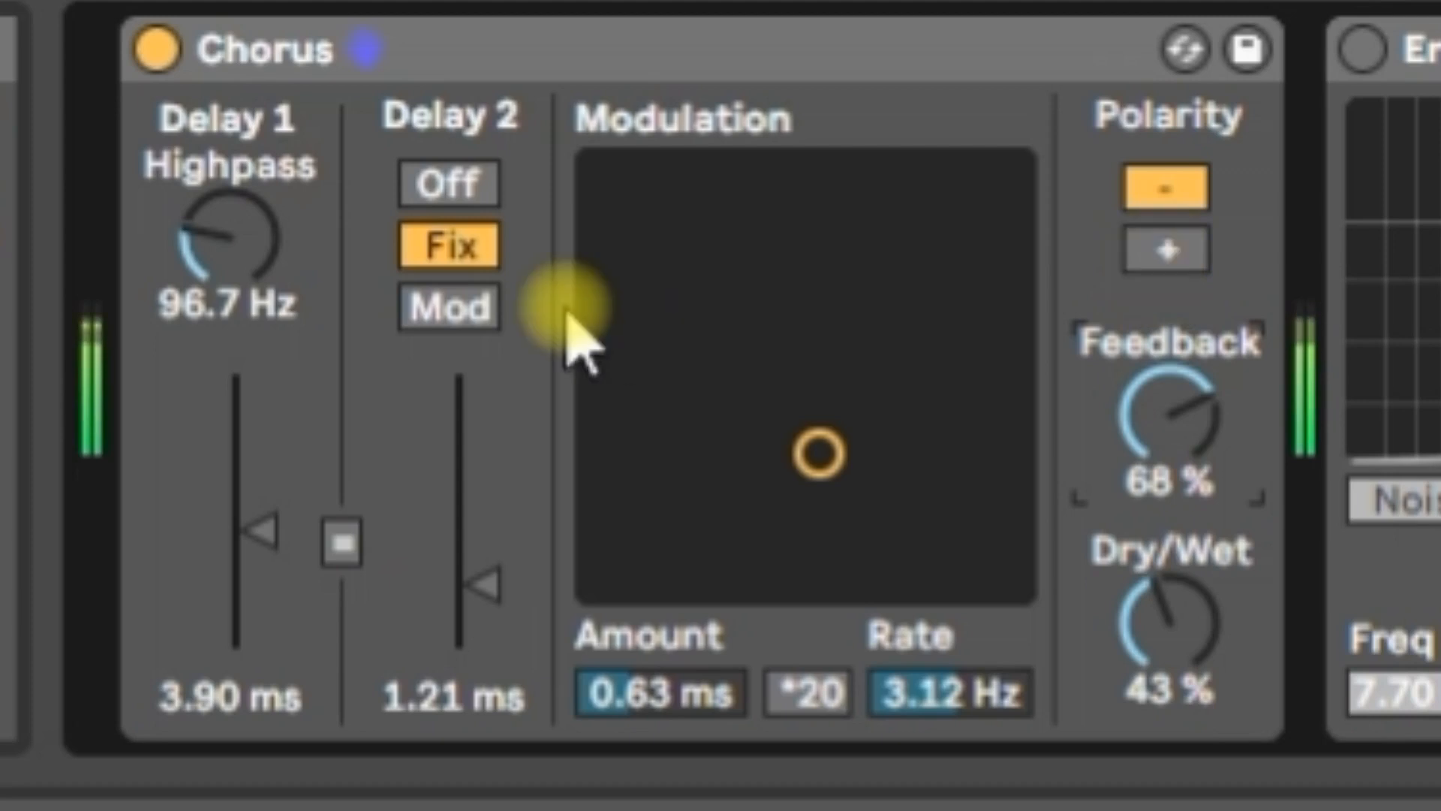
- Raise the Chorus feedback and dry/wet to 82 % each, with the highpass at 3.63 kHz
left_click_drag(225, 237, 225, 191)
left_click_drag(1162, 443, 1162, 422)
left_click_drag(1159, 611, 1158, 580)
left_click_drag(268, 263, 268, 247)
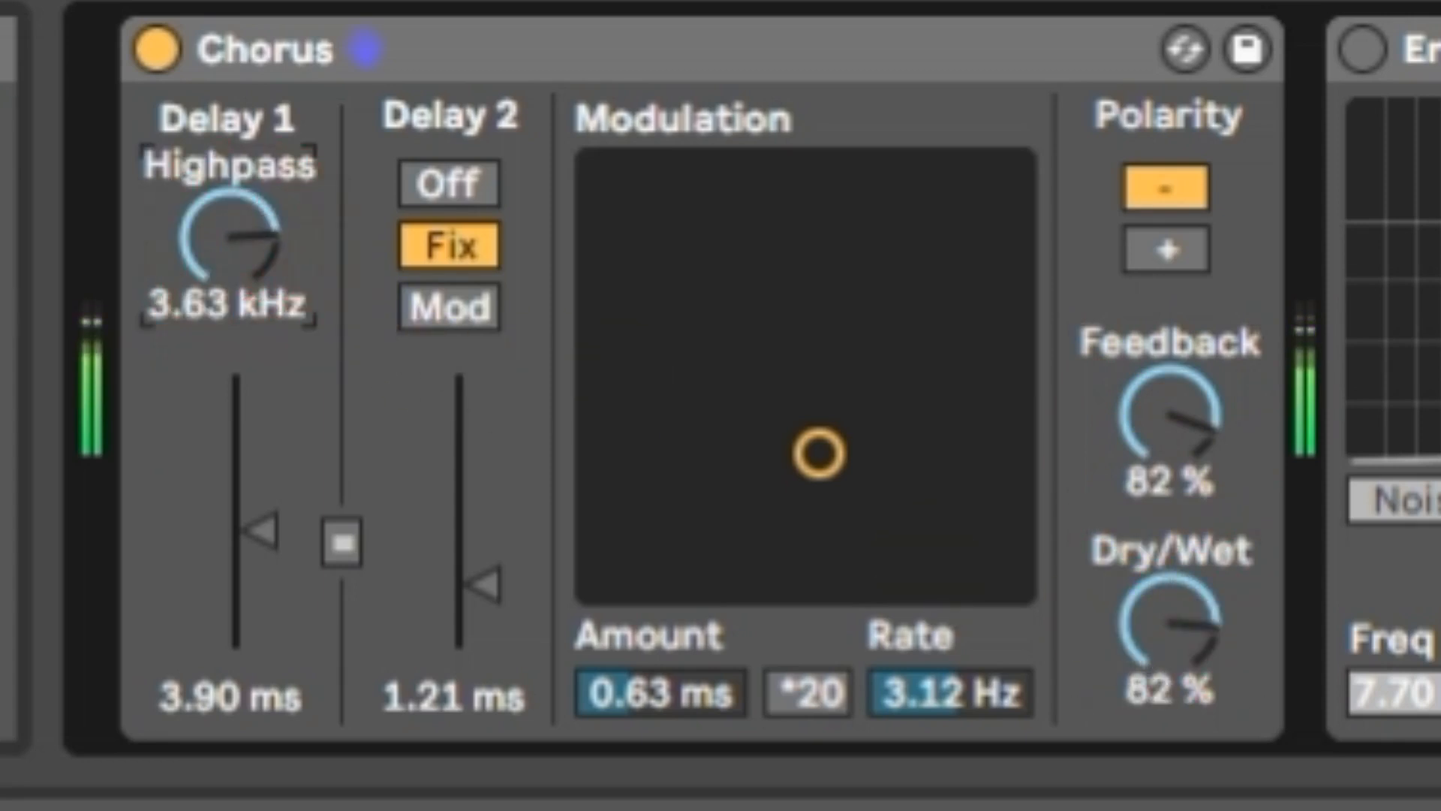
- Switch the Chorus polarity to positive and reduce the dry/wet to 37 %
left_click(1185, 197)
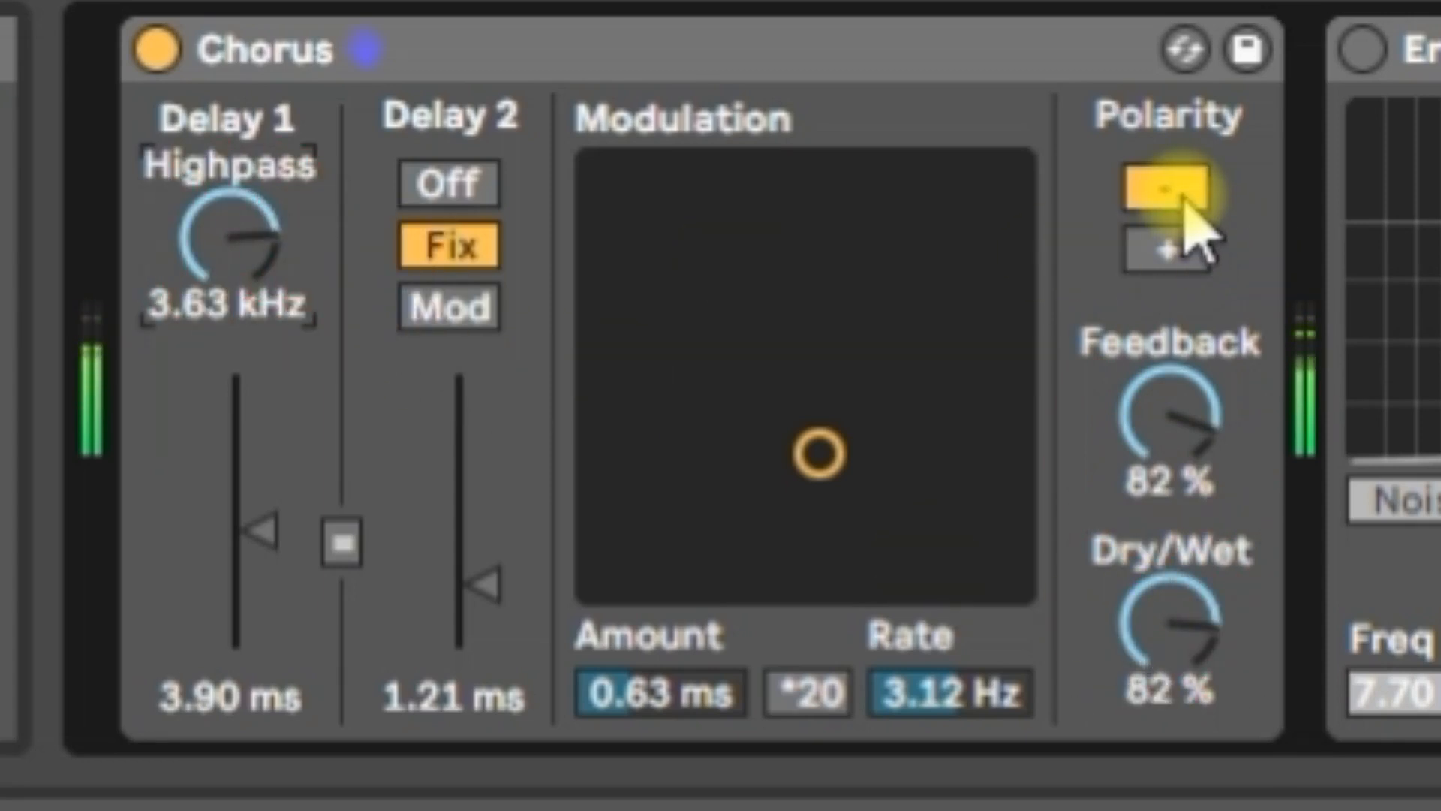
left_click(1171, 252)
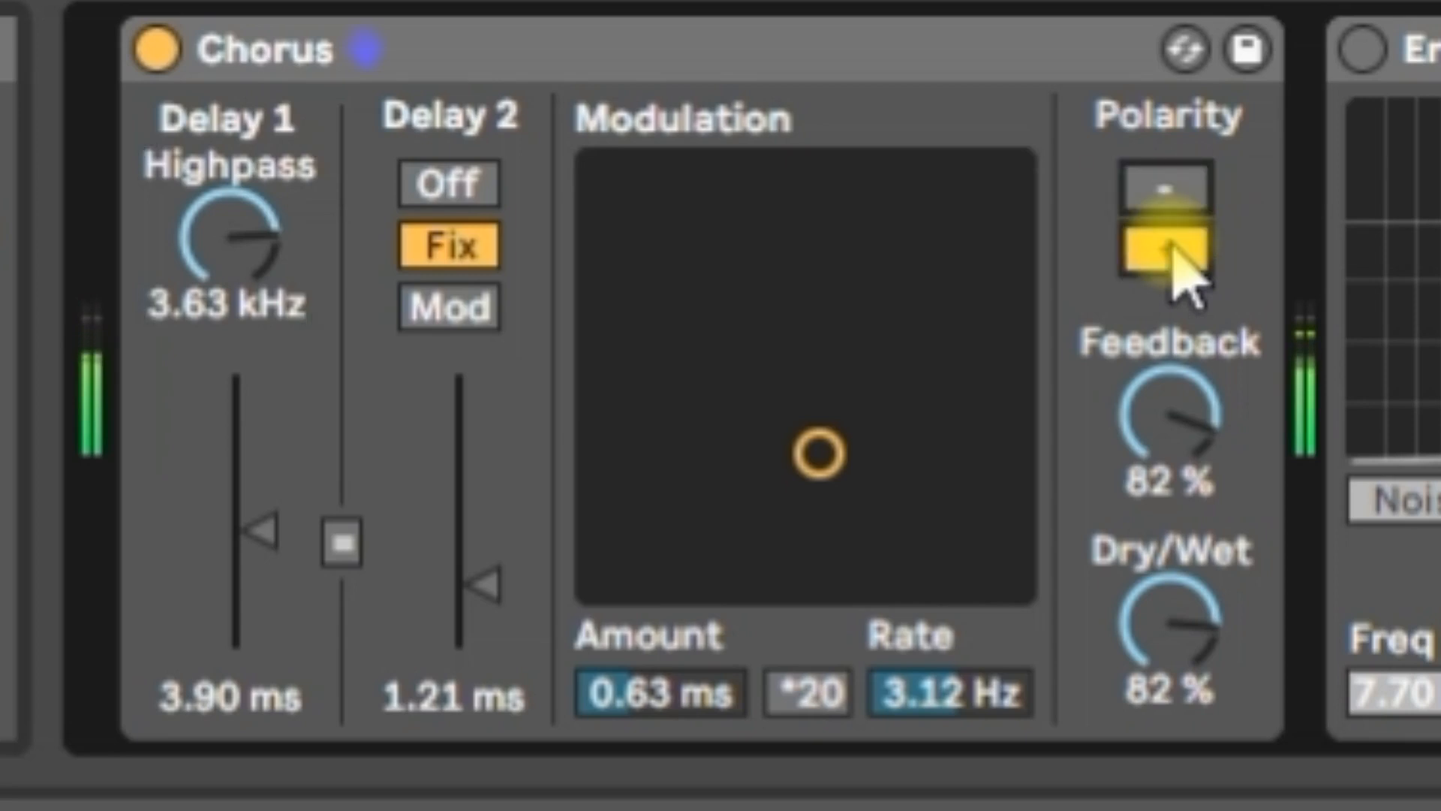
left_click_drag(1182, 552, 1182, 587)
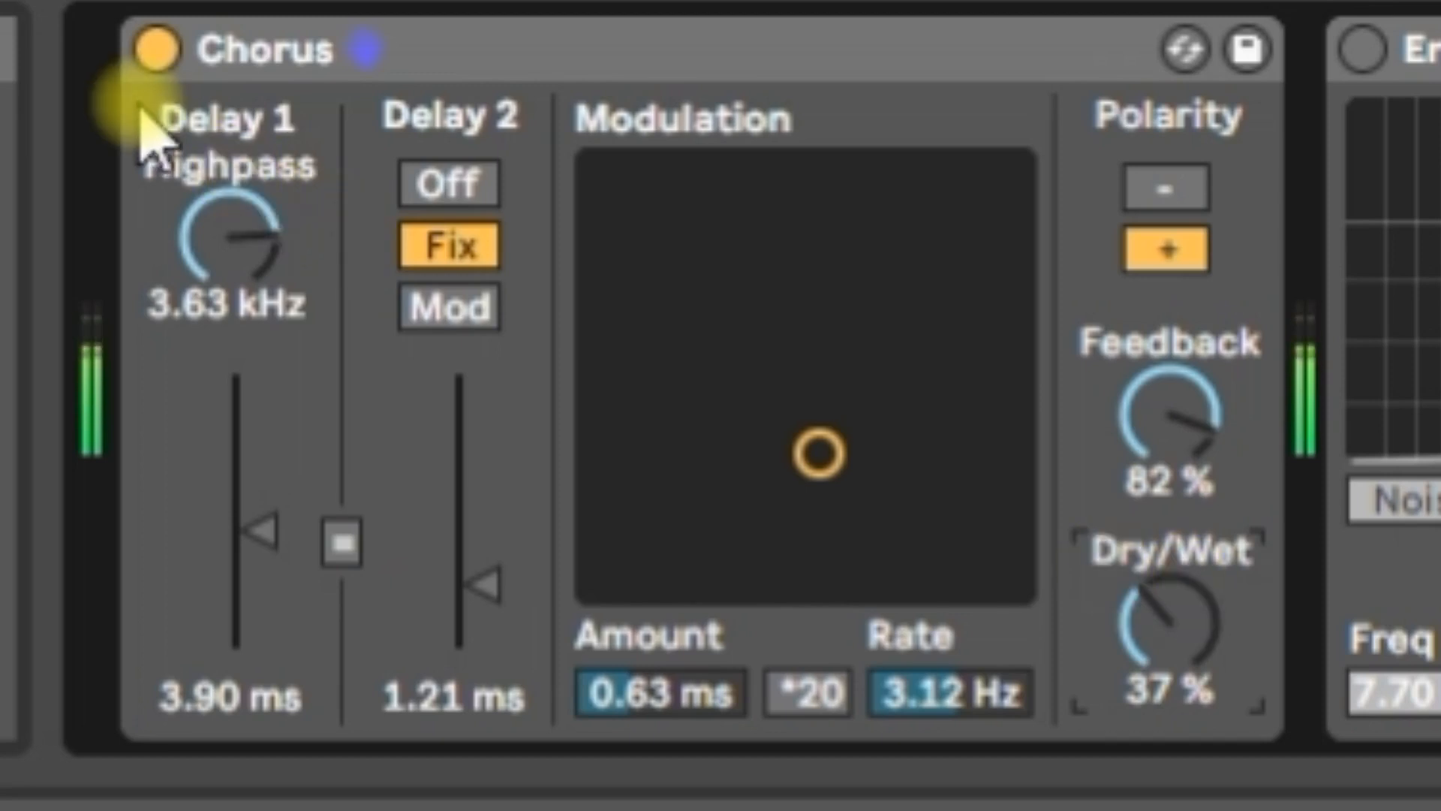
- Turn off Chorus and turn on Erosion, with its noise at 5.69 kHz and an amount of 20.1
left_click(156, 49)
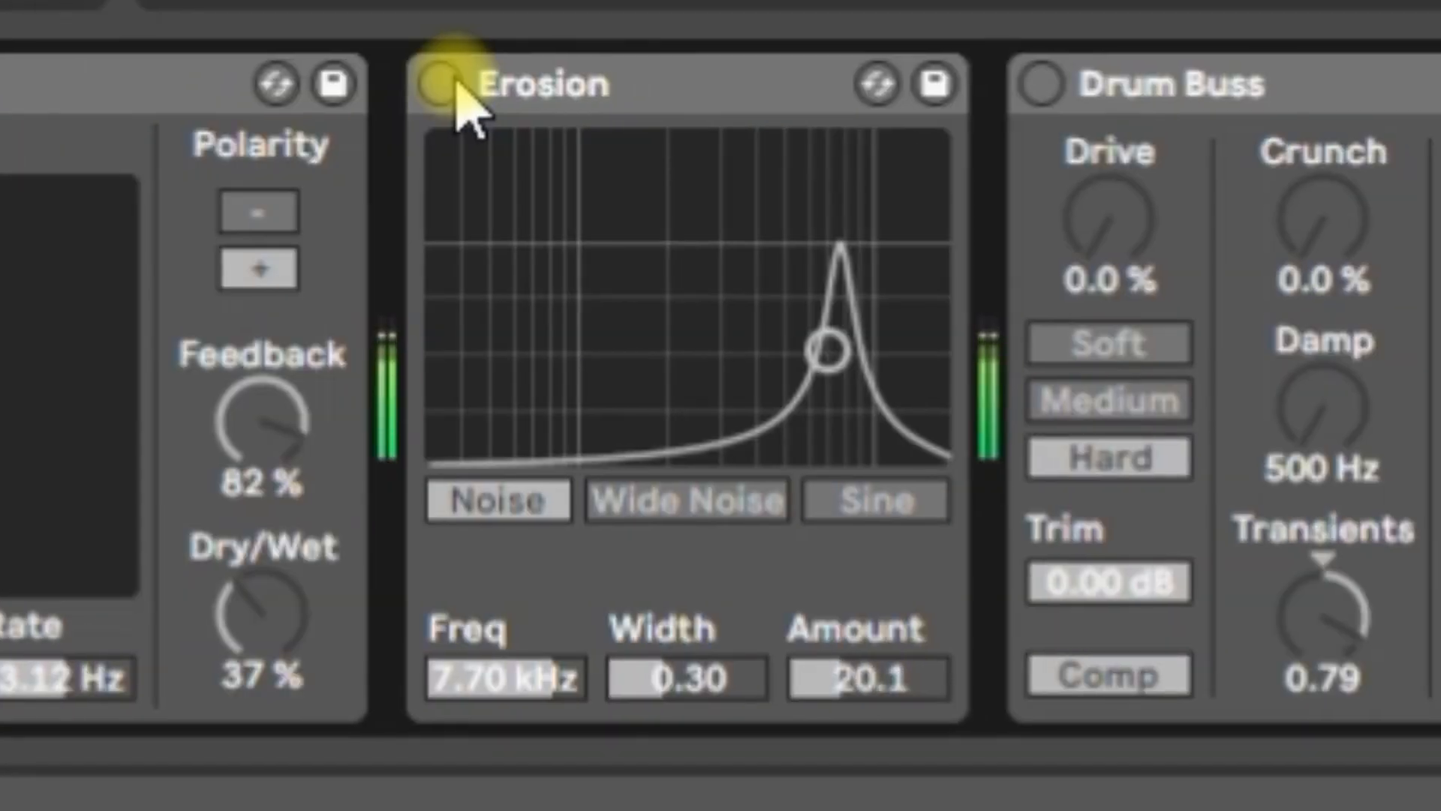
left_click(449, 81)
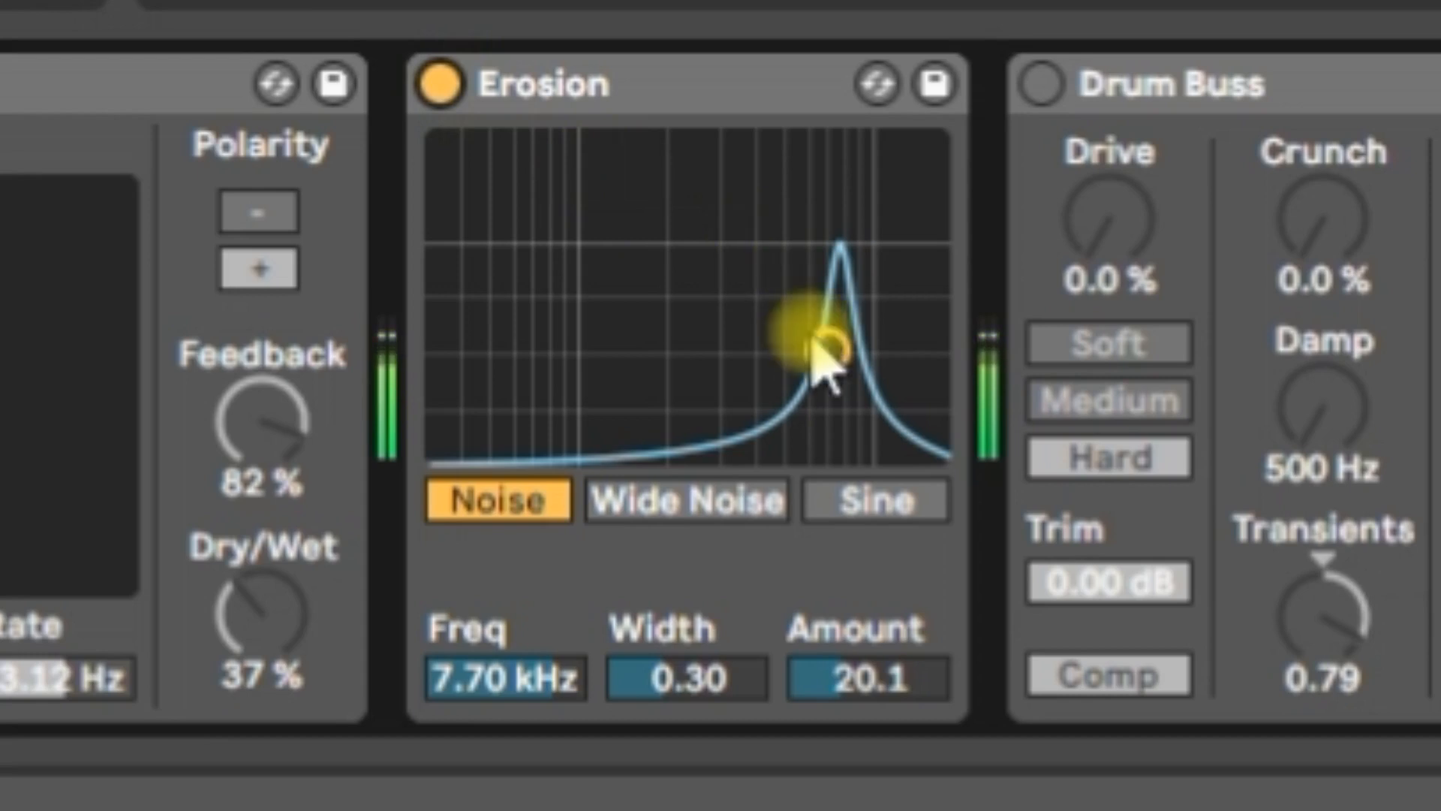
mouse_move(829, 346)
left_mouse_down()
mouse_move(782, 380)
mouse_move(902, 293)
mouse_move(846, 290)
mouse_move(852, 306)
mouse_move(850, 151)
mouse_move(928, 151)
mouse_move(908, 280)
mouse_move(907, 251)
mouse_move(856, 254)
mouse_move(820, 346)
left_mouse_up()
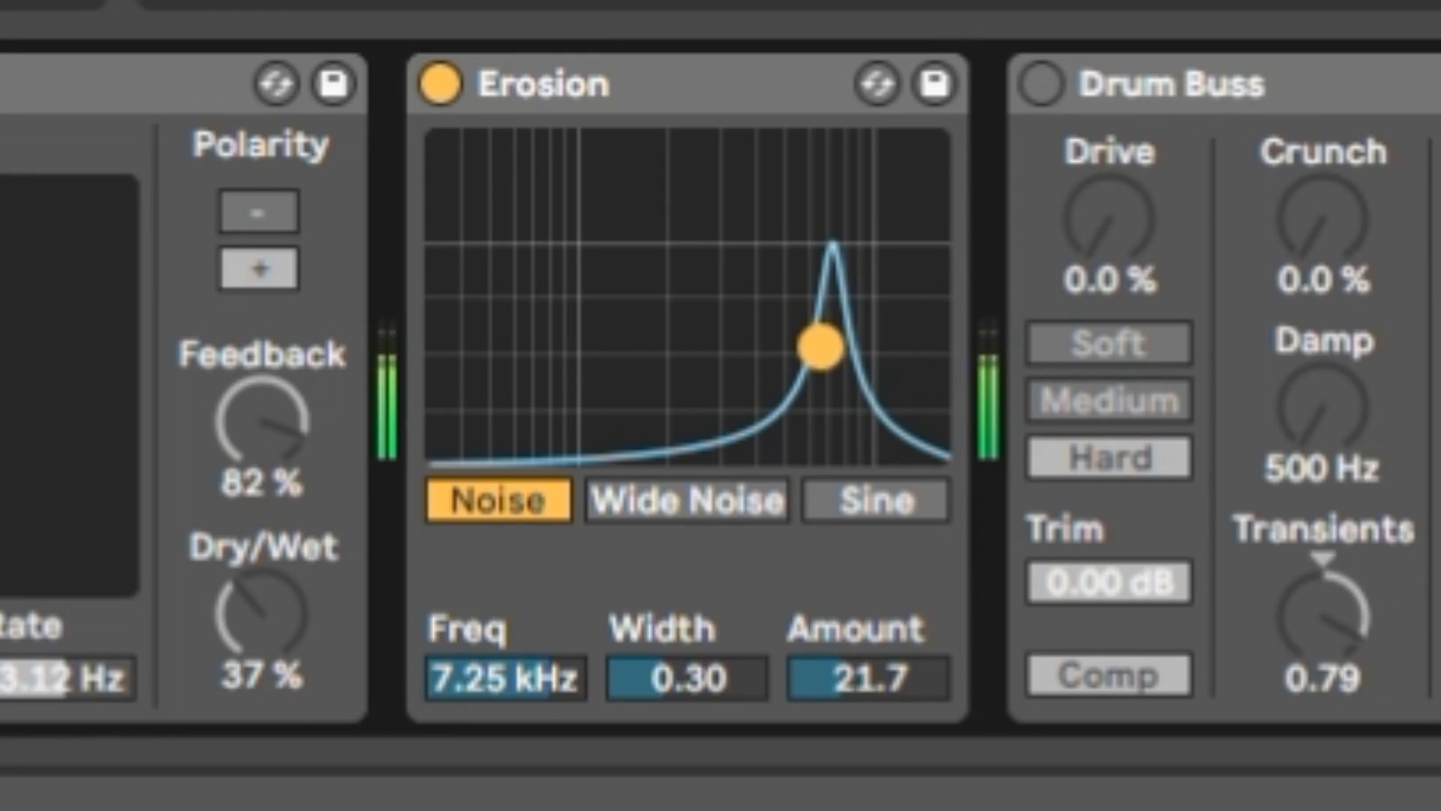
left_click_drag(821, 346, 788, 345)
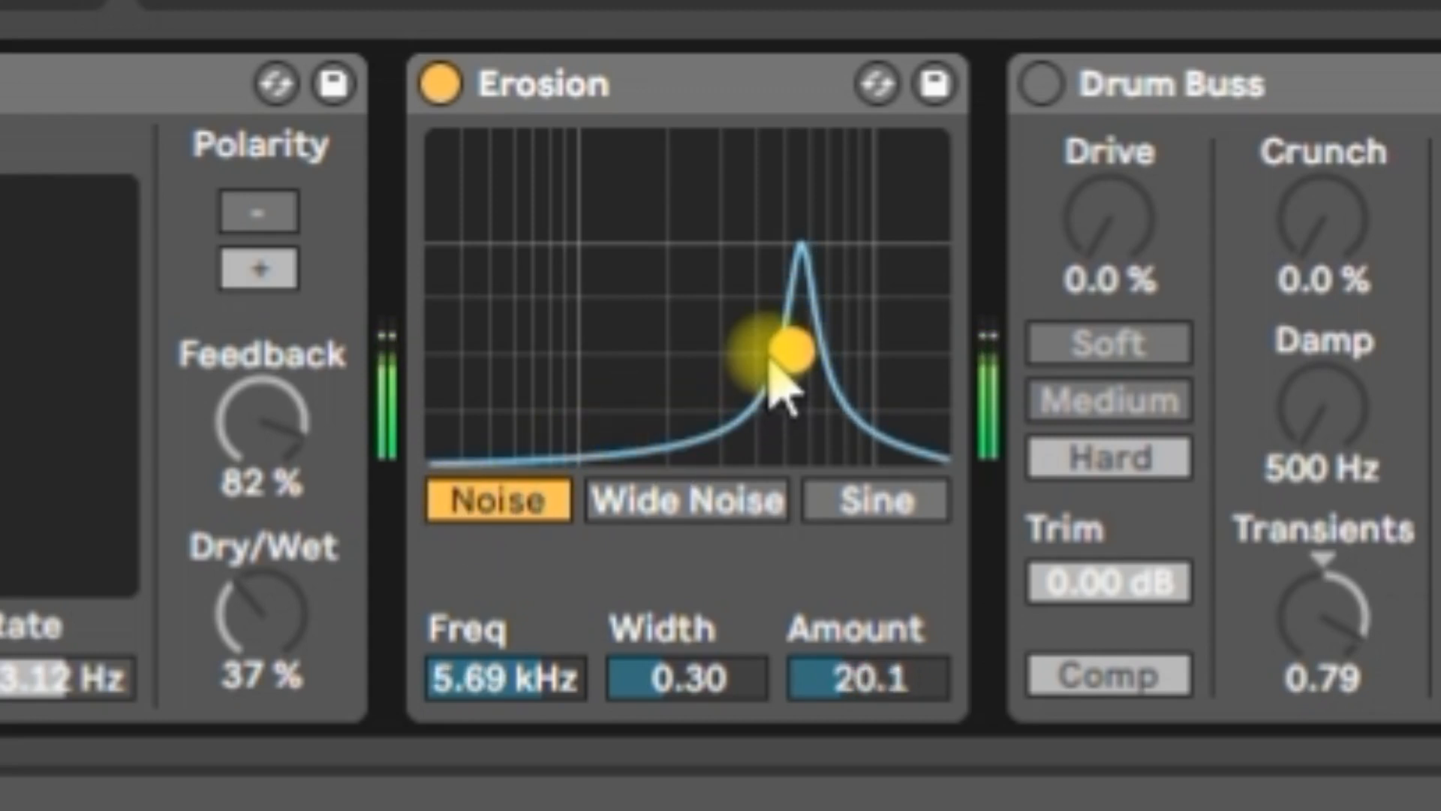
- Try Erosion's Wide Noise mode at 14.6 kHz with an amount of 150, and switch the mode to Sine
left_click(664, 504)
left_click_drag(792, 349, 903, 211)
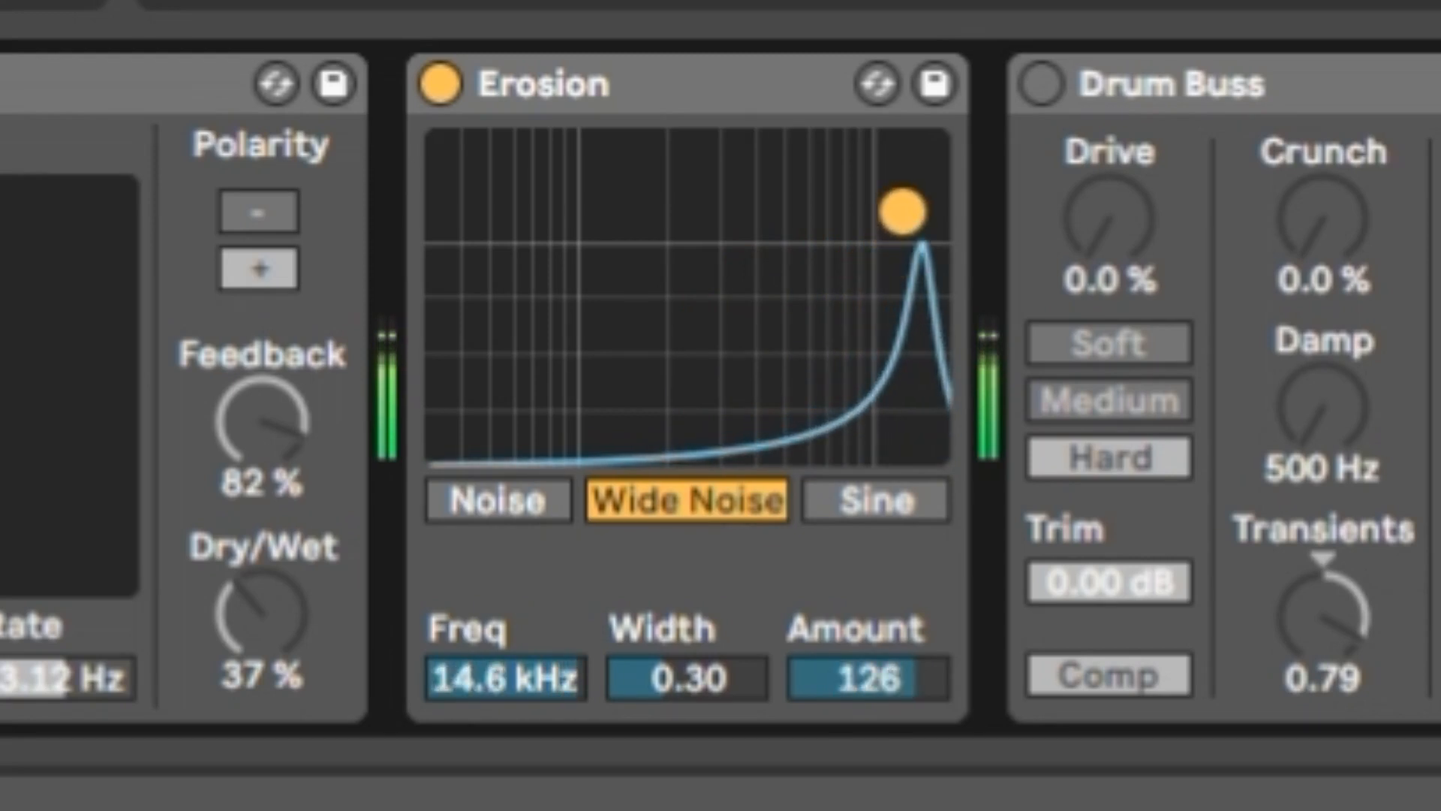
left_click_drag(902, 212, 902, 190)
left_click(879, 509)
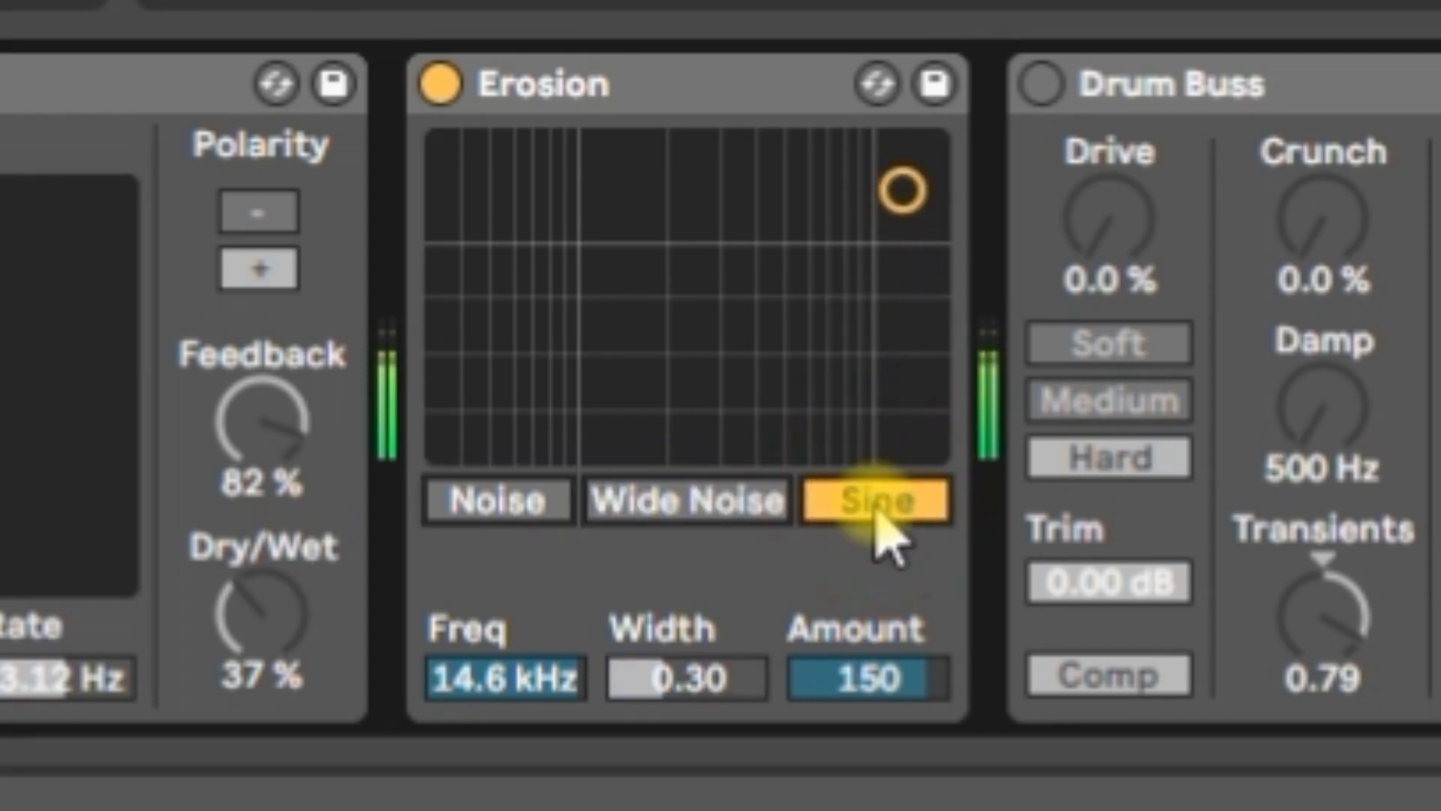
- Try Erosion's sine at 2.15 kHz with an amount of 96.6, and switch back to Noise at 7.25 kHz with an amount of 28.6
left_click_drag(902, 190, 676, 238)
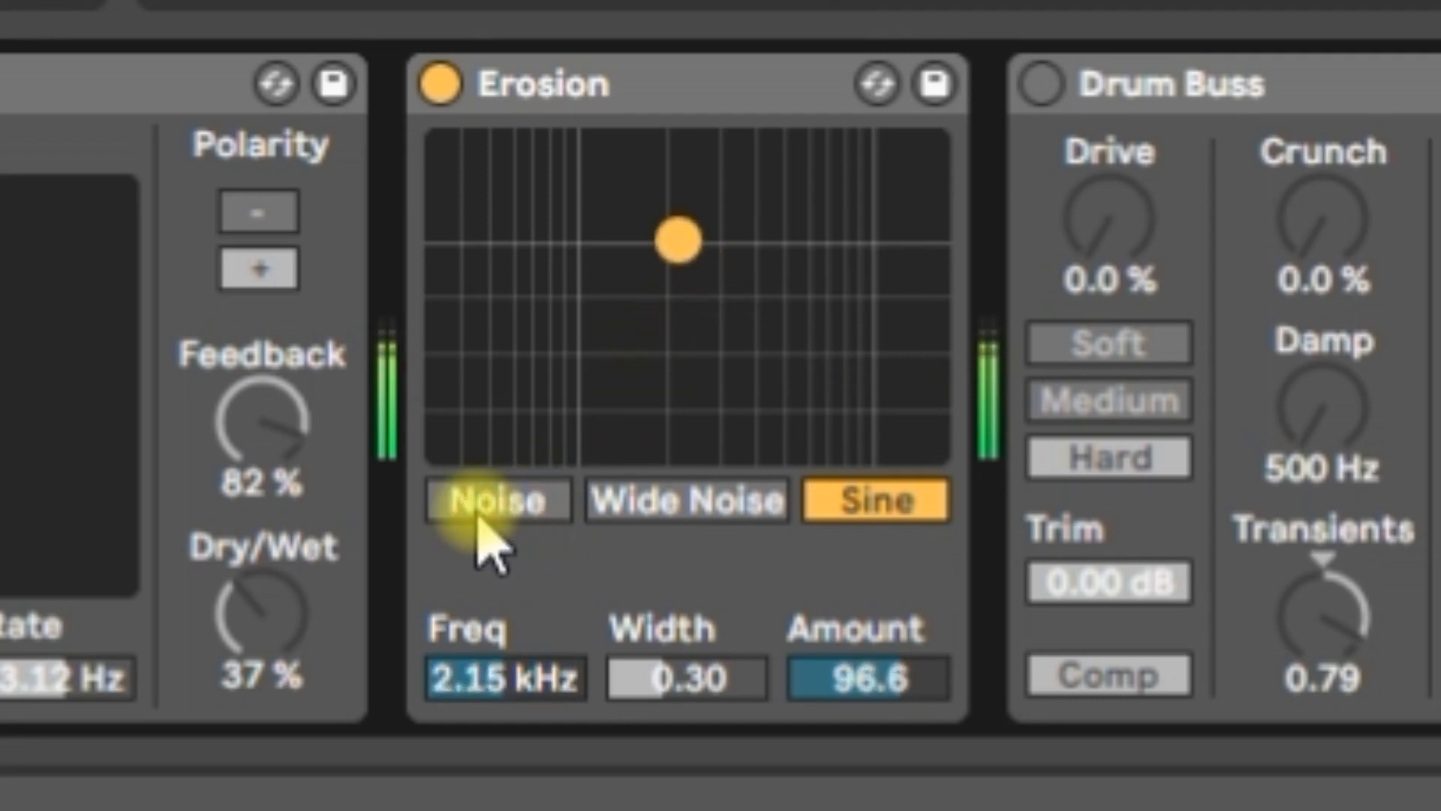
left_click(567, 502)
left_click_drag(678, 240, 821, 328)
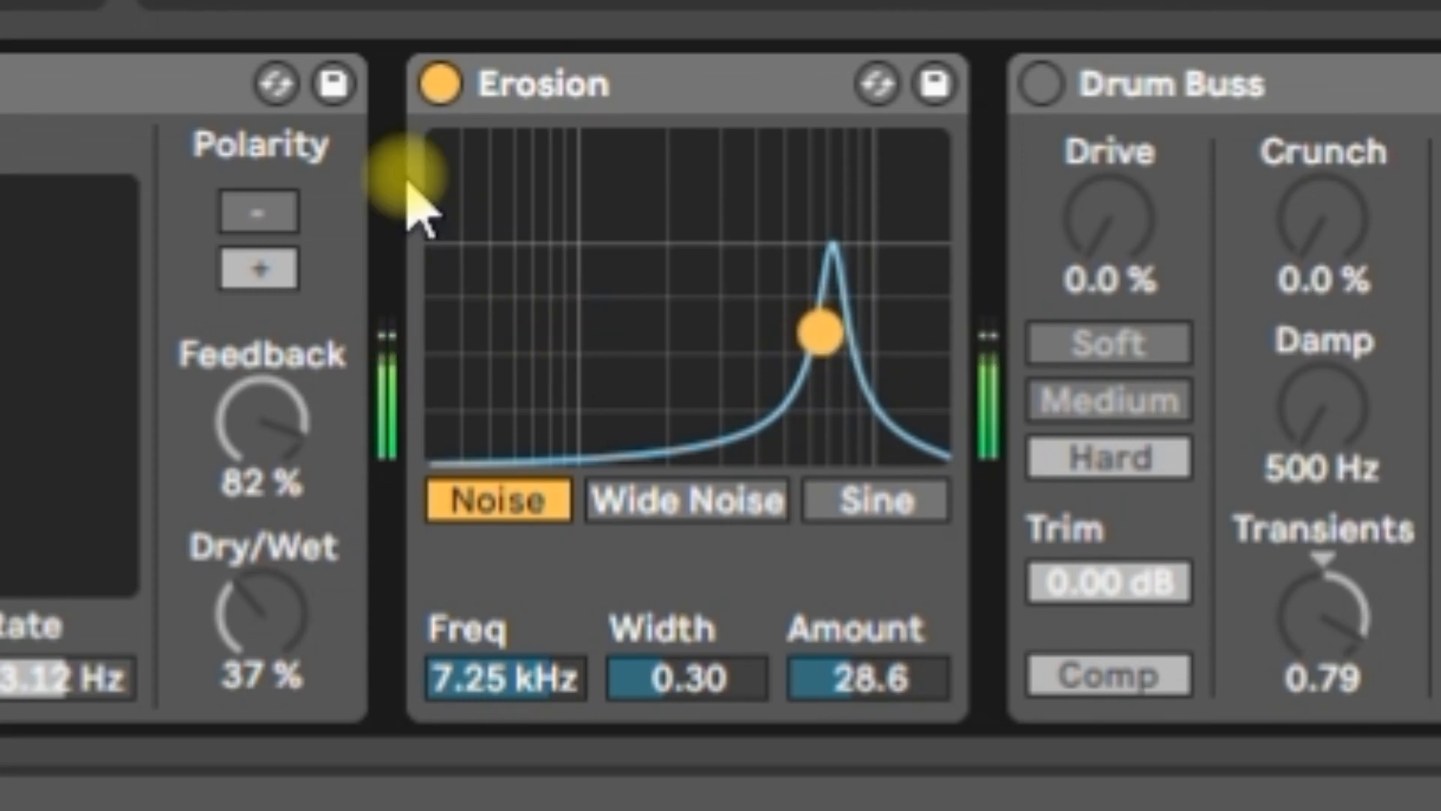
- Compare the loop with Erosion bypassed and active, and set its noise to 6.82 kHz with an amount of 10.7
left_click(439, 84)
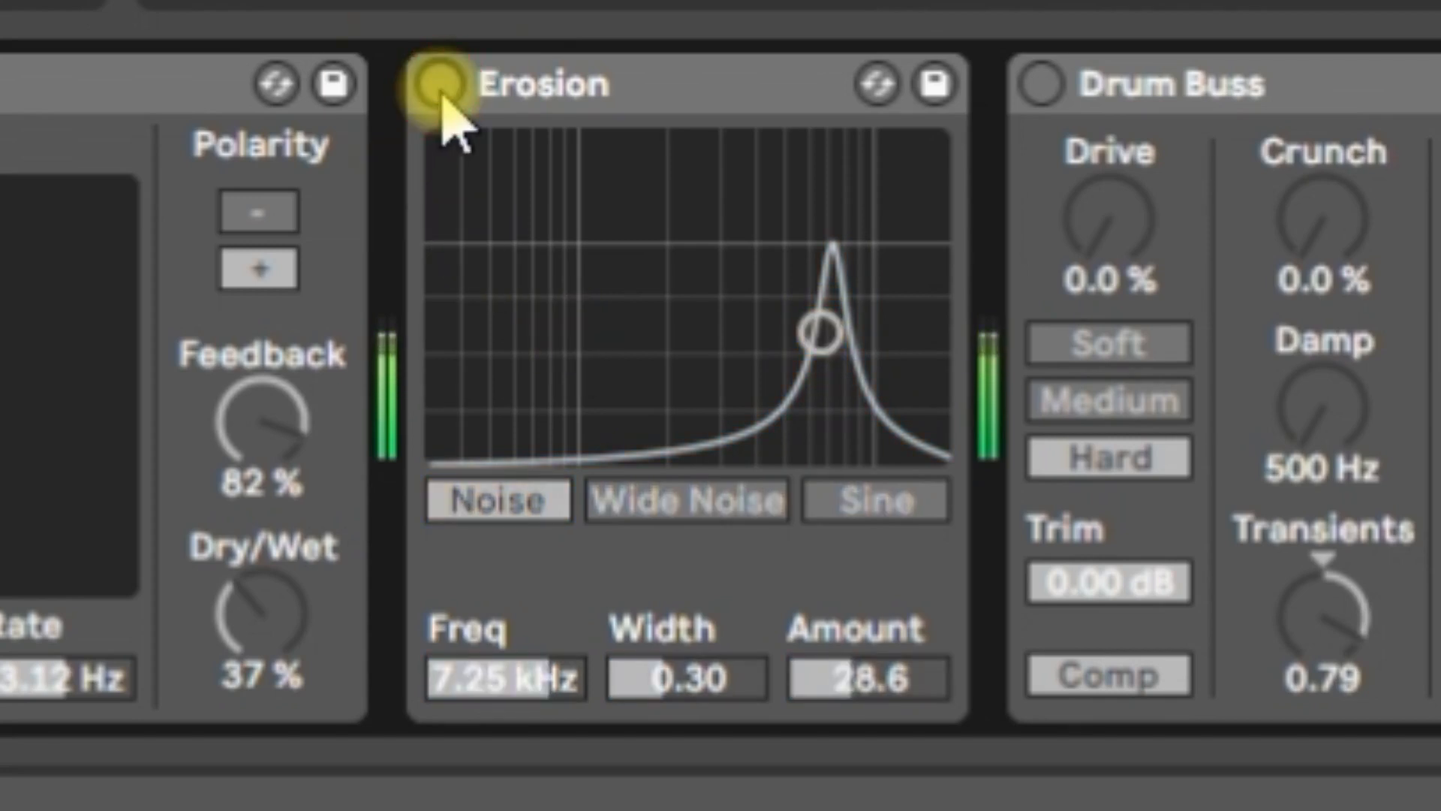
left_click(441, 93)
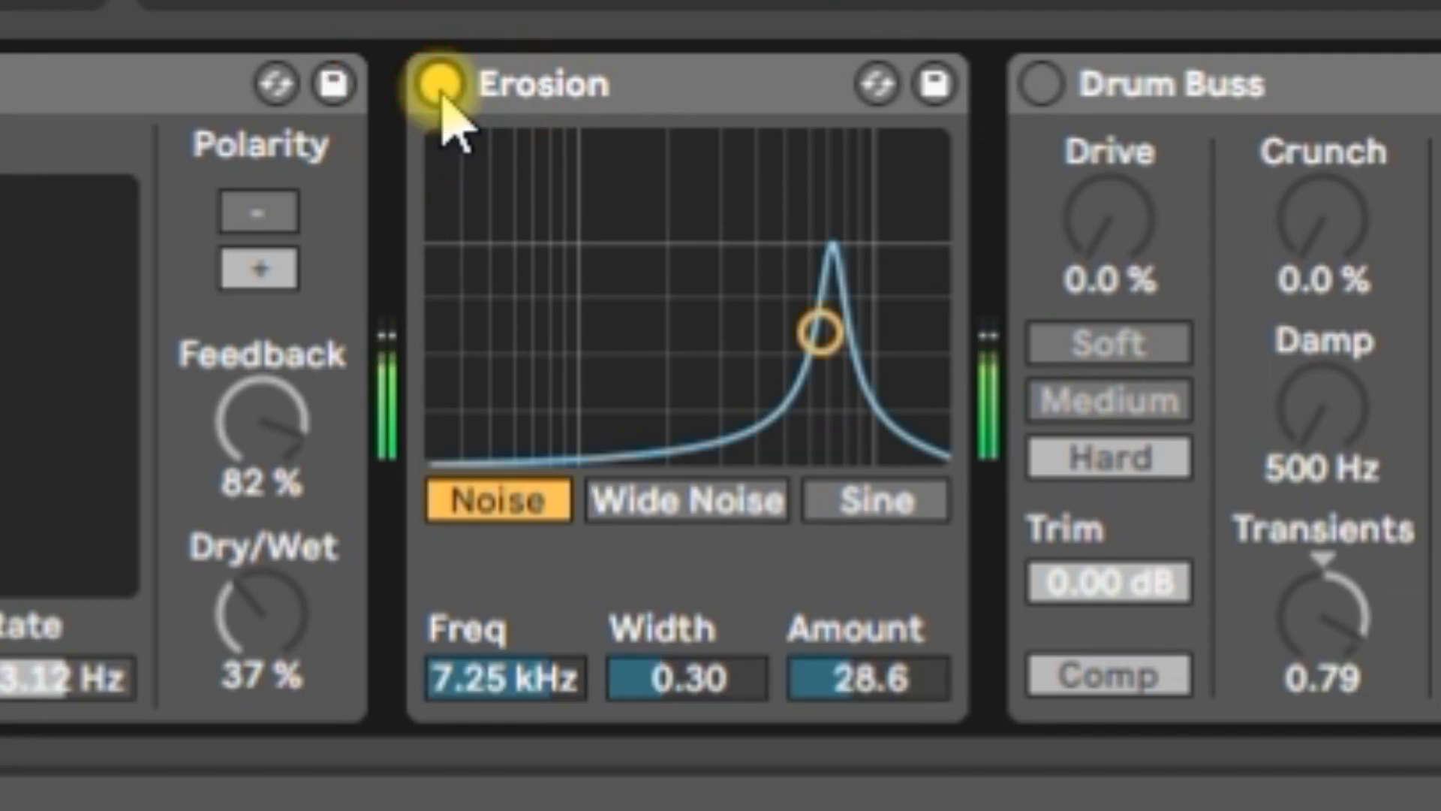
left_click_drag(818, 331, 813, 373)
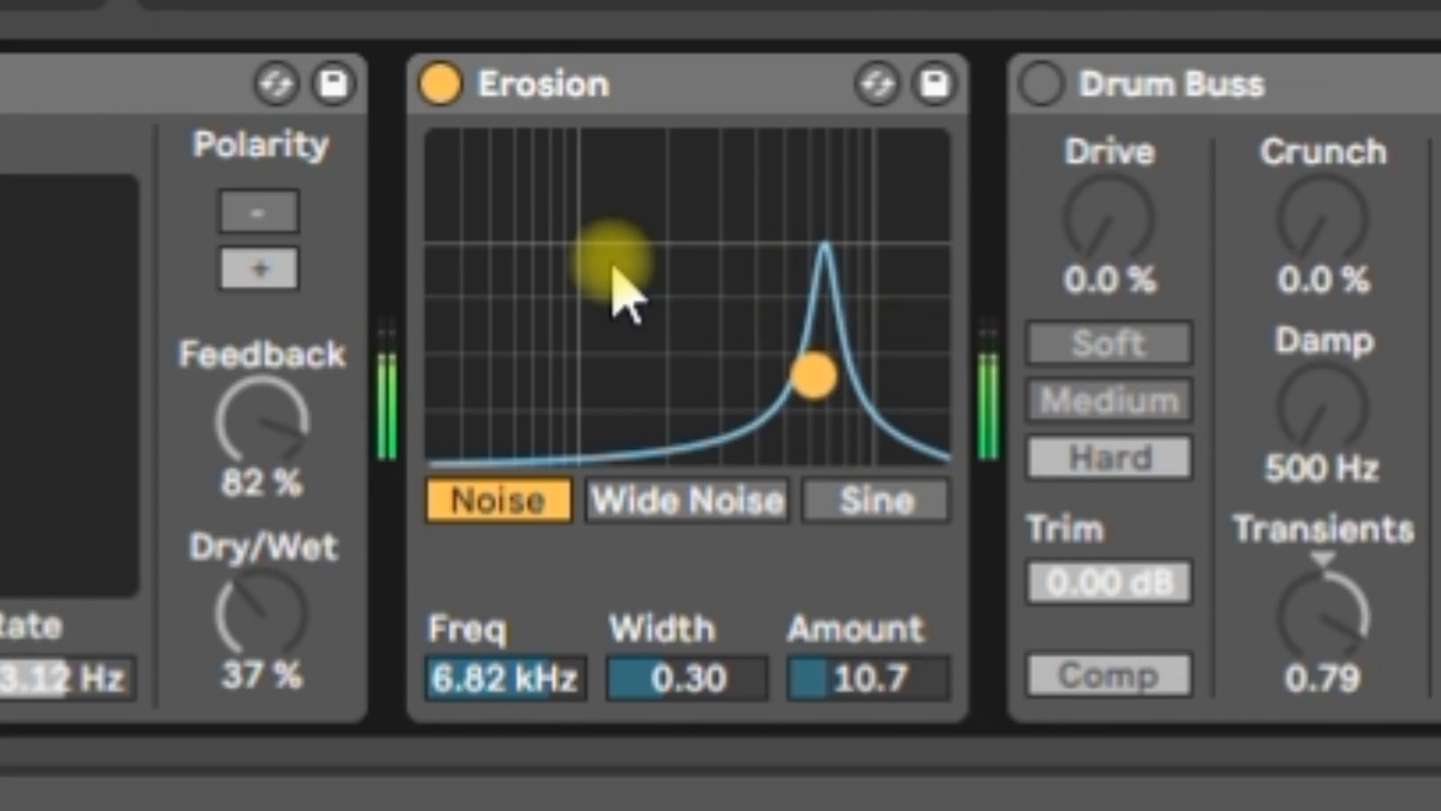
- Turn off Erosion and turn on Drum Buss
left_click(439, 85)
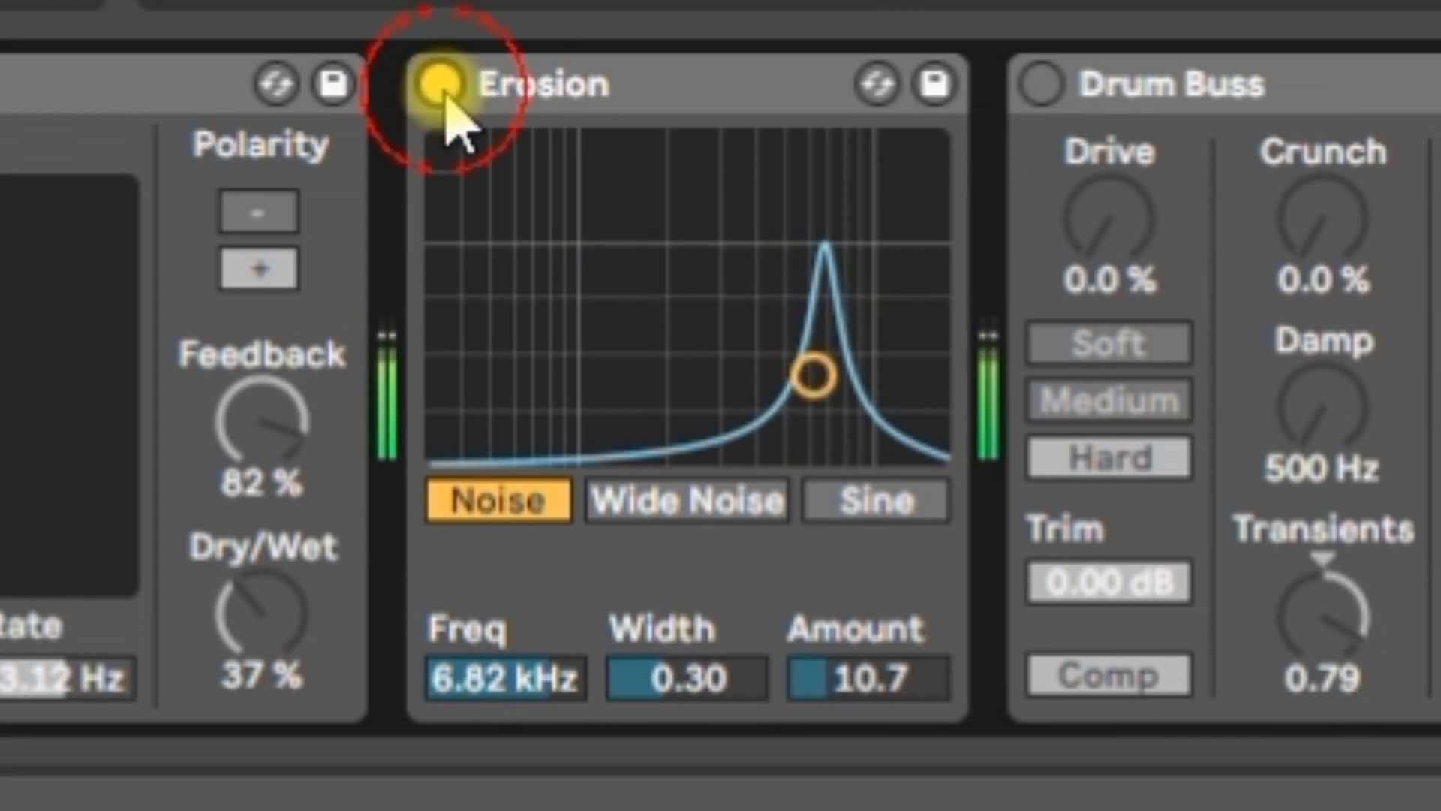
left_click(1380, 111)
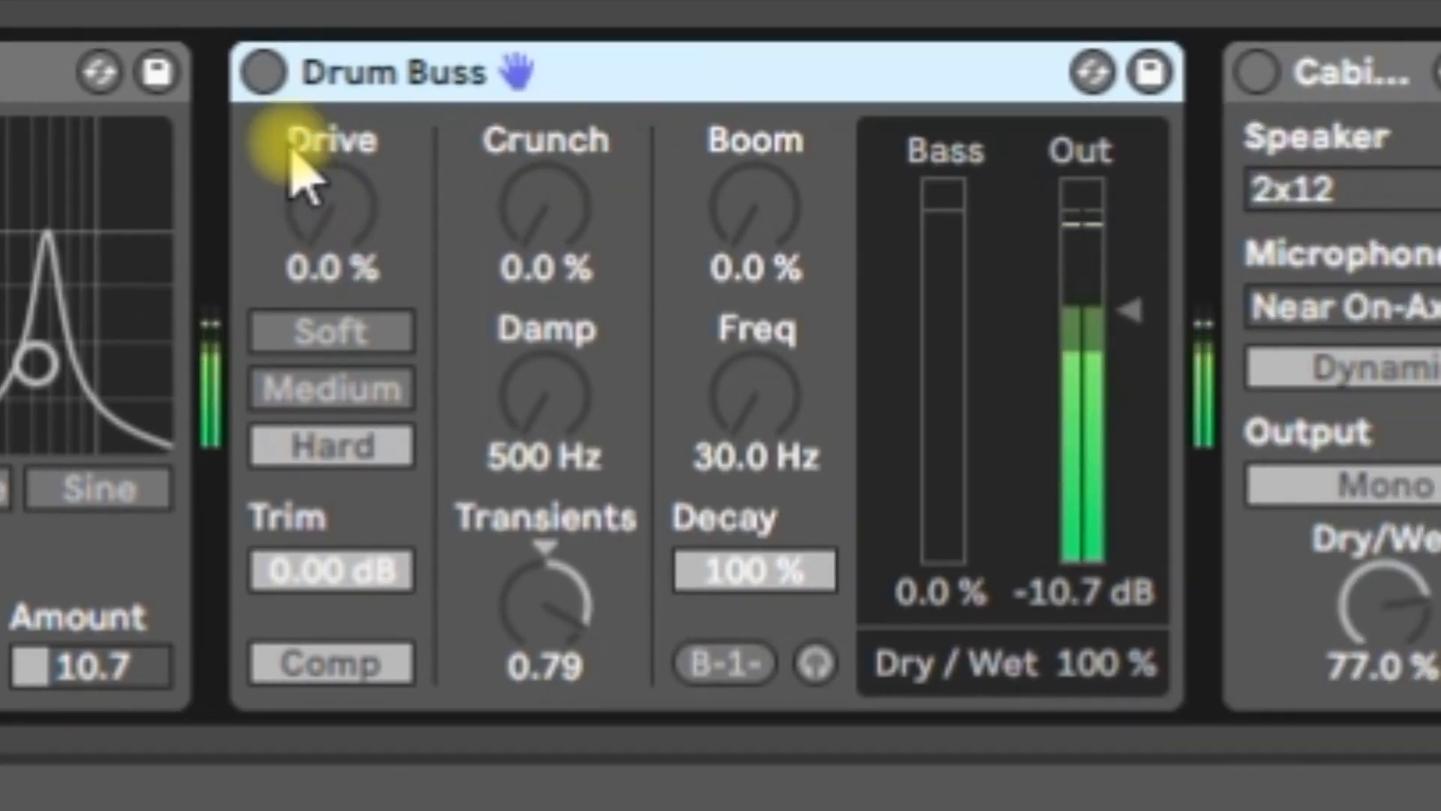
left_click(264, 73)
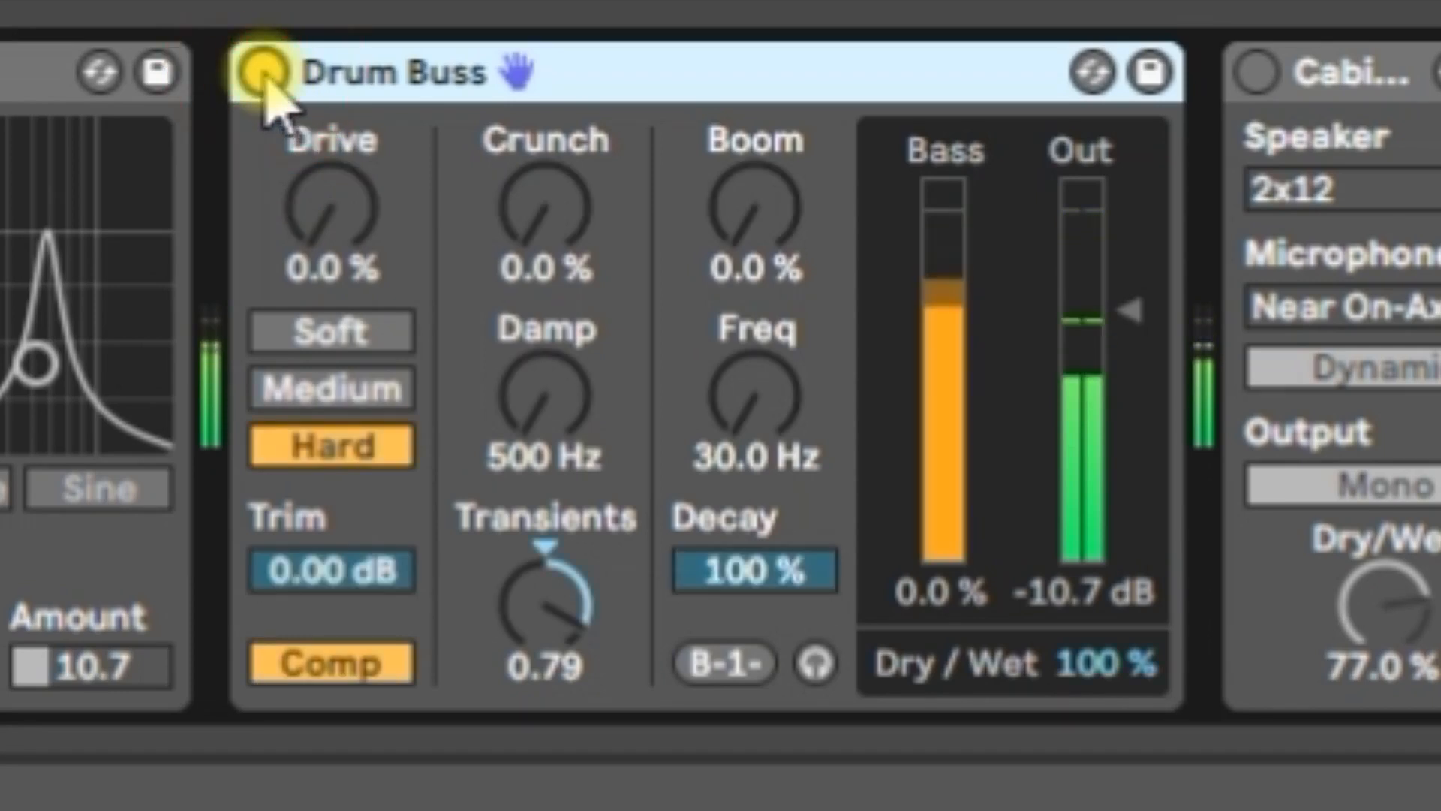
- Switch Drum Buss to Soft distortion with its compressor off and raise the output gain to -3.66 dB
left_click(329, 338)
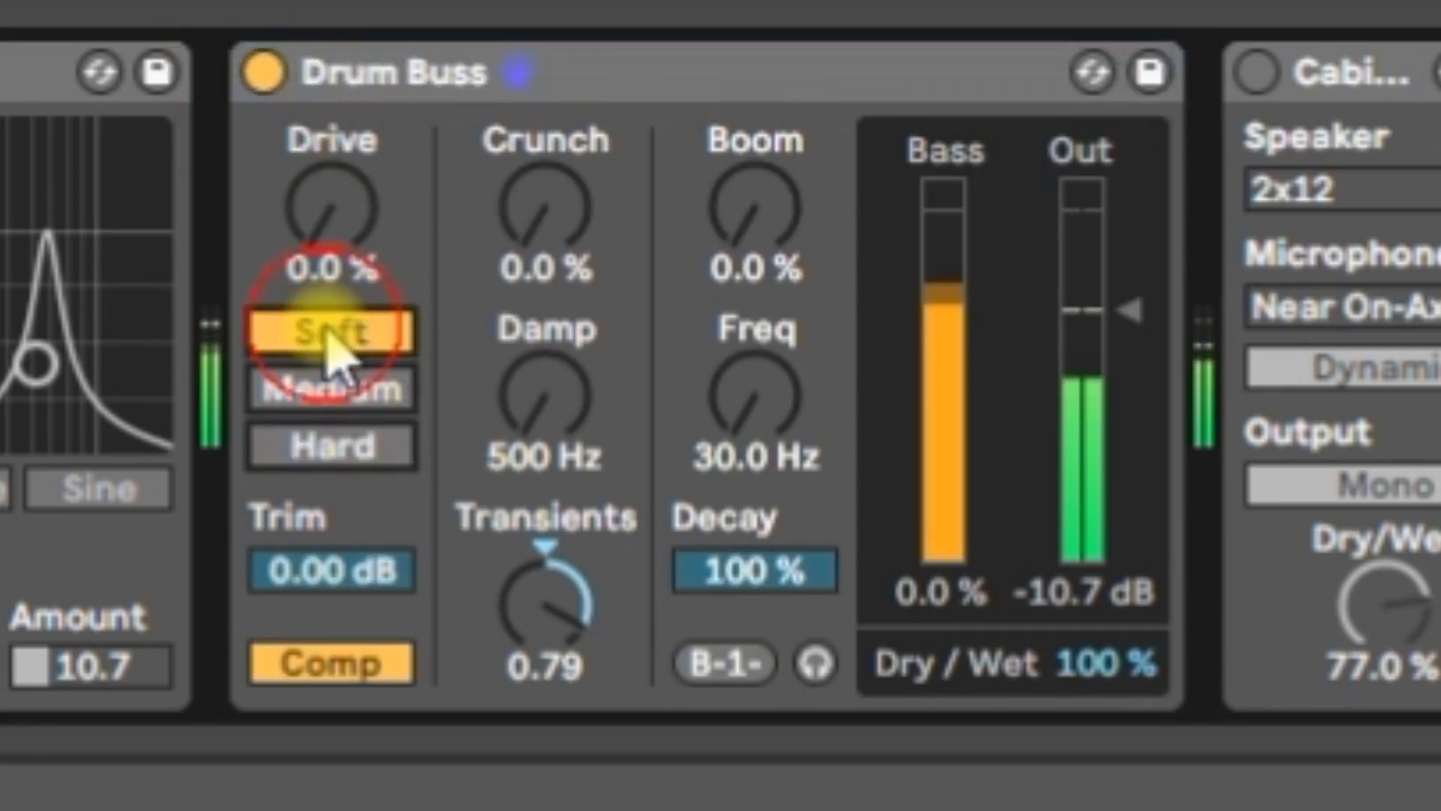
left_click(362, 662)
left_click_drag(1130, 303, 1130, 221)
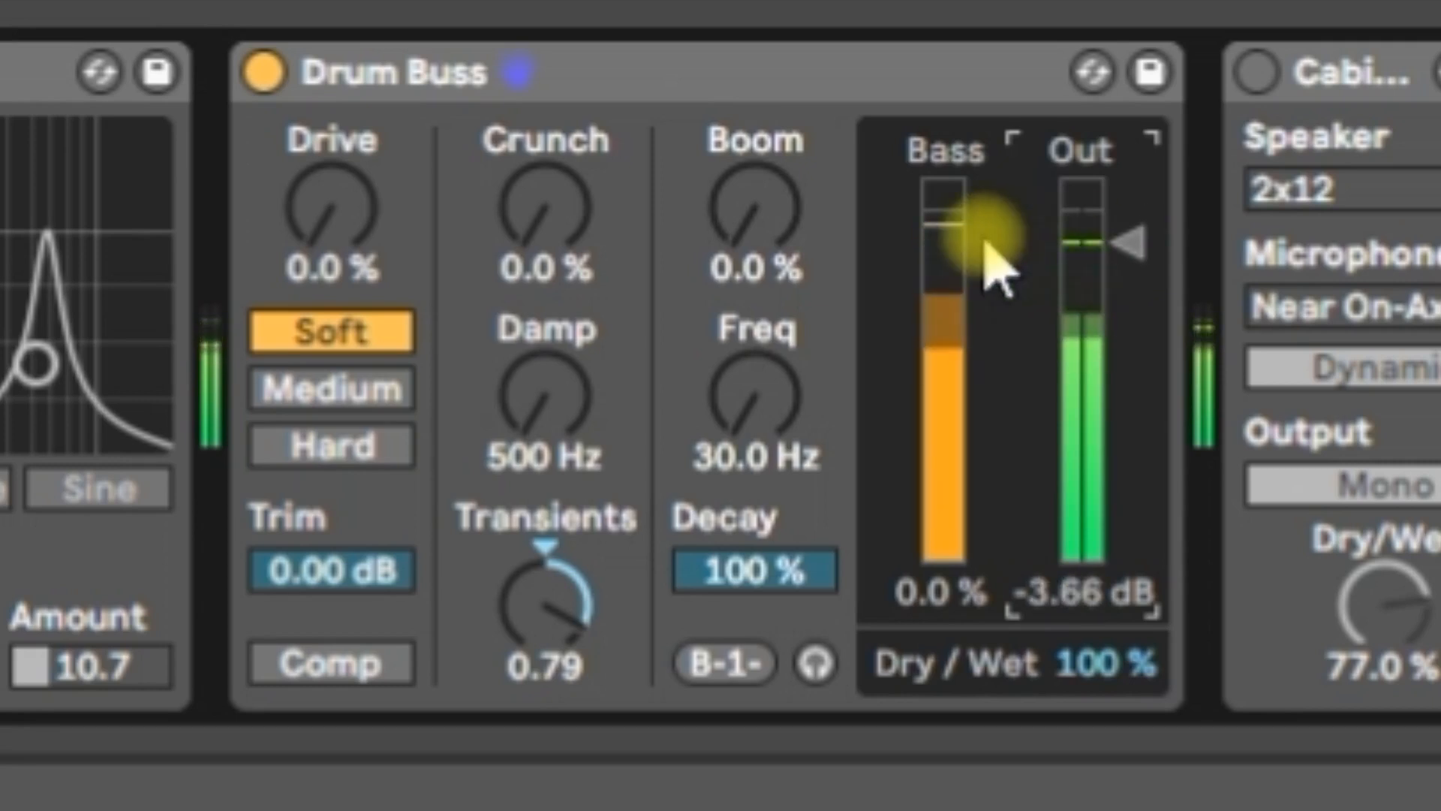
- Try the Drum Buss transients at 0.29 and -1.00, and bring them back to 0.08
left_click_drag(545, 596, 544, 699)
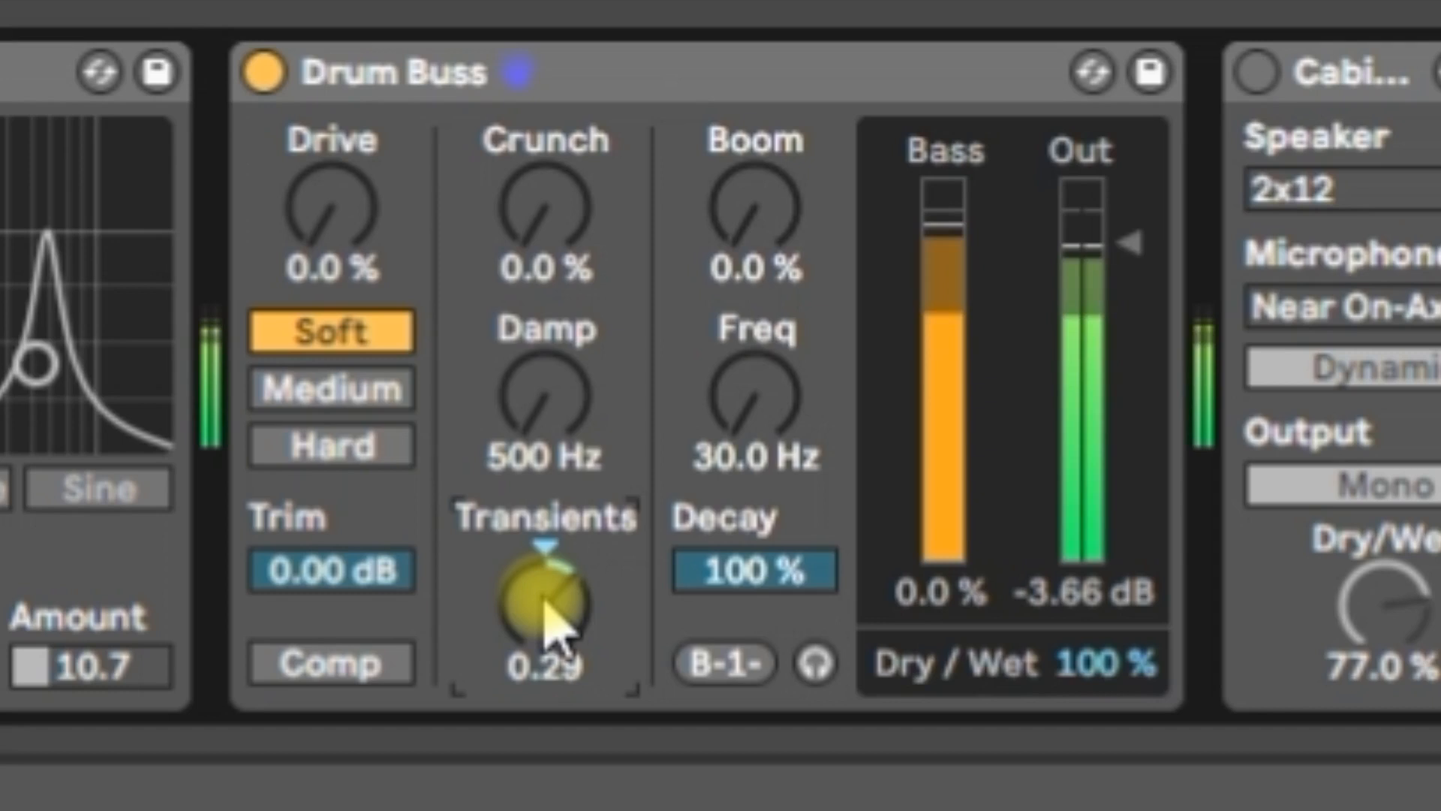
left_click_drag(563, 611, 563, 810)
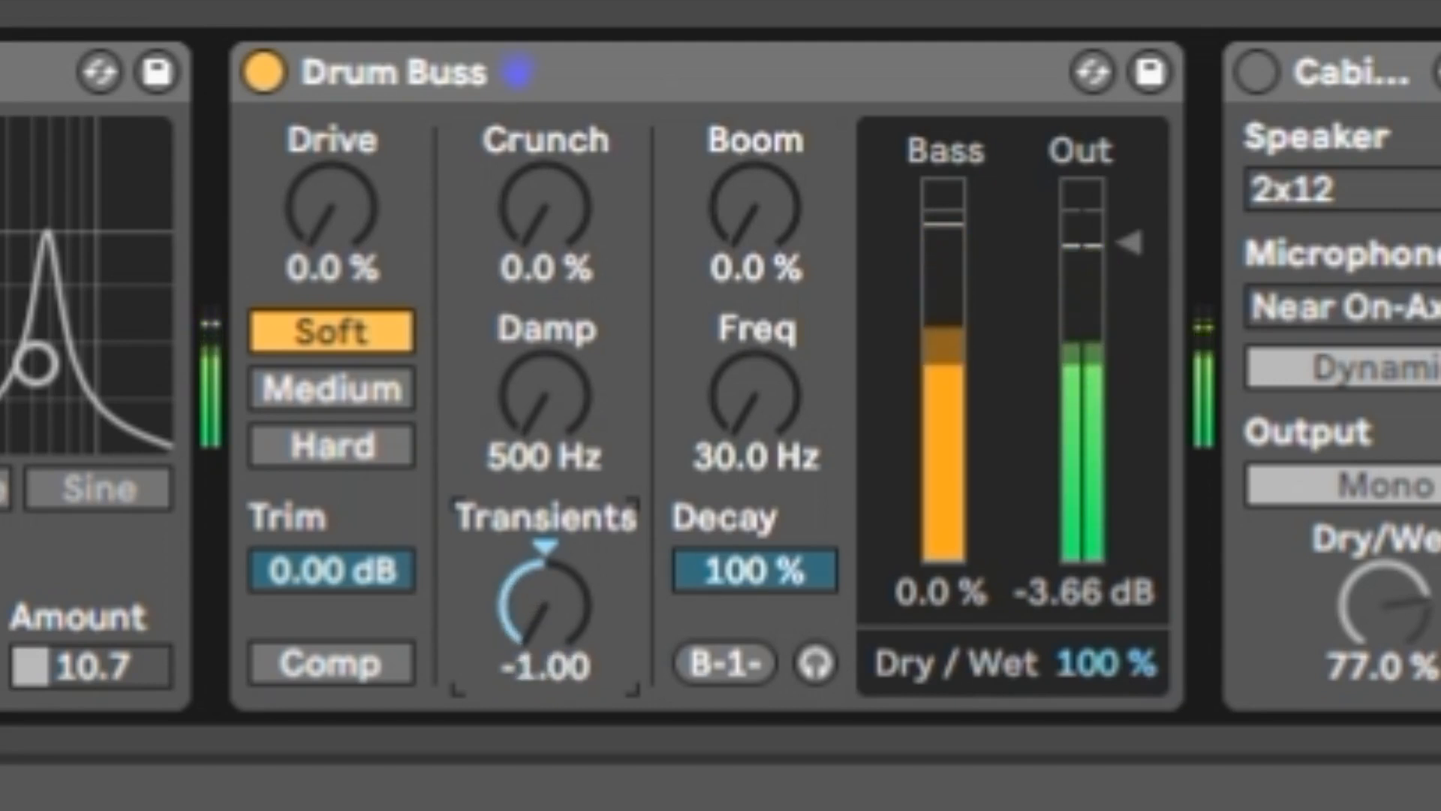
left_click_drag(545, 605, 546, 533)
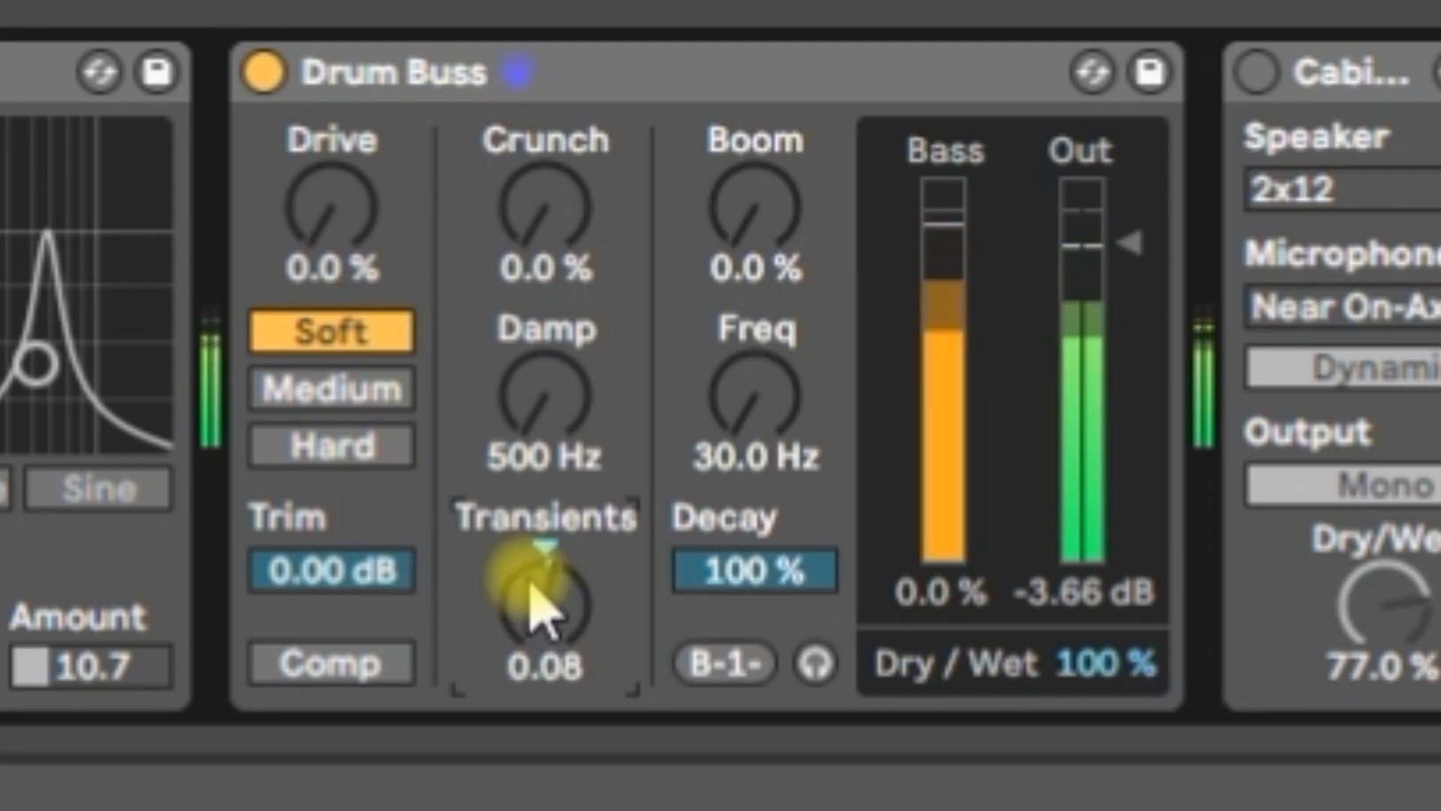
- Try the Drum Buss drive at 49 % with transients at 0.65, and lower the drive to 20 %
left_click_drag(338, 259, 337, 189)
left_click_drag(584, 610, 584, 560)
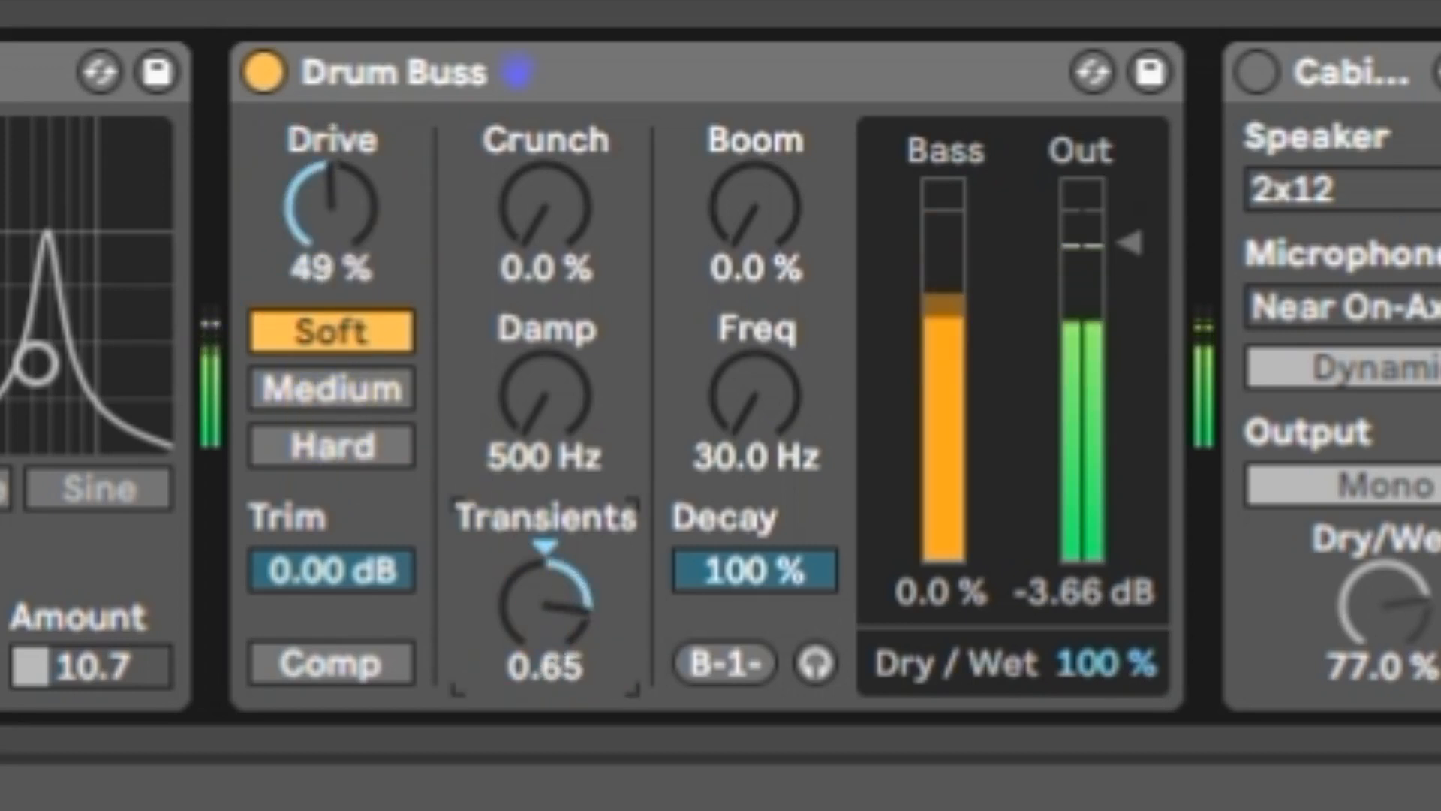
left_click_drag(325, 220, 325, 263)
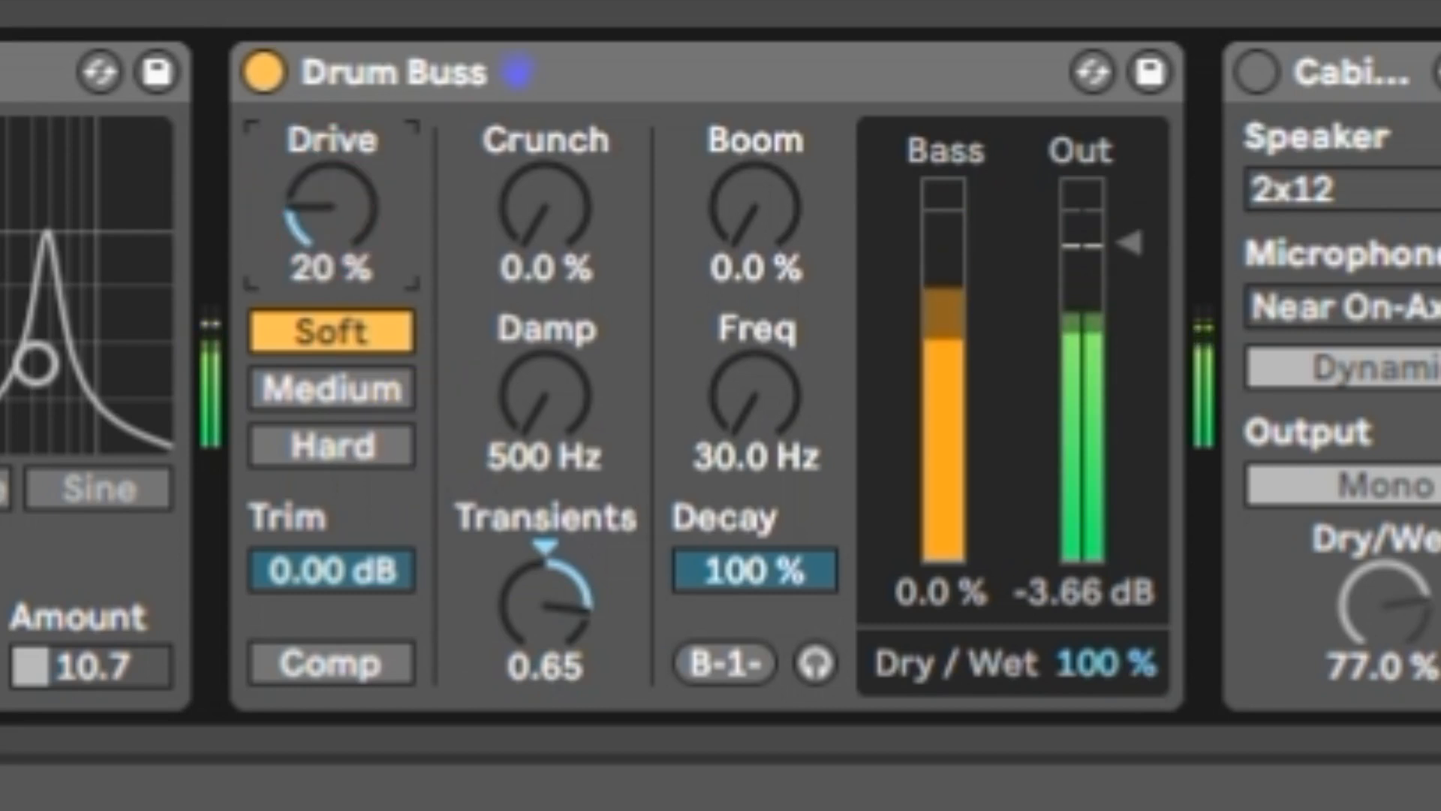
- Try the Medium and Hard distortion types in Drum Buss while raising the transients, and lower the transients to 0.16
left_click(331, 394)
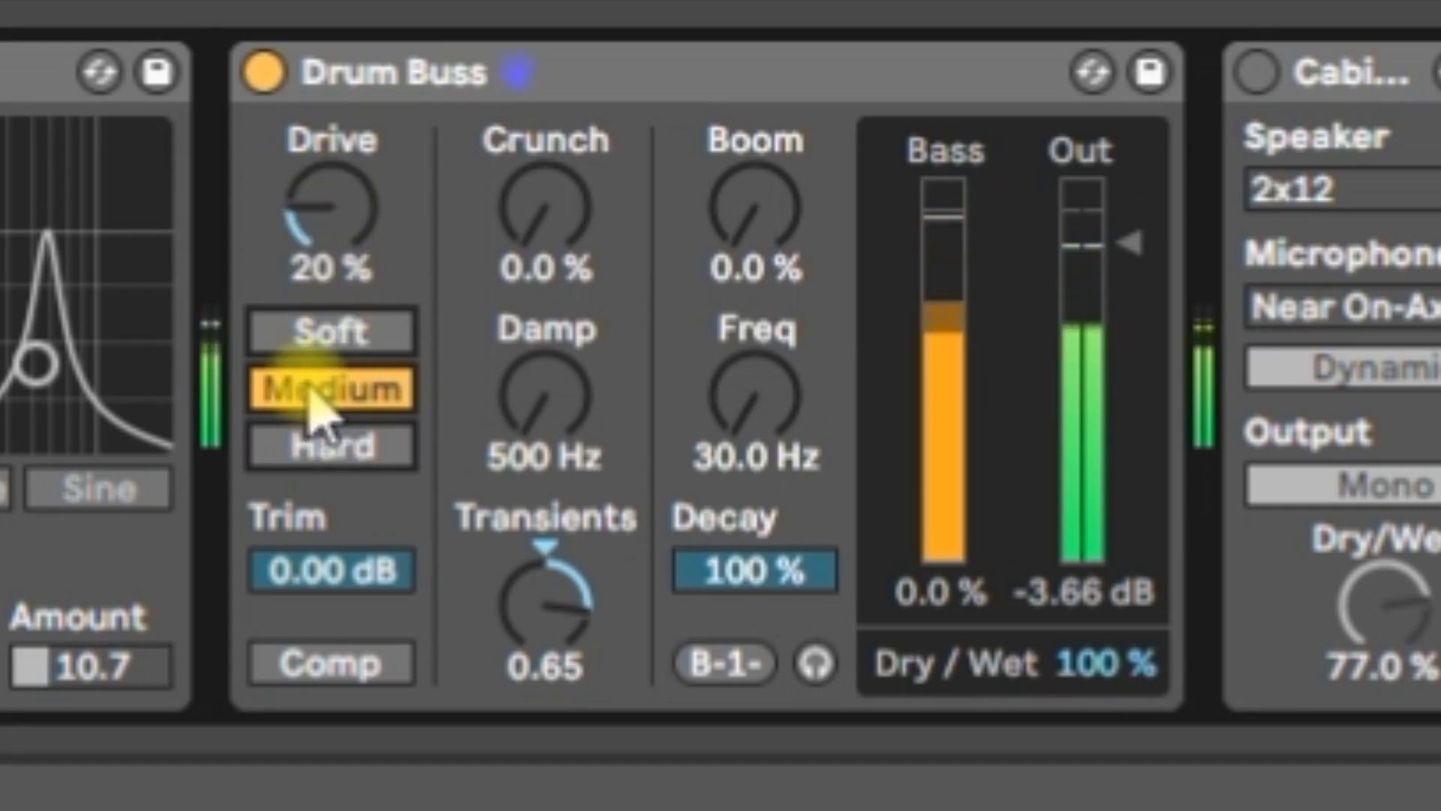
left_click_drag(588, 579, 560, 533)
left_click(369, 462)
left_click_drag(573, 644, 575, 623)
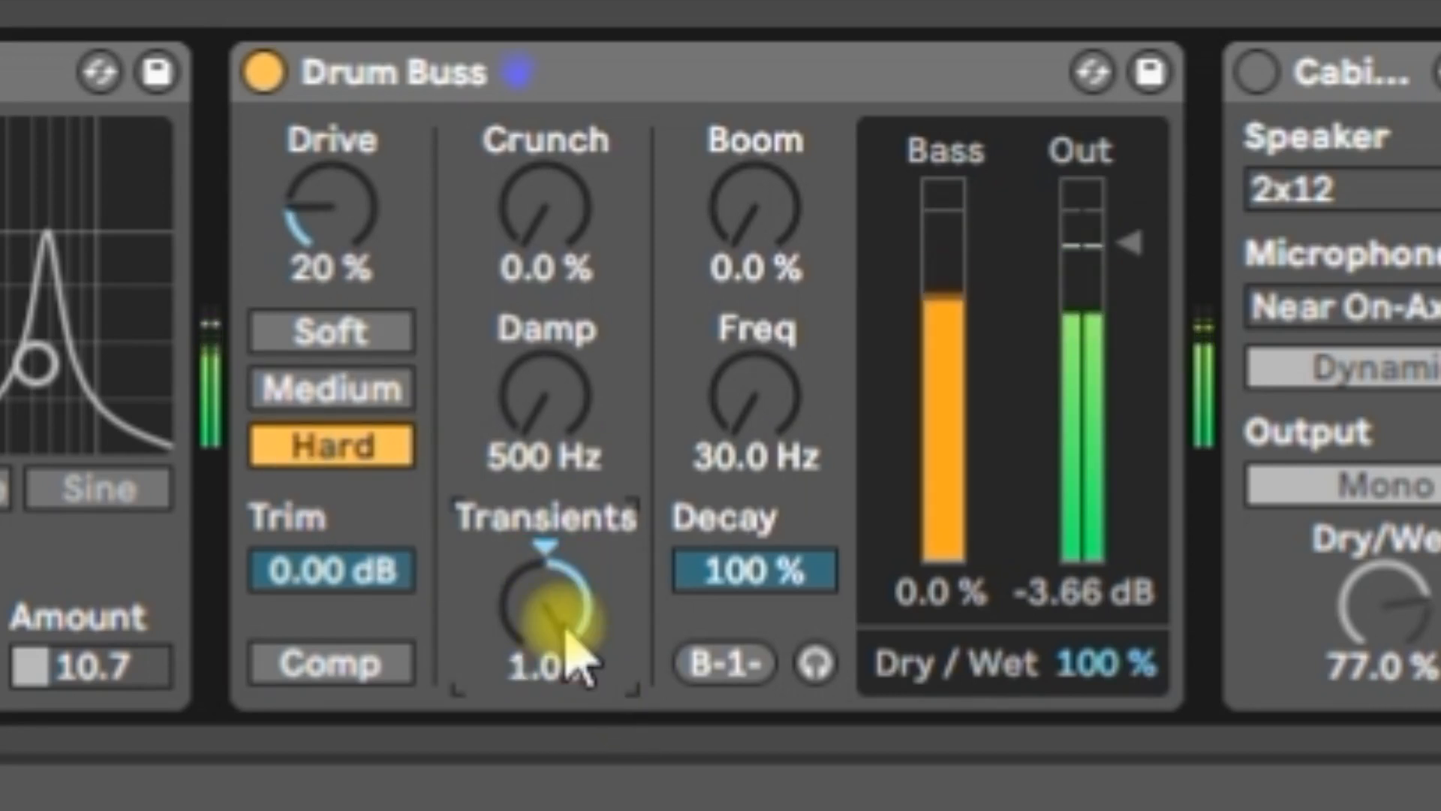
left_click_drag(571, 654, 570, 780)
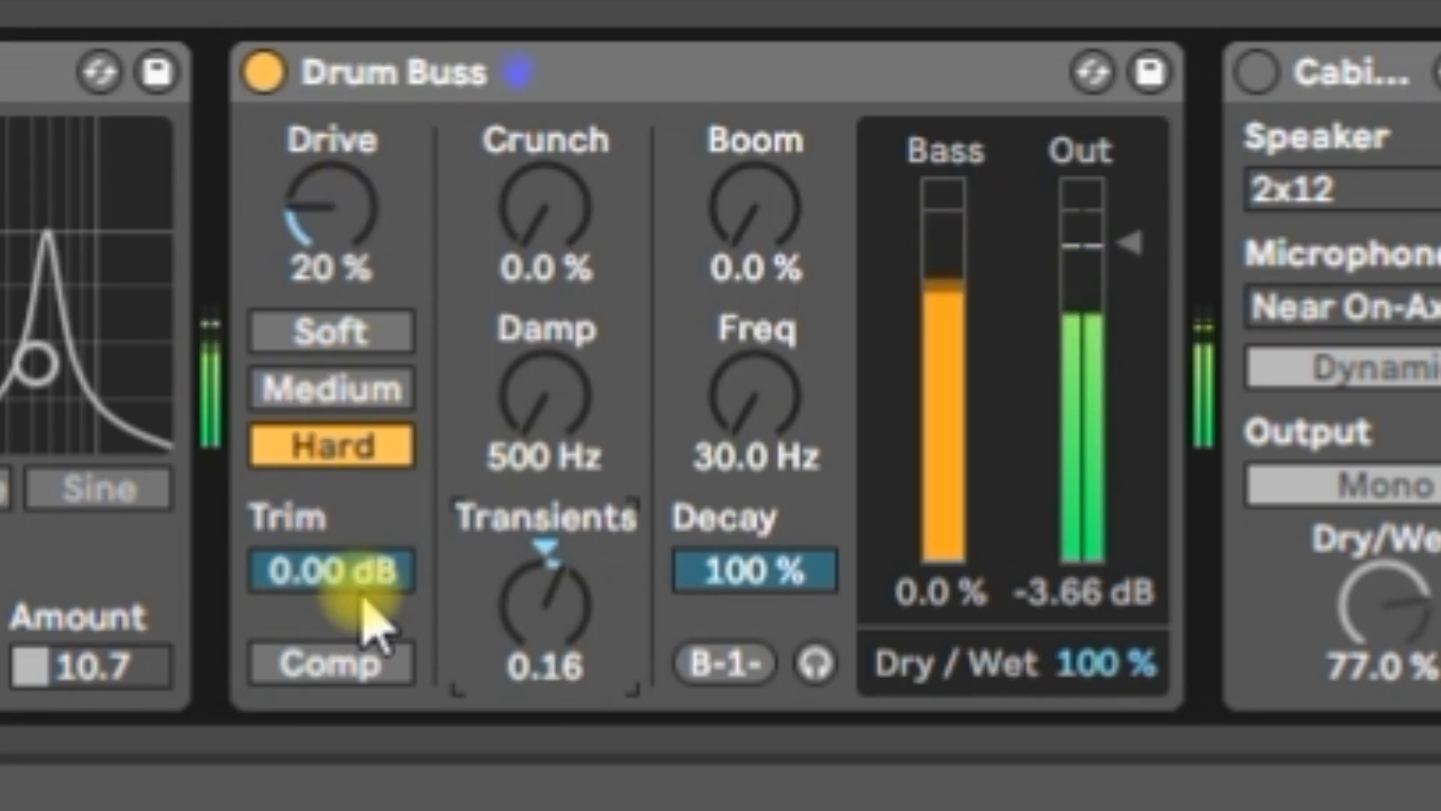
- Enable the Drum Buss compressor with transients at 0.13, and return to Soft distortion with the drive at 28 %
left_click(380, 670)
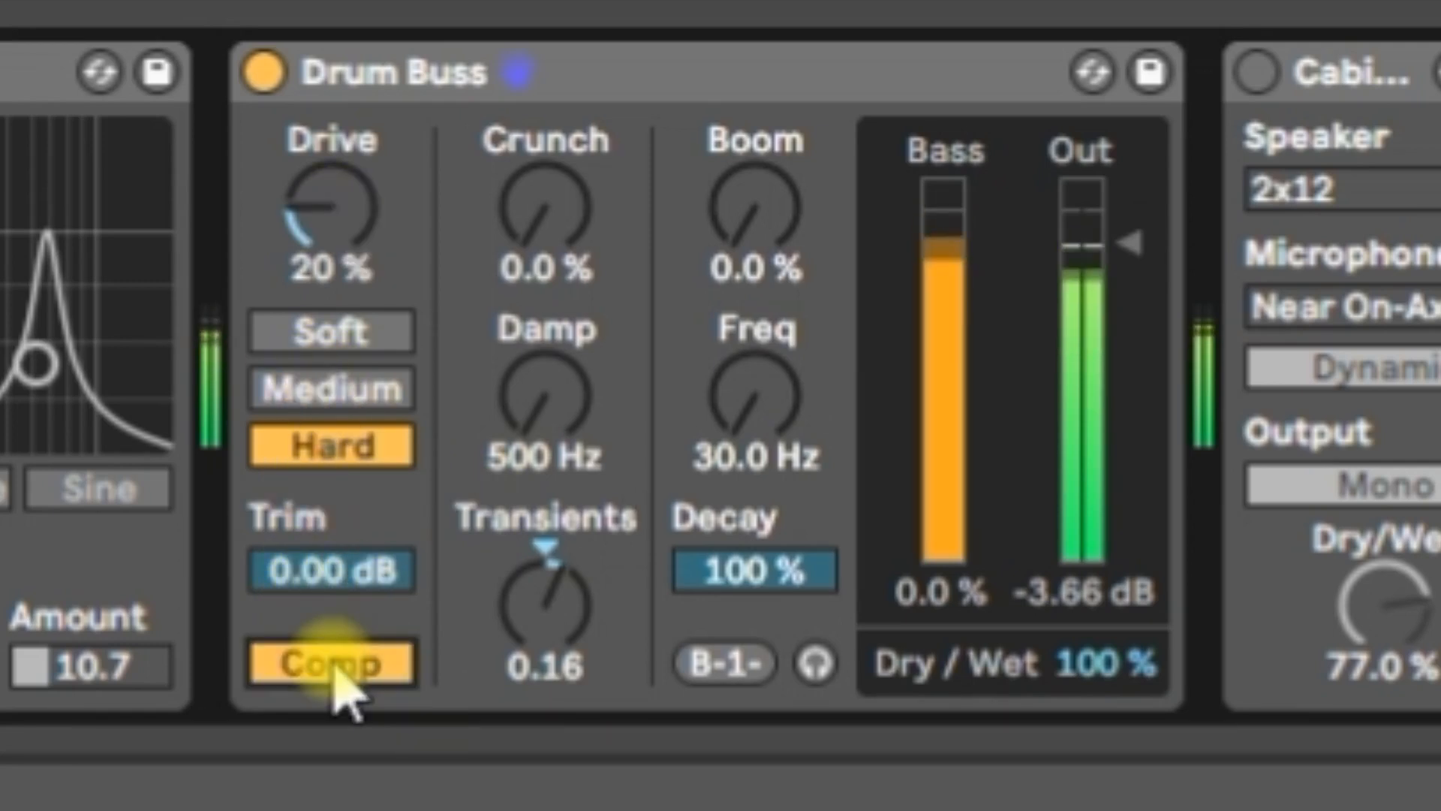
left_click_drag(546, 604, 546, 612)
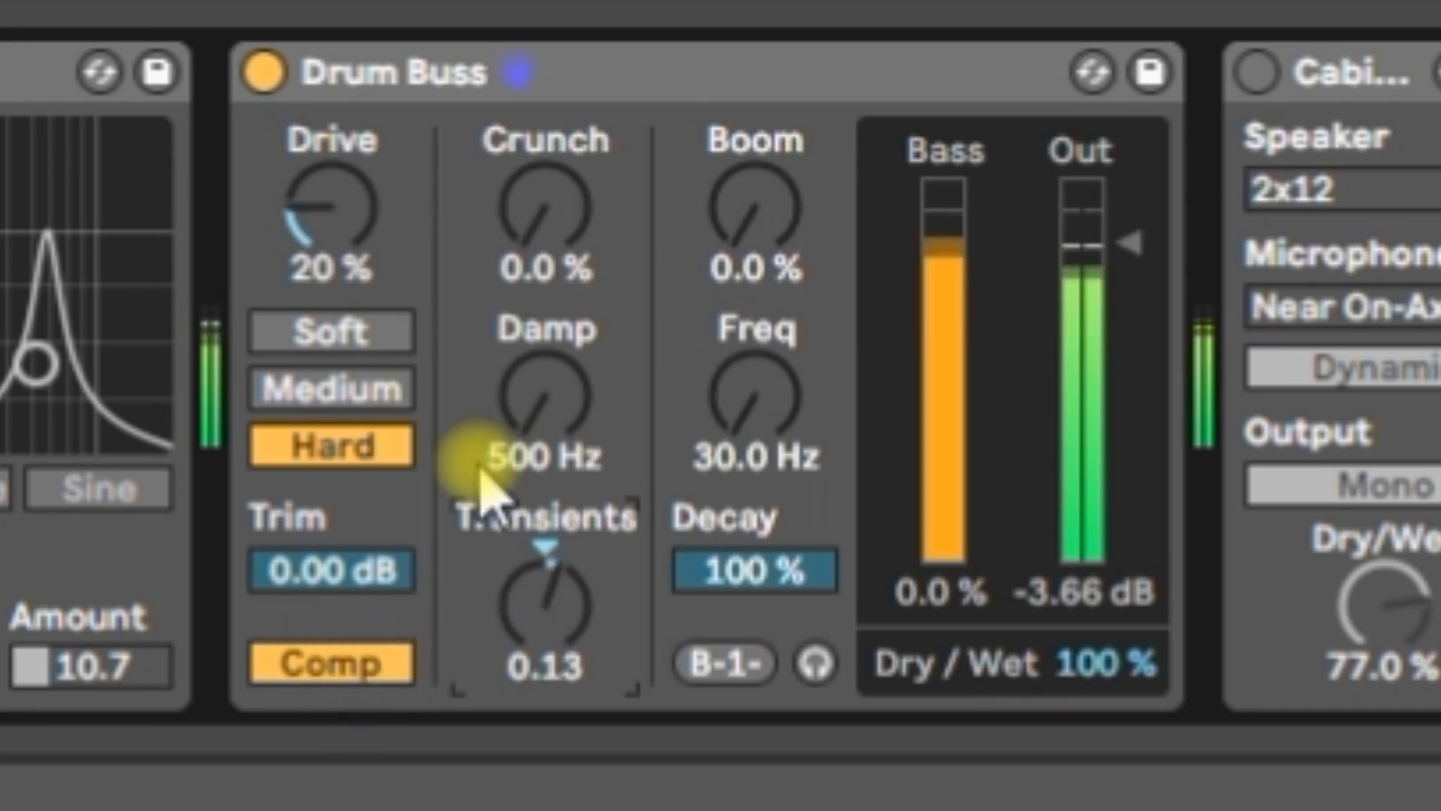
left_click(347, 330)
left_click_drag(336, 248, 337, 225)
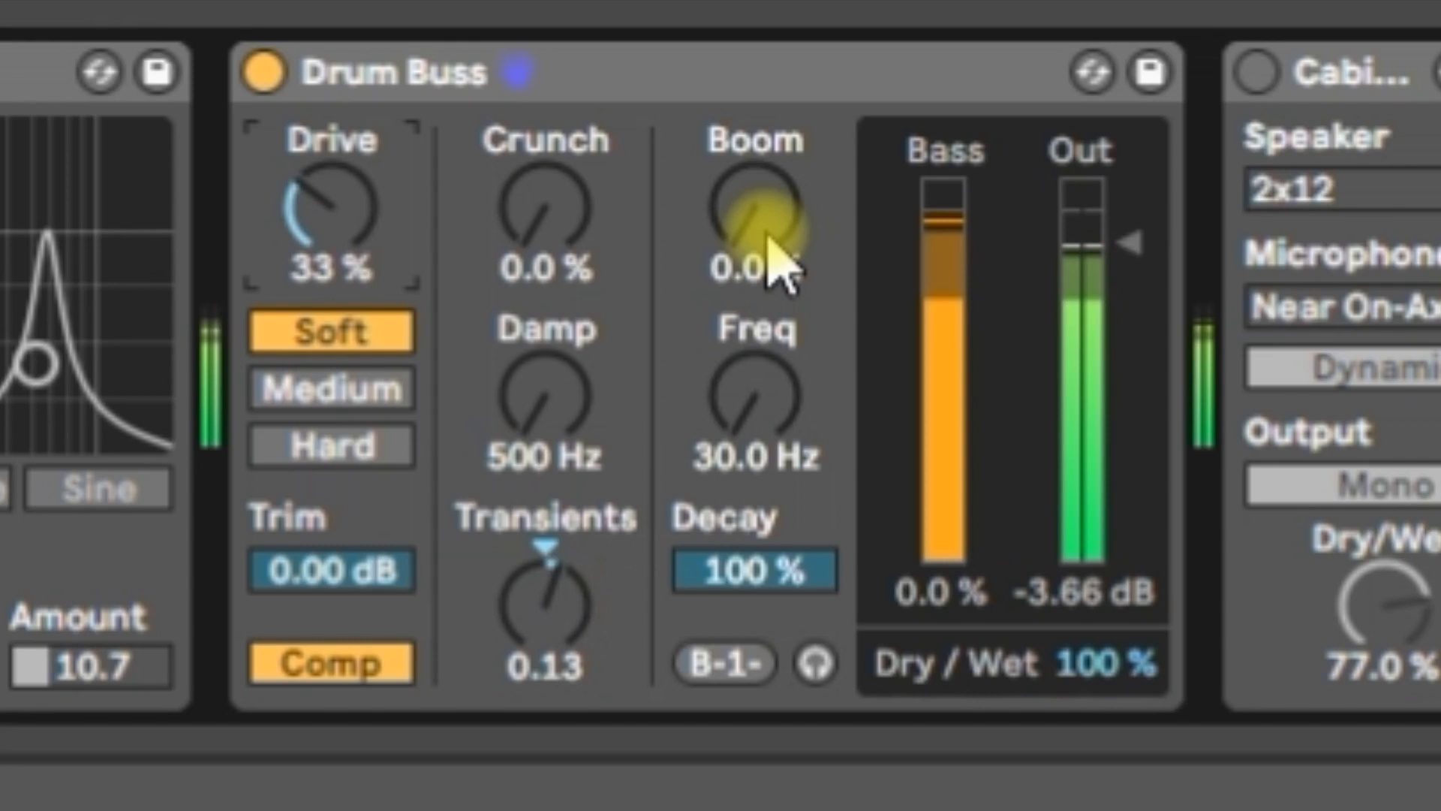
left_click_drag(334, 217, 334, 228)
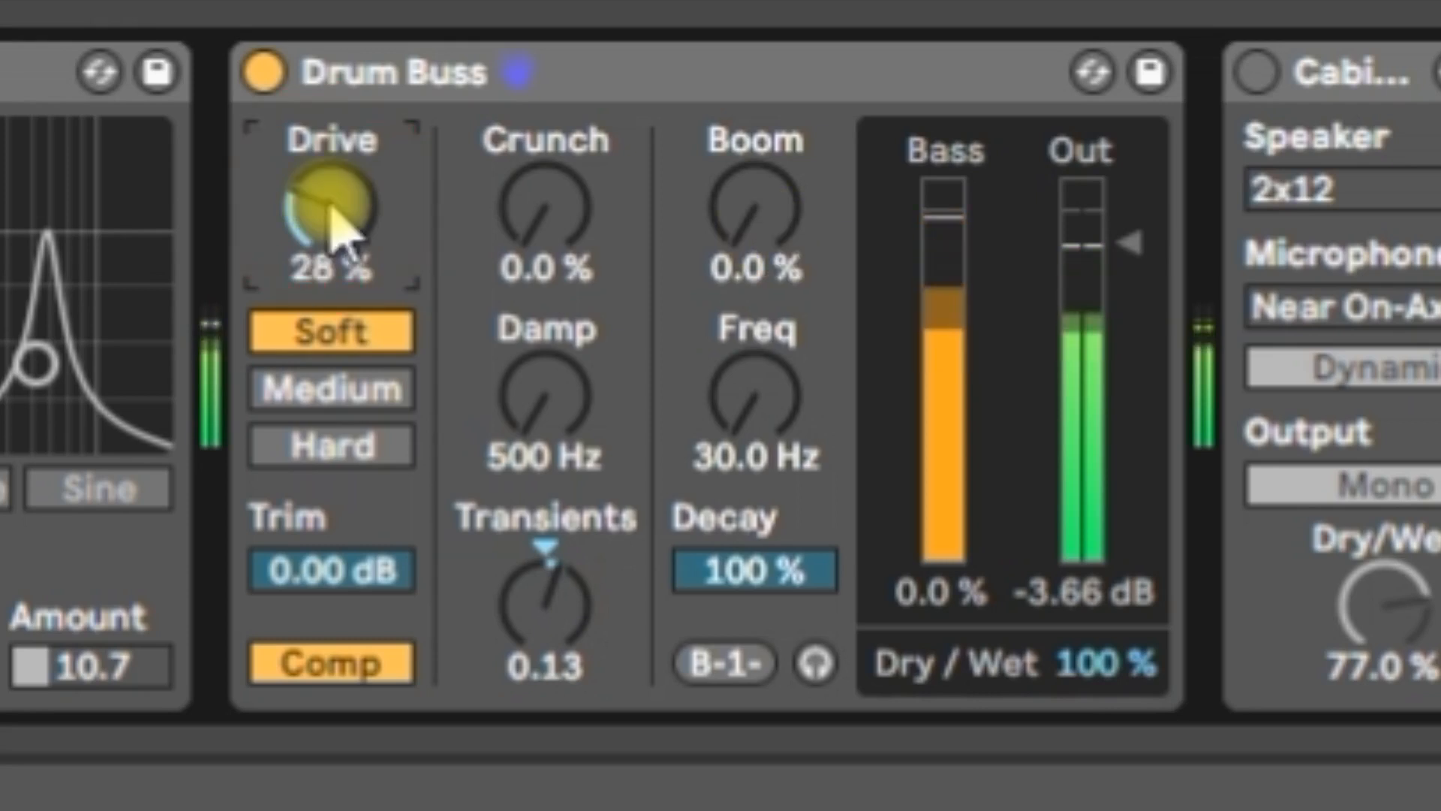
- Try the Drum Buss boom at 83 % and 33 %, raise the crunch to 86 % and return the boom to 0 %
left_click_drag(714, 251, 714, 126)
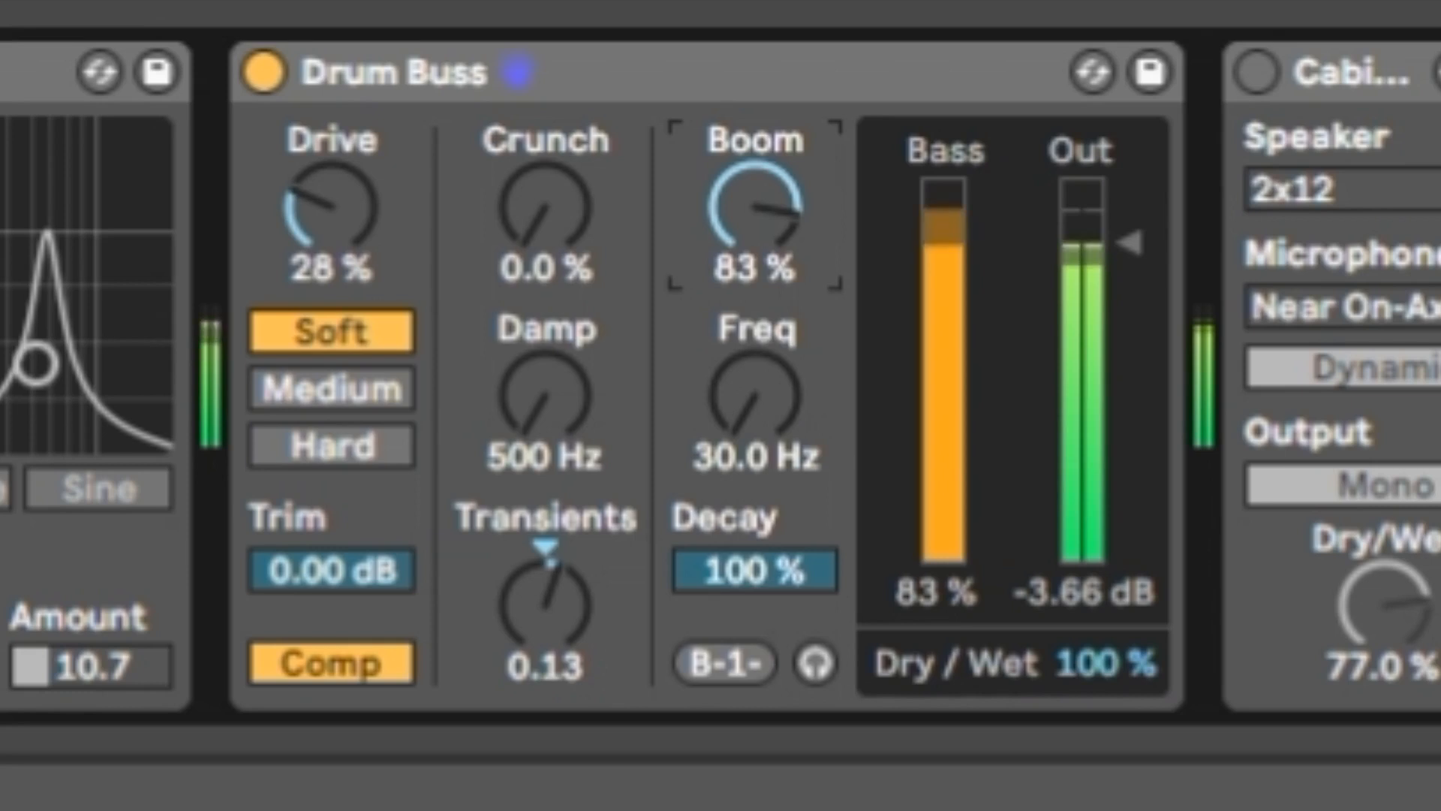
left_click_drag(714, 126, 714, 201)
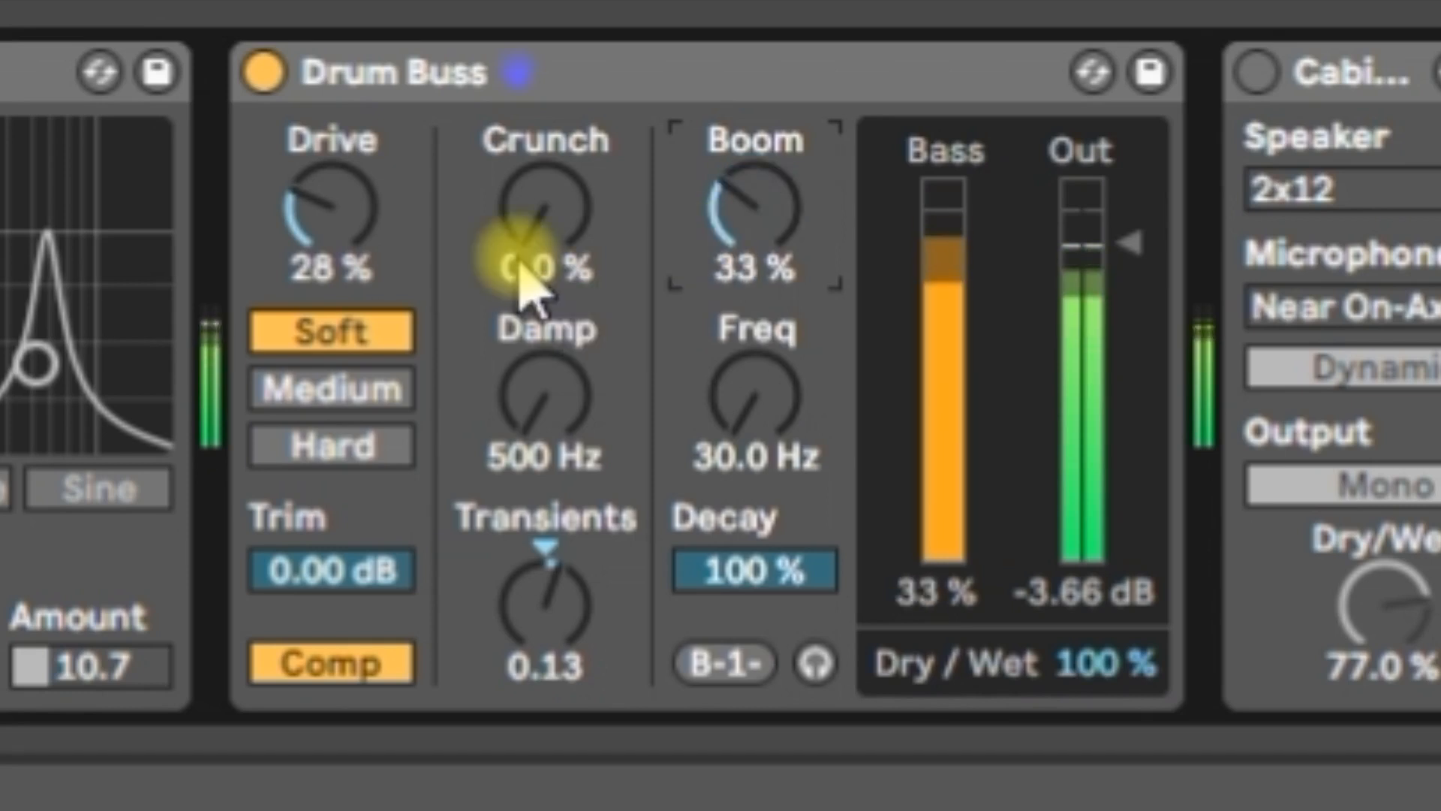
left_click(526, 239)
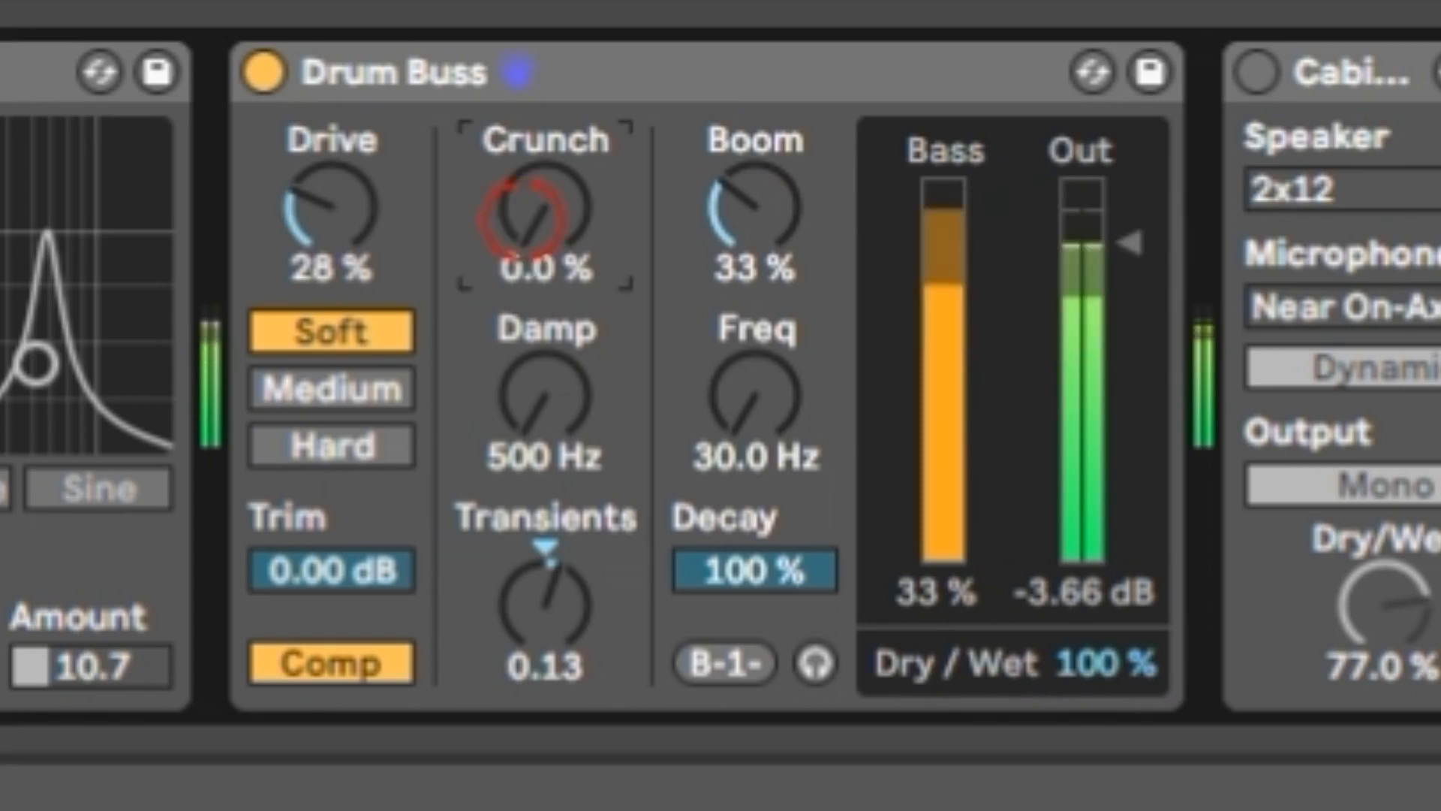
left_click(527, 225)
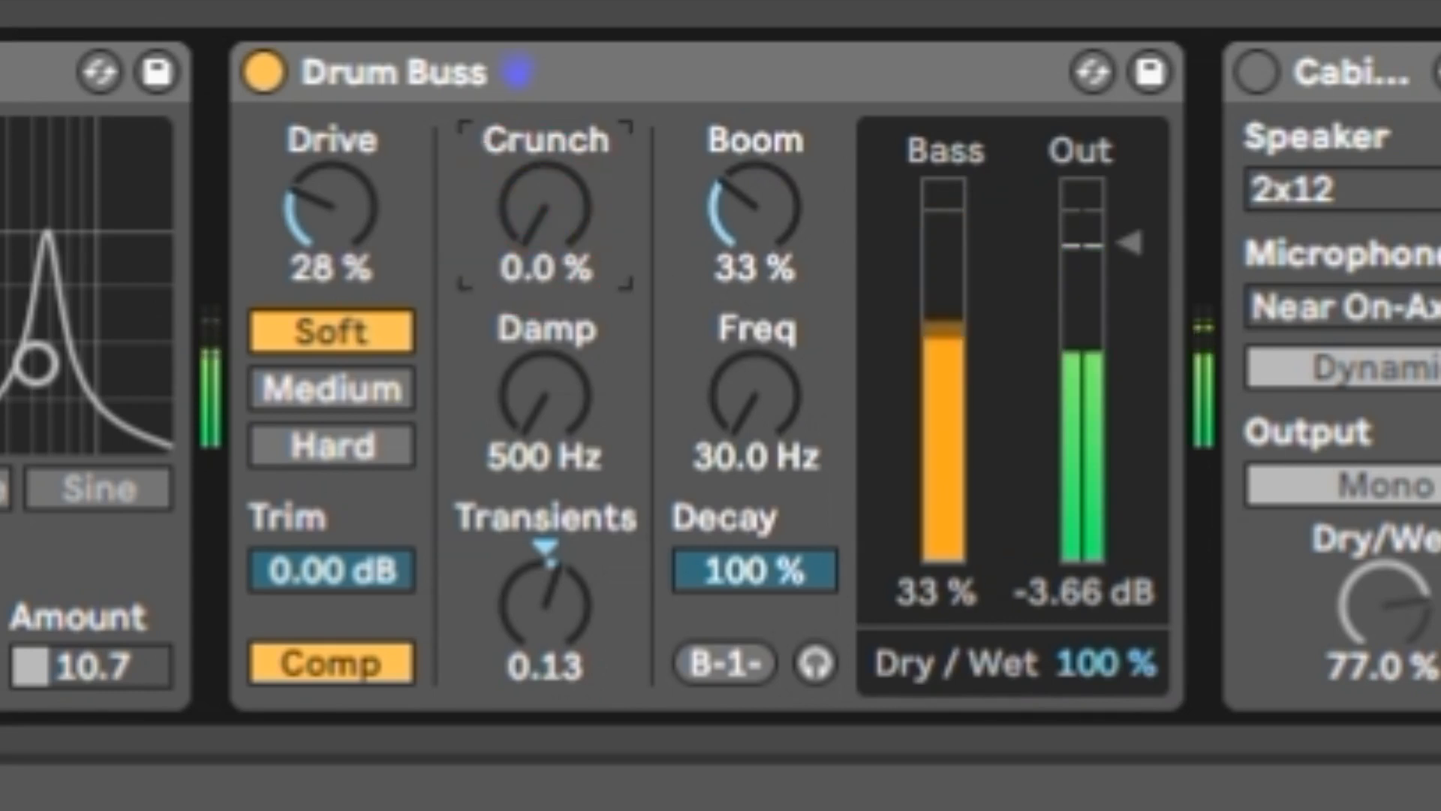
left_click_drag(527, 225, 527, 96)
left_click_drag(746, 219, 746, 268)
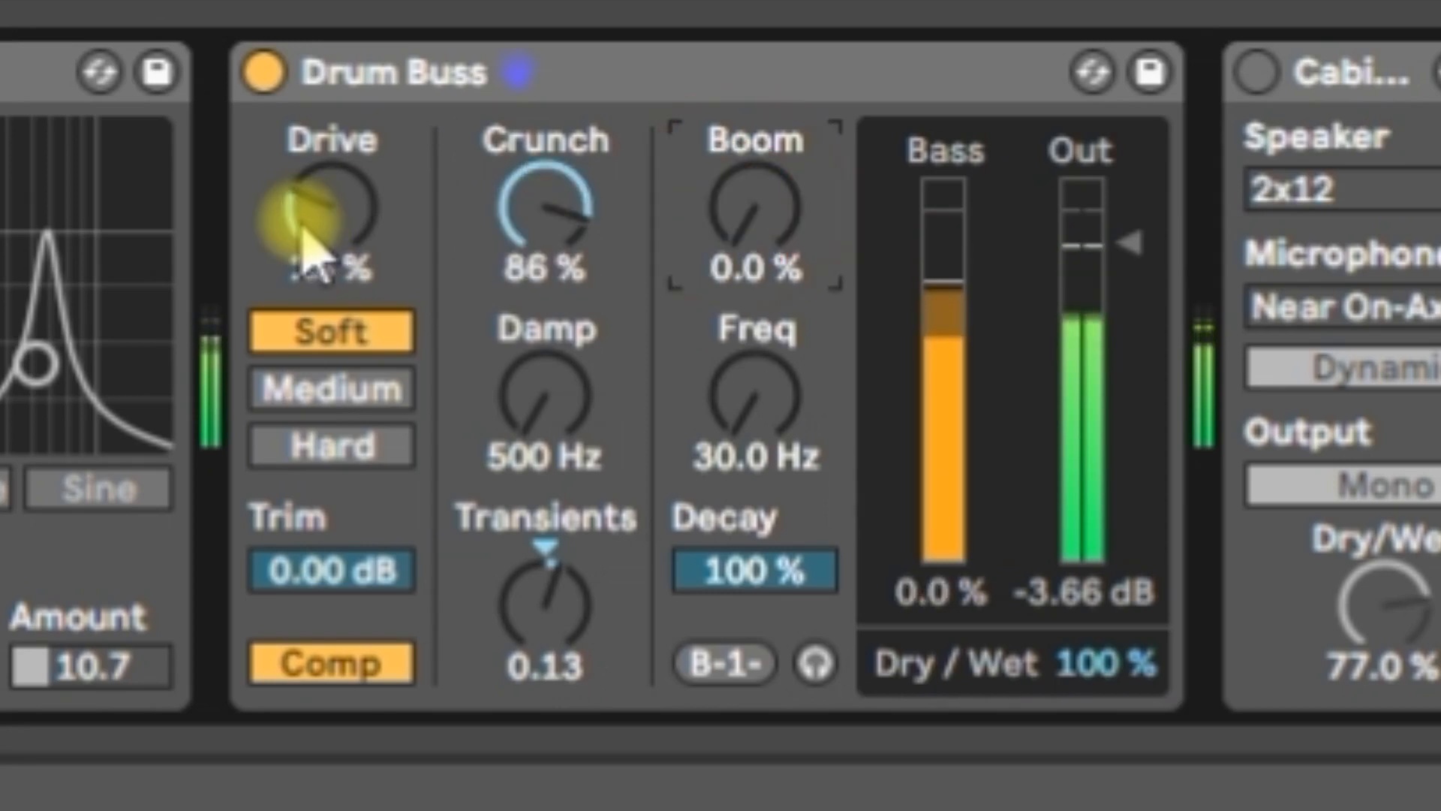
- Raise the Drum Buss drive to 47 % and transients to 0.41, and set the output gain to -0.70 dB
left_click(308, 225)
mouse_move(527, 597)
left_mouse_down()
mouse_move(556, 589)
mouse_move(544, 600)
left_mouse_up()
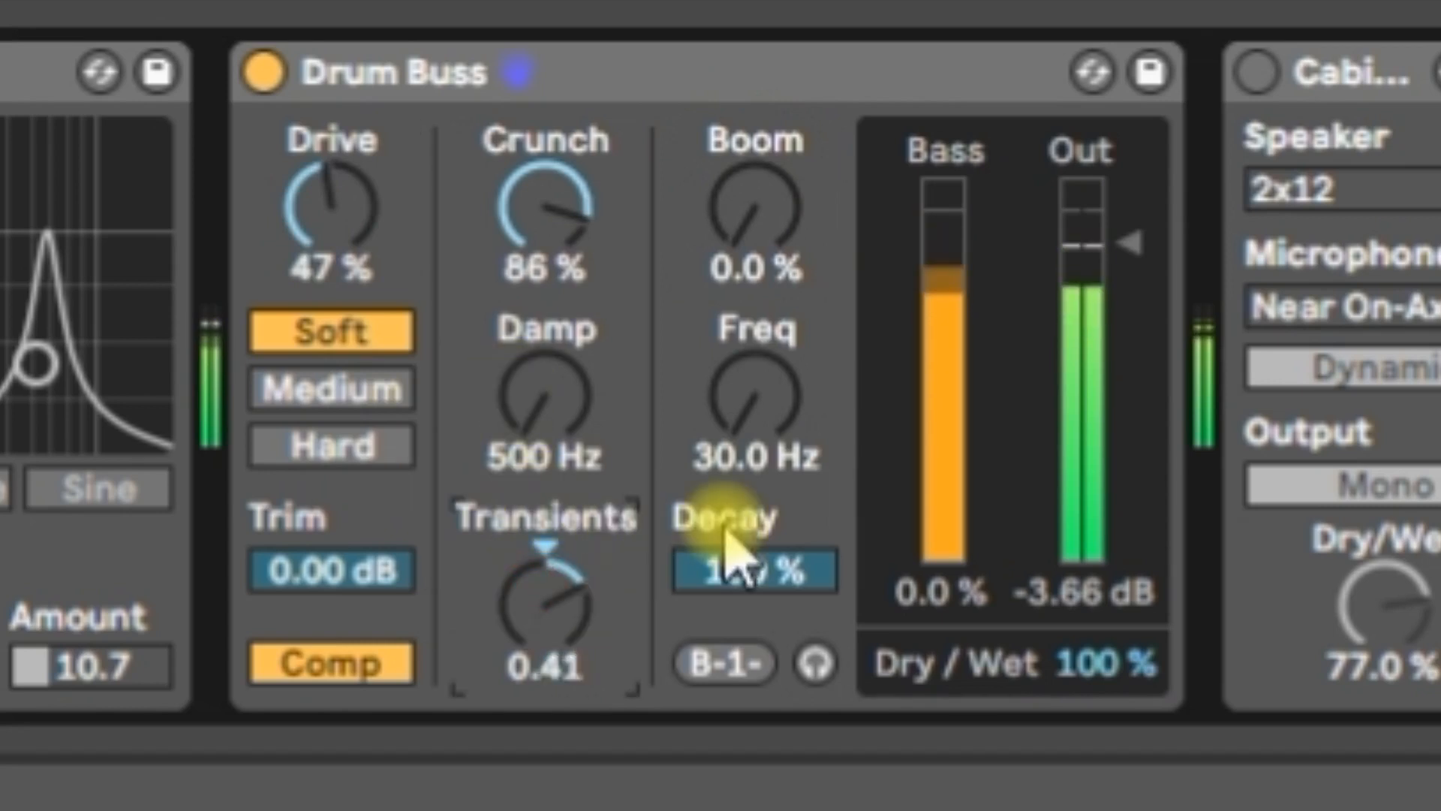
left_click(781, 574)
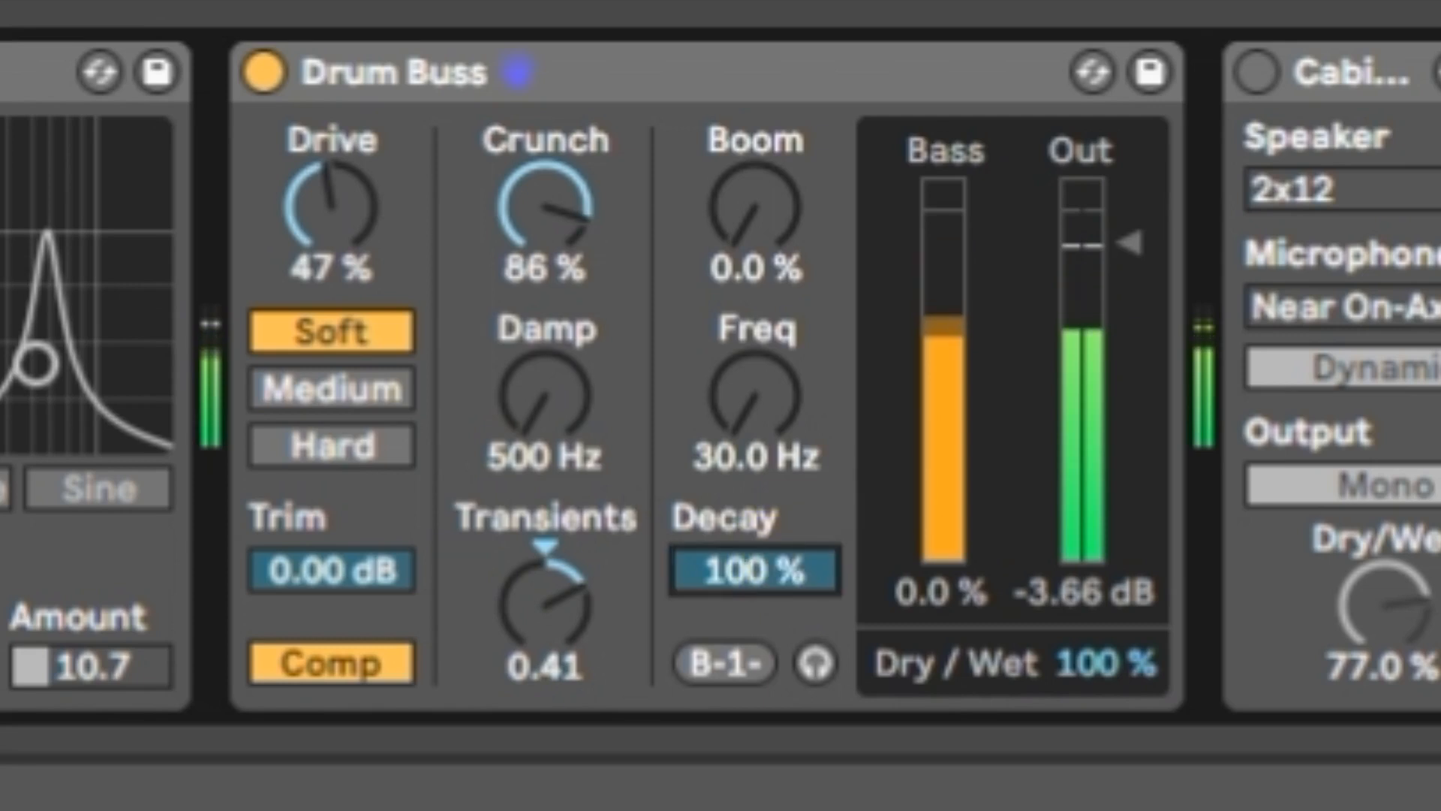
left_click_drag(781, 574, 893, 586)
left_click_drag(1126, 242, 1061, 444)
left_click_drag(1117, 290, 1133, 232)
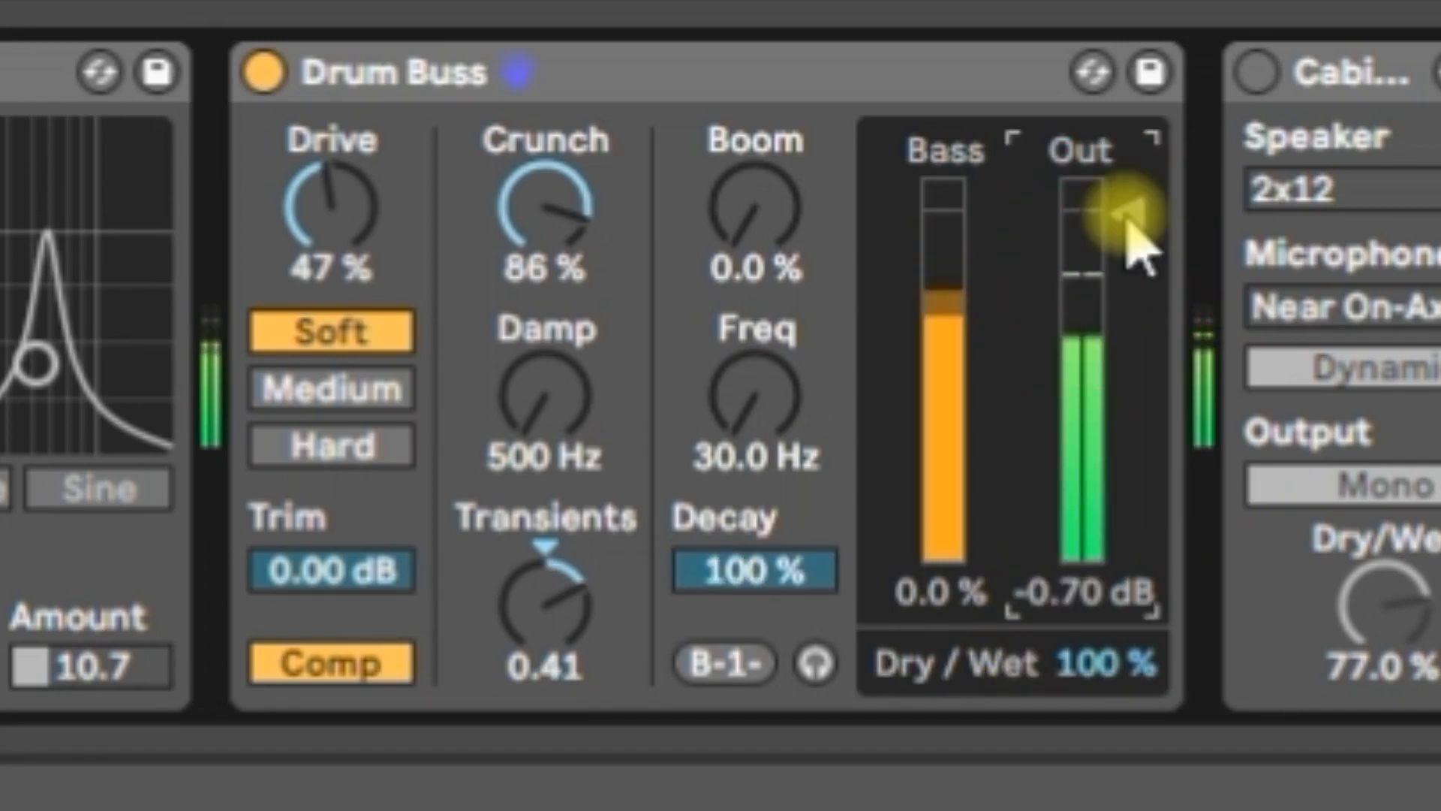
- Reduce the Drum Buss dry/wet to 19 % and turn the effect off
left_click_drag(1087, 692, 1088, 777)
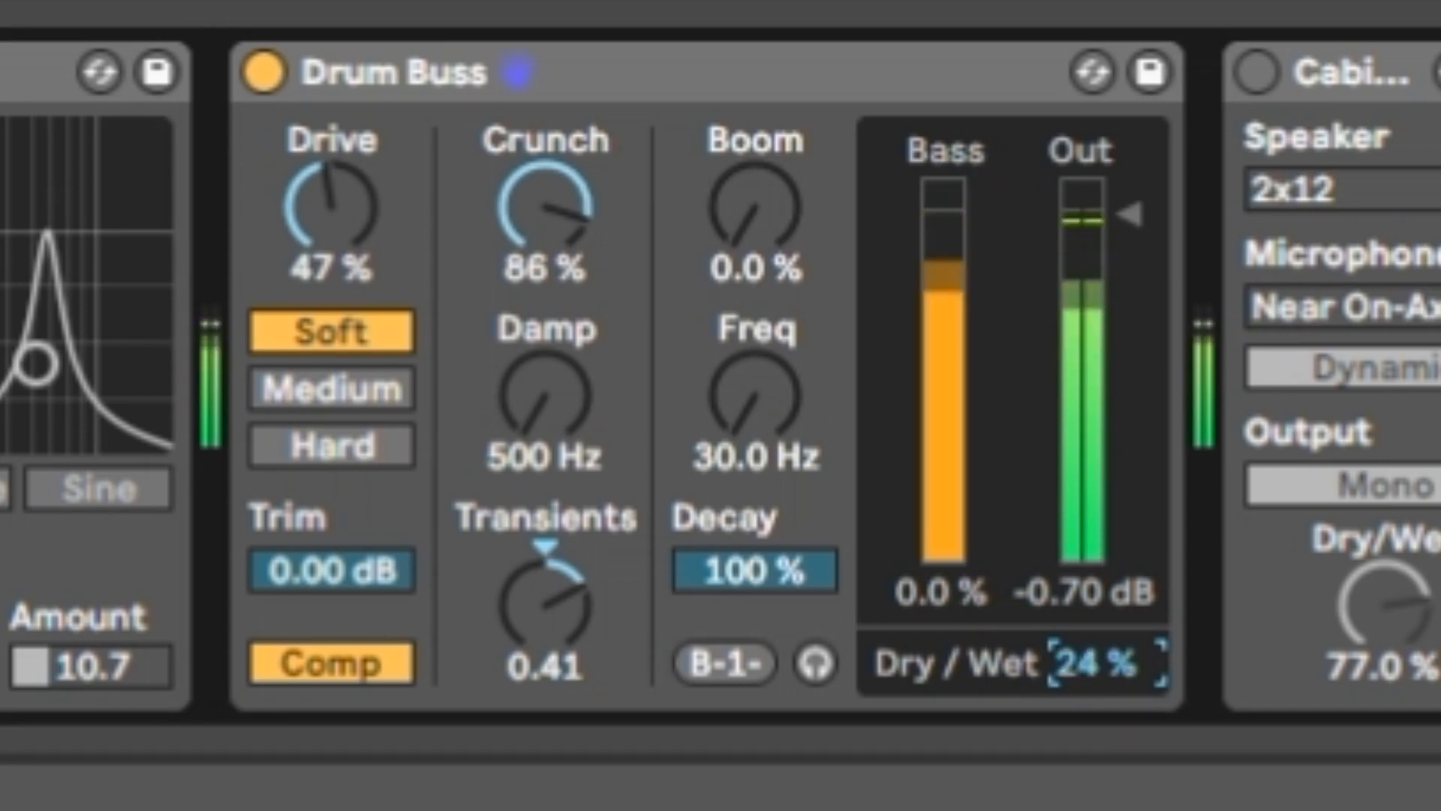
left_click_drag(1088, 685, 1088, 698)
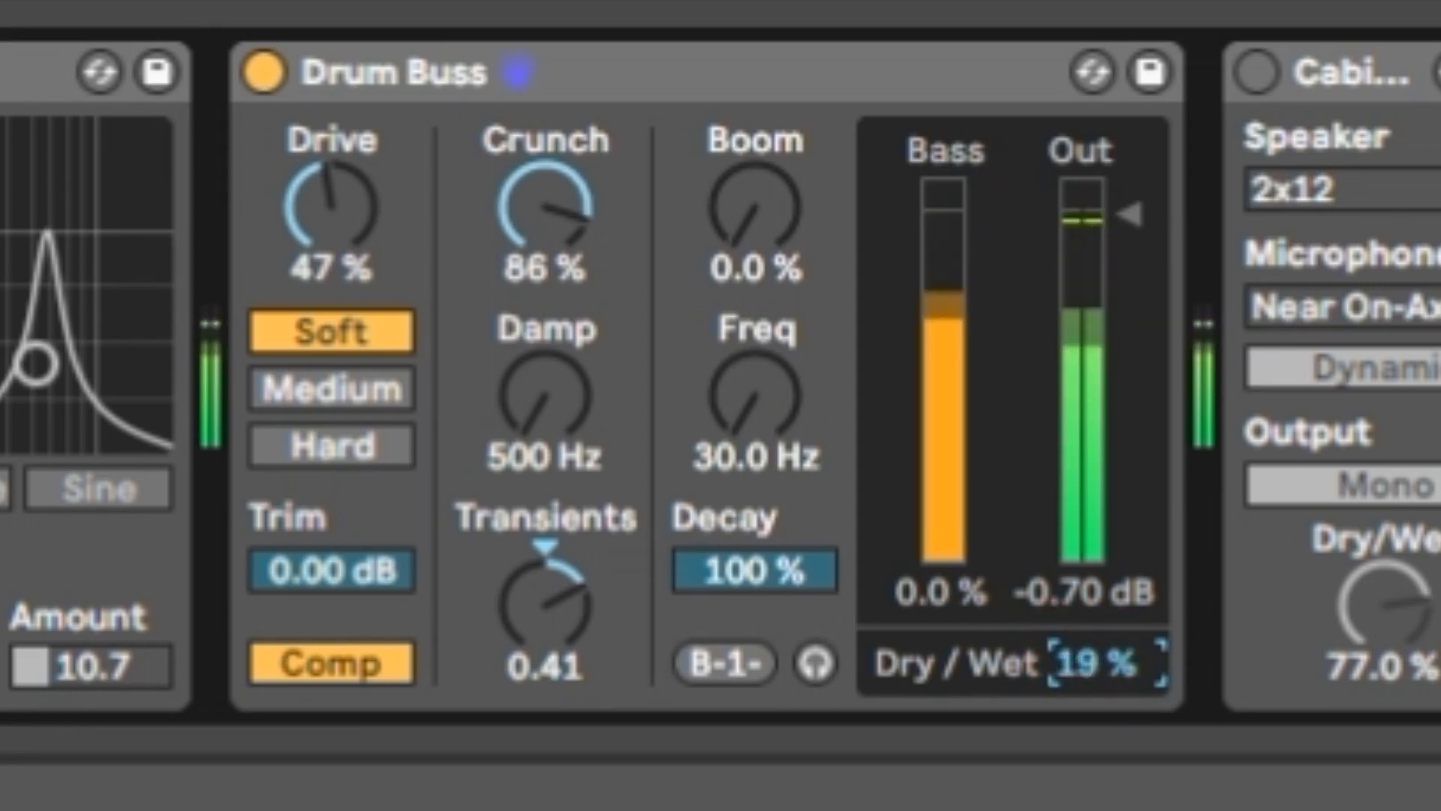
left_click(272, 80)
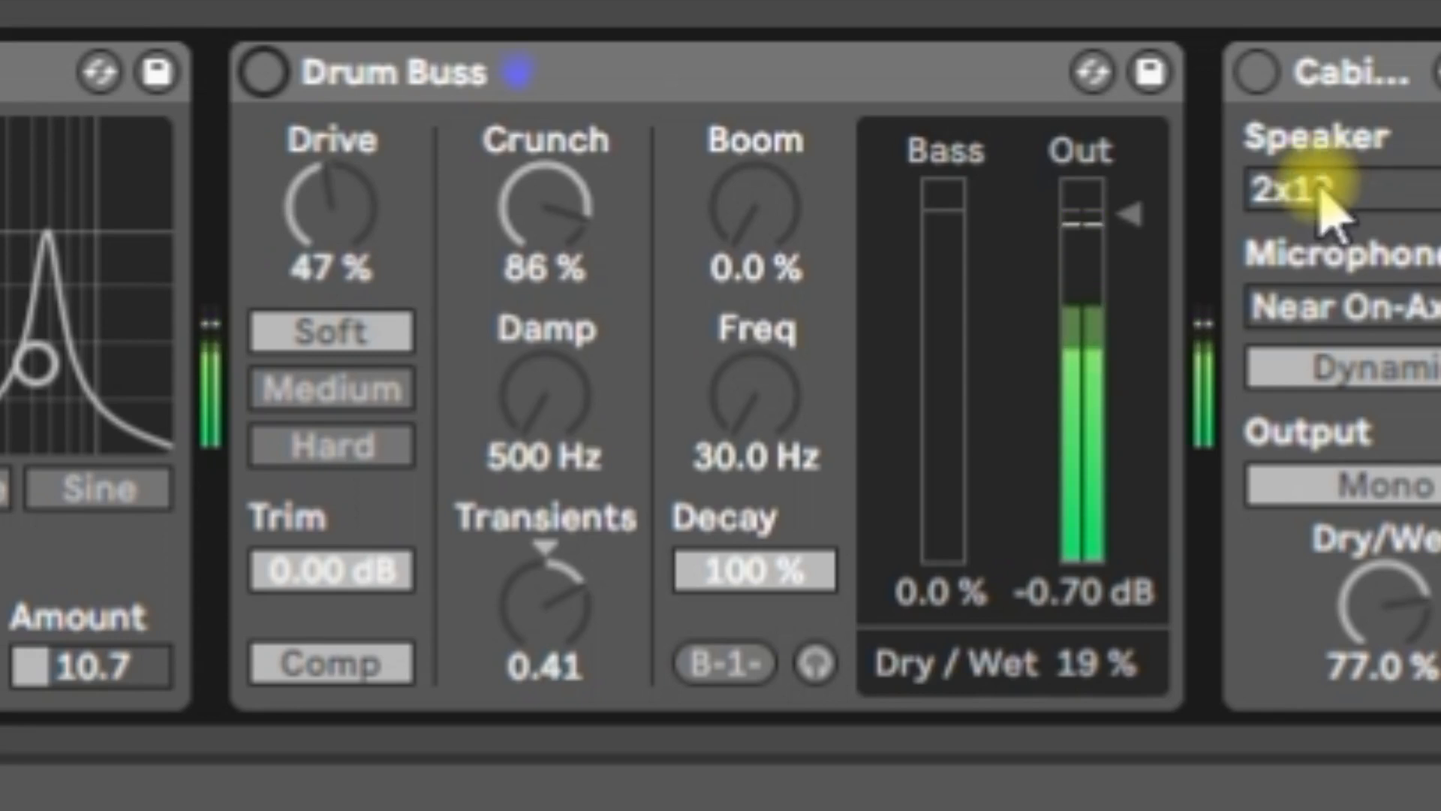
- Turn on the Cabinet effect, try the 1x12 and 2x12 speakers, and set the speaker to 4x12
left_click(1257, 75)
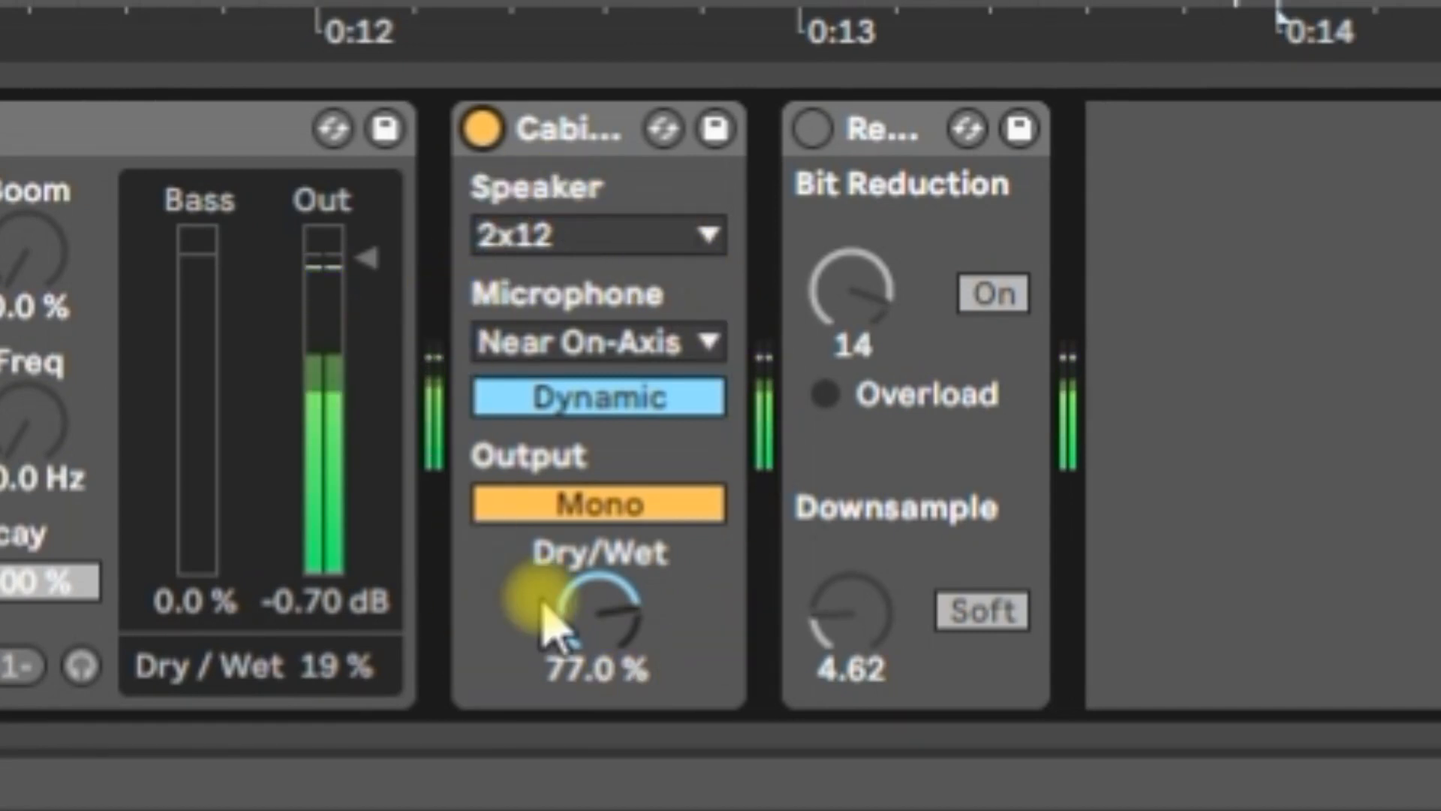
left_click(632, 242)
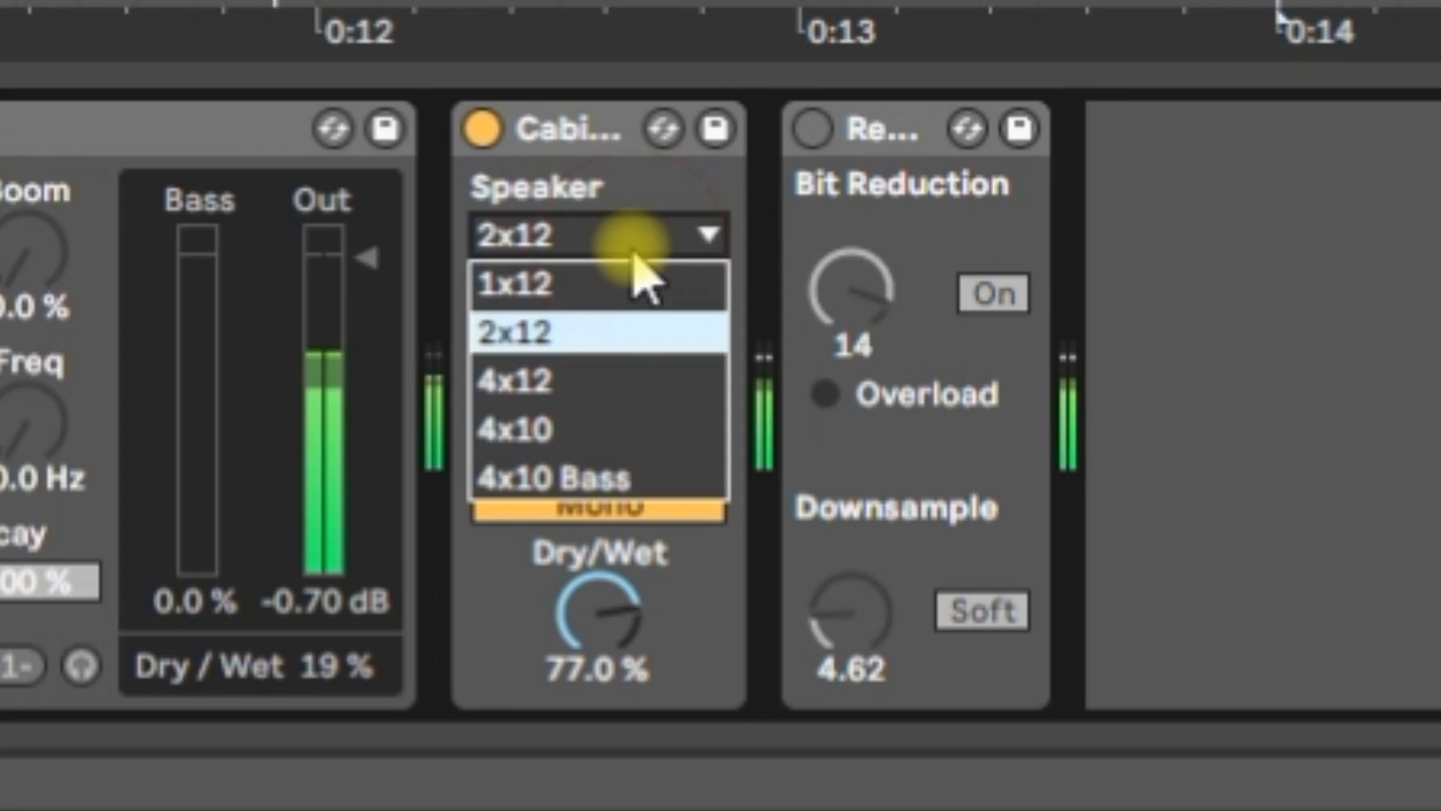
left_click(614, 279)
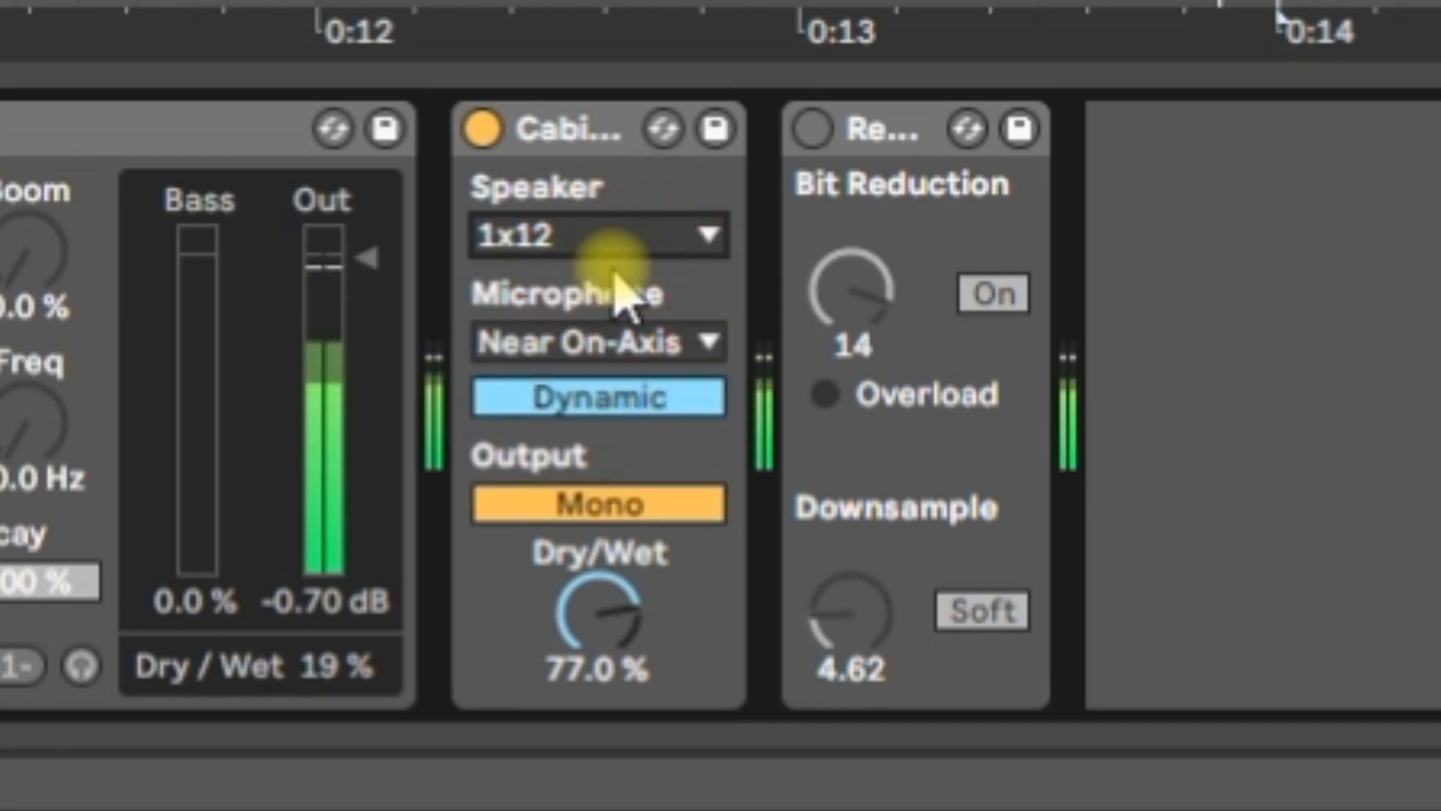
left_click(569, 235)
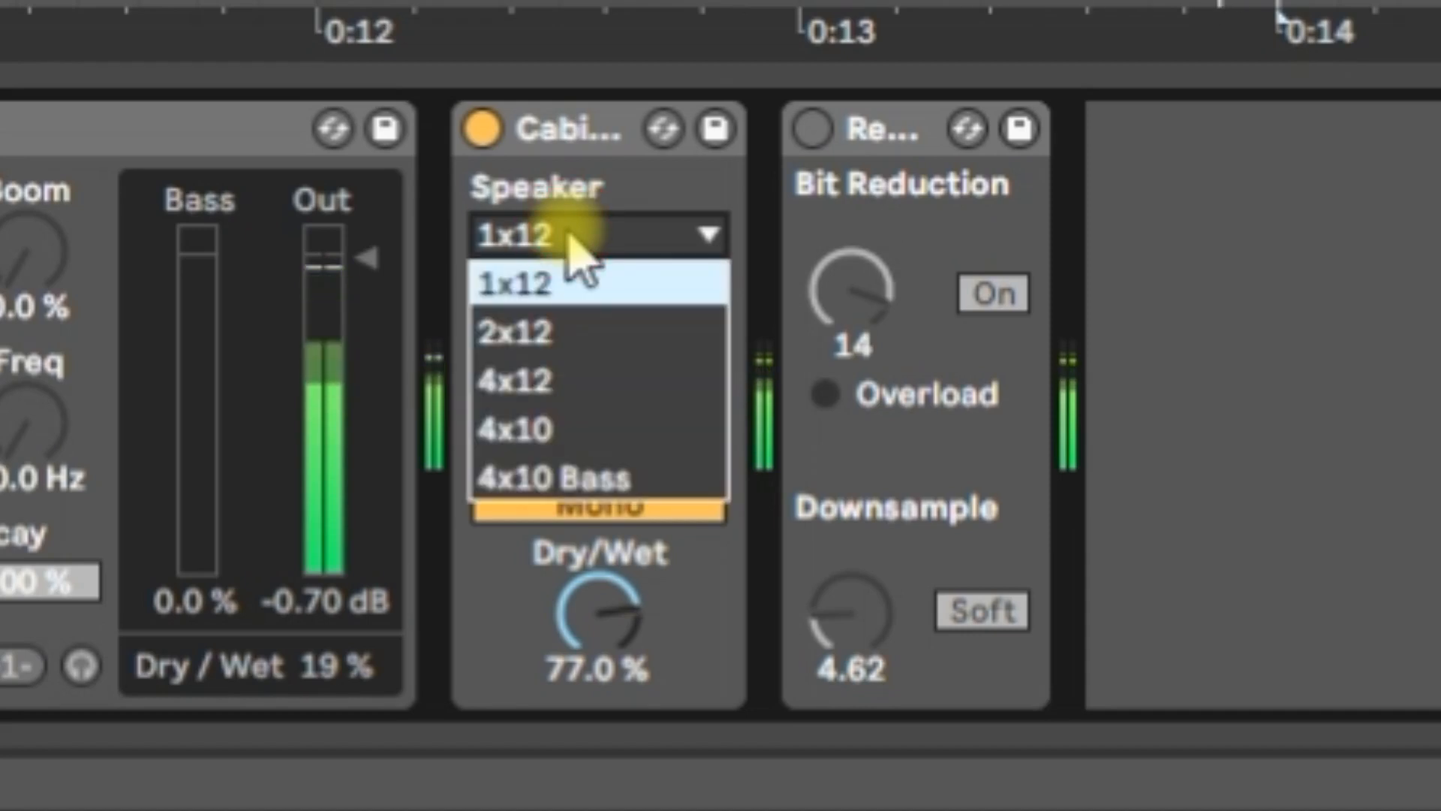
left_click(615, 334)
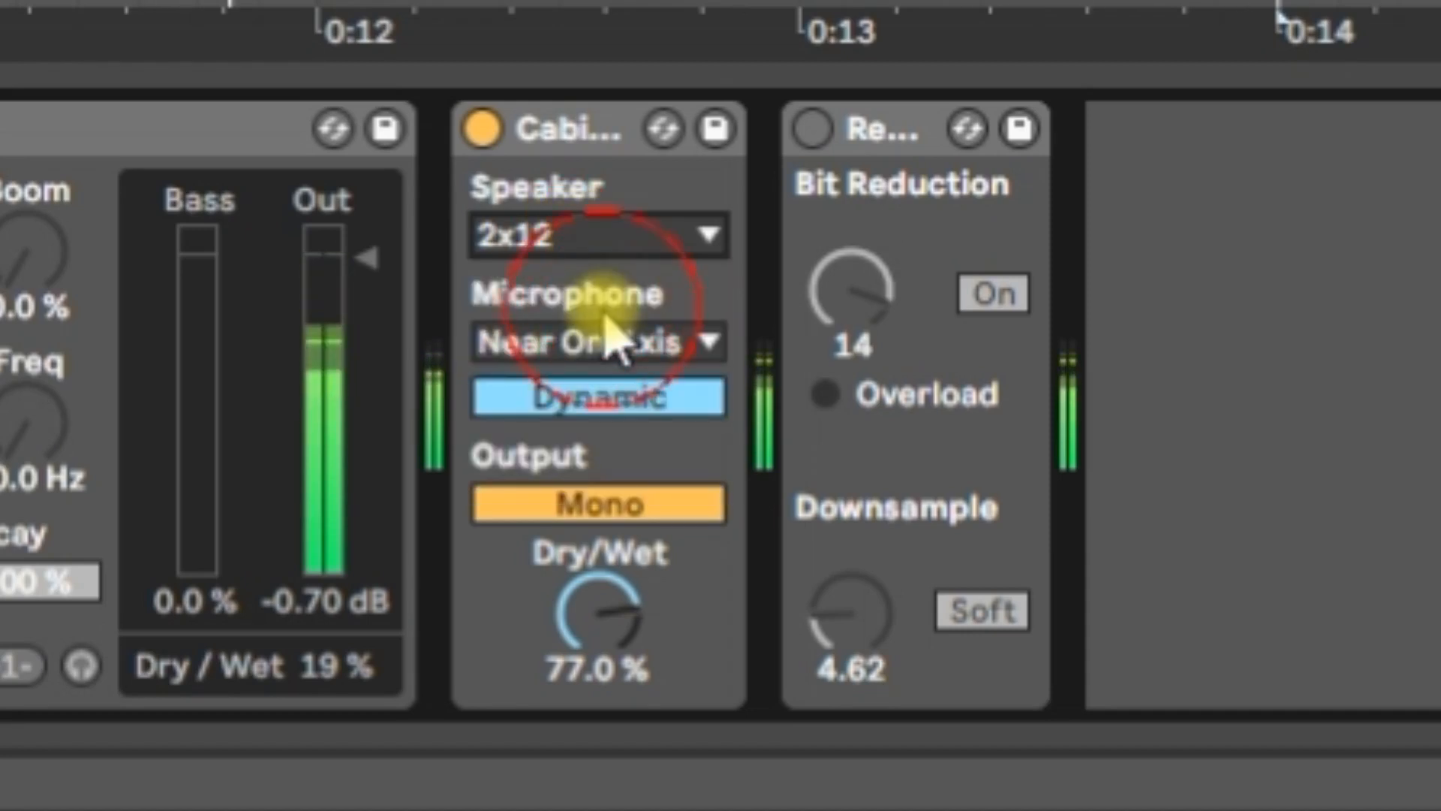
left_click(561, 250)
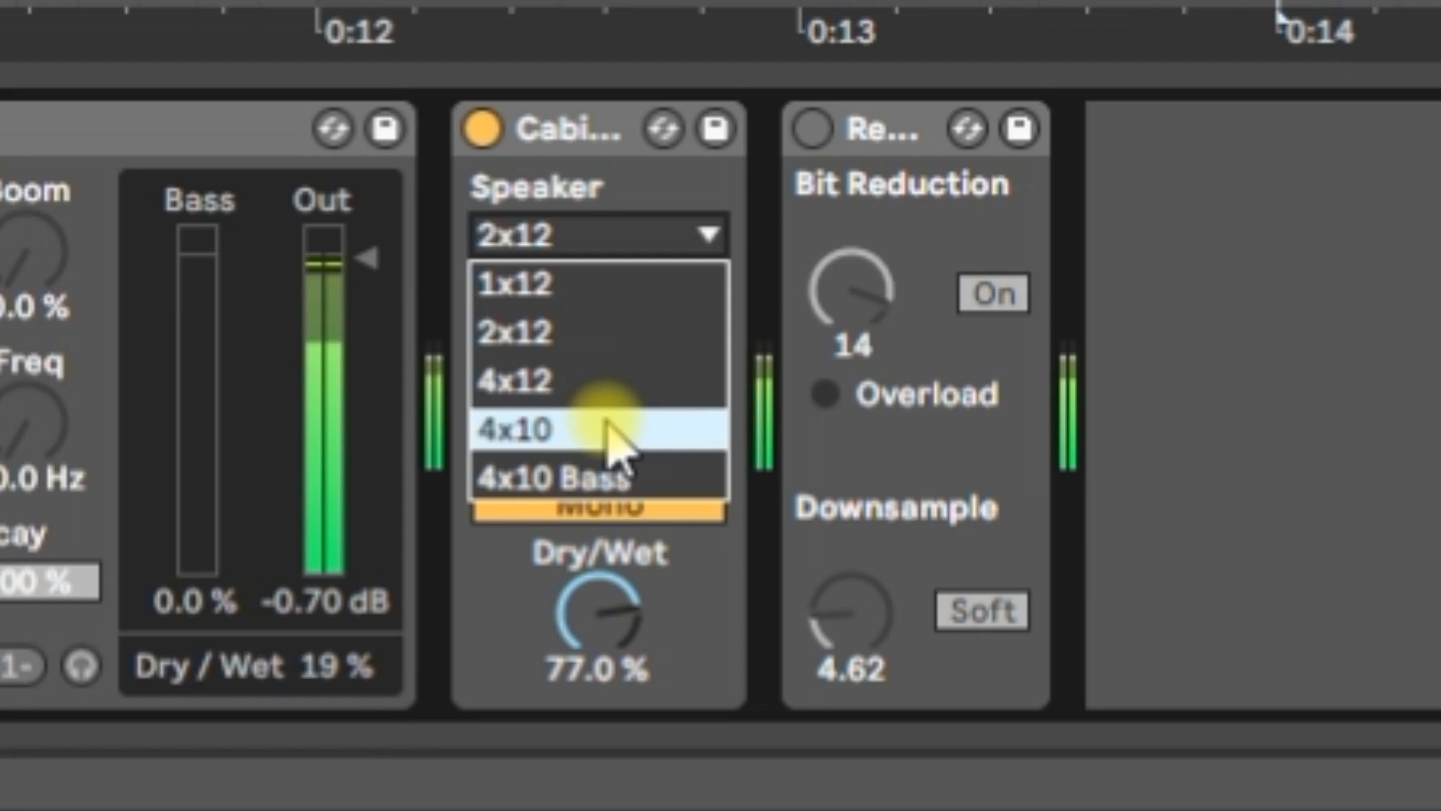
left_click(556, 380)
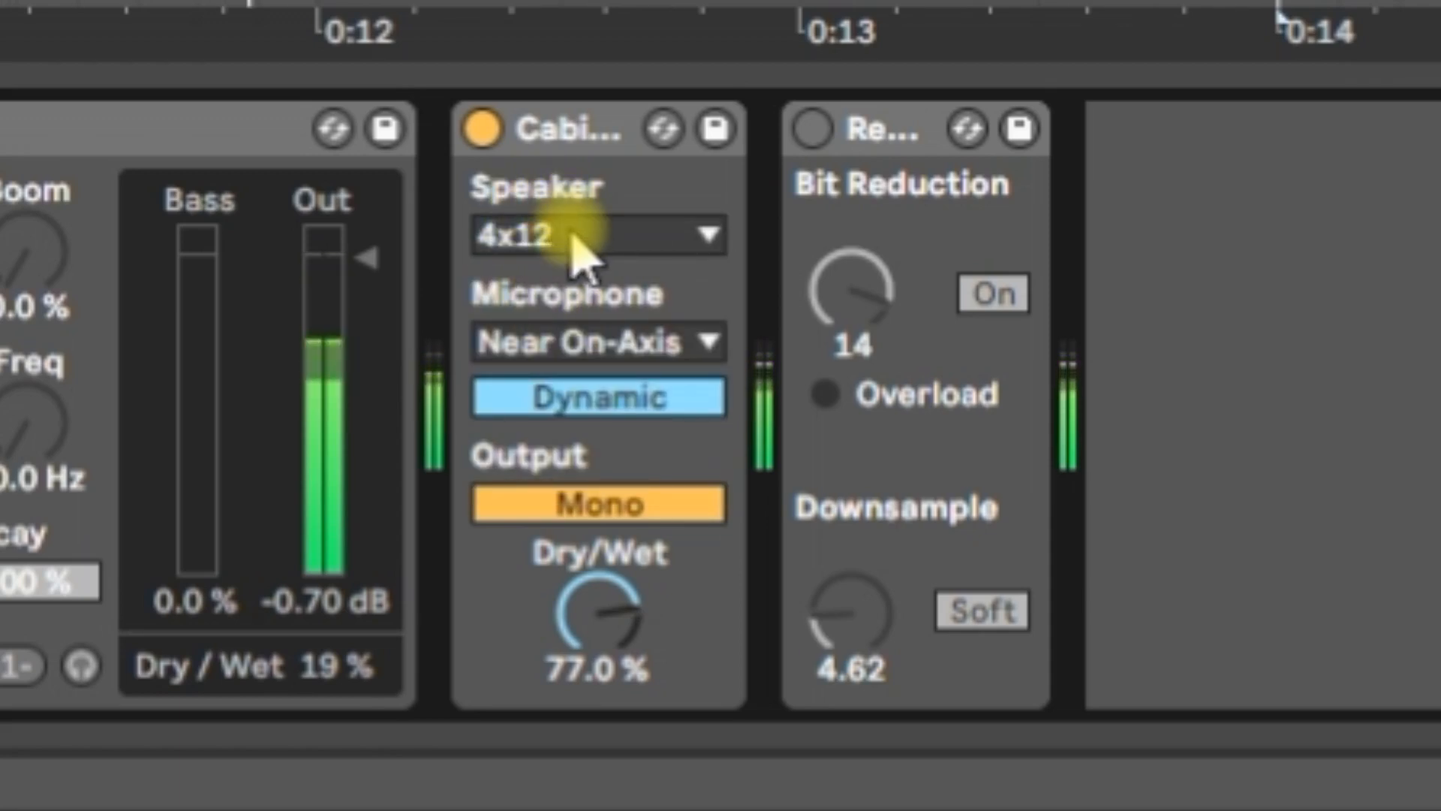
- Try the Cabinet with a Condenser microphone and Dual output, and return the output to Mono
left_click(616, 403)
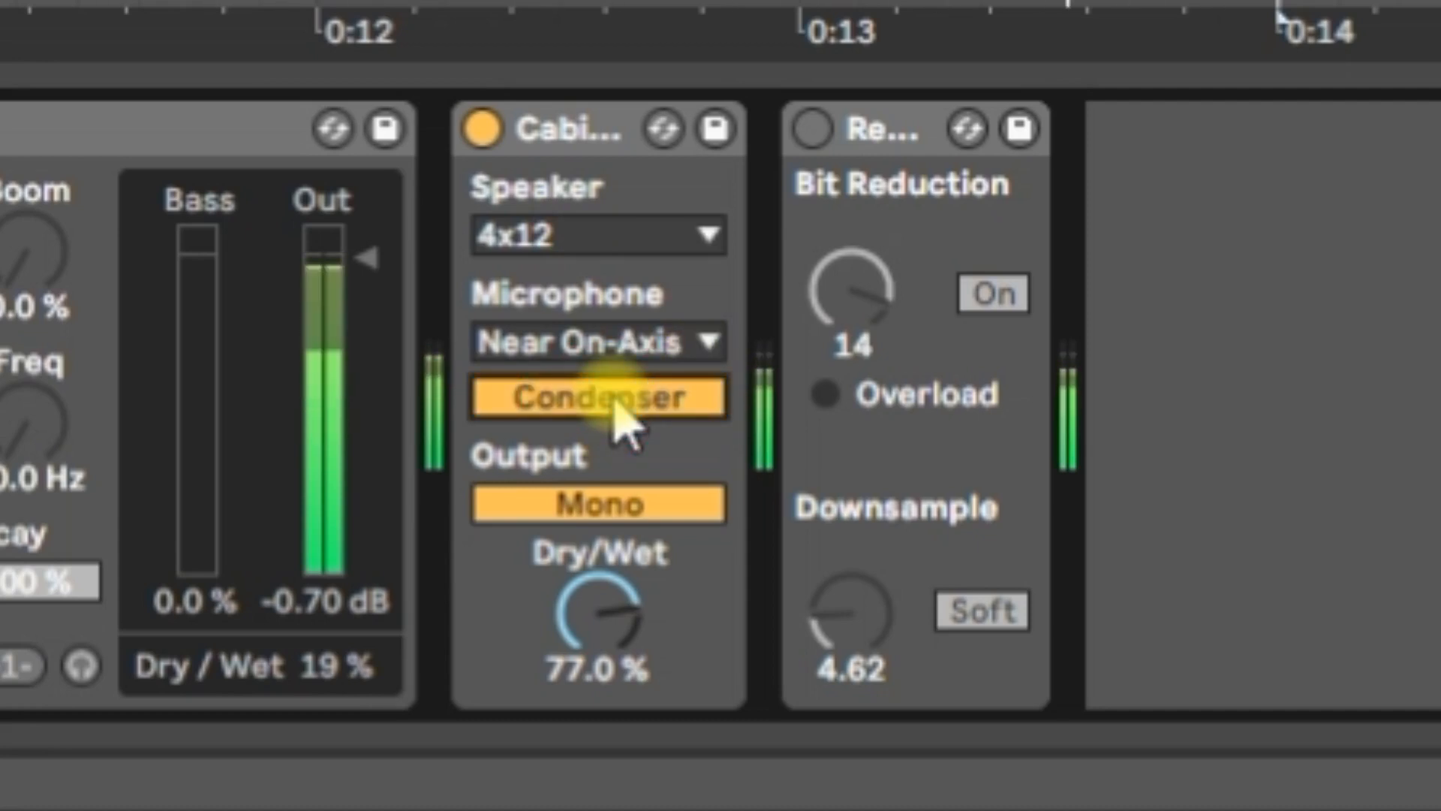
left_click(608, 502)
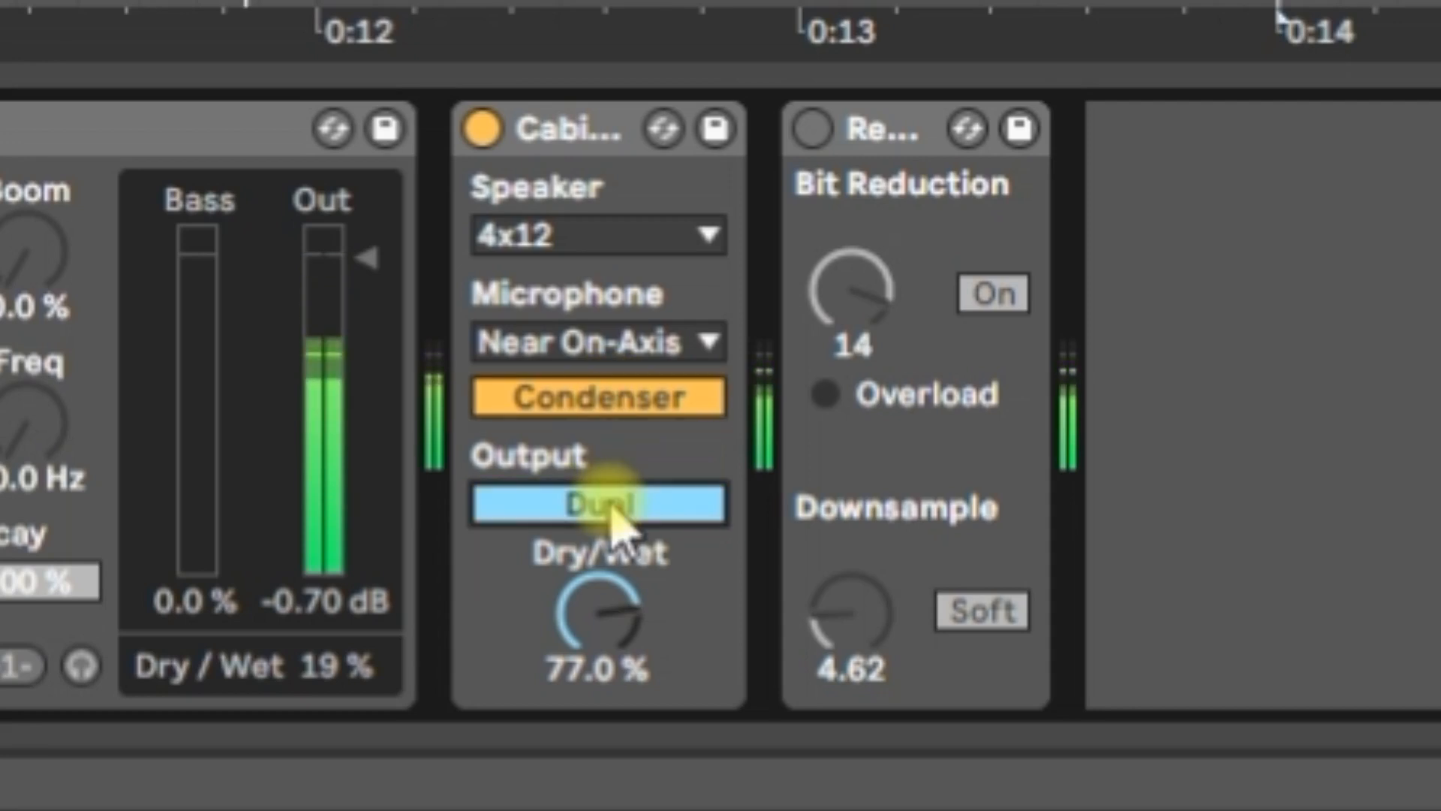
left_click(622, 507)
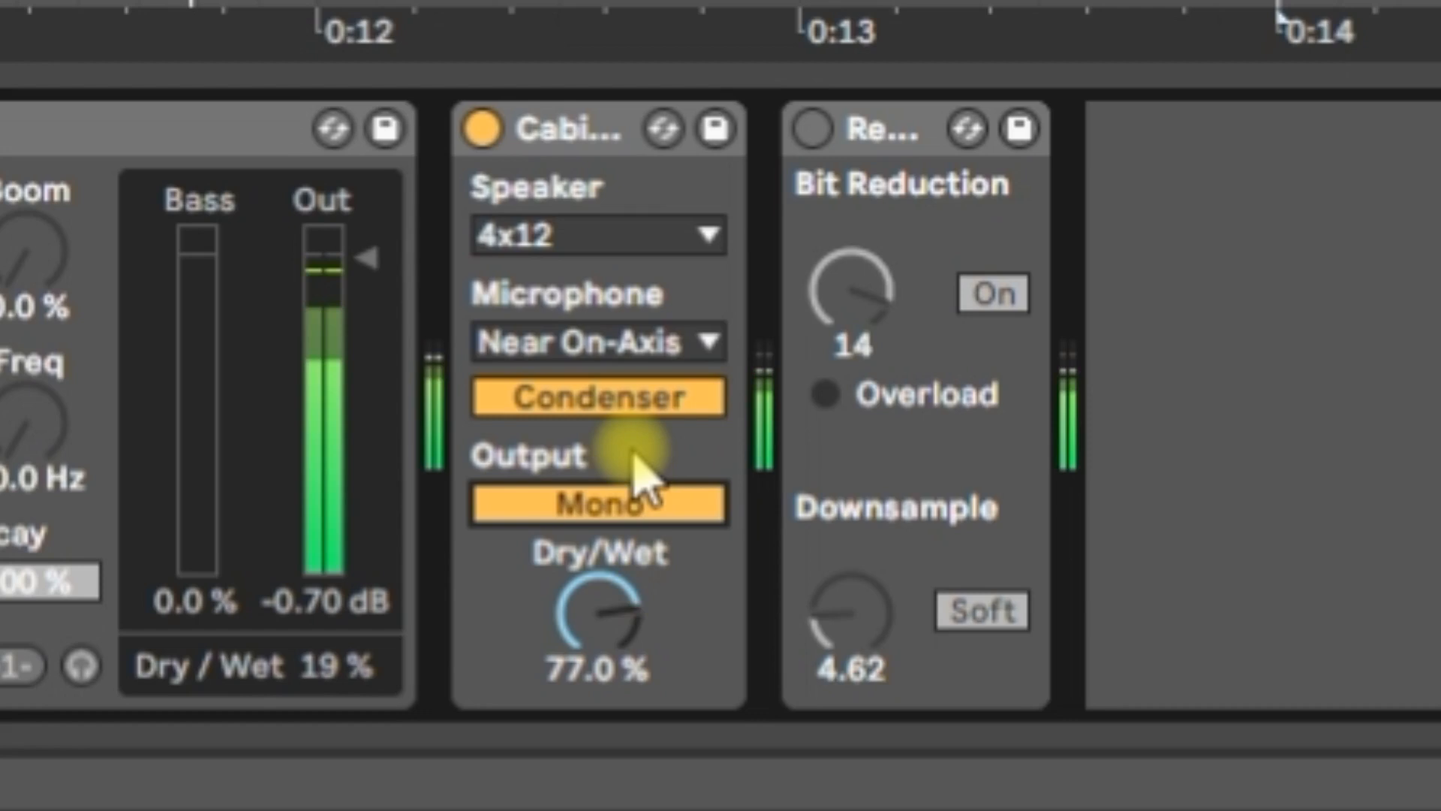
left_click(562, 346)
left_click(563, 354)
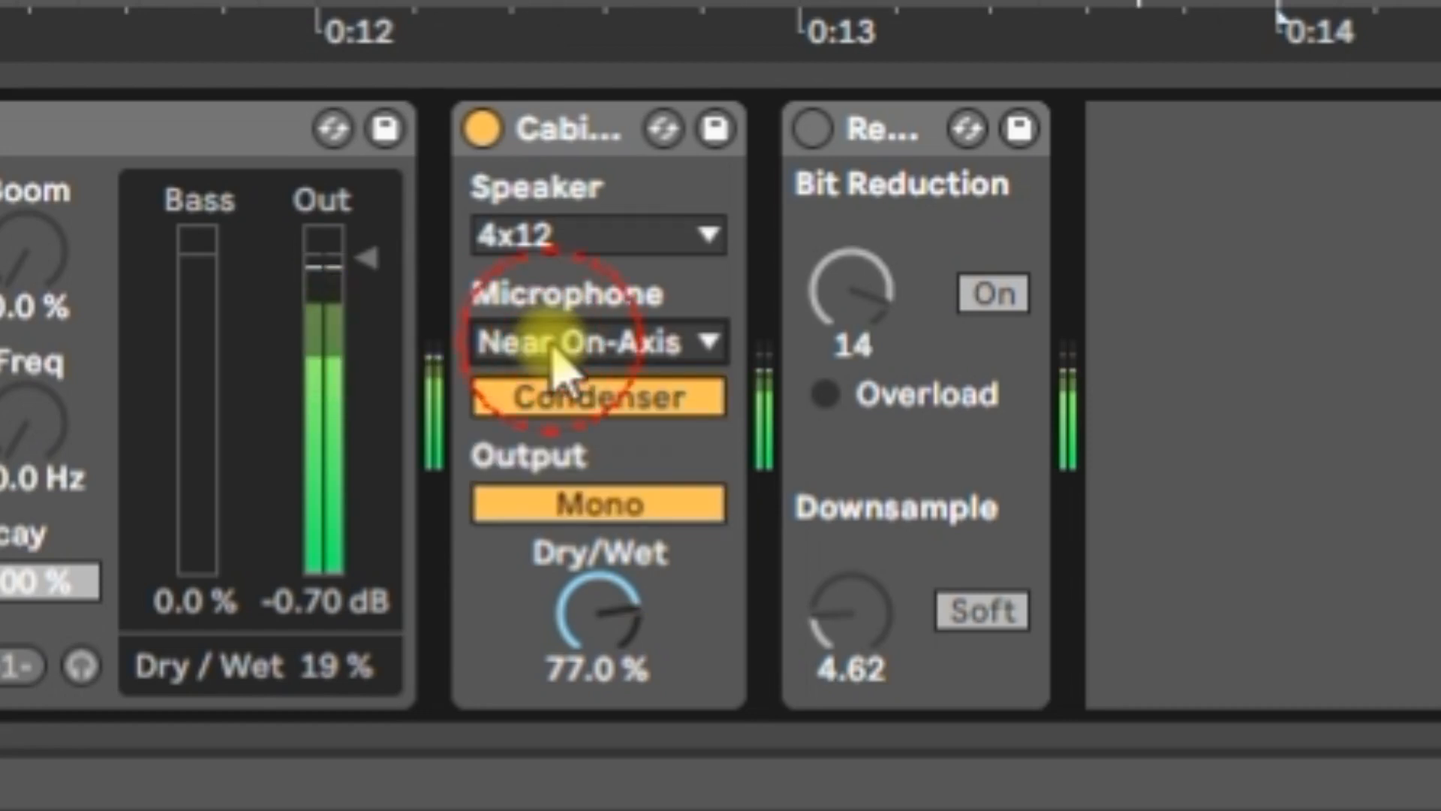
left_click(574, 362)
left_click(574, 388)
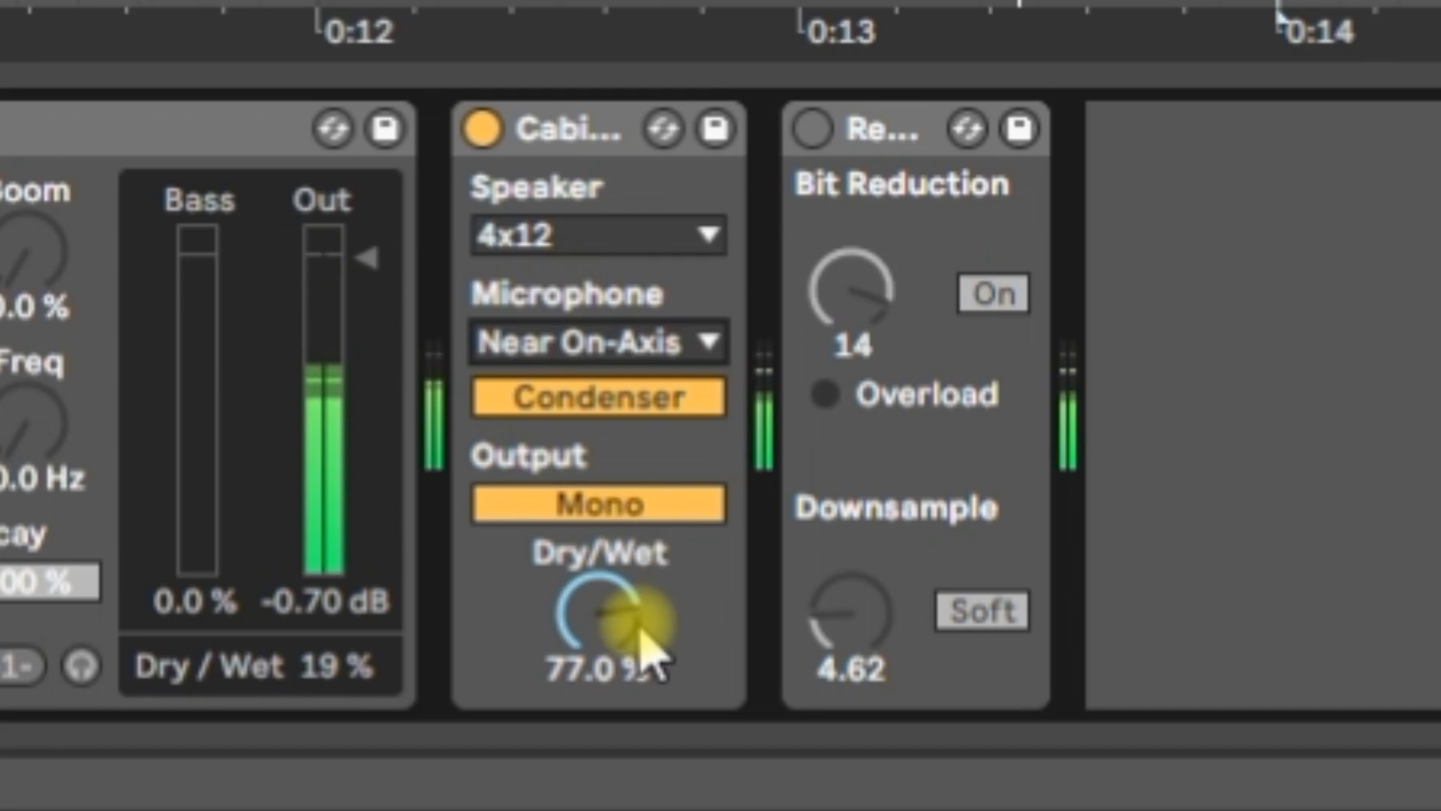
- Lower the Cabinet dry/wet to 73 % and switch to a Dynamic microphone in the Far position
mouse_move(598, 612)
left_mouse_down()
mouse_move(598, 735)
mouse_move(598, 593)
mouse_move(599, 612)
left_mouse_up()
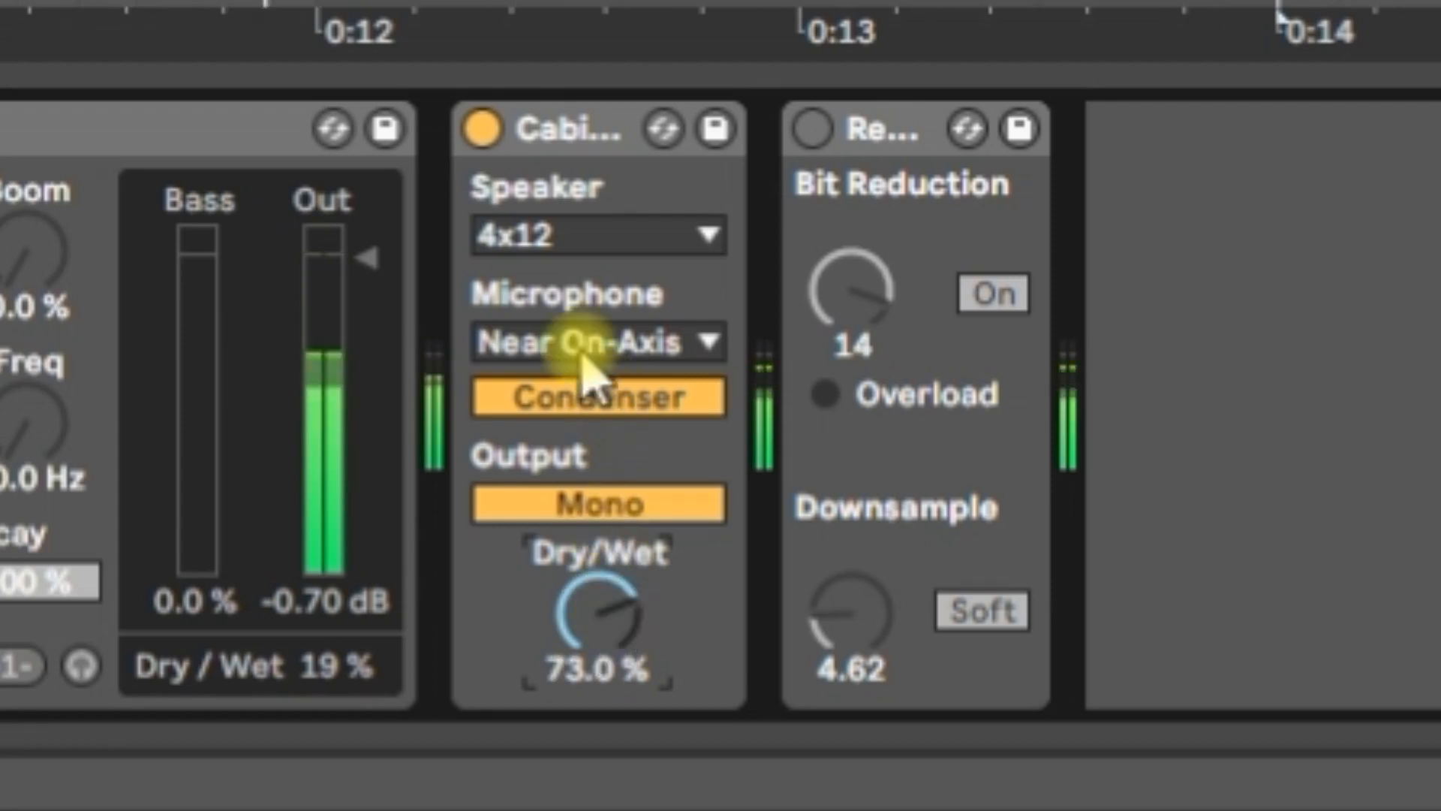
left_click(597, 398)
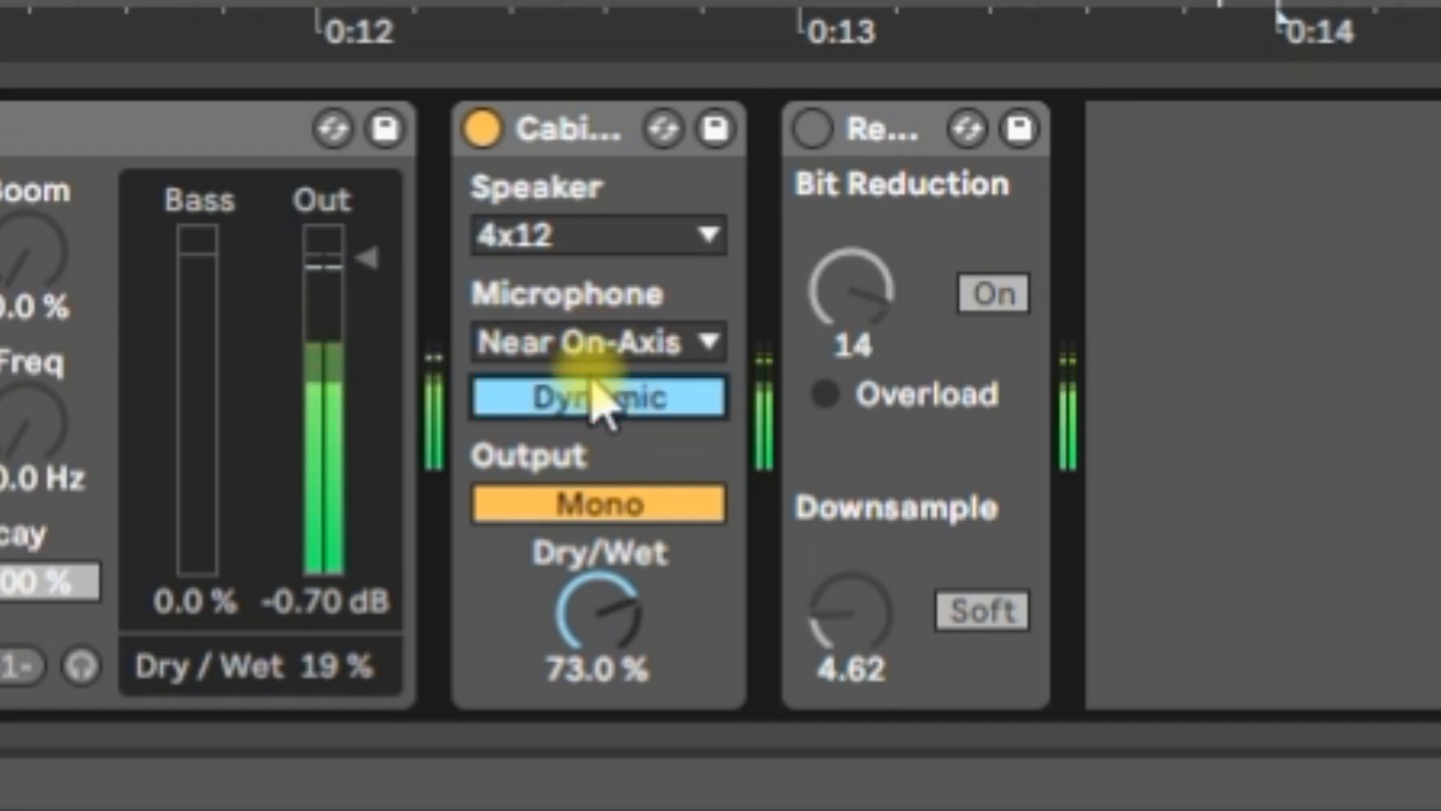
left_click(633, 347)
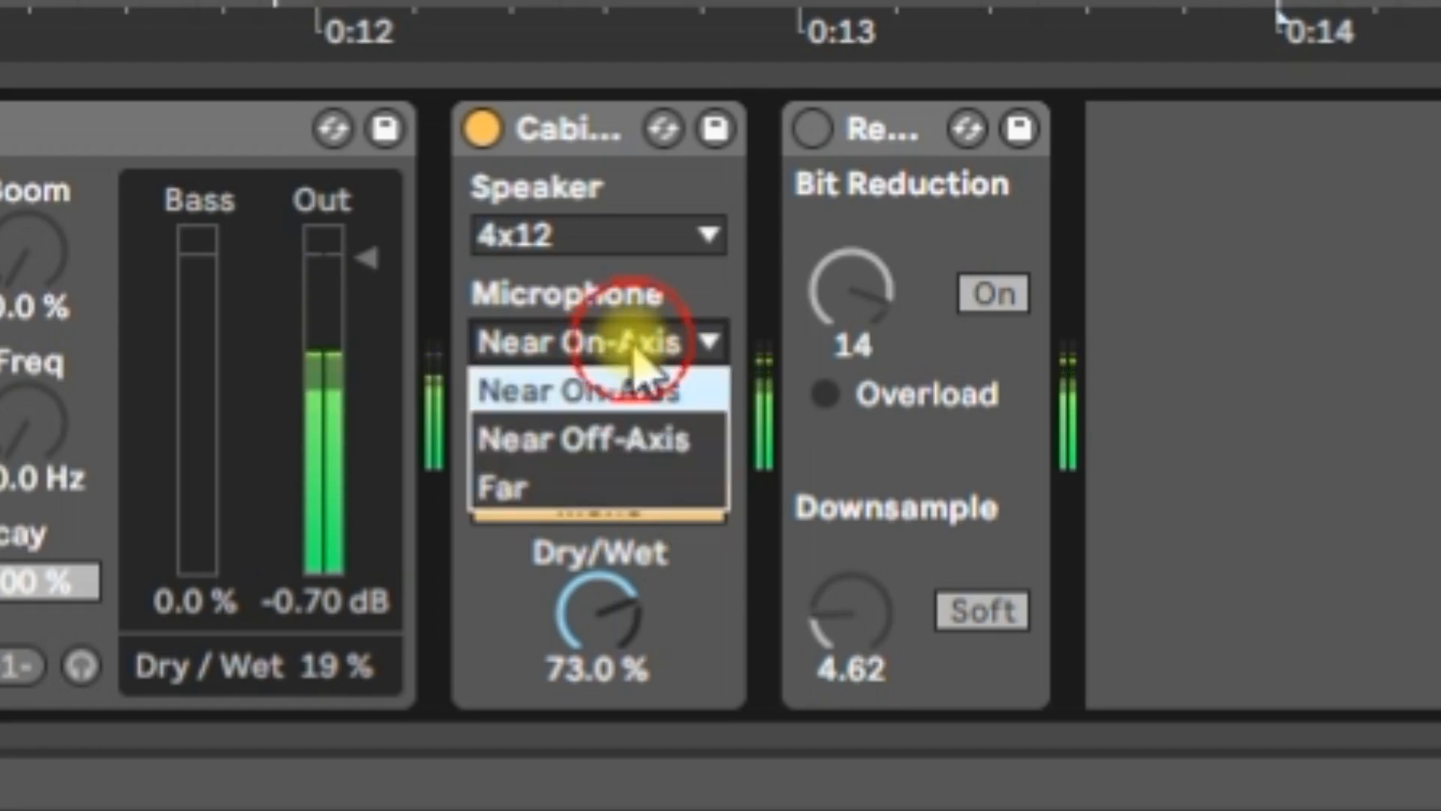
left_click(660, 488)
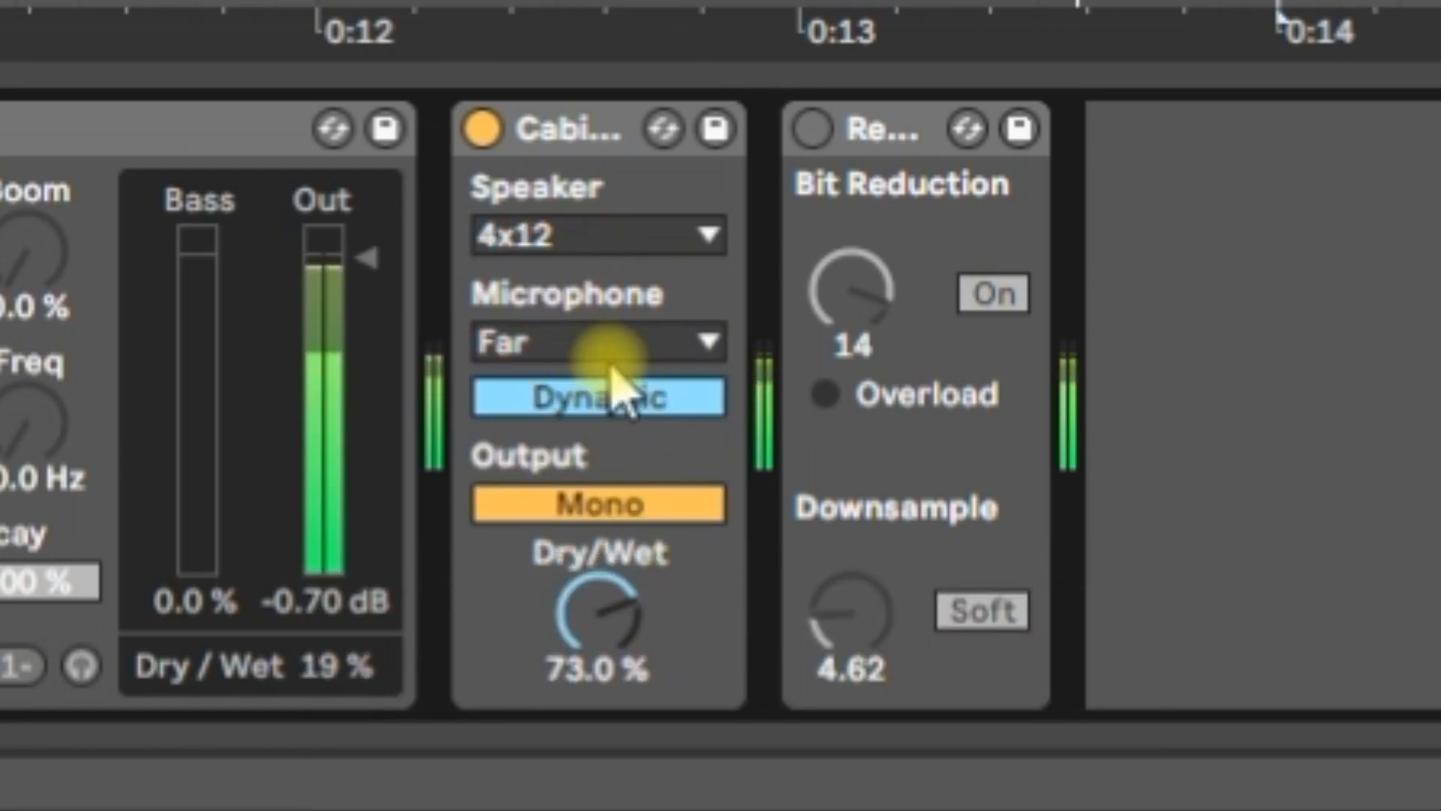
- Reduce the Cabinet dry/wet to 27 % and on to 22.2 %, and turn the effect off
left_click_drag(623, 601, 623, 682)
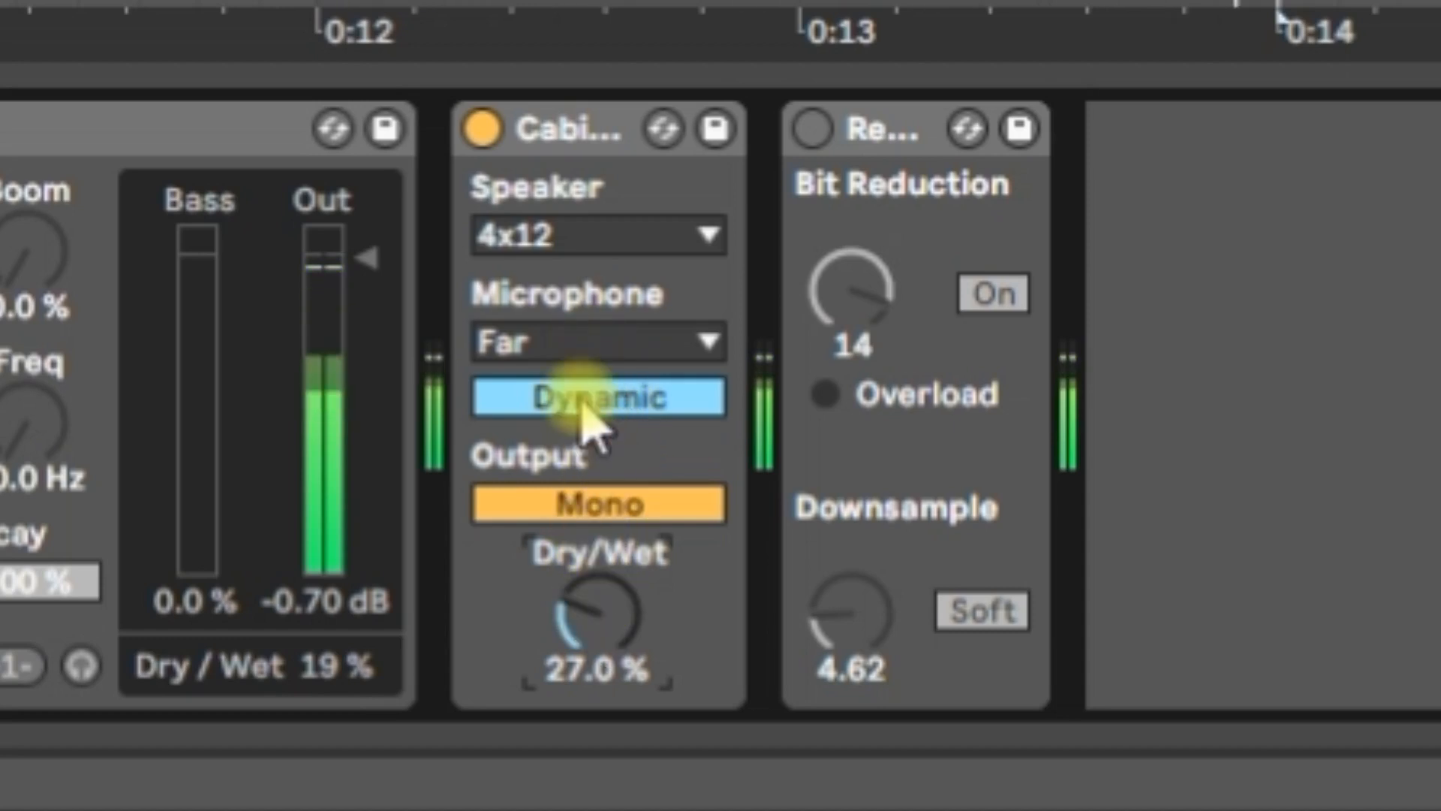
left_click_drag(578, 621, 579, 633)
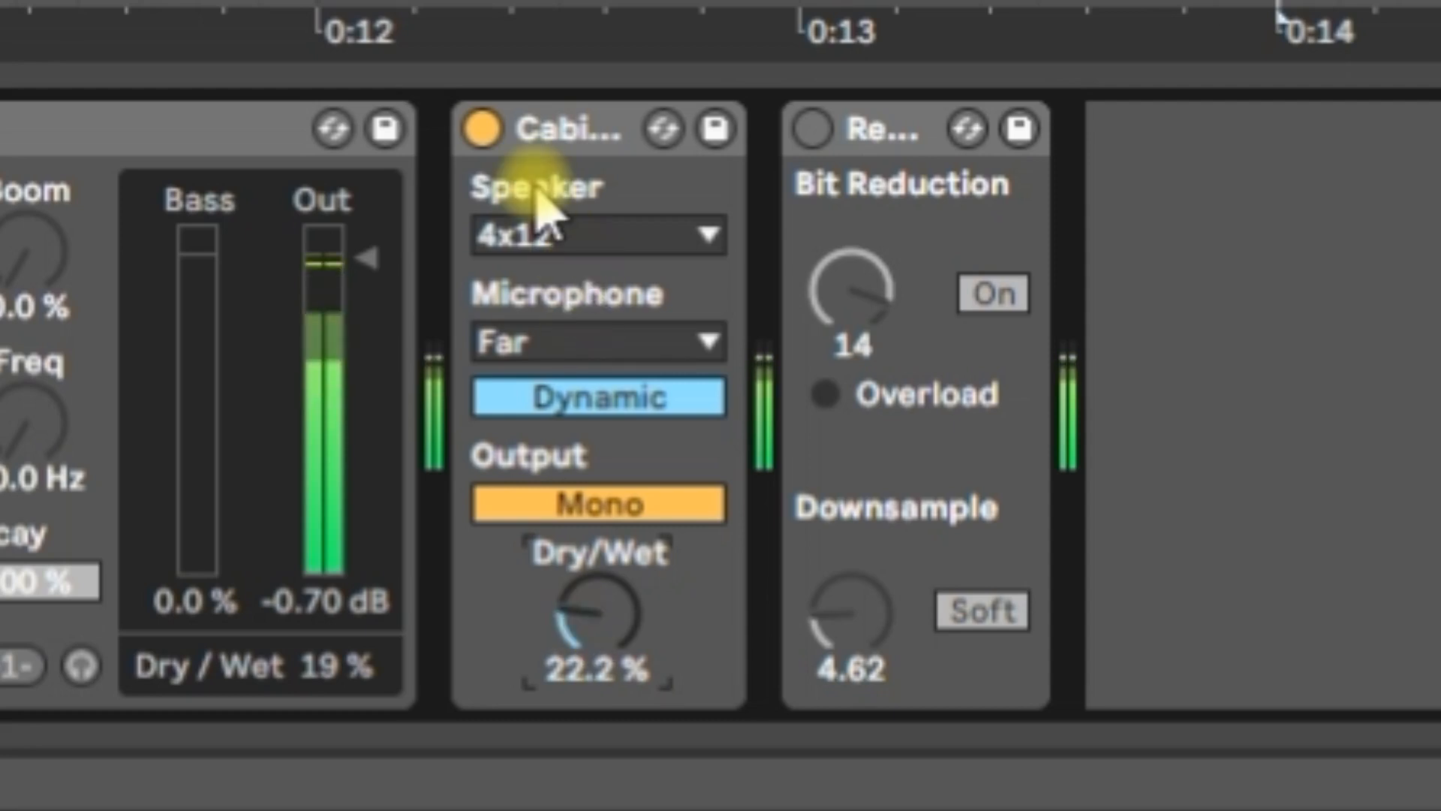
left_click(536, 3)
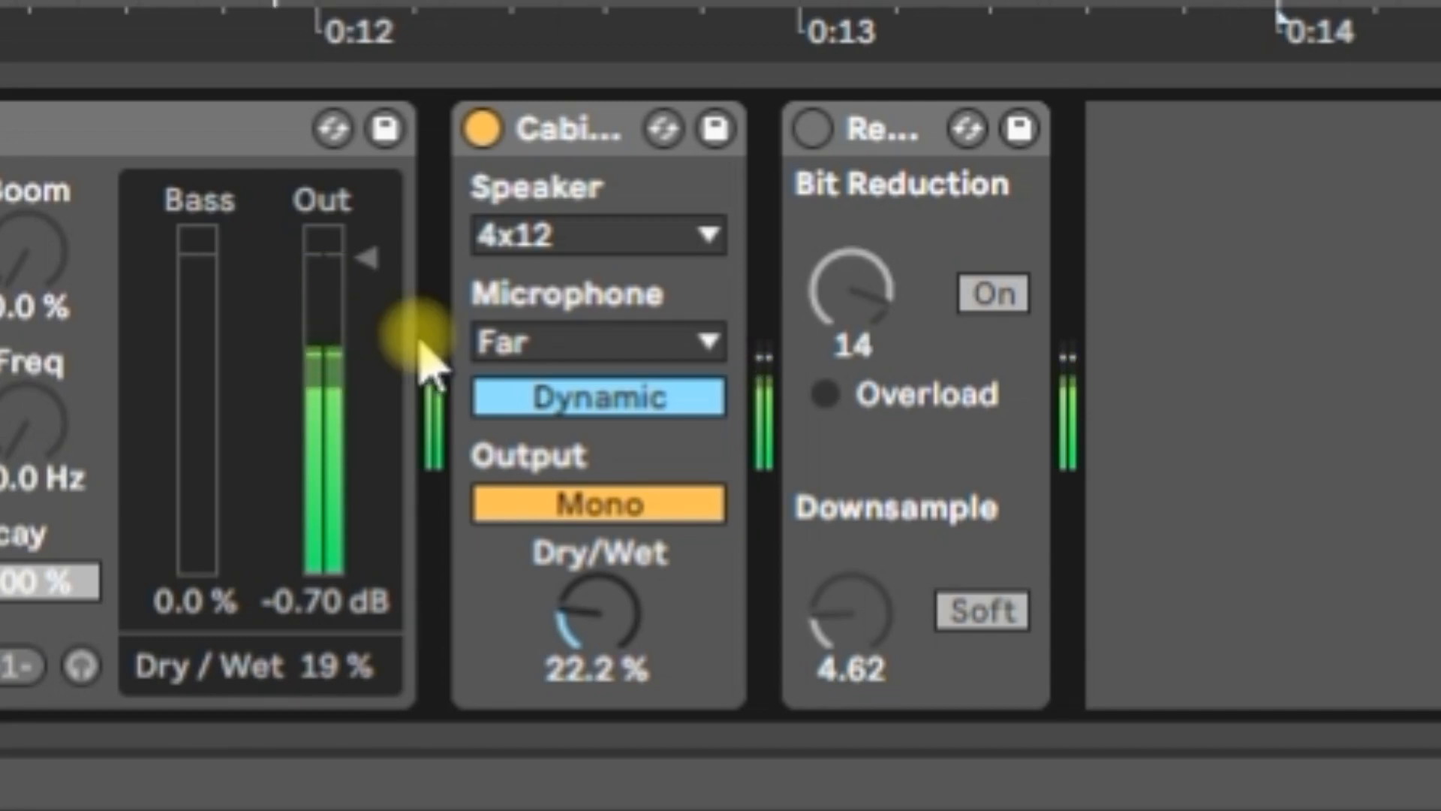
left_click(482, 128)
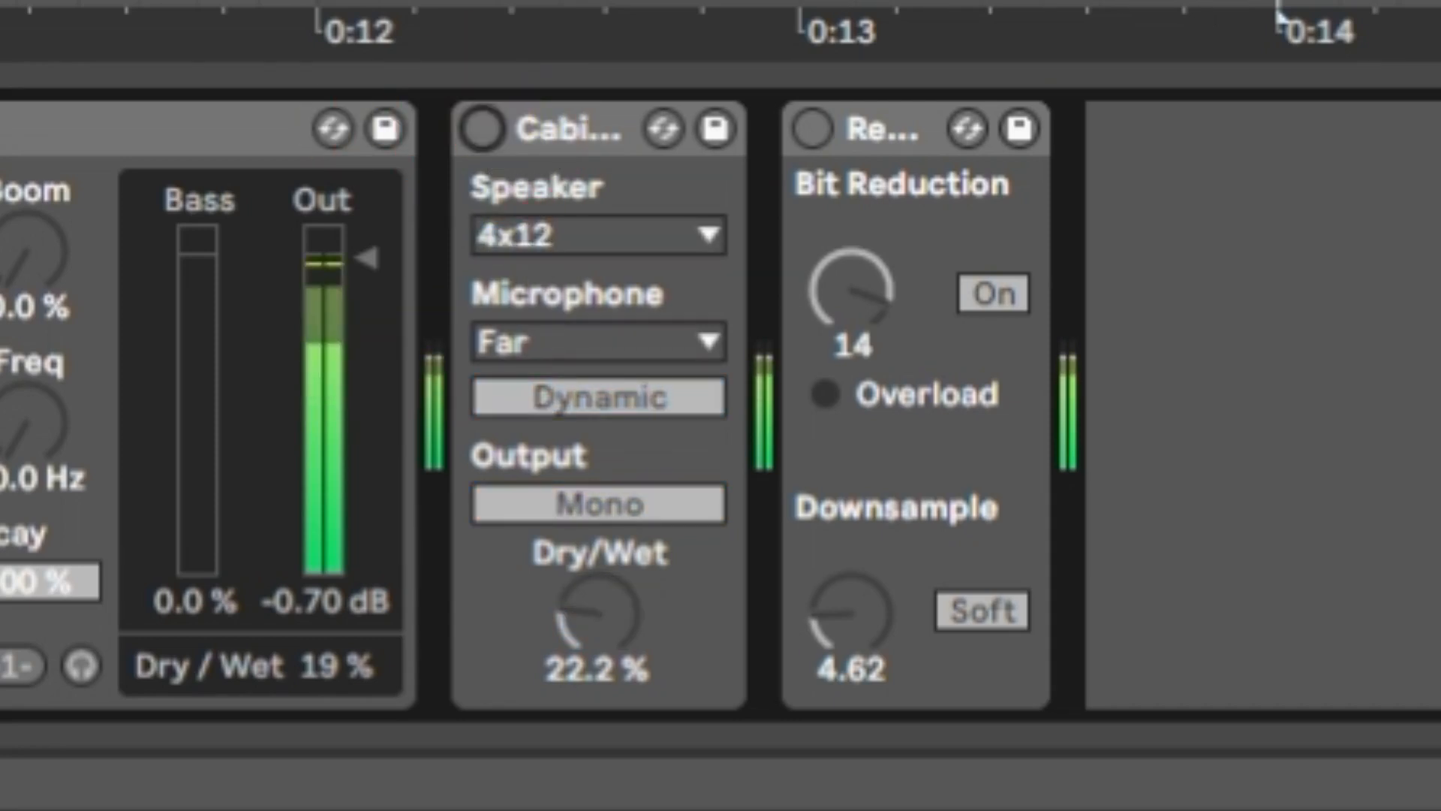
- Turn on Redux with bit reduction at 16 and switched off, and try Hard downsampling at 12 before returning to Soft
left_click(813, 129)
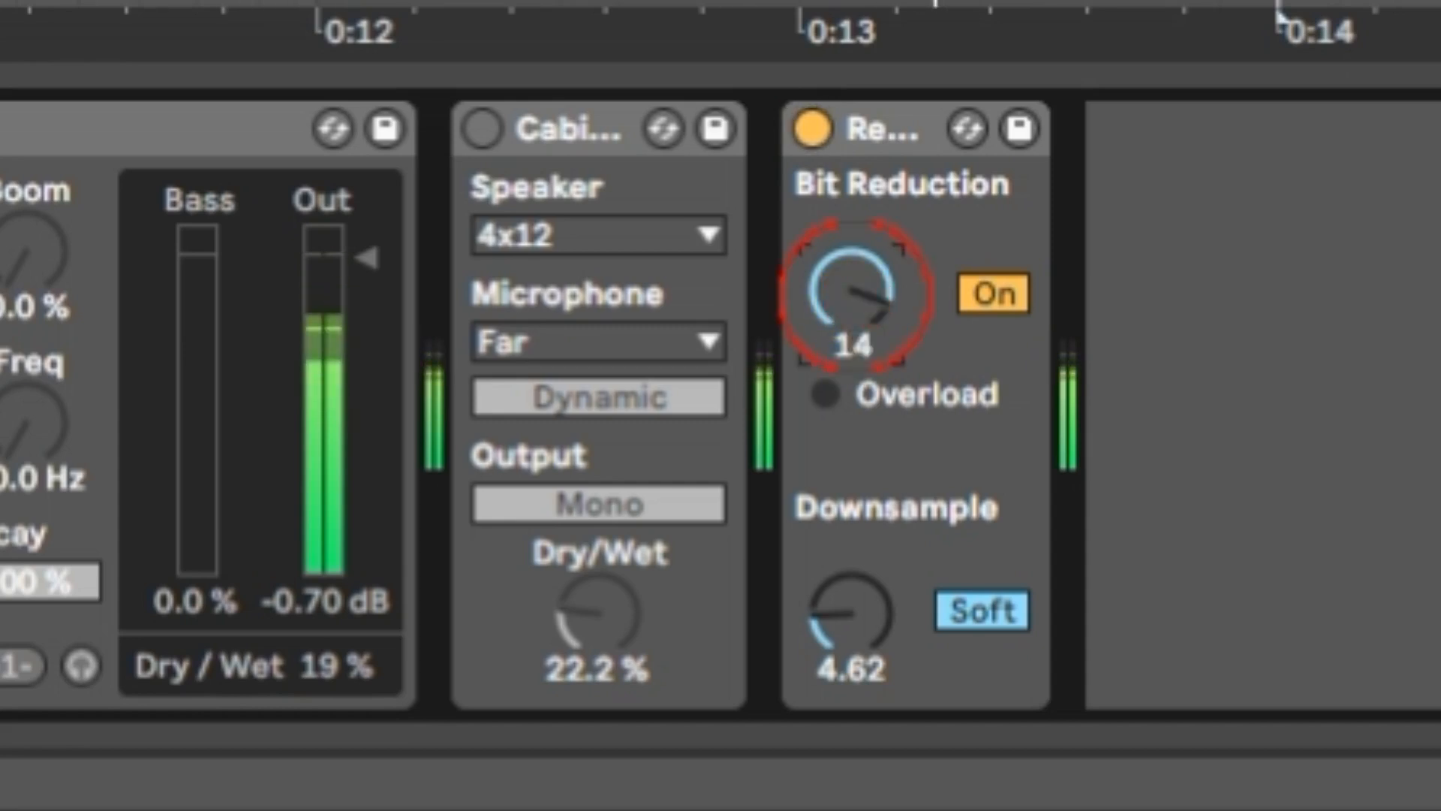
left_click(970, 291)
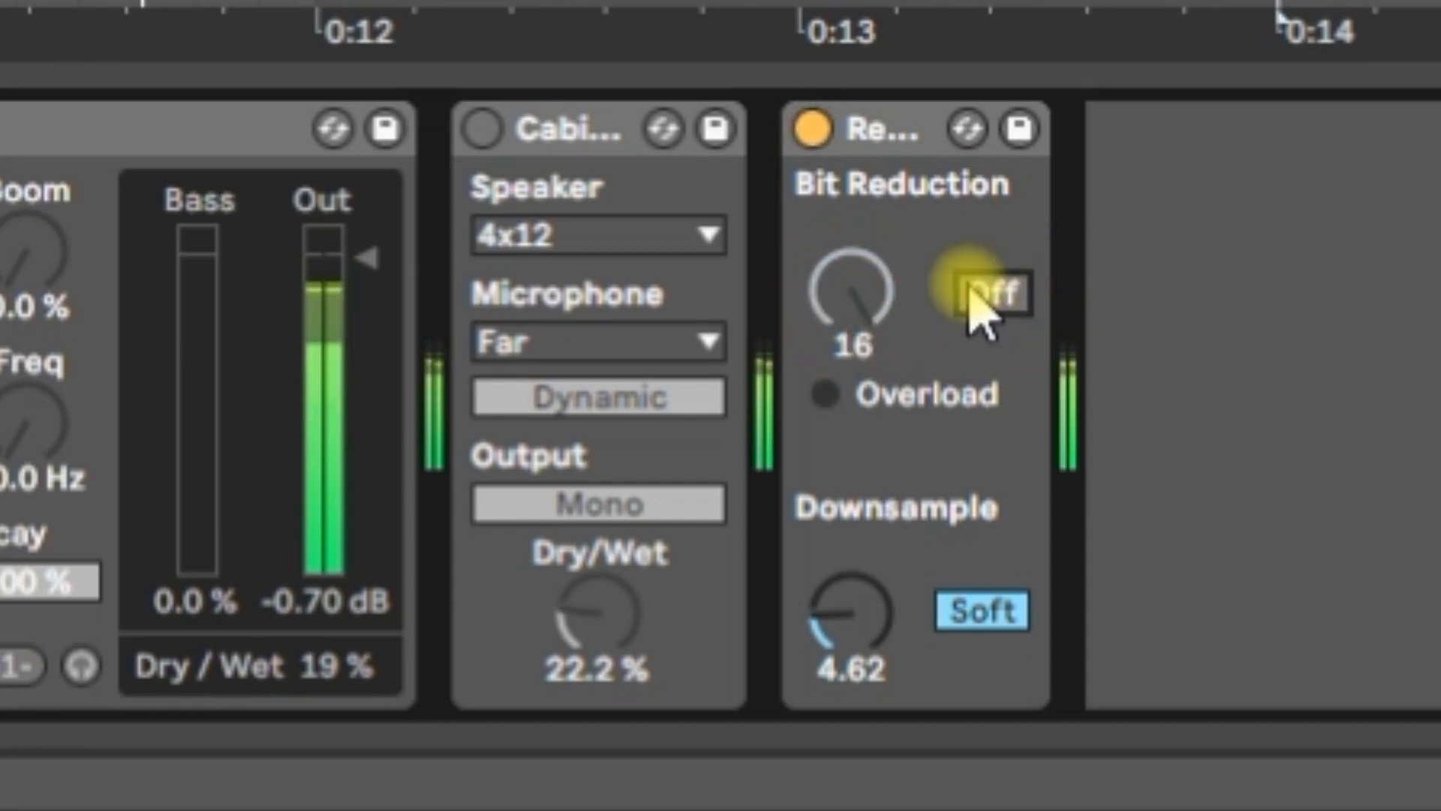
left_click(868, 630)
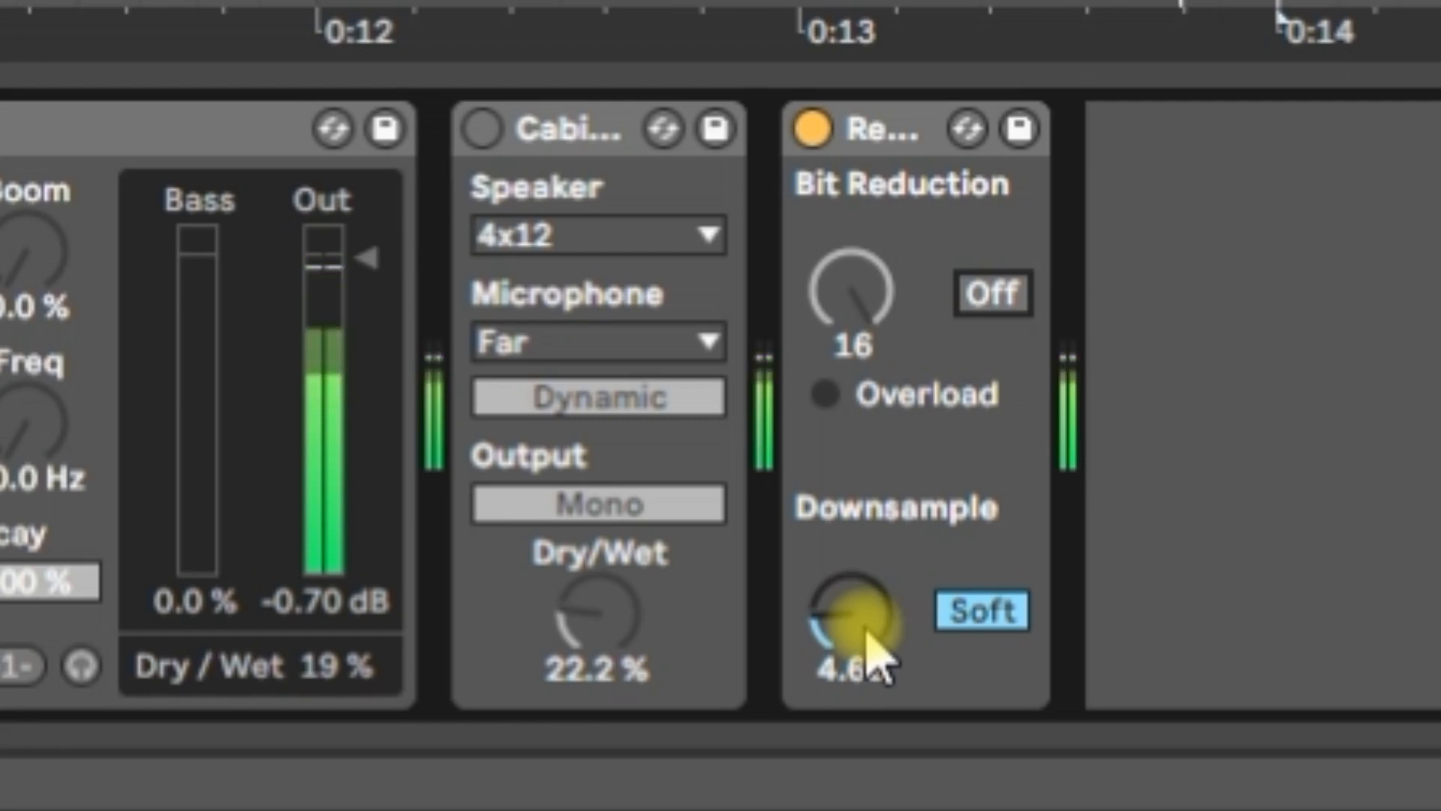
left_click_drag(869, 633, 850, 574)
left_click(976, 614)
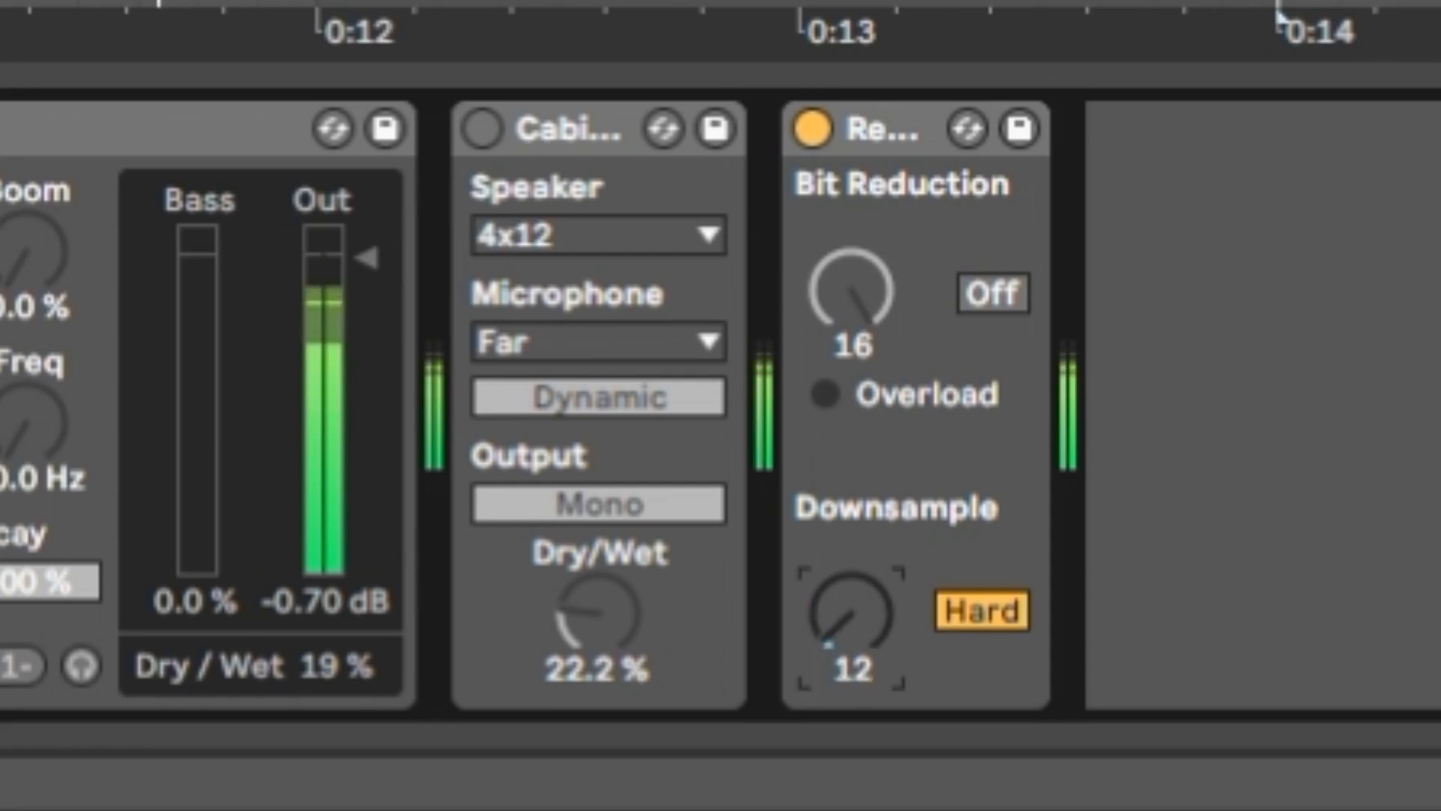
left_click(976, 614)
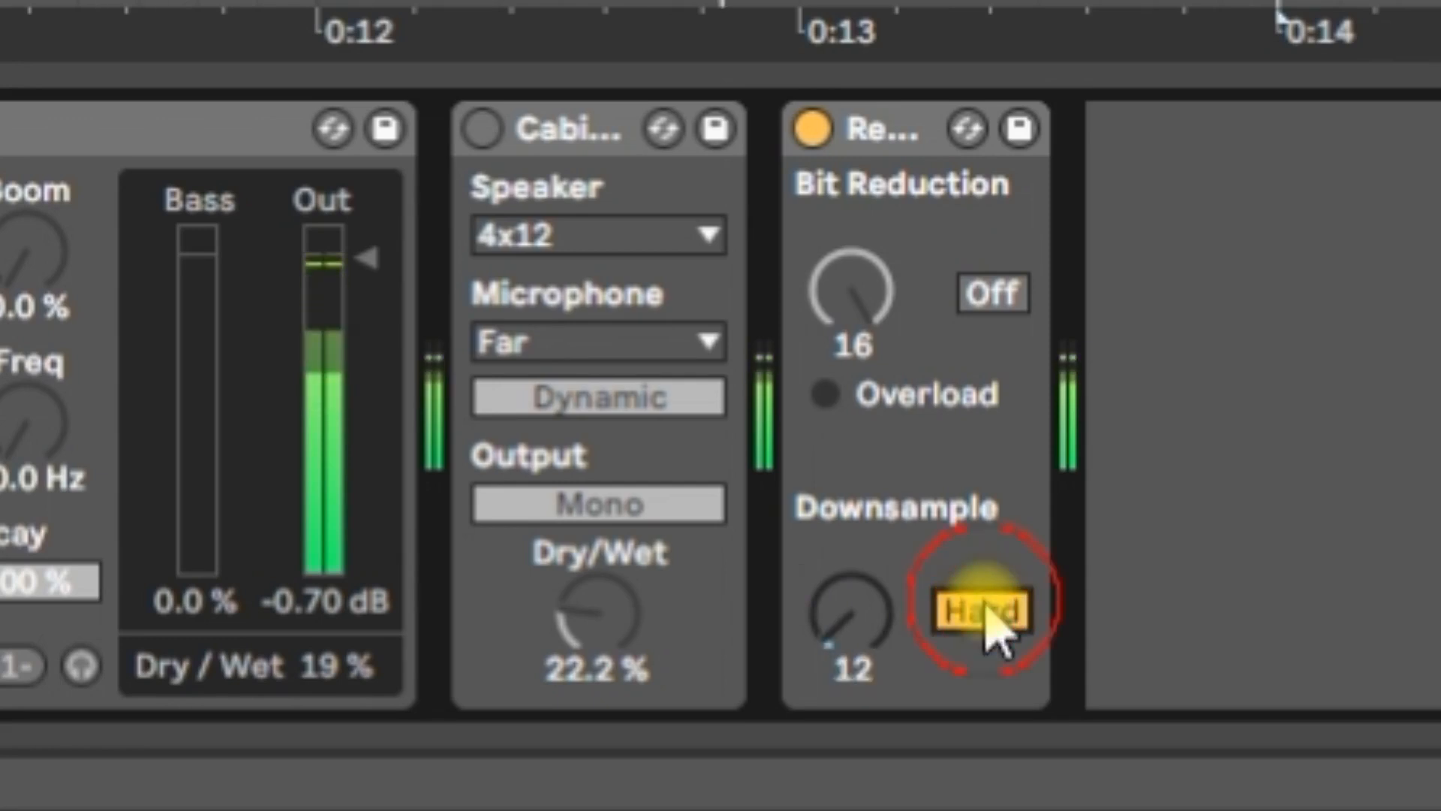
- Try the Redux soft downsample at 2.66 and 2.36, and lower it to 1.75
left_click(869, 625)
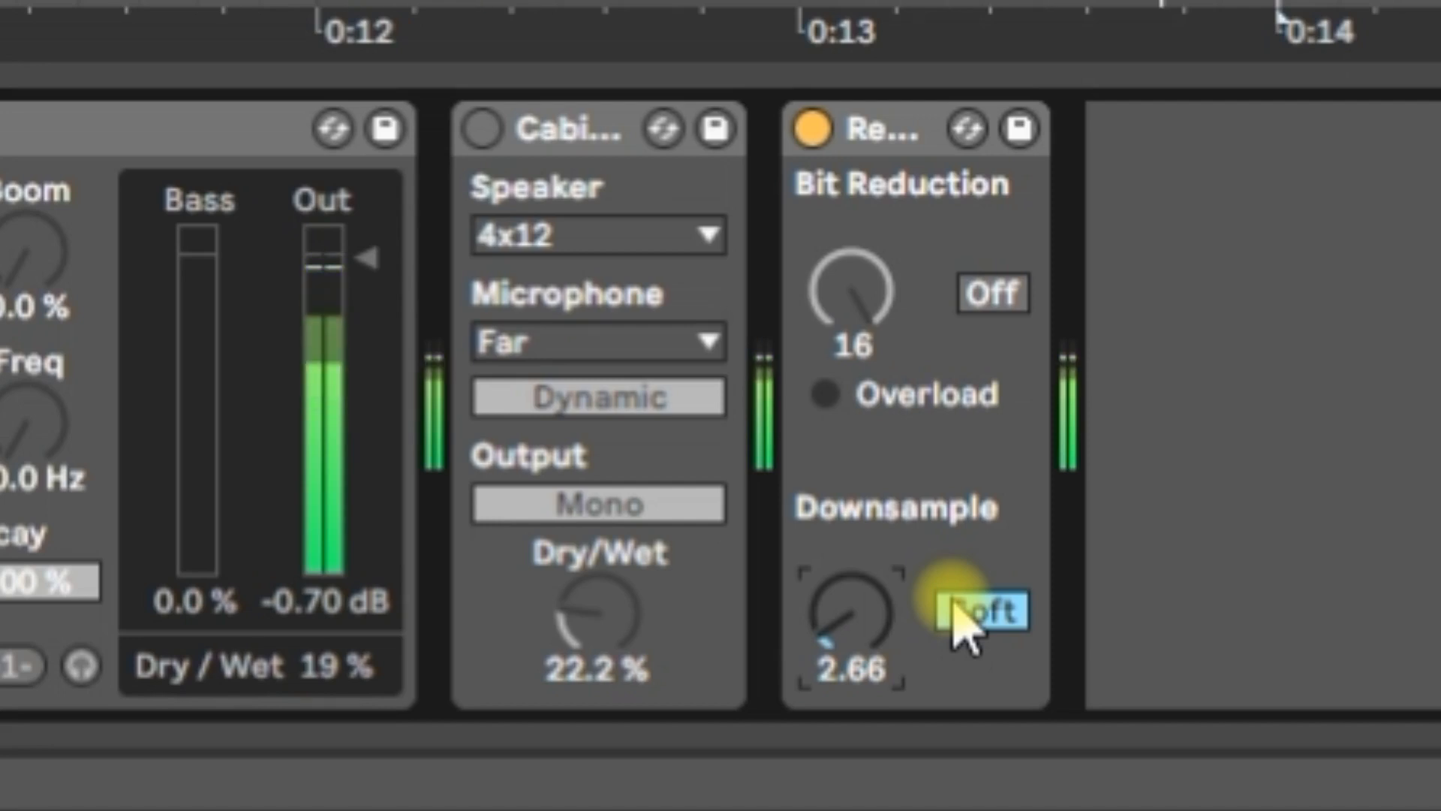
left_click_drag(826, 635, 831, 664)
left_click_drag(833, 661, 833, 645)
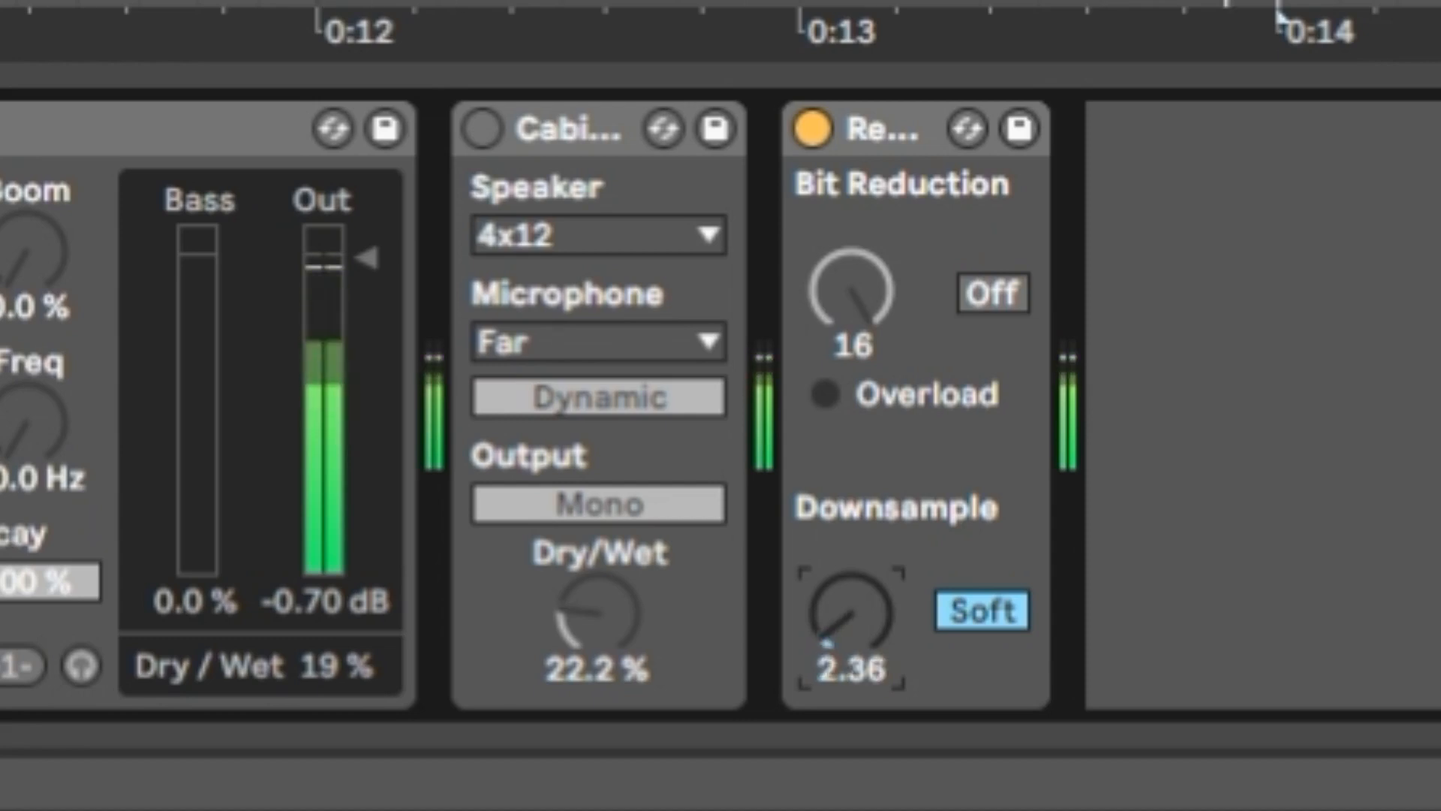
left_click_drag(883, 655, 882, 679)
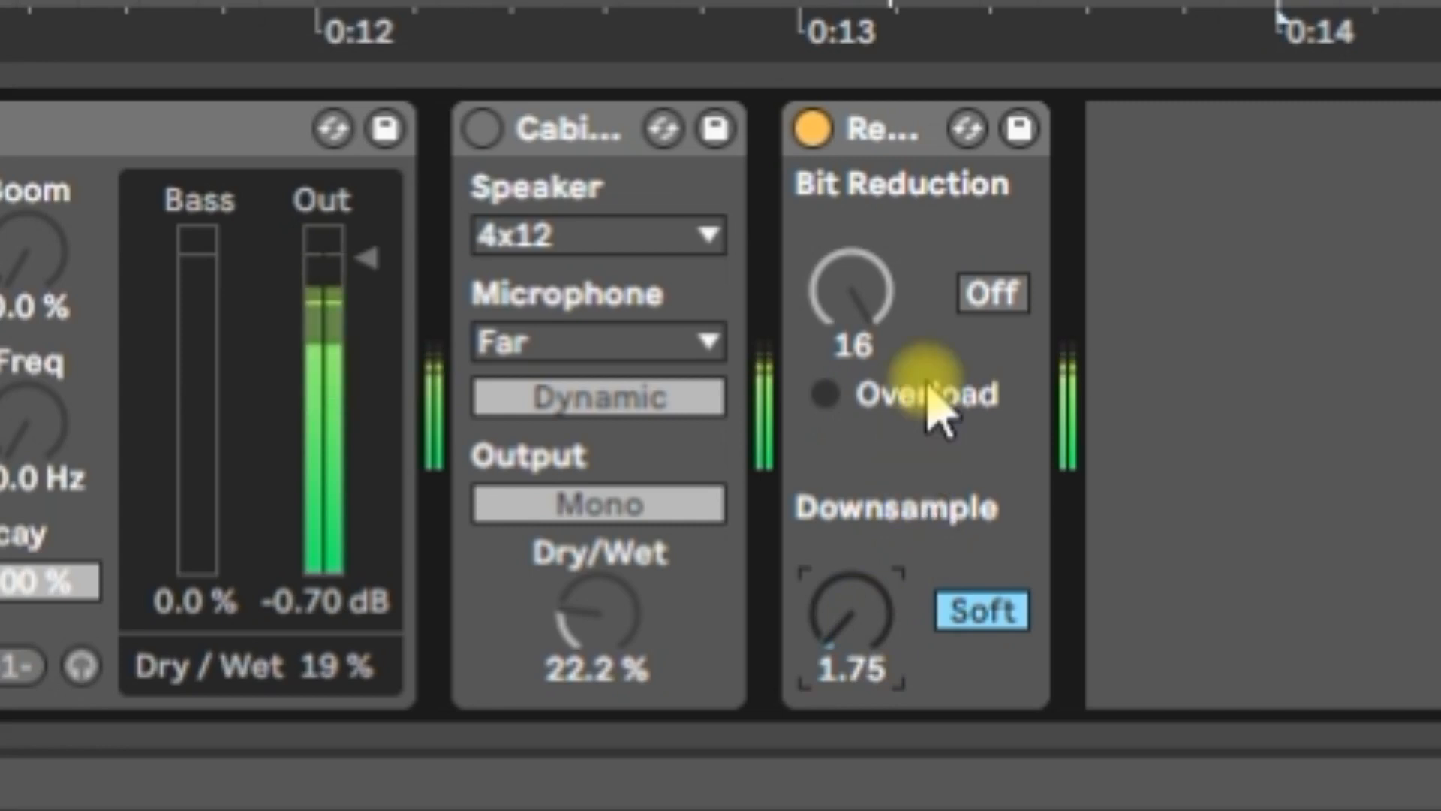
- Switch the Redux bit reduction on, try it at 7 and set it to 13, and raise the downsample to 2.51
left_click(845, 342)
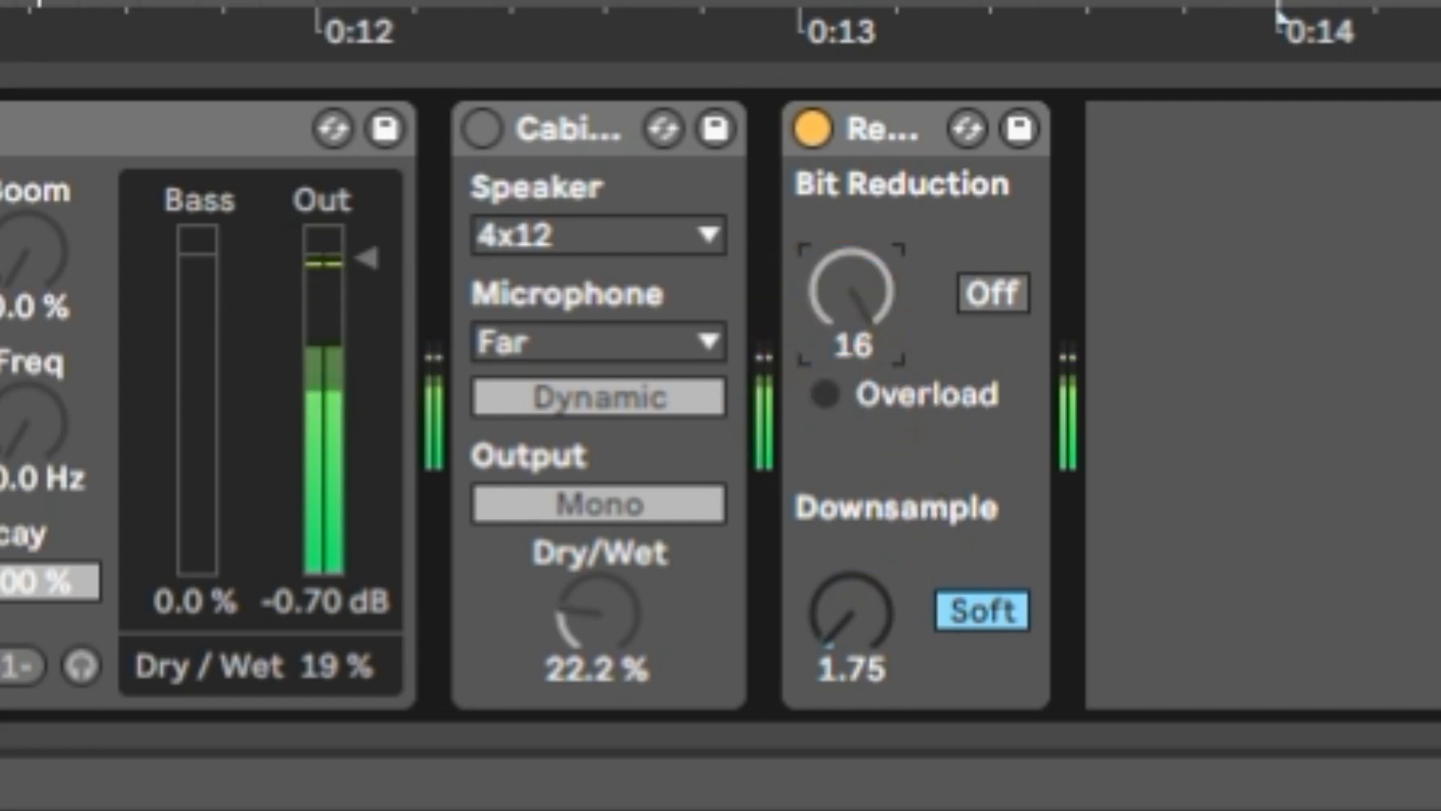
left_click(991, 293)
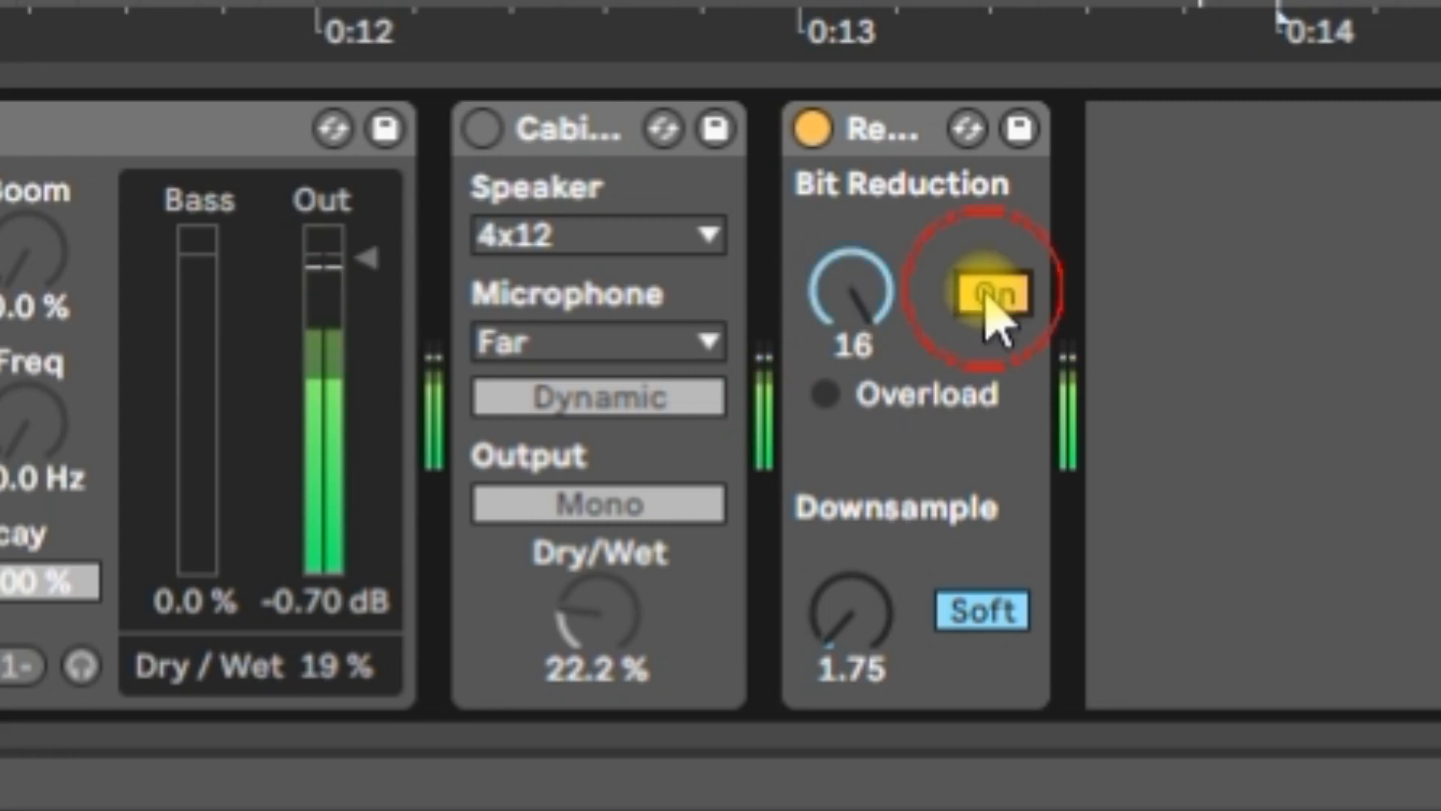
left_click(844, 331)
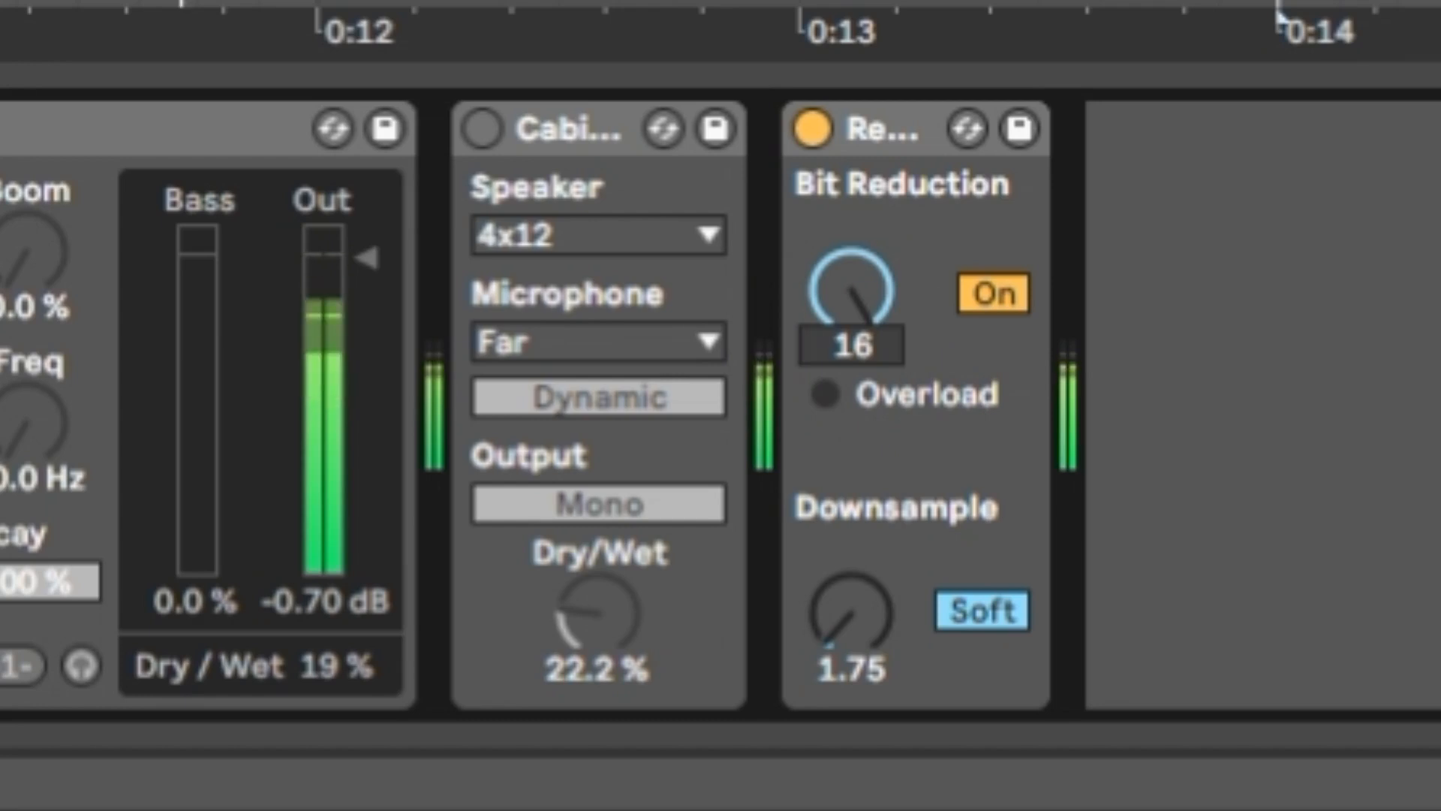
left_click_drag(844, 331, 845, 450)
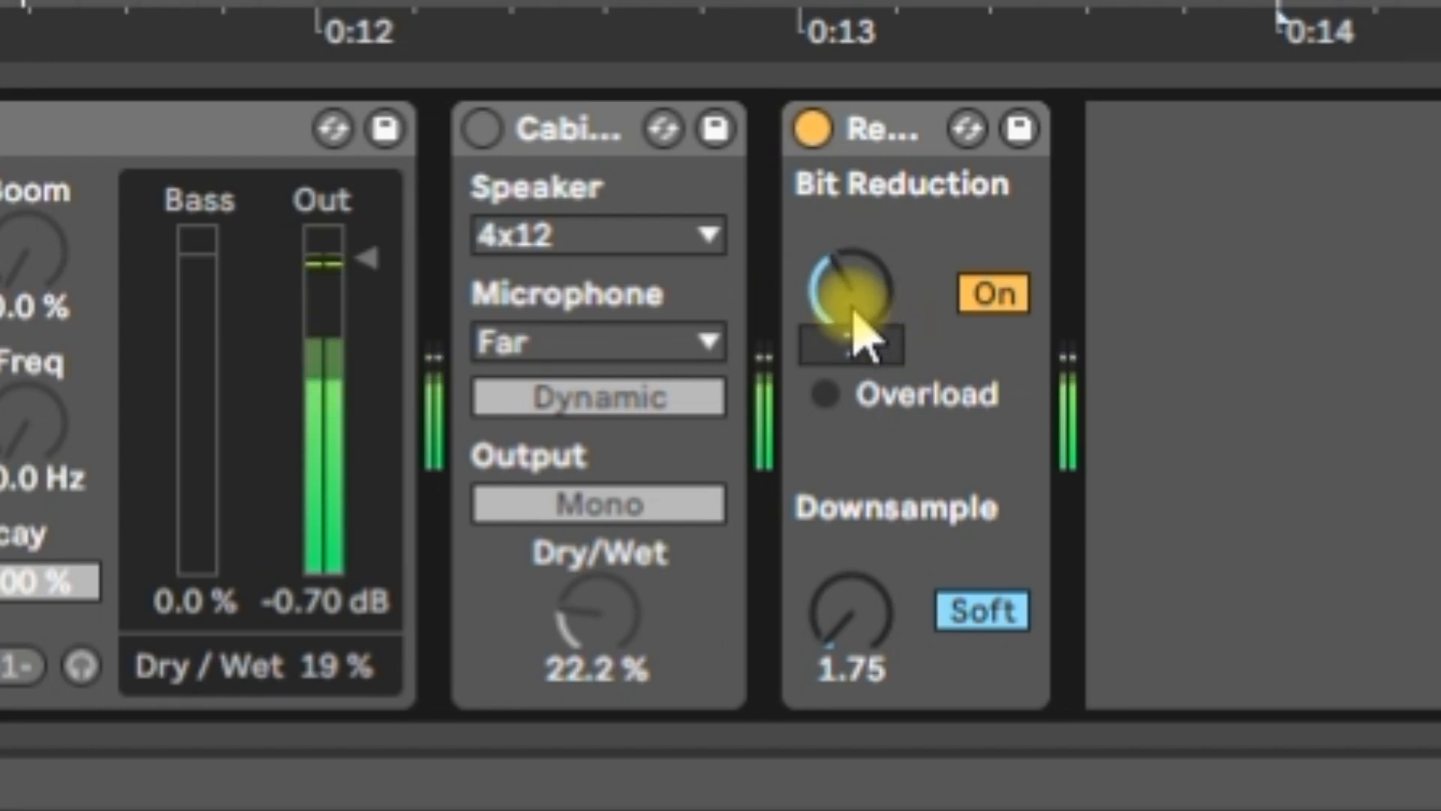
left_click_drag(856, 340, 856, 355)
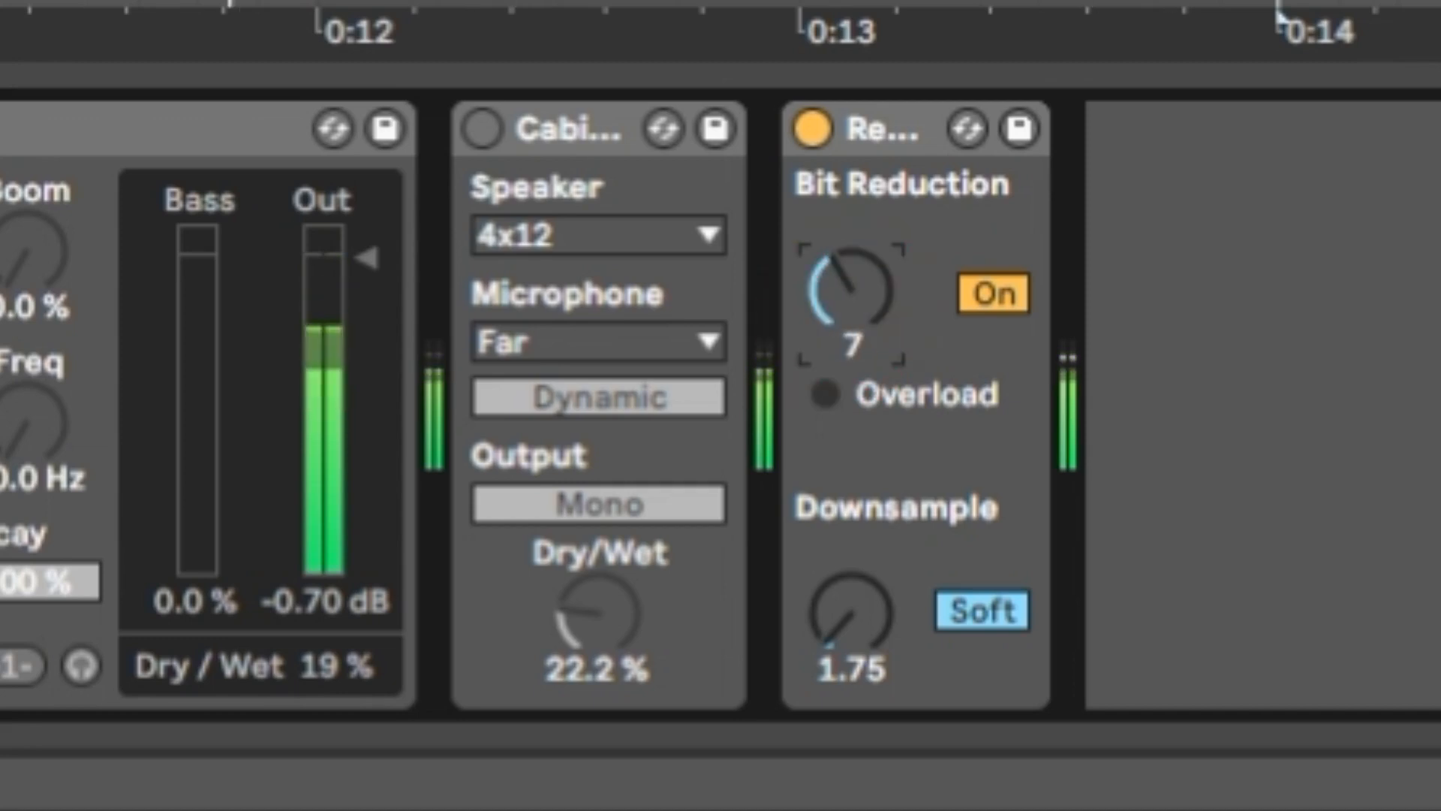
left_click_drag(850, 289, 851, 259)
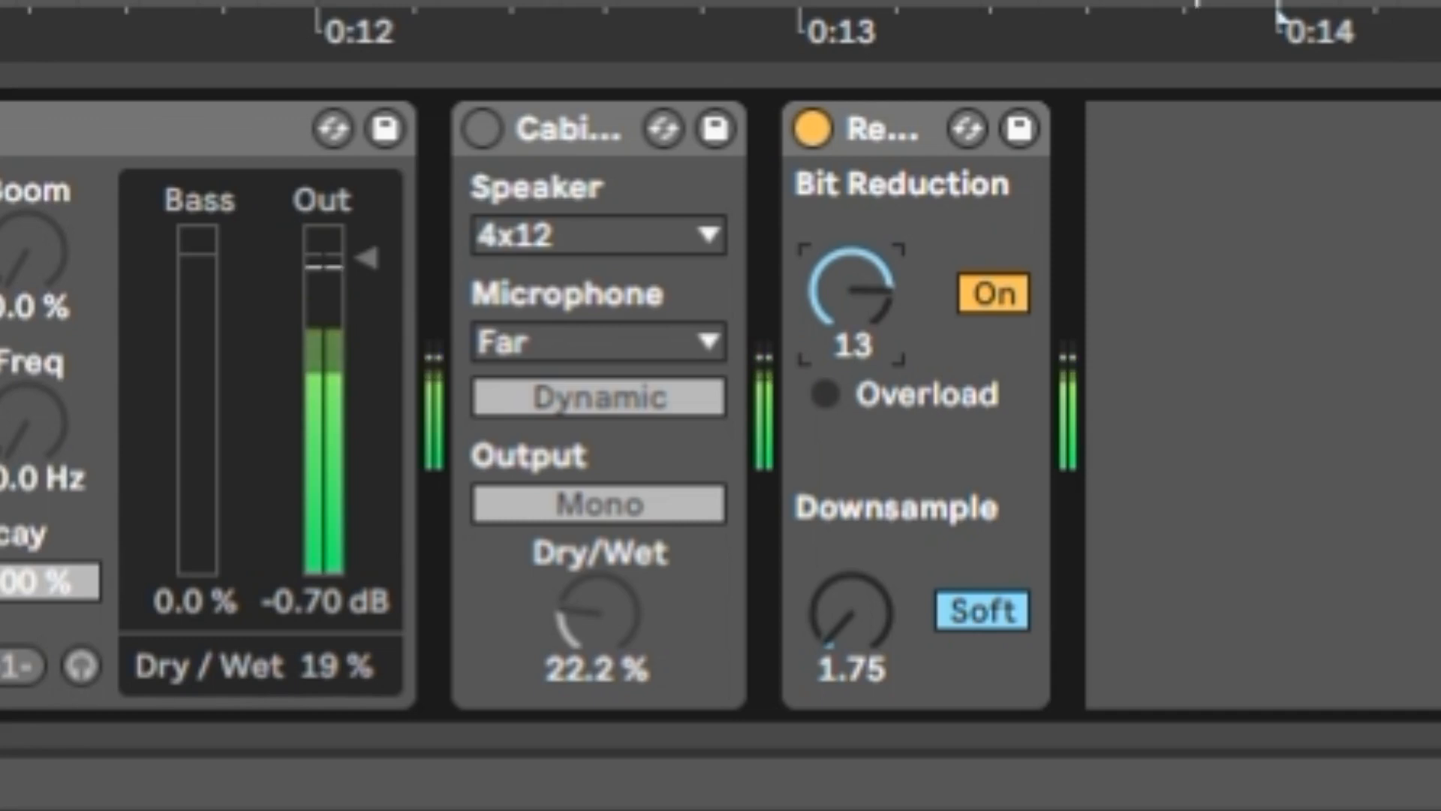
left_click_drag(876, 618, 876, 594)
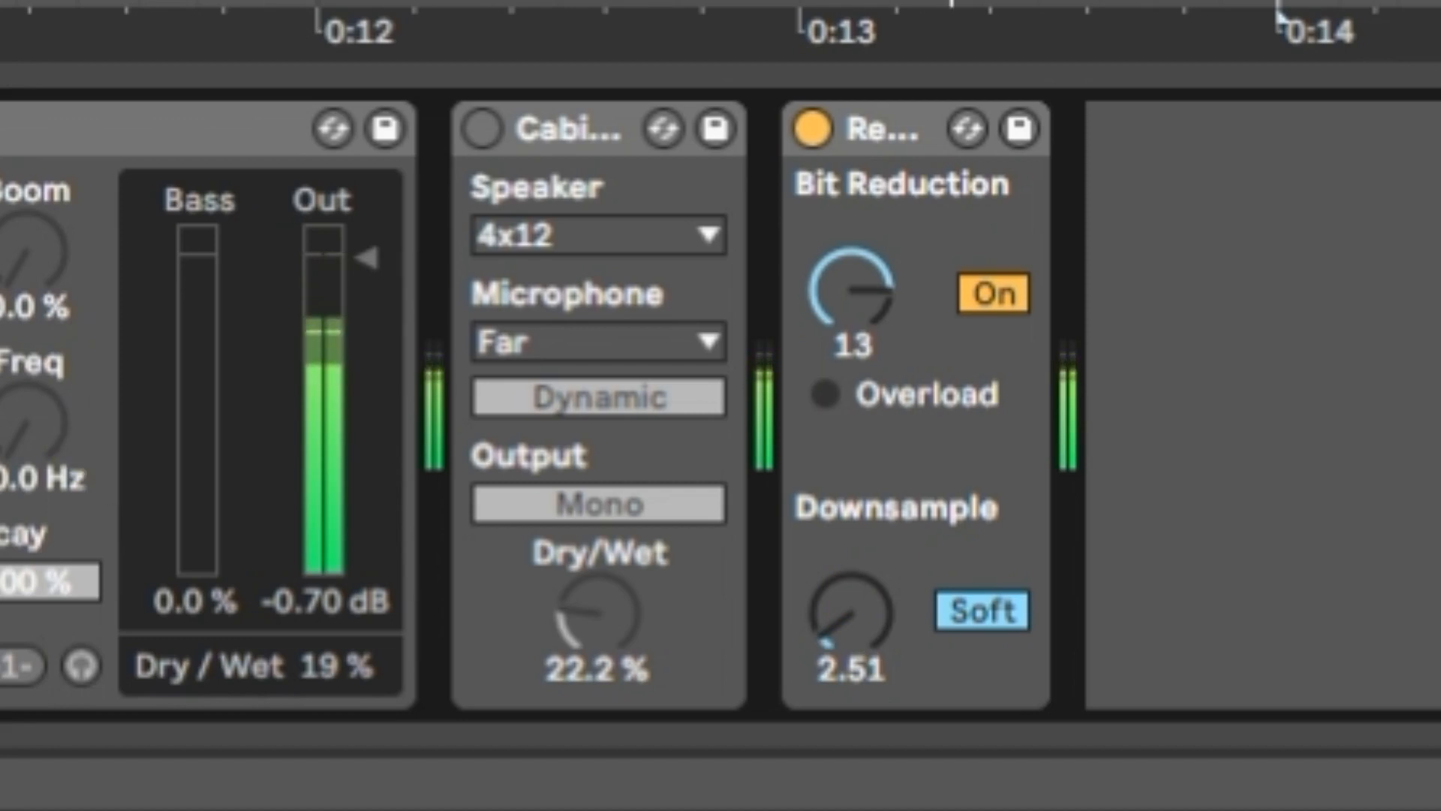
- Turn Drum Buss back on, compare the loop with Cabinet briefly enabled, and stop playback
key("0")
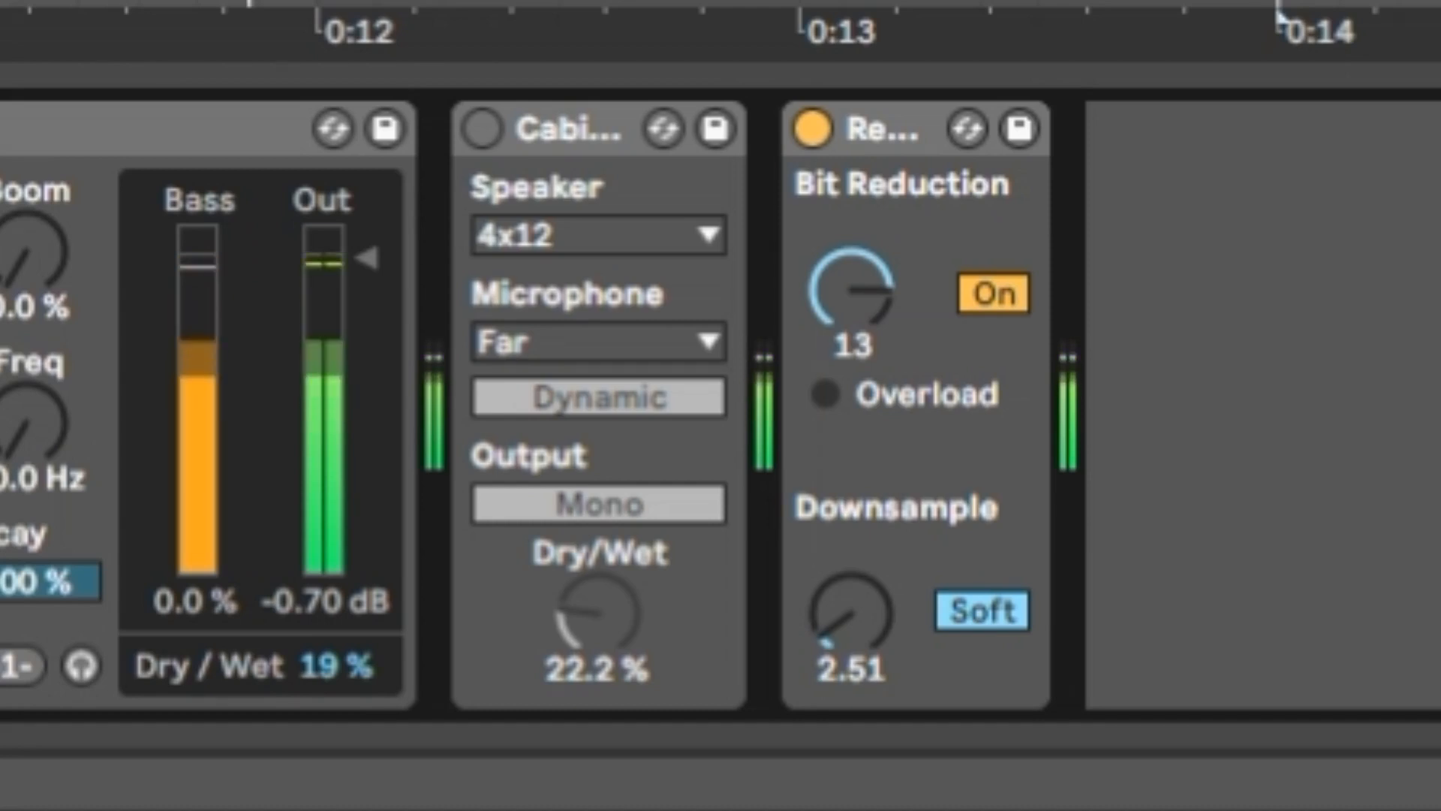
left_click(487, 132)
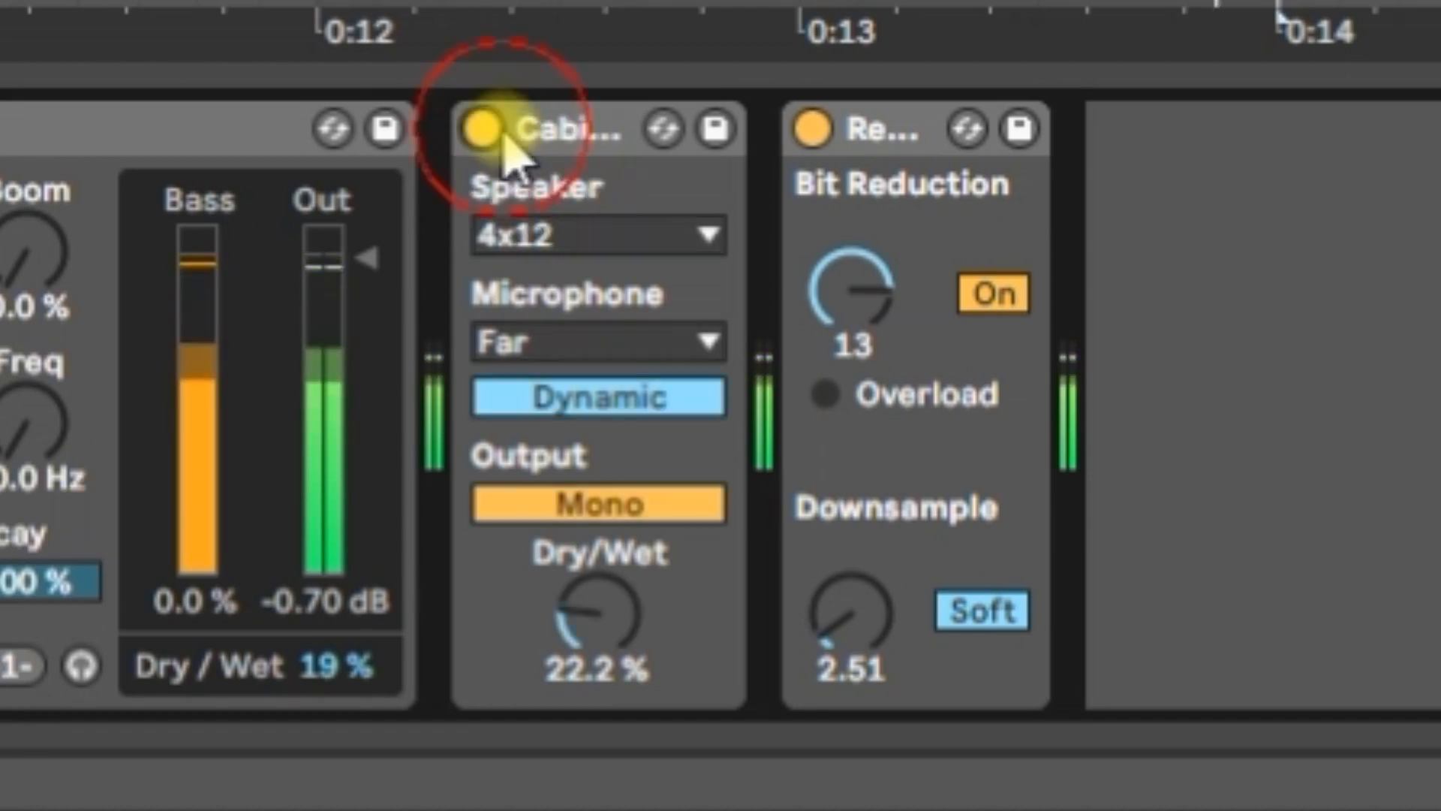
left_click(484, 131)
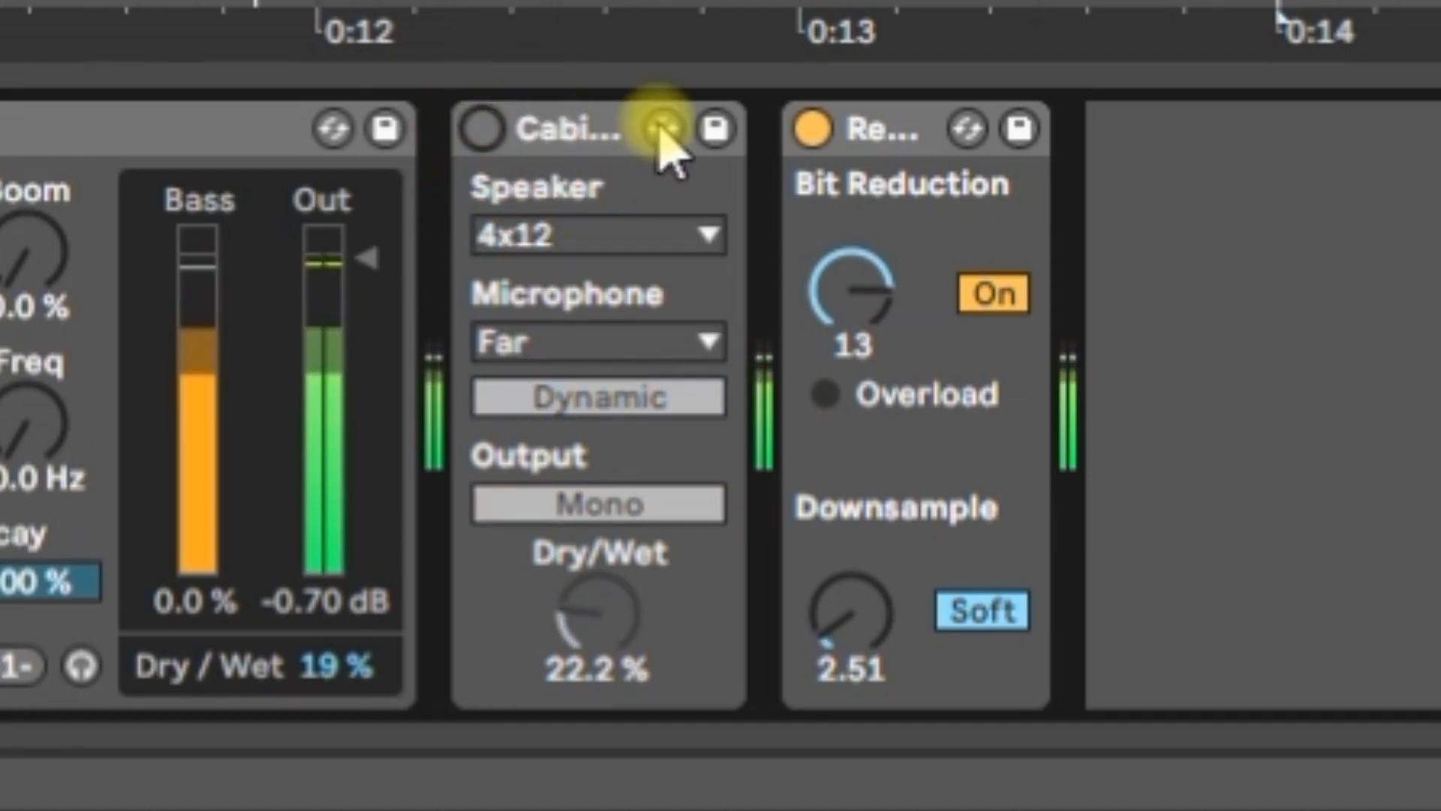
key("space")
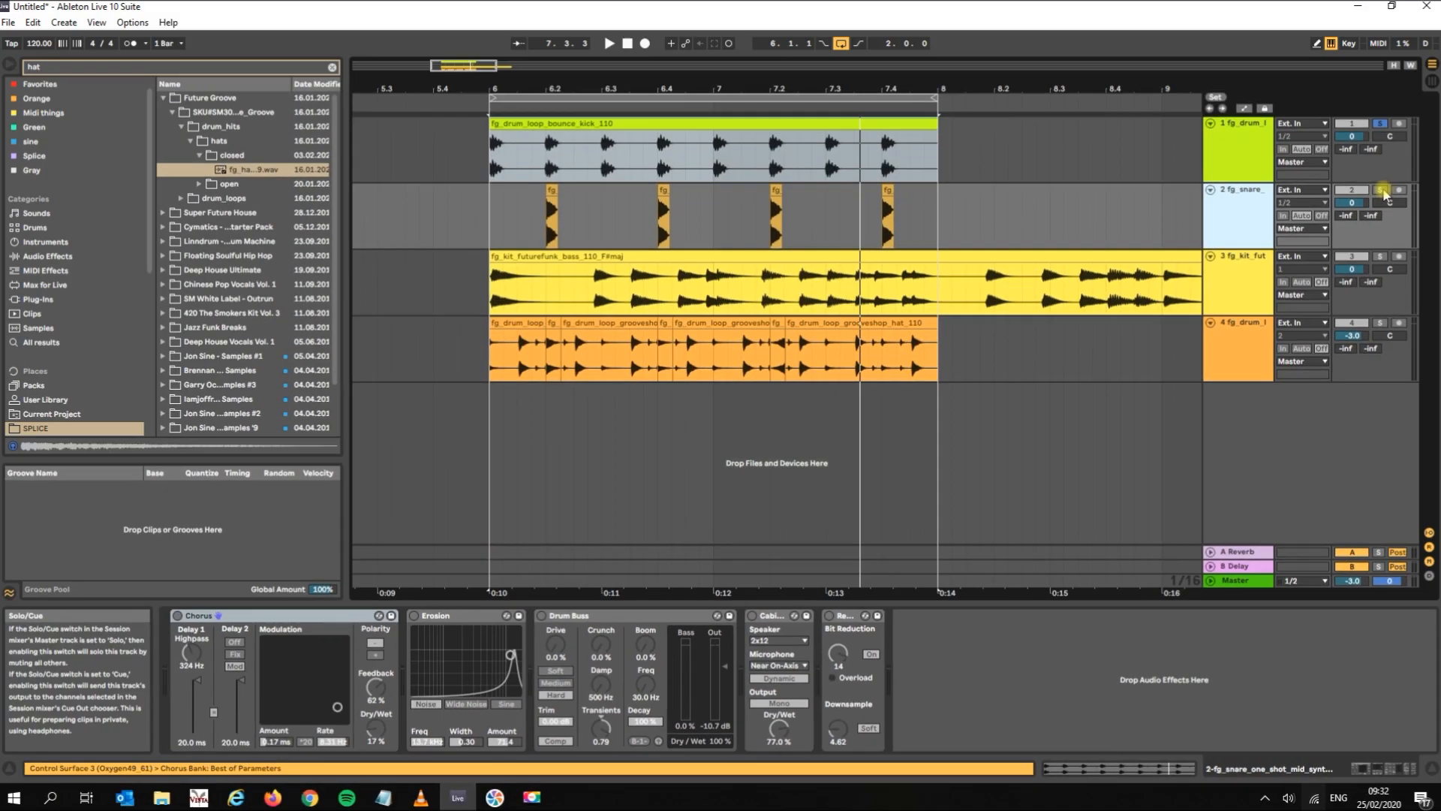
- Play the loop and set the snare track's volume to -6 dB, stopping playback when done
key("space")
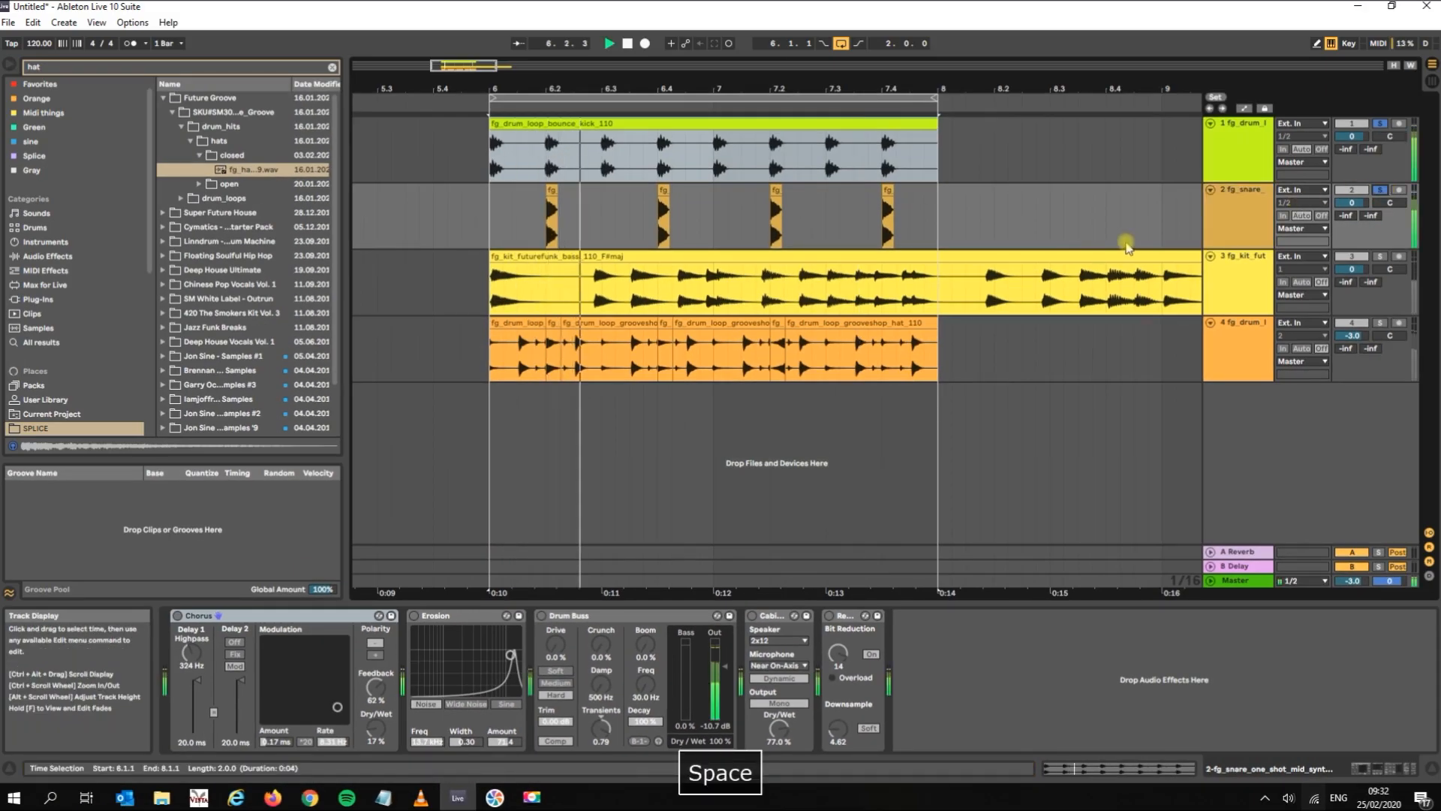
left_click(1224, 220)
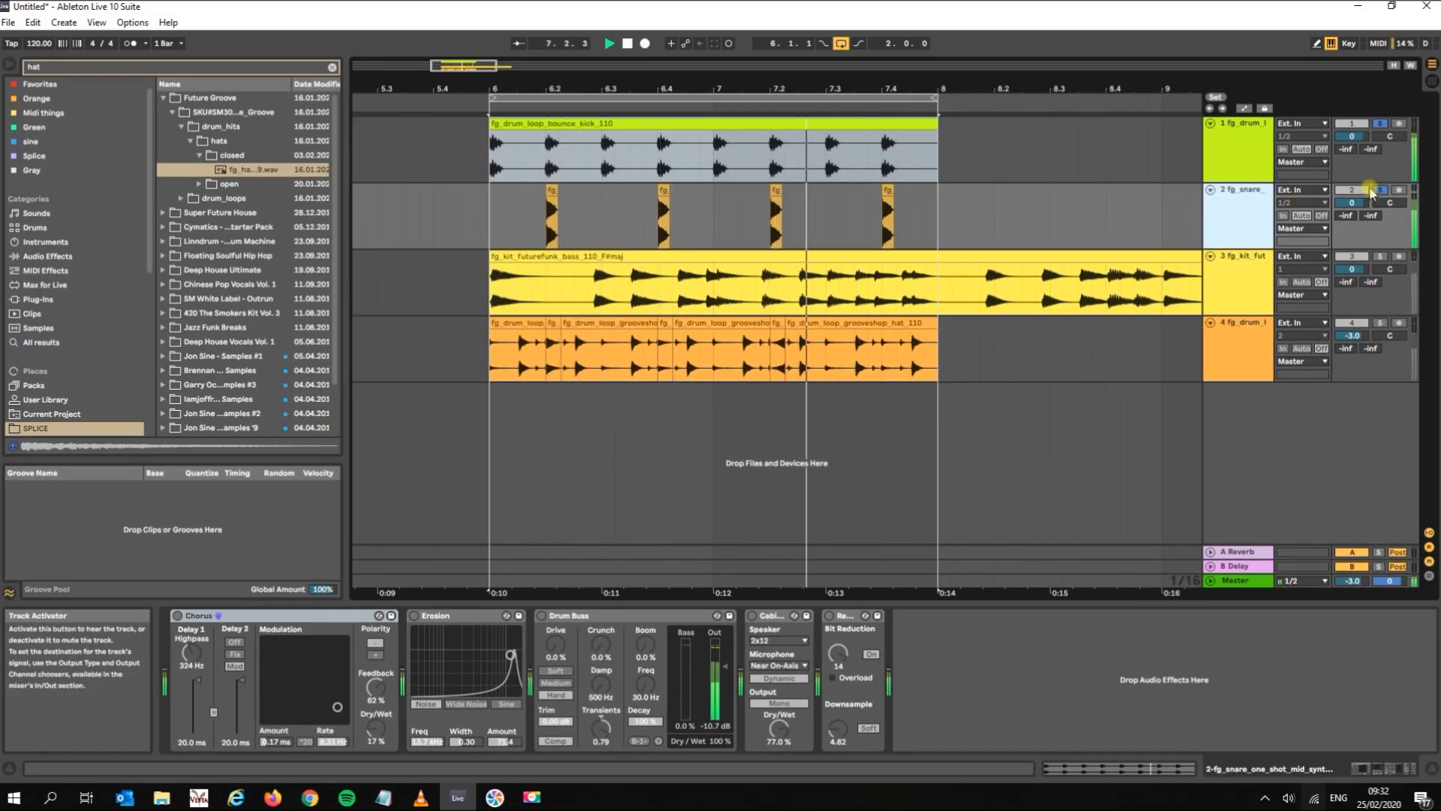
left_click(1352, 207)
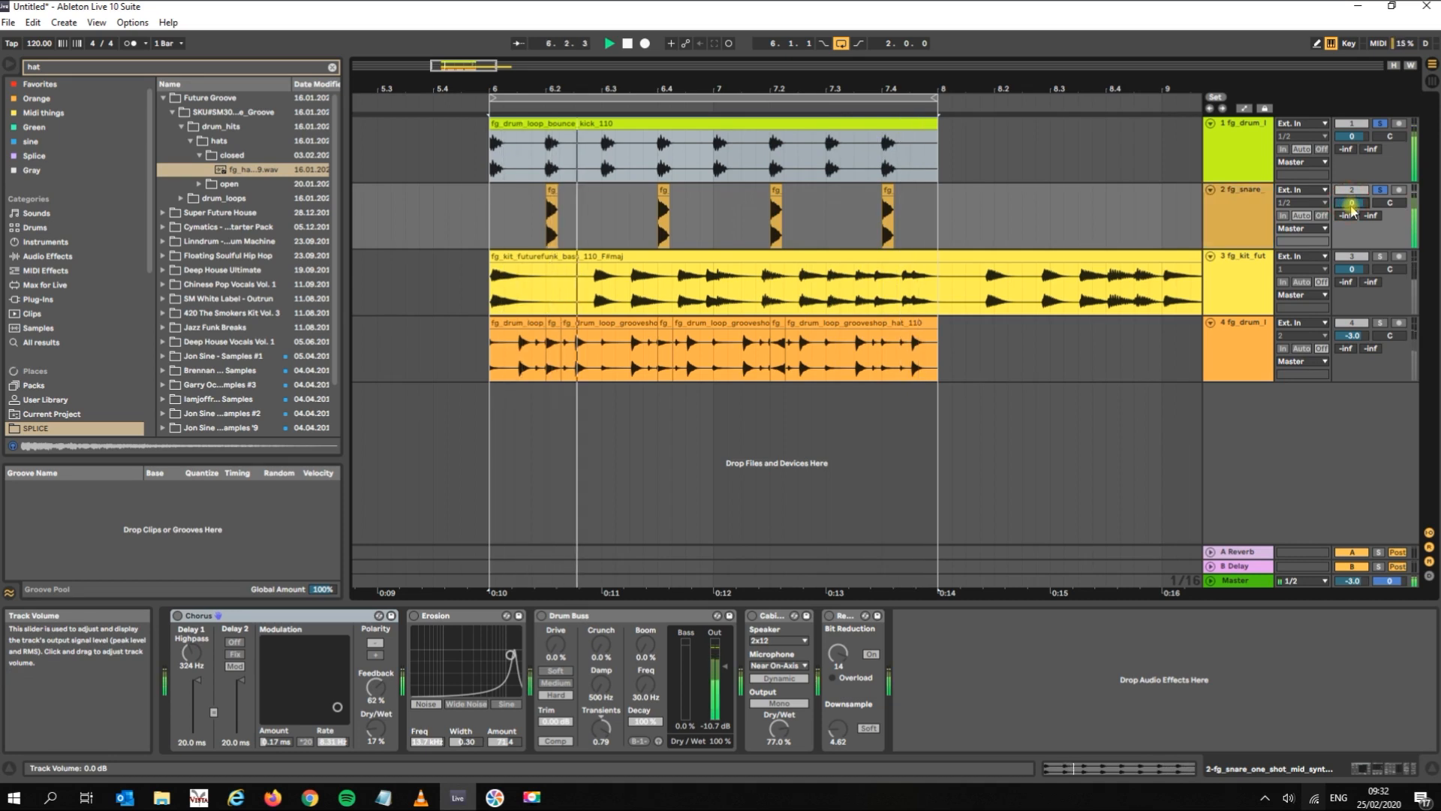
type("-6")
key("Return")
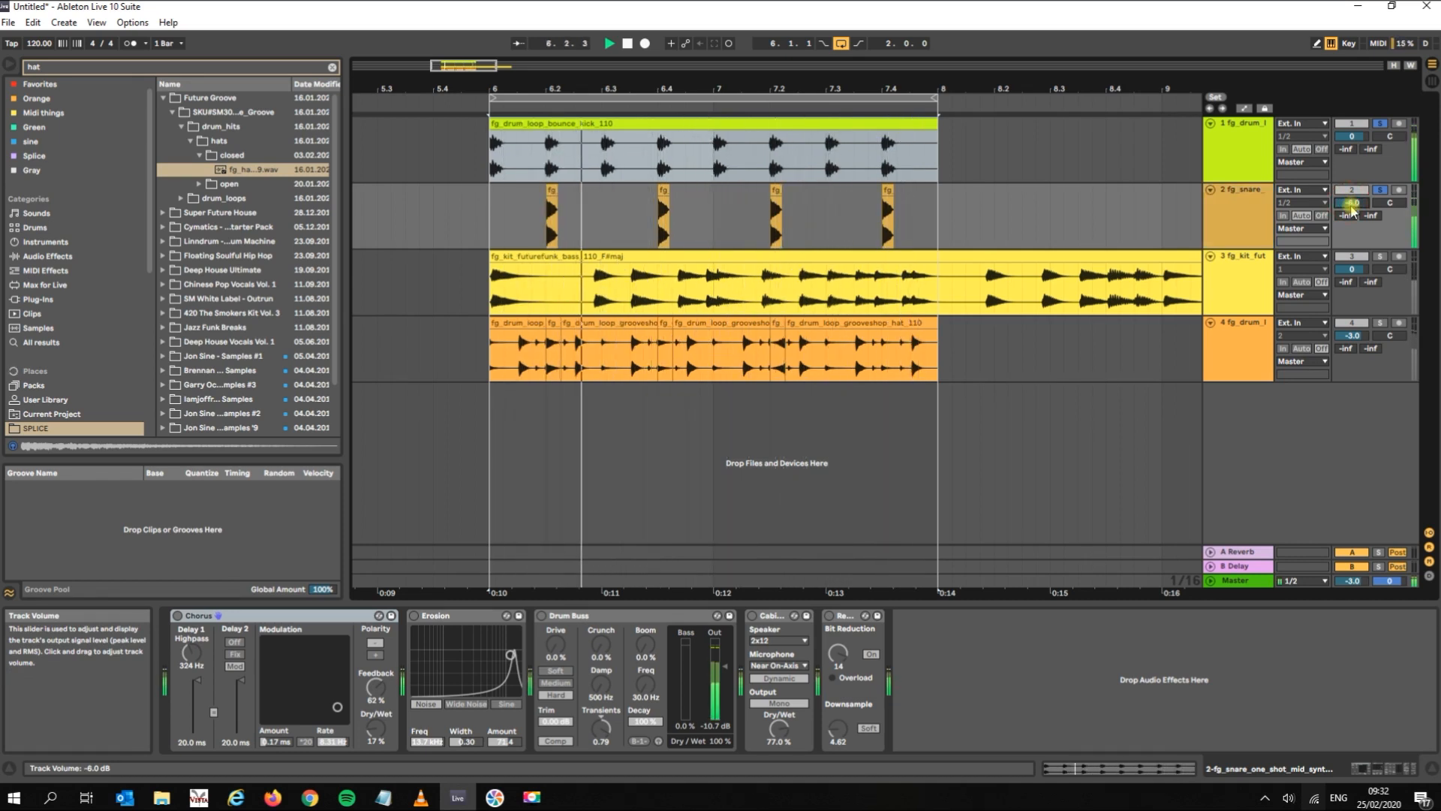
key("space")
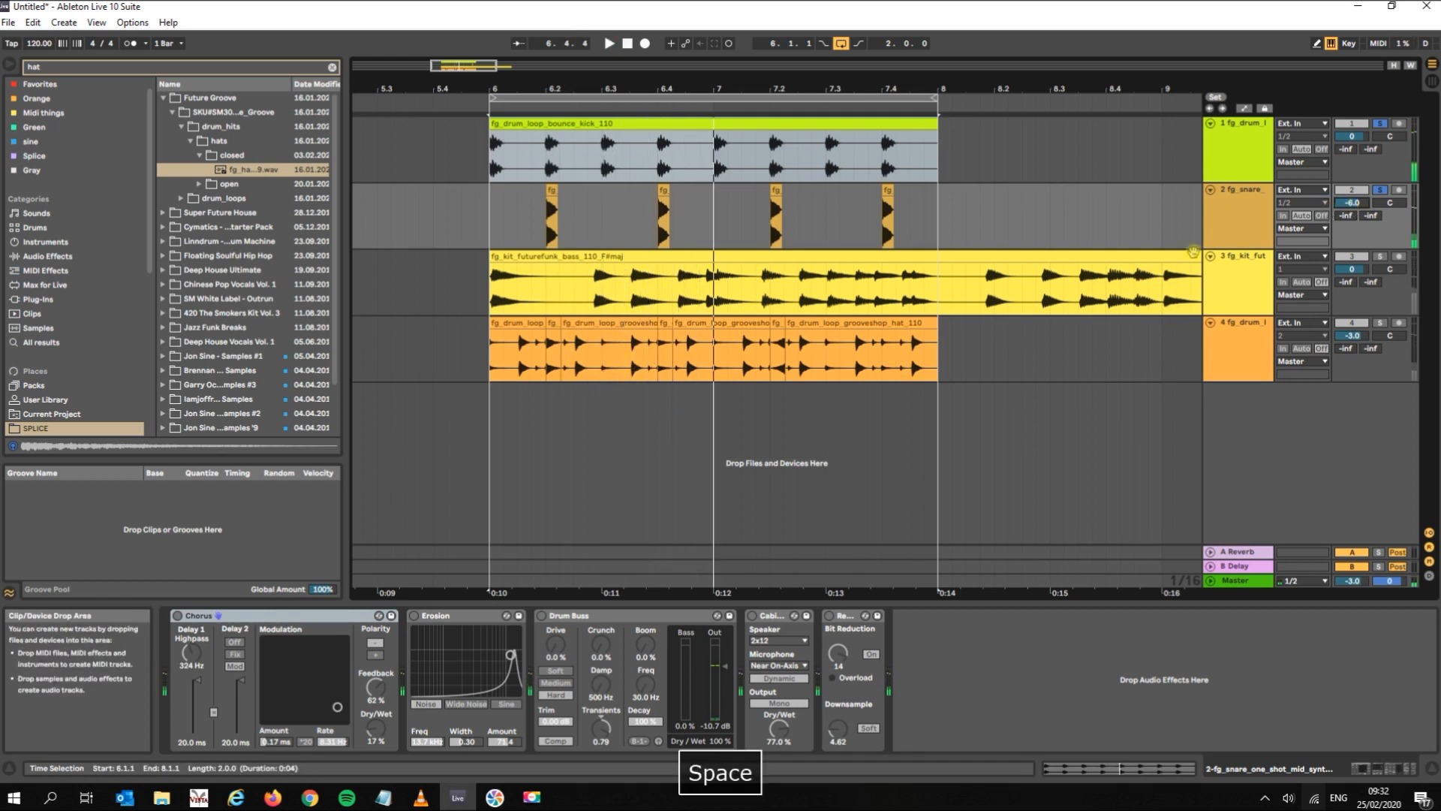
- Turn on the snare track's Chorus during playback, setting modulation to 3.34 ms at 7.68 Hz and highpass to 107 Hz
left_click(1242, 216)
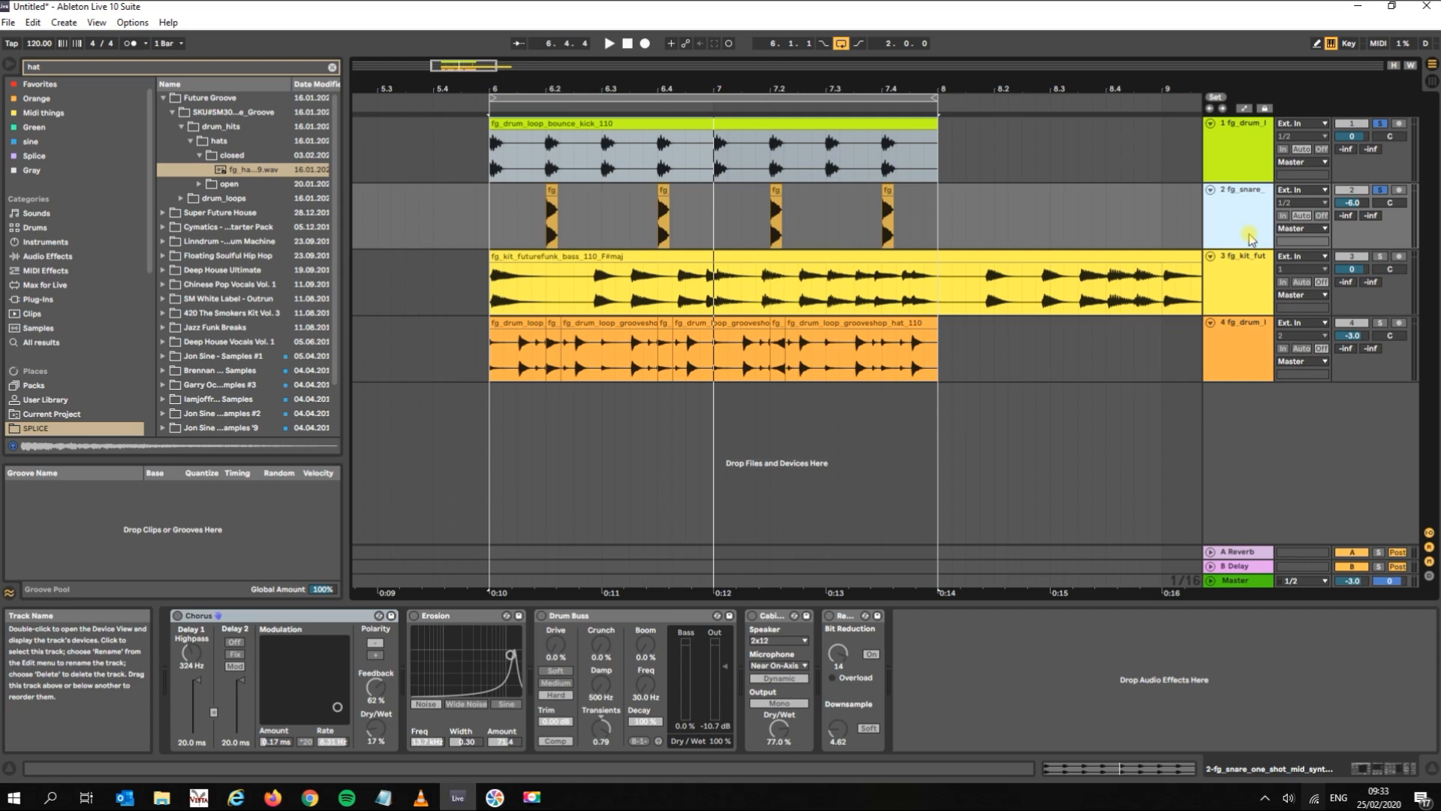
key("space")
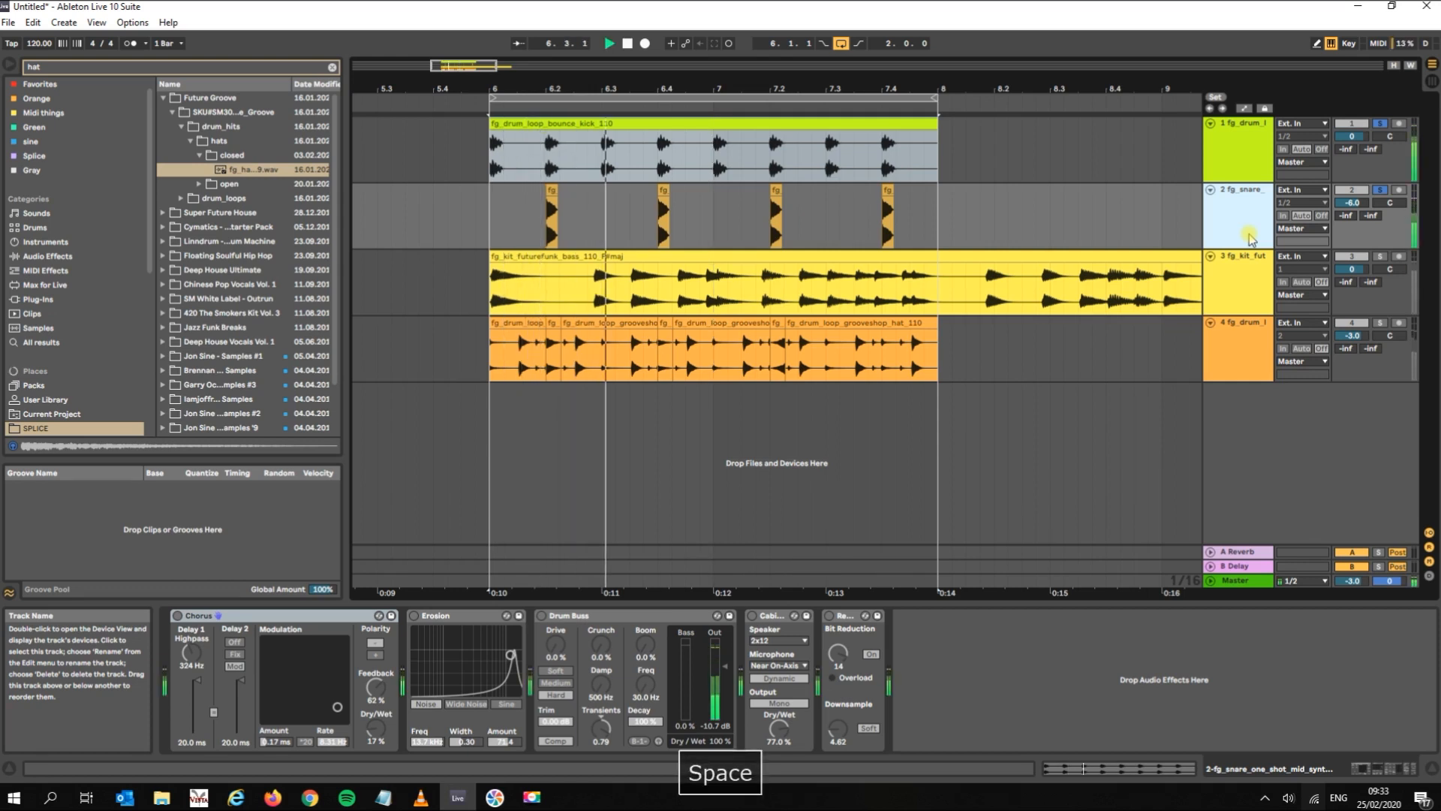
left_click(218, 616)
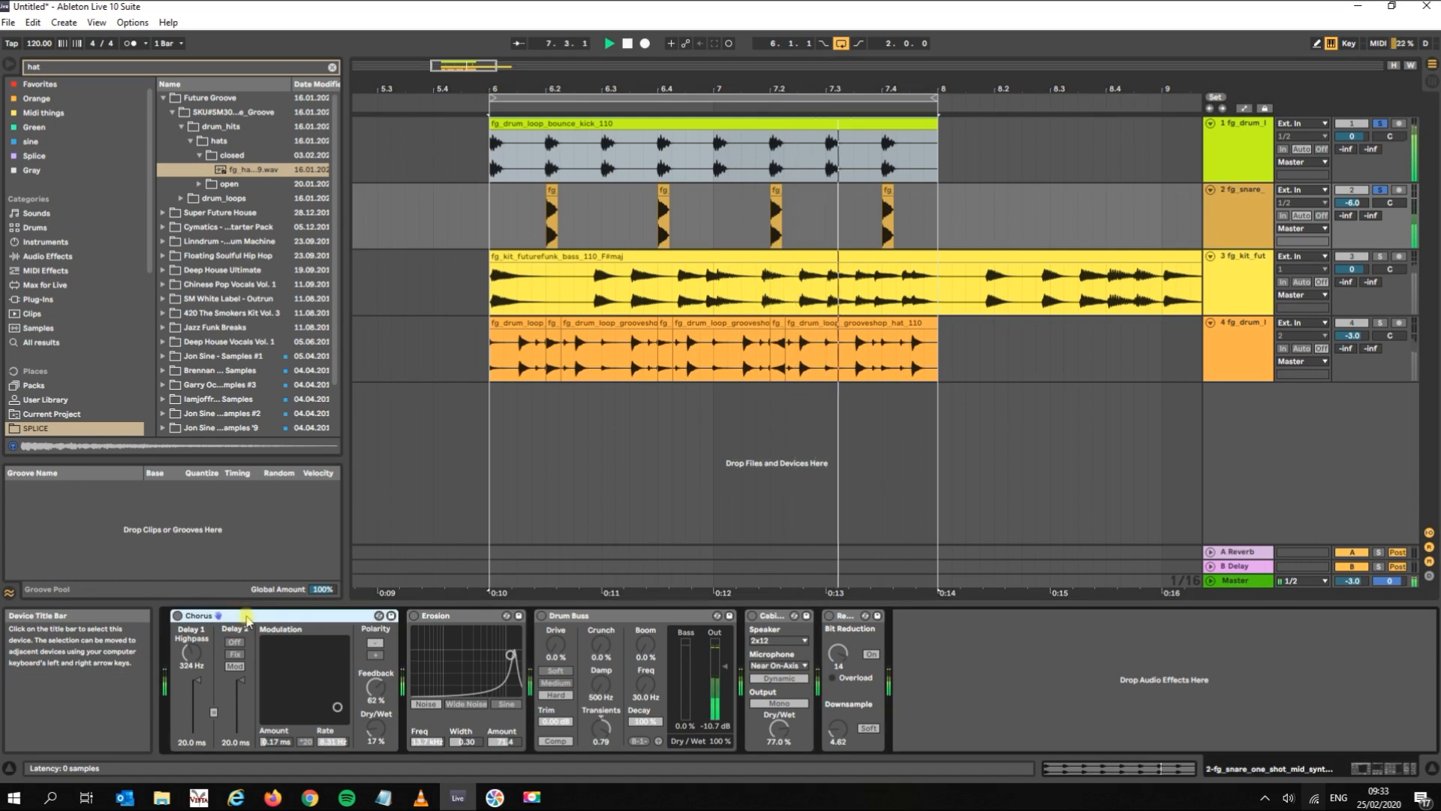
left_click(177, 615)
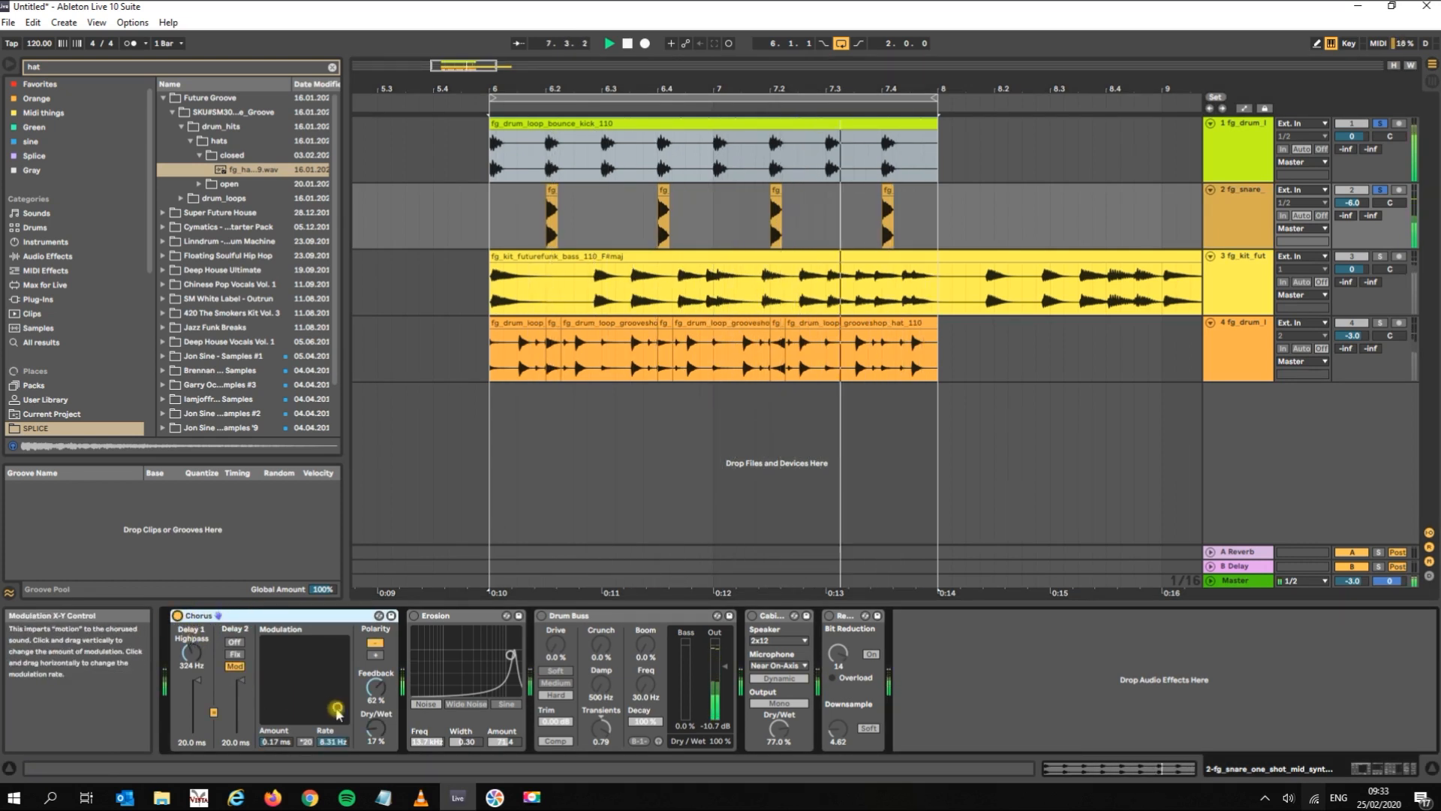
left_click_drag(338, 710, 334, 662)
left_click_drag(192, 656, 192, 691)
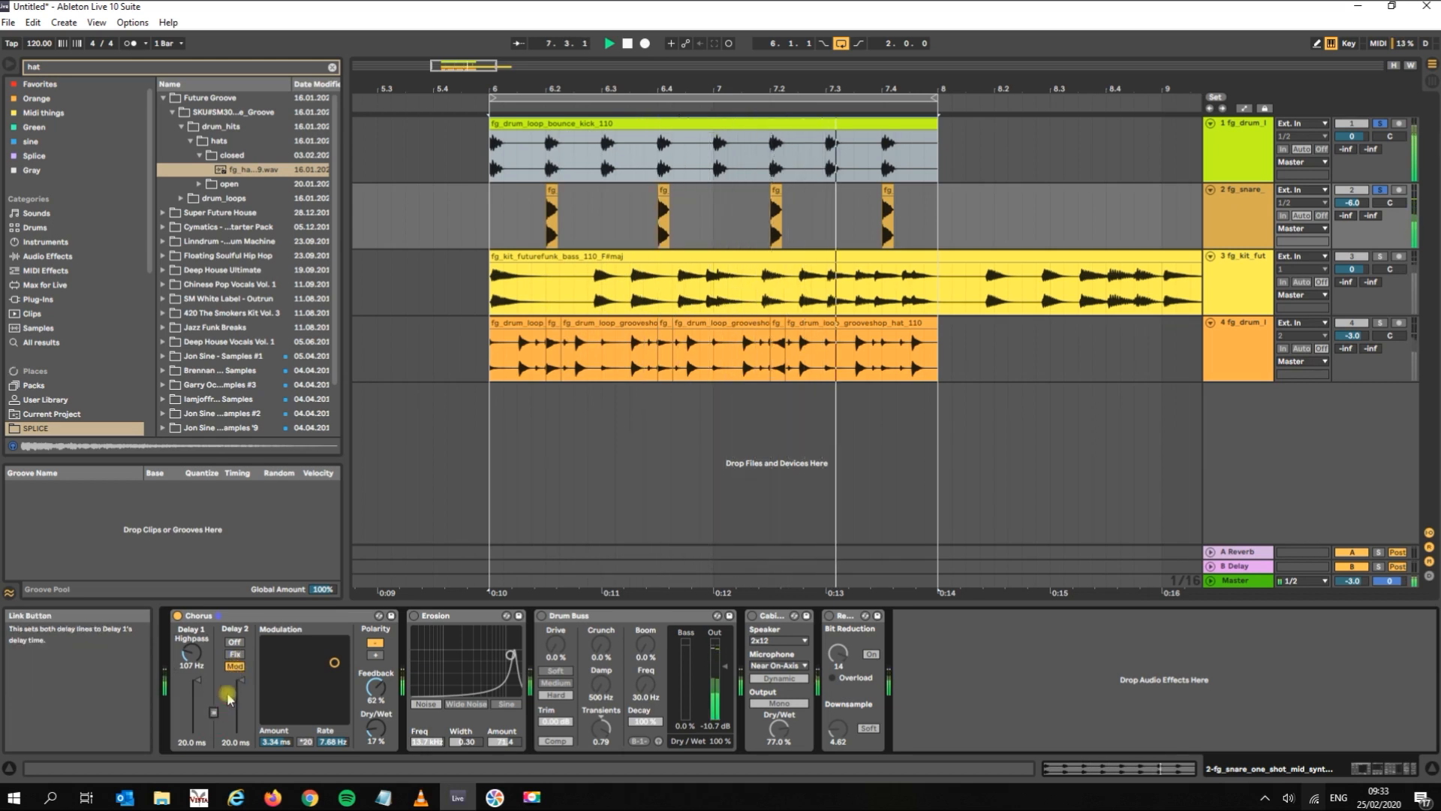
- Set Chorus delay 2 to Fix at 8.11 ms, and try feedback at 87 % and 63 % with dry/wet at 21 %
mouse_move(236, 680)
left_mouse_down()
mouse_move(237, 711)
mouse_move(238, 699)
left_mouse_up()
left_click_drag(374, 687, 375, 673)
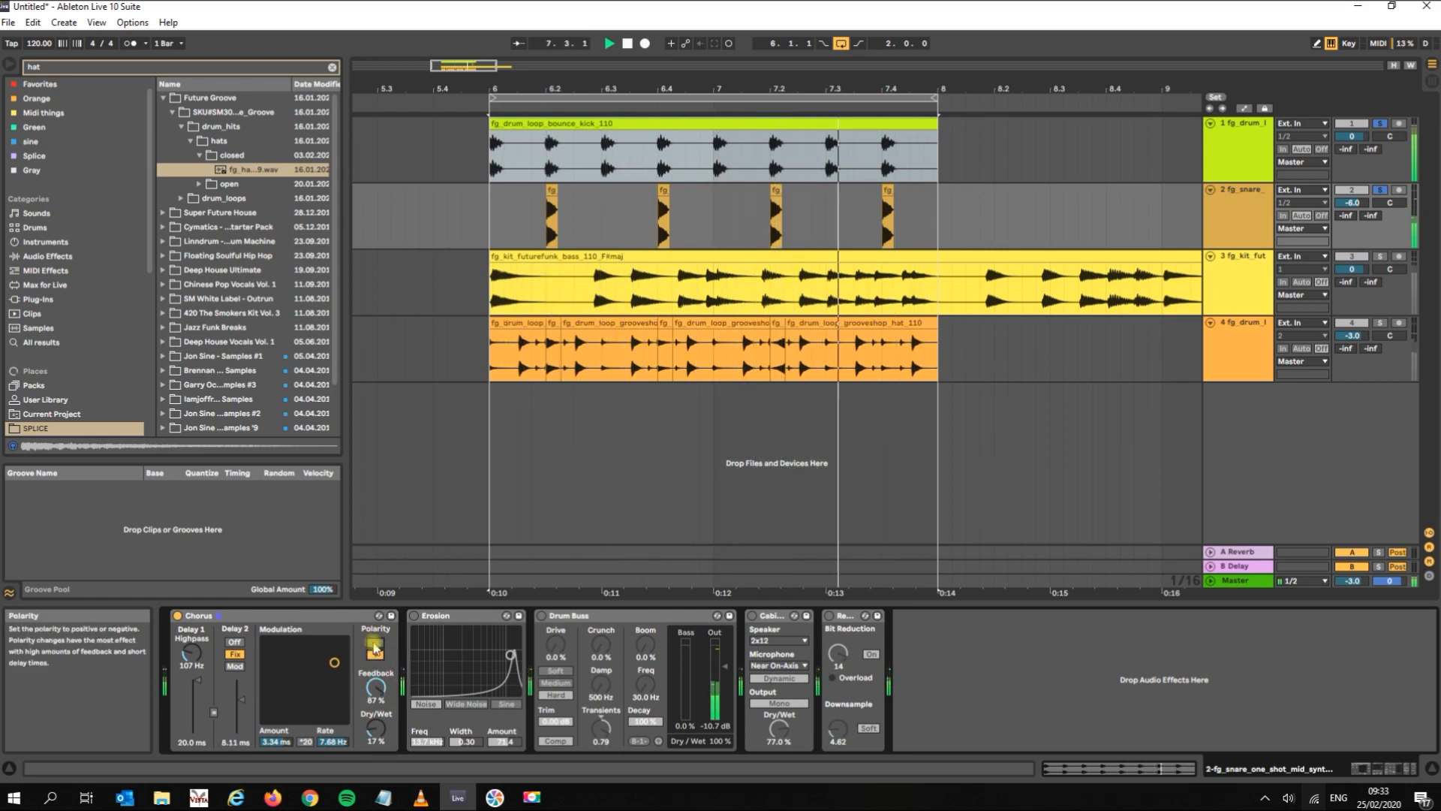
left_click_drag(375, 687, 286, 650)
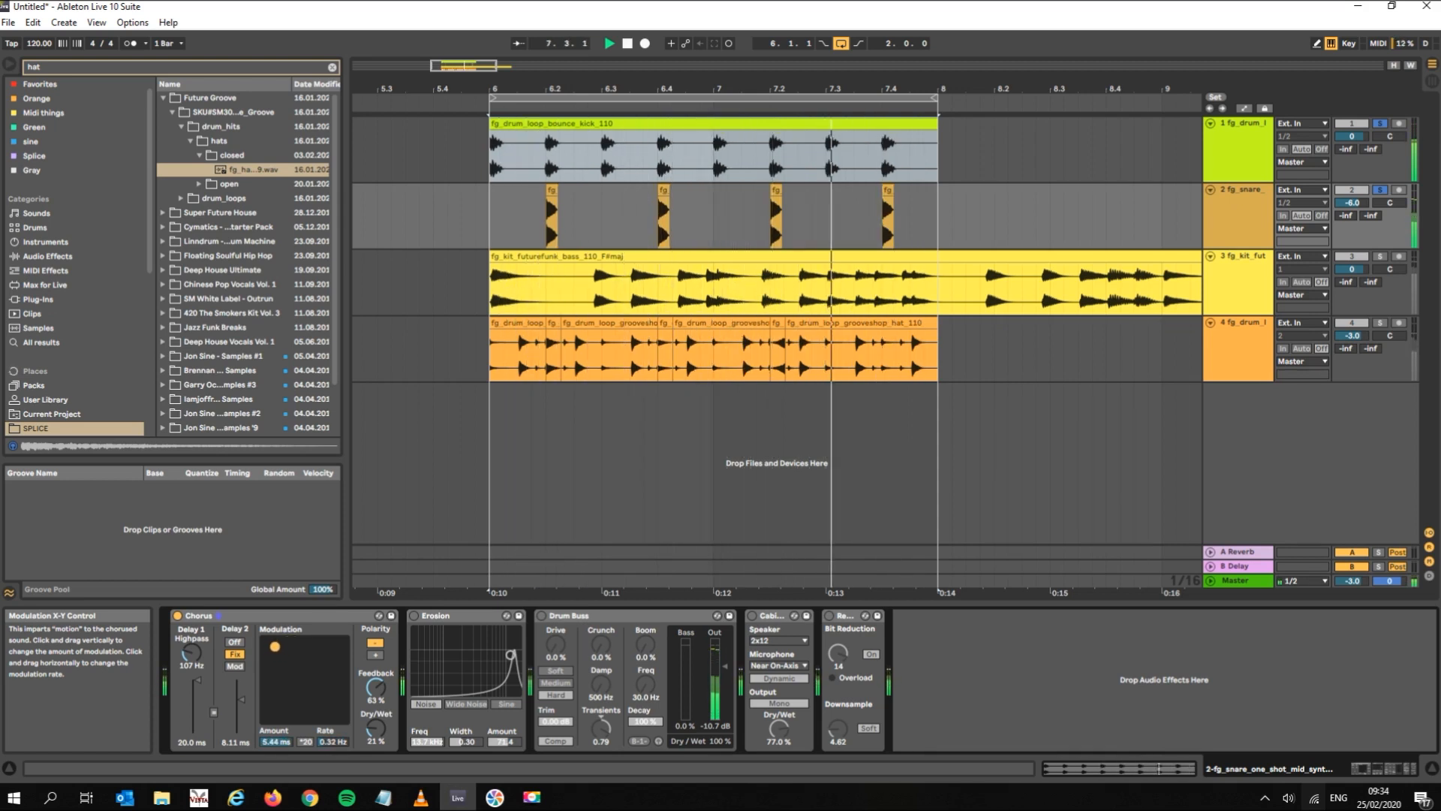
- Set the Chorus modulation to 4.90 ms at 0.91 Hz, feedback to 37 % and highpass to 155 Hz, and turn the effect off with playback stopped
left_click_drag(379, 680, 379, 702)
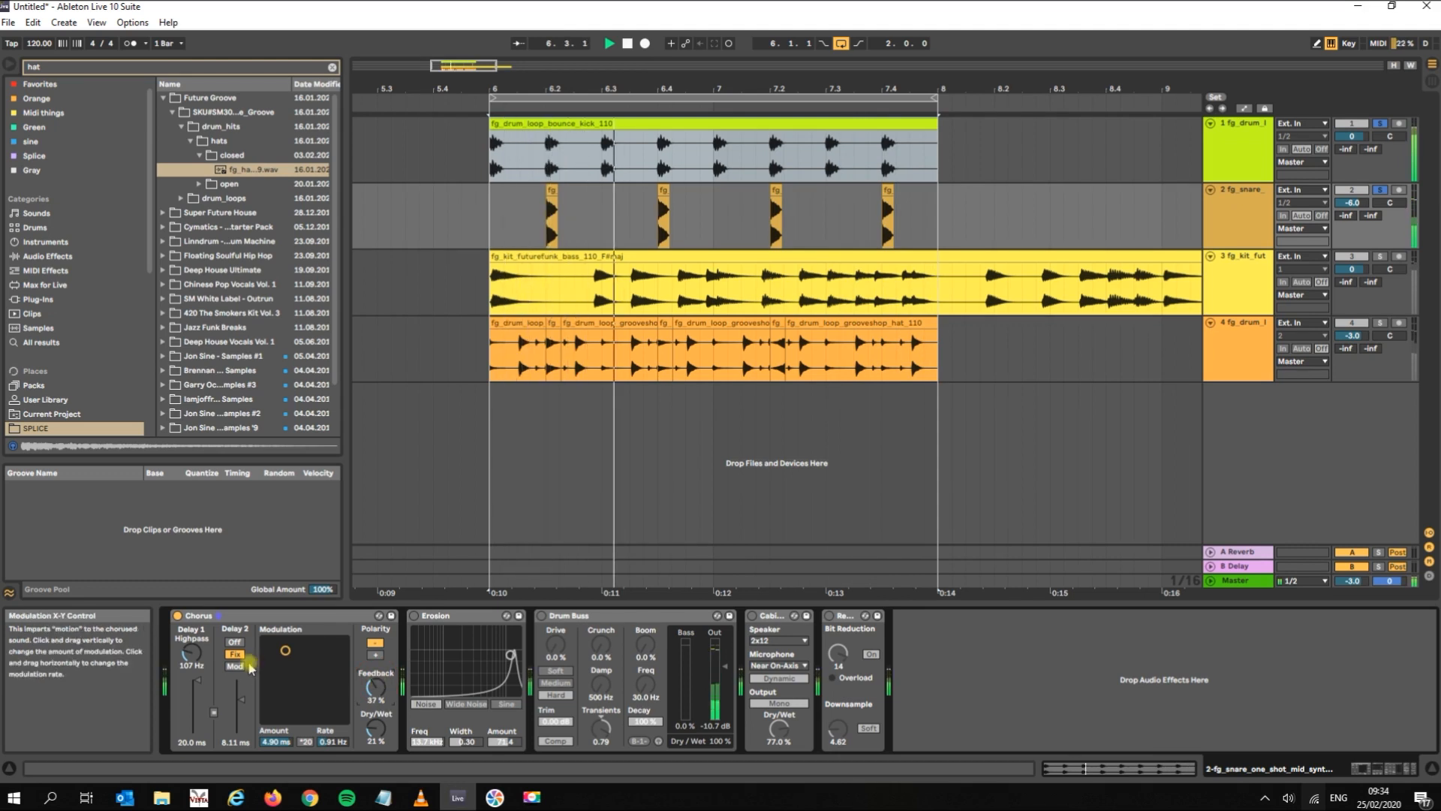
left_click_drag(192, 651, 192, 664)
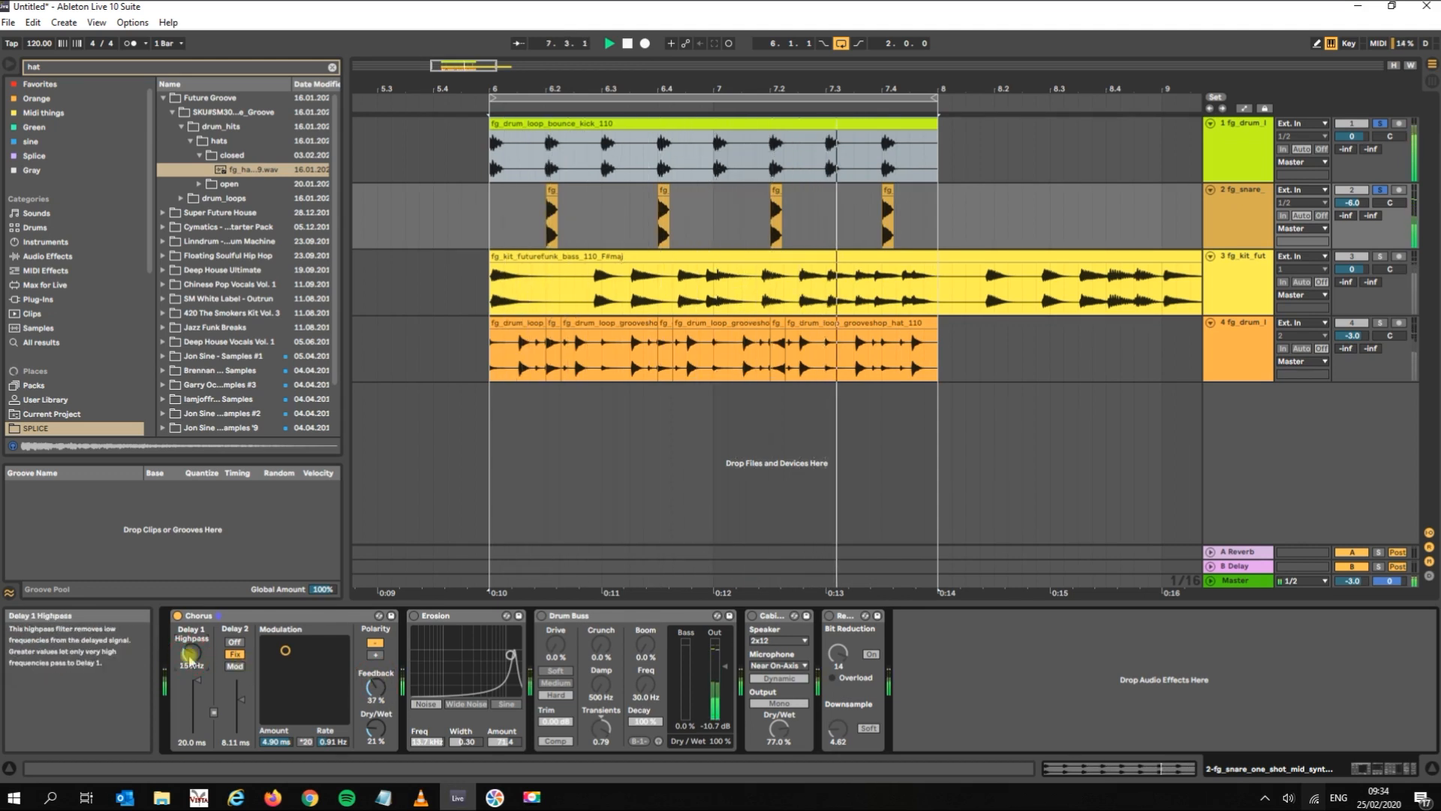
key("space")
left_click(178, 616)
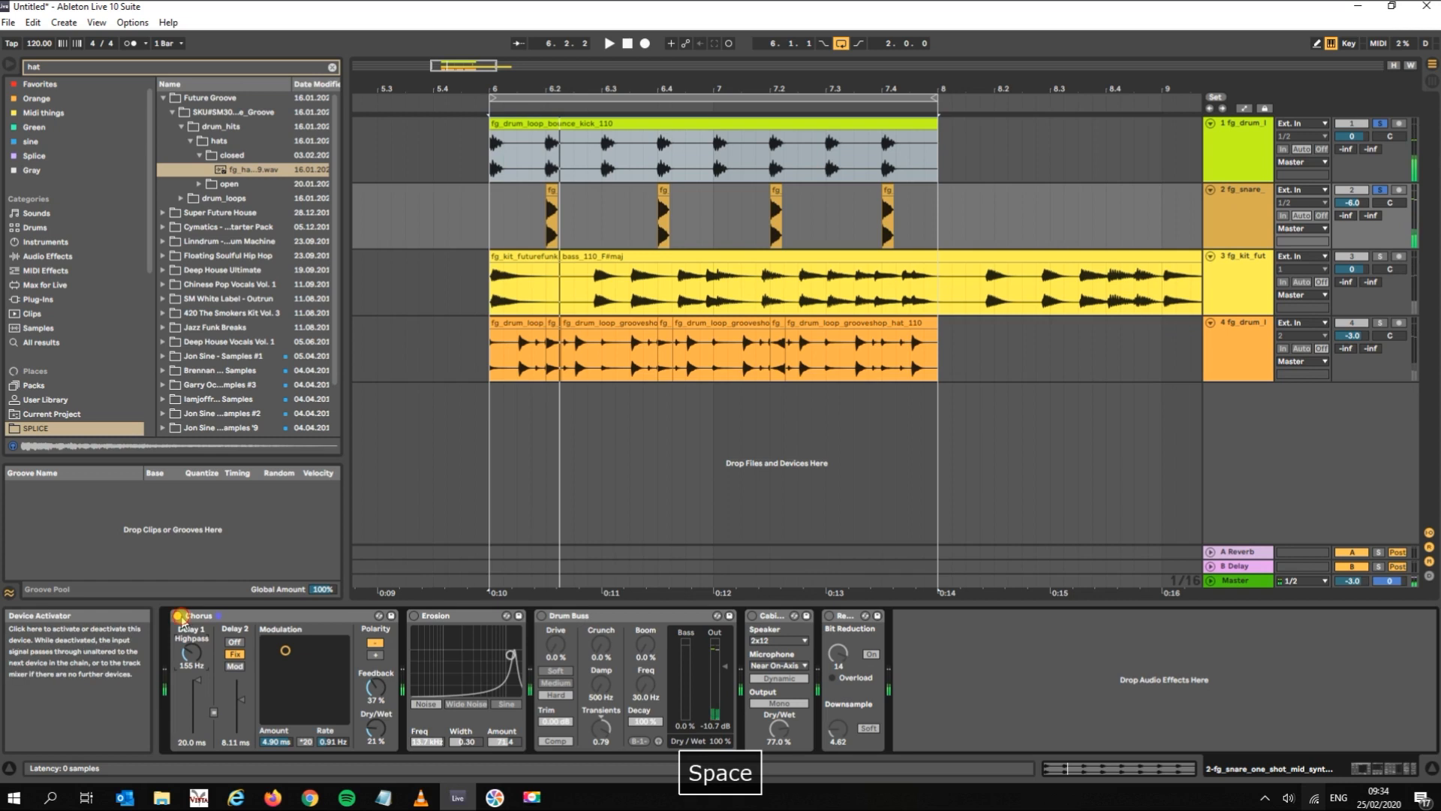
- Turn on Erosion during playback and set its noise to 14.1 kHz with amount 173, stopping playback when done
left_click(438, 616)
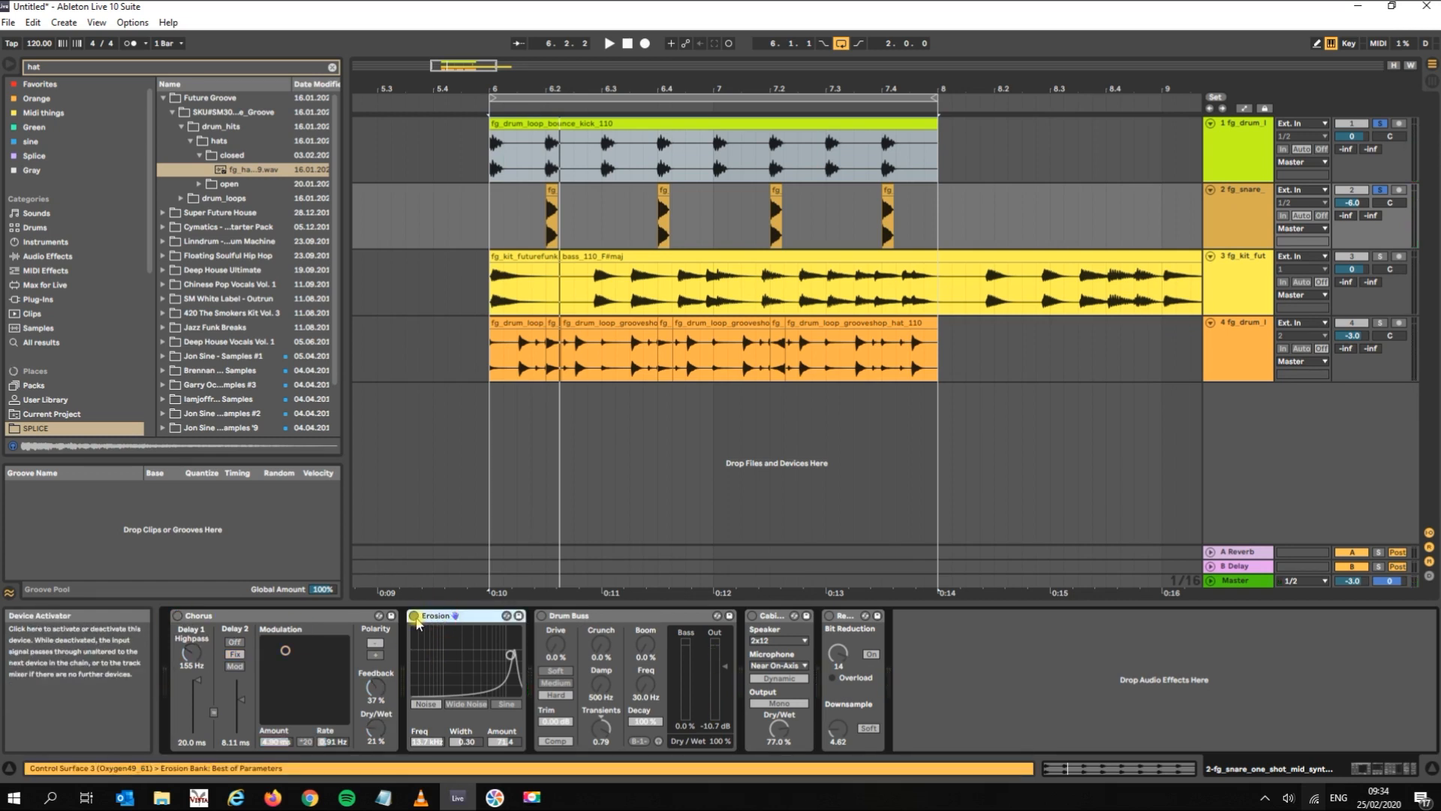
key("space")
left_click(414, 616)
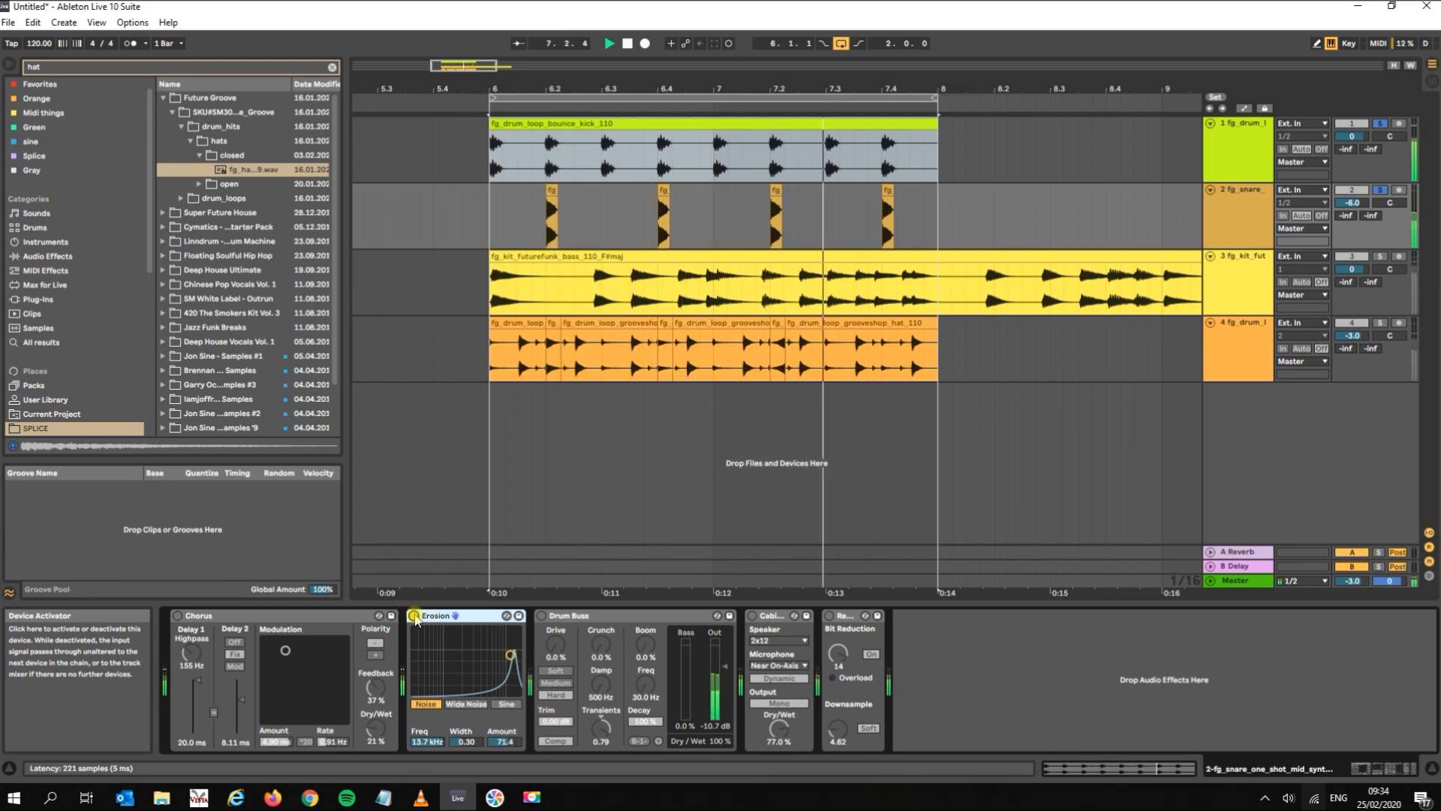
mouse_move(511, 654)
left_mouse_down()
mouse_move(506, 635)
mouse_move(508, 668)
mouse_move(516, 630)
left_mouse_up()
key("space")
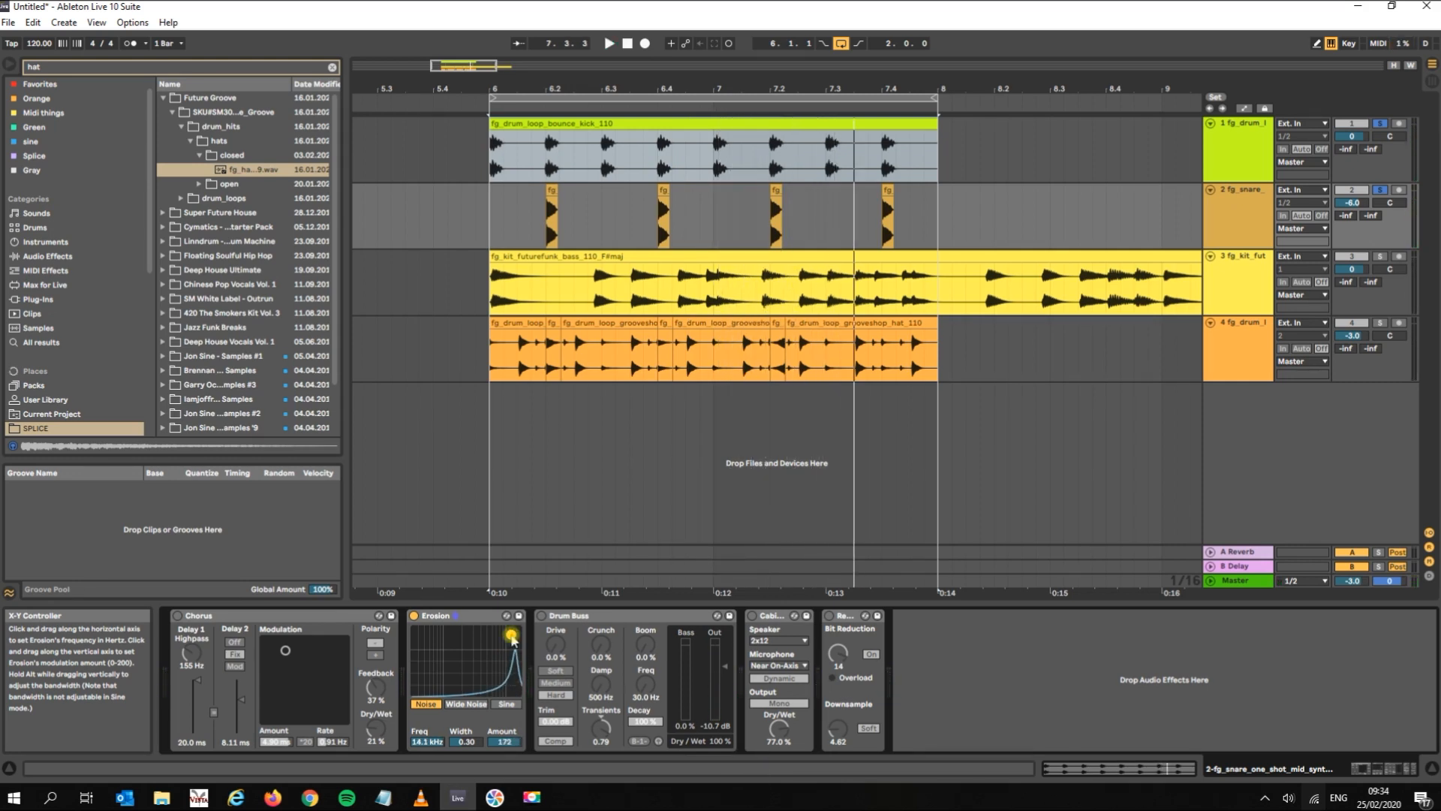
- Resume playback, try the Erosion noise at 8.69 kHz with amount 111, and set it to 11.1 kHz with amount 118
key("space")
left_click_drag(511, 635, 512, 630)
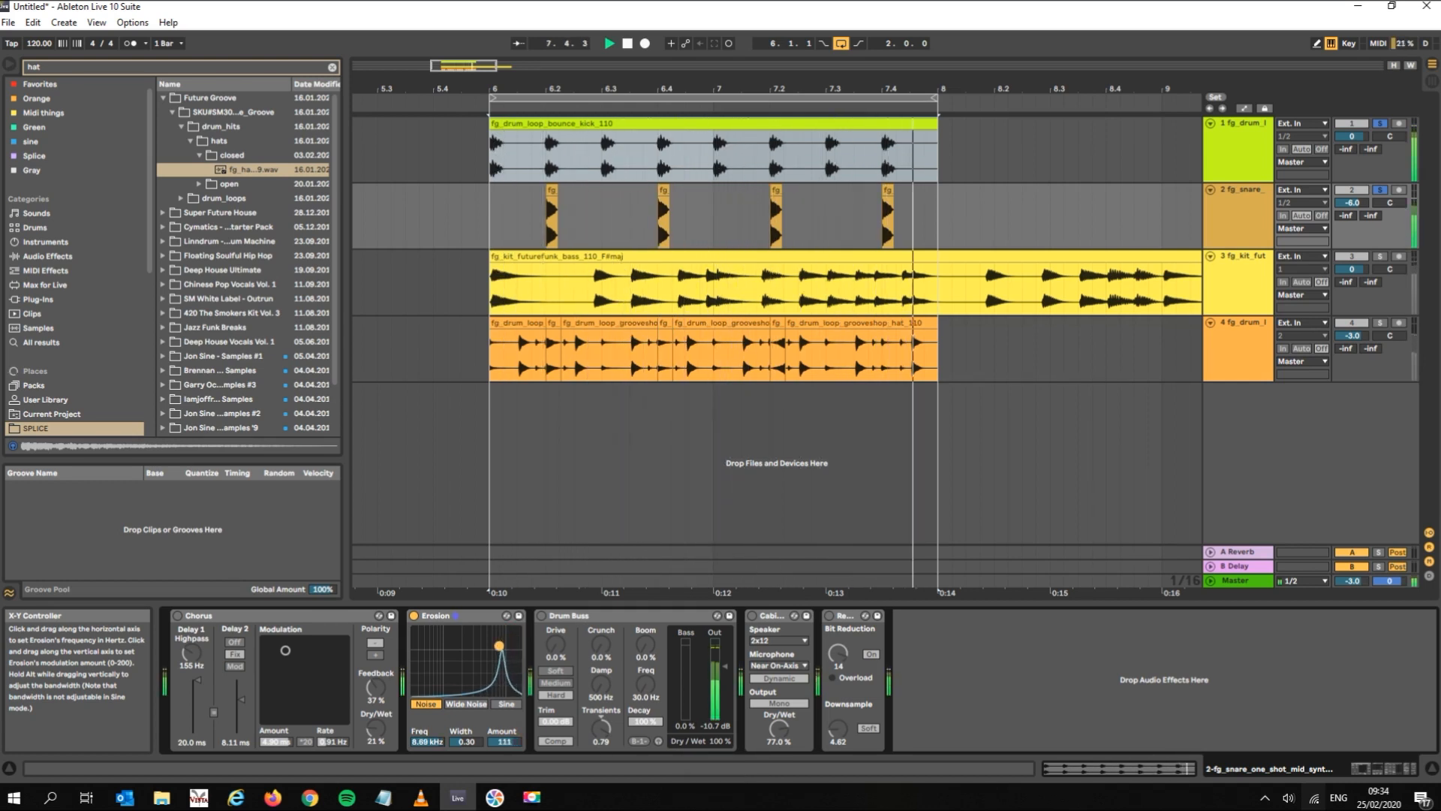
left_click_drag(515, 641, 505, 644)
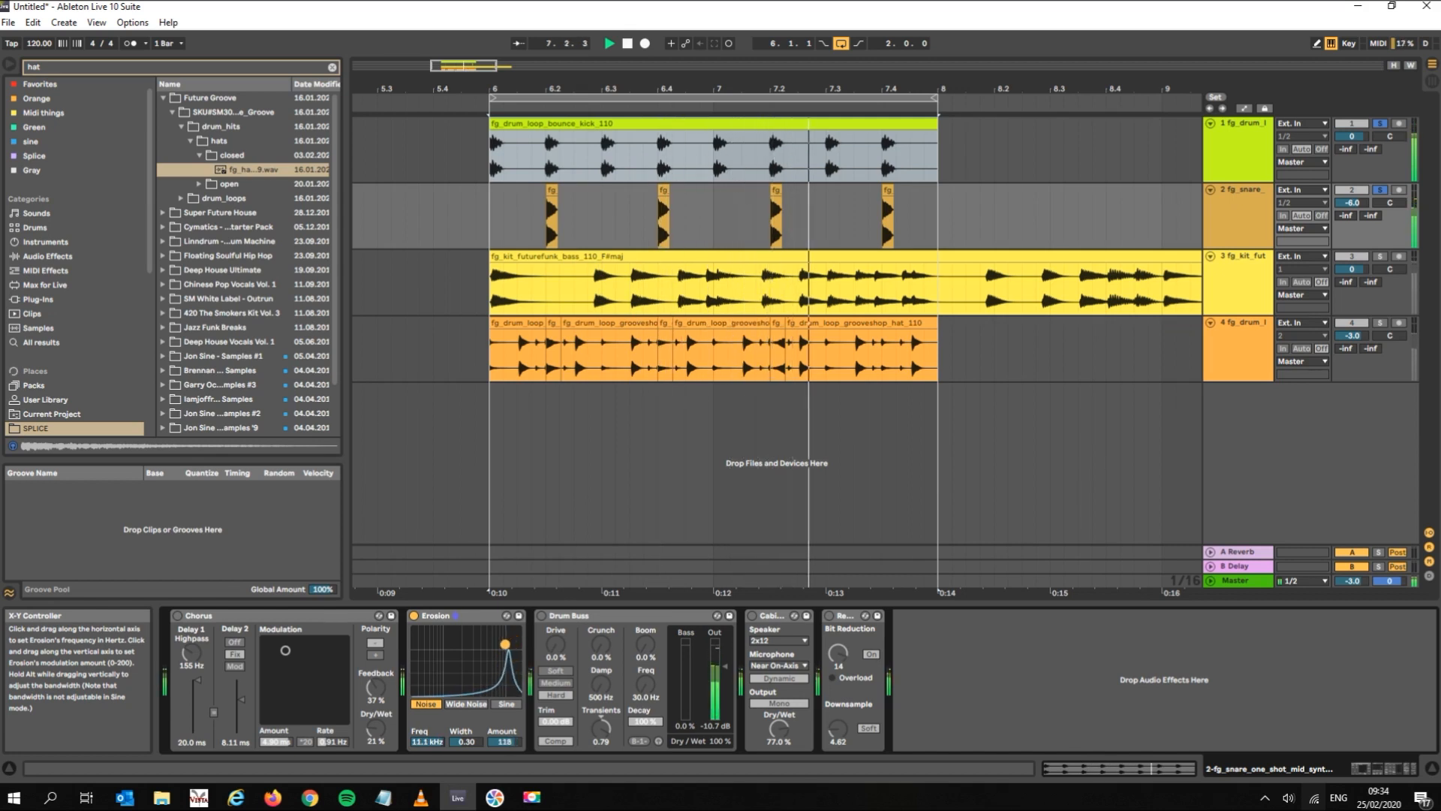
- Switch Erosion to Wide Noise, try 15.9 kHz with amount 181, and lower it to 13.3 kHz with amount 158
left_click(465, 704)
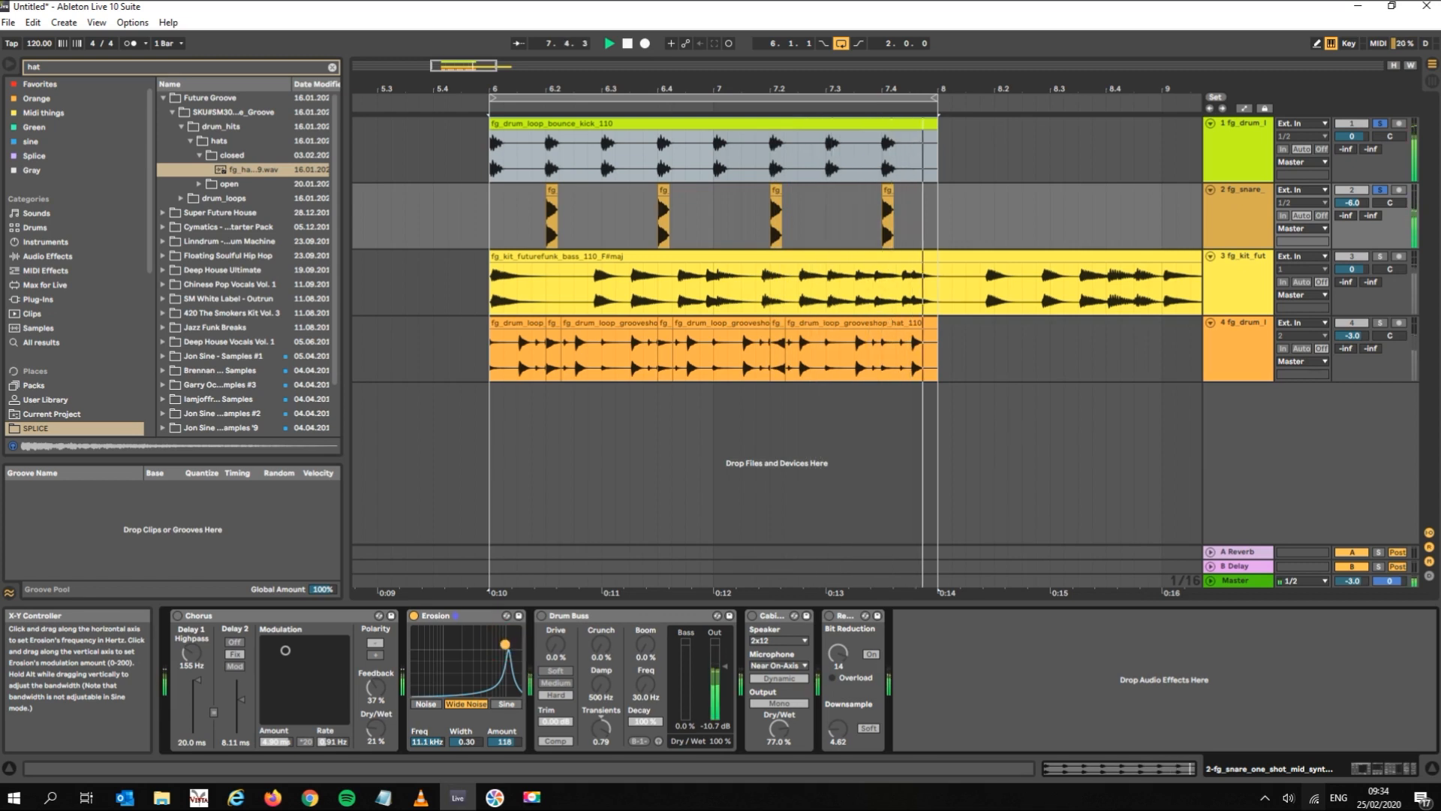
left_click_drag(506, 644, 514, 633)
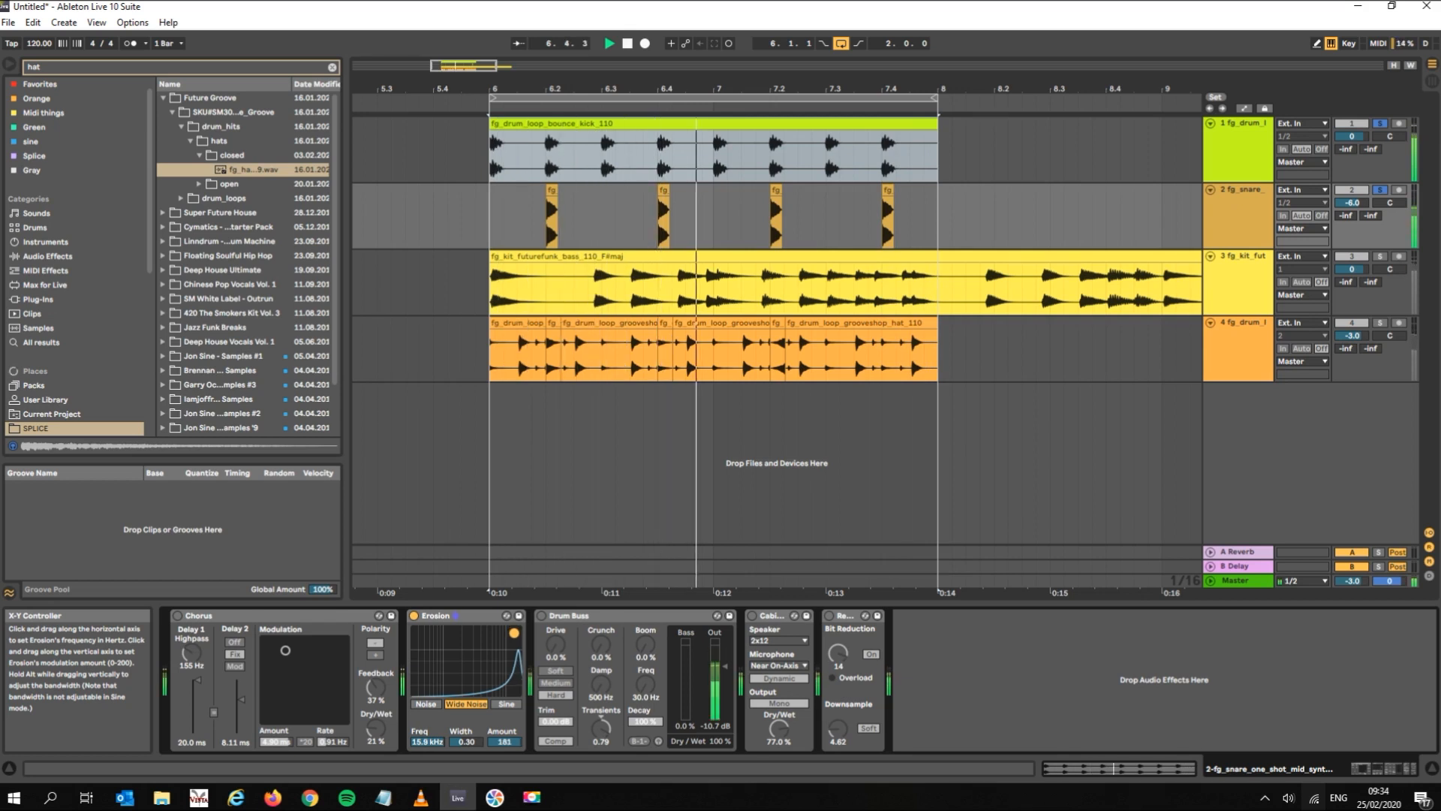
left_click_drag(515, 630, 510, 637)
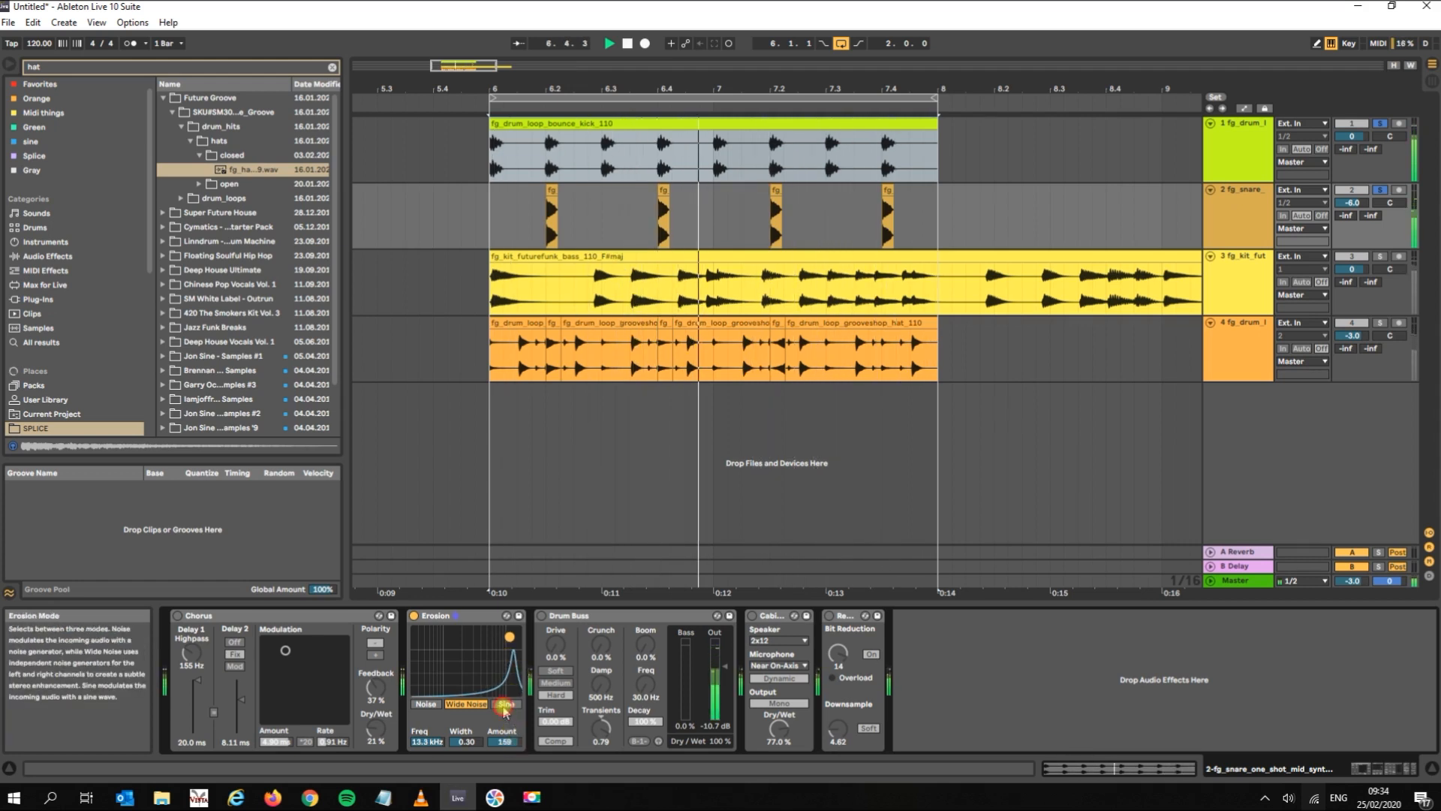
- Try Erosion's Sine mode at 1.50 kHz with amount 40.7, and return to Wide Noise at 11.4 kHz with amount 118
left_click(504, 705)
left_click_drag(509, 639, 455, 663)
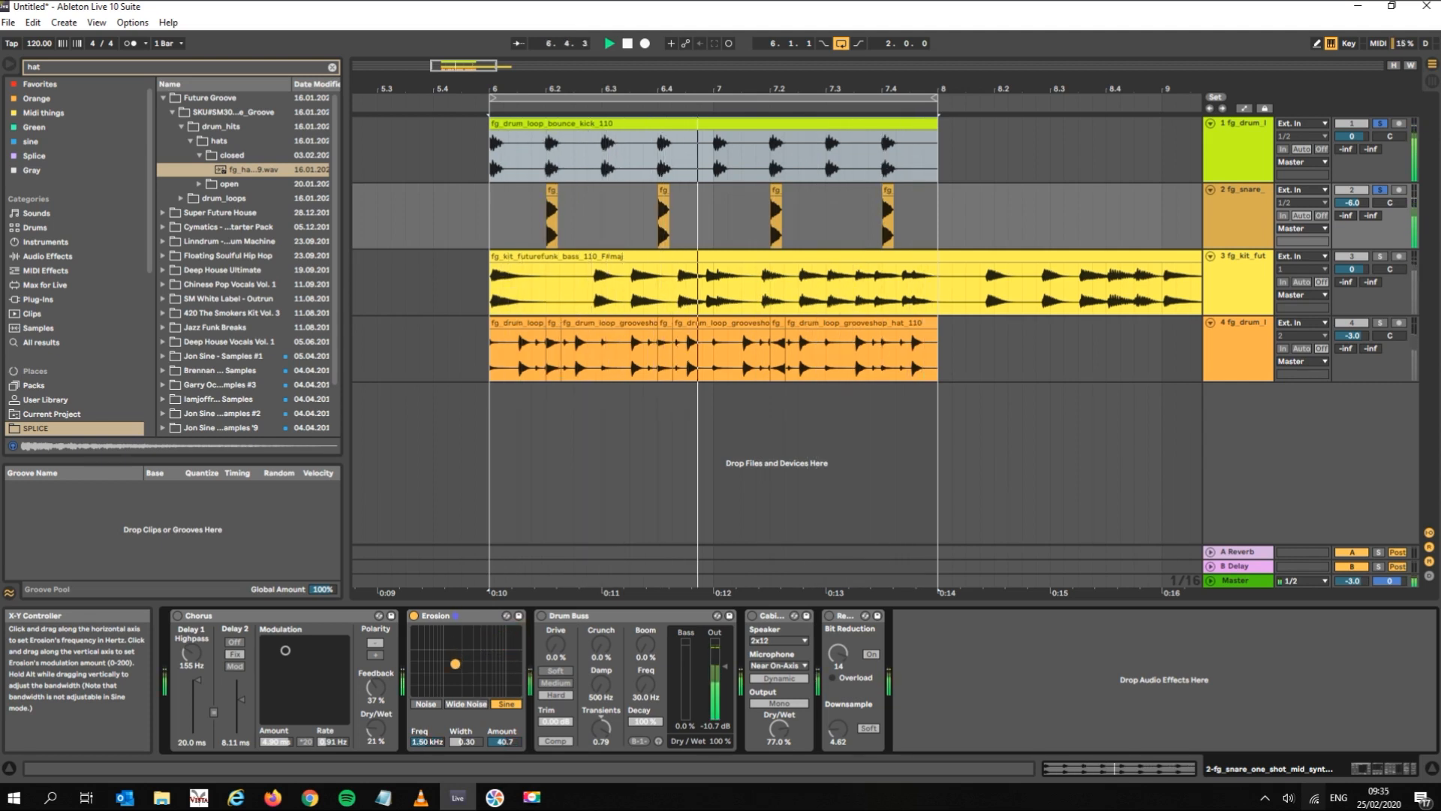
left_click_drag(478, 682, 508, 640)
left_click(466, 704)
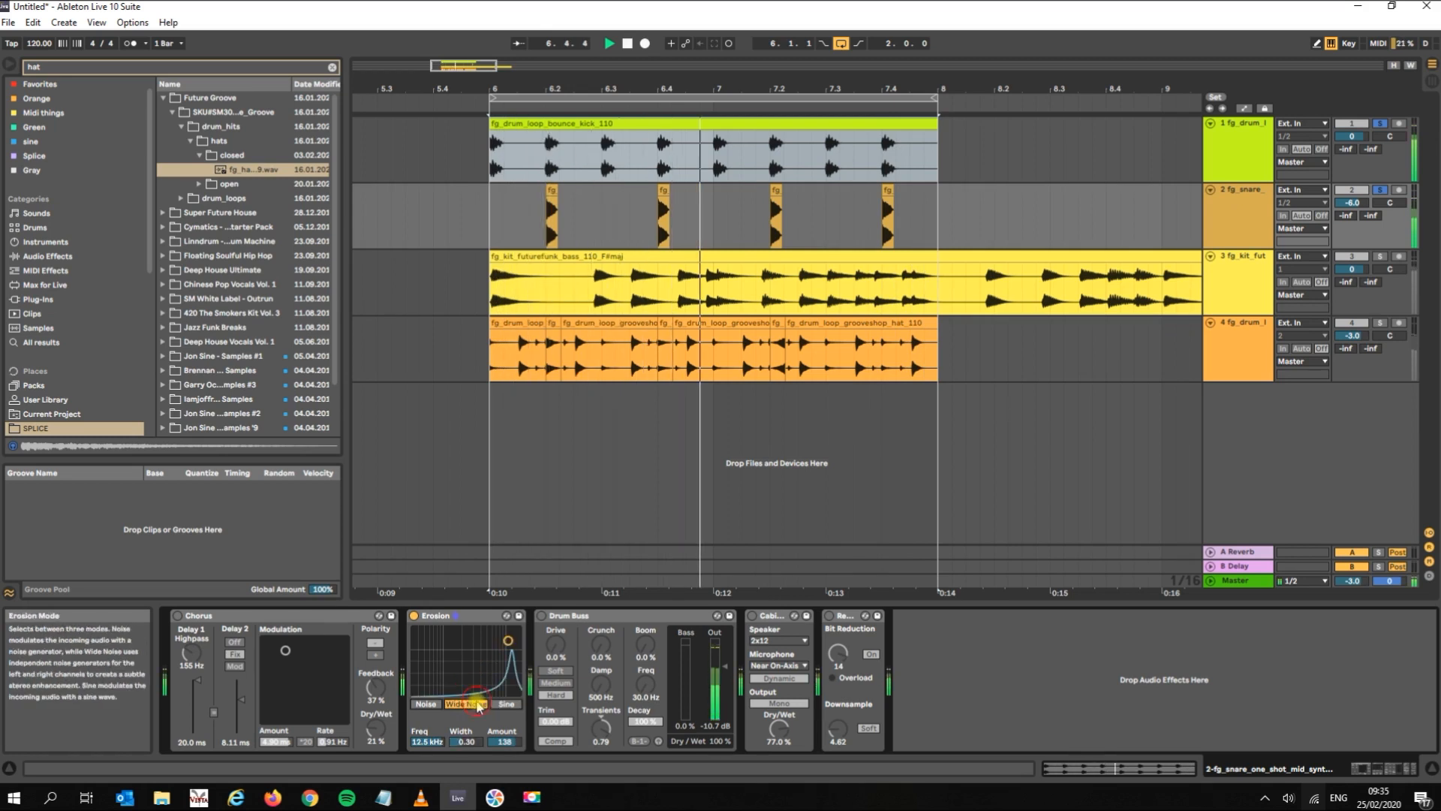
left_click_drag(508, 645, 506, 636)
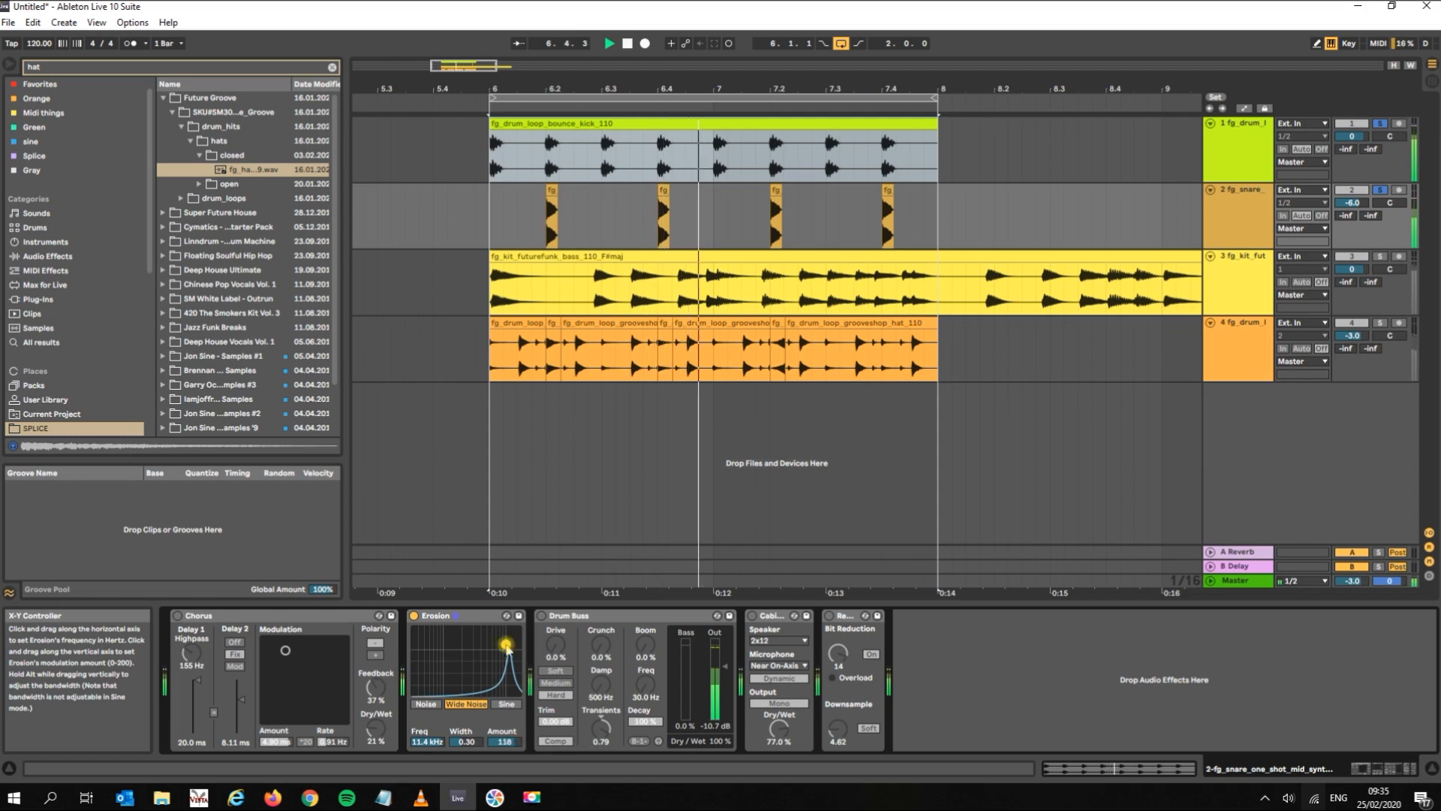
- Combine Chorus with Erosion at 11.8 kHz and amount 150, setting Chorus modulation to 2.01 ms at 1.59 Hz and dry/wet to 18 %
left_click(178, 617)
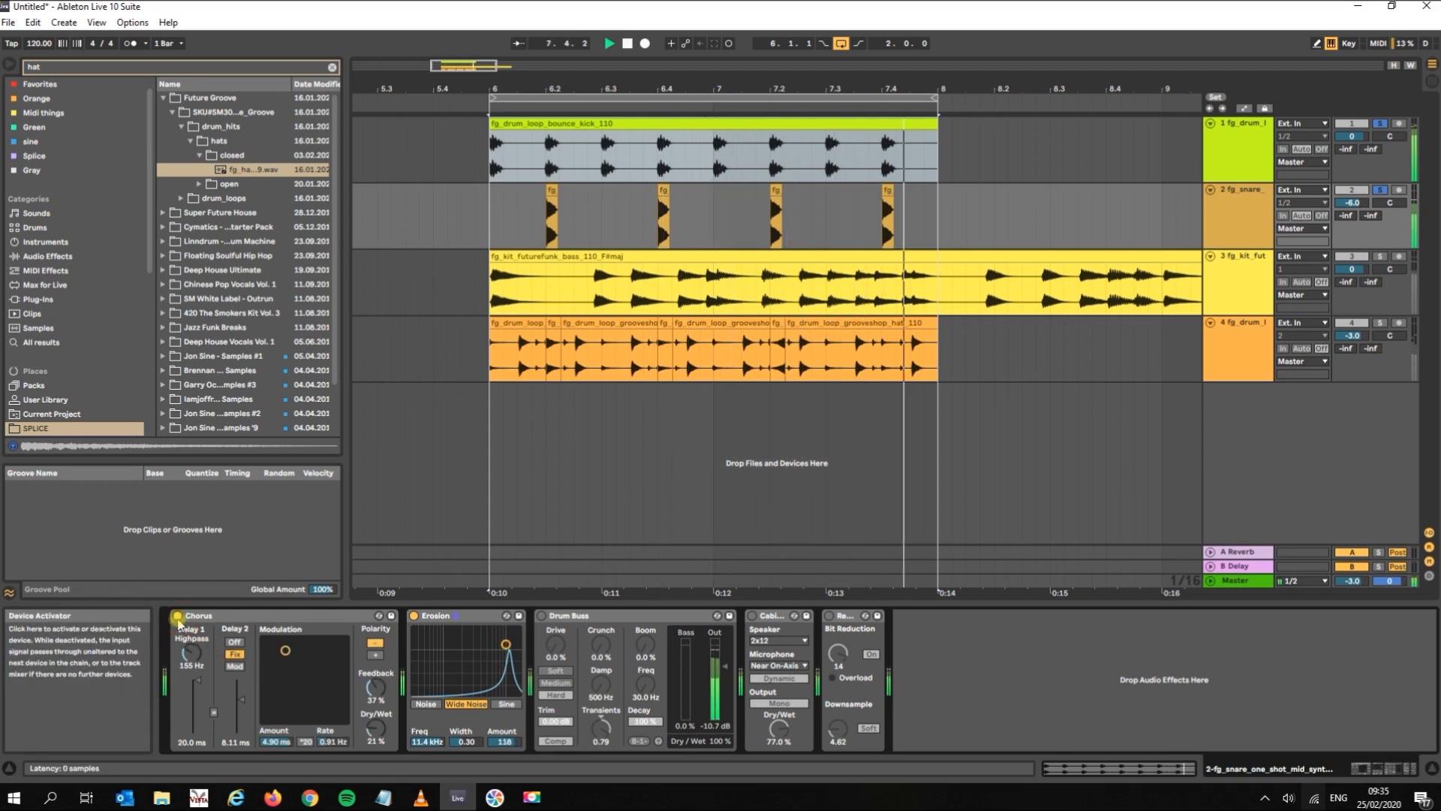
left_click_drag(503, 658, 506, 638)
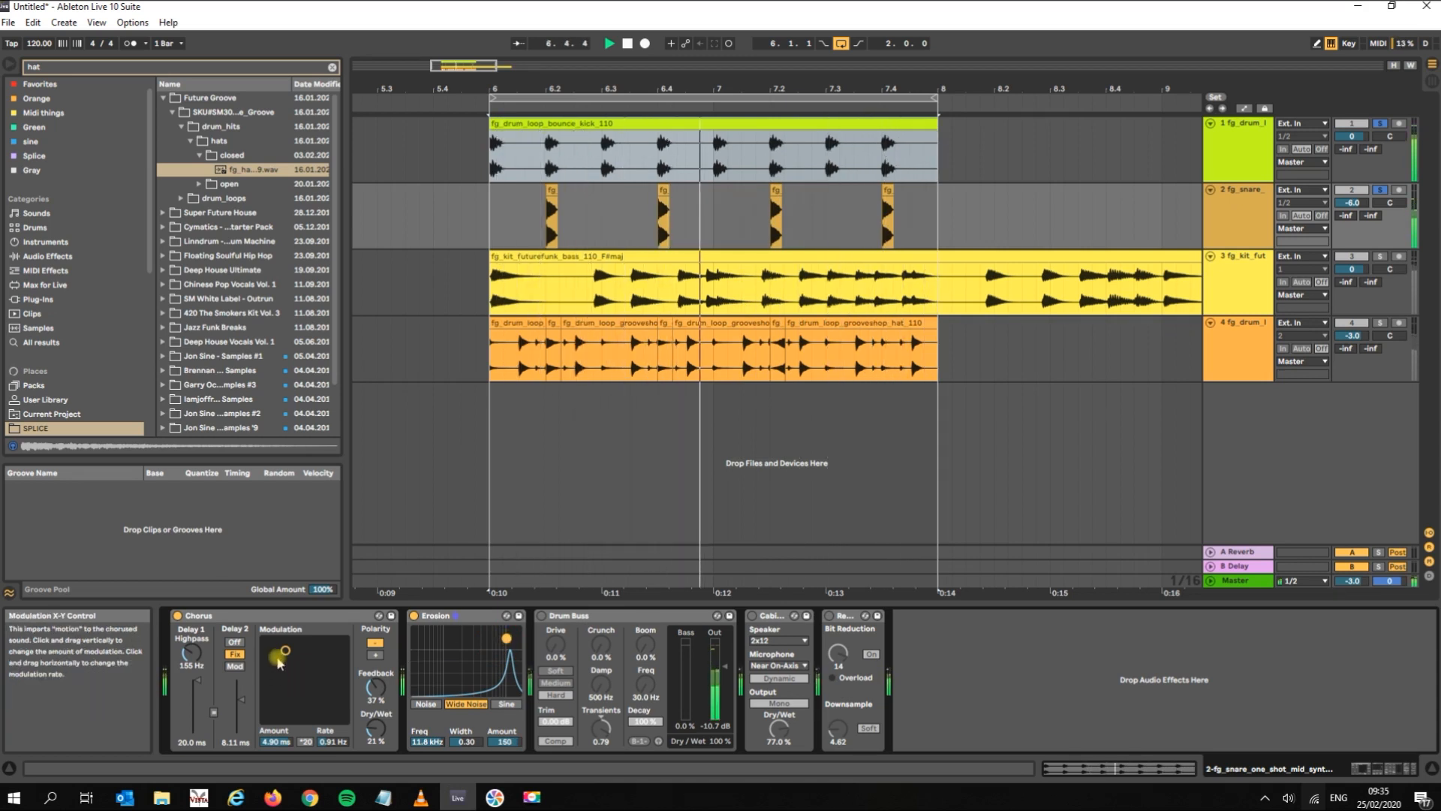
left_click_drag(287, 674, 294, 675)
left_click_drag(372, 728, 372, 732)
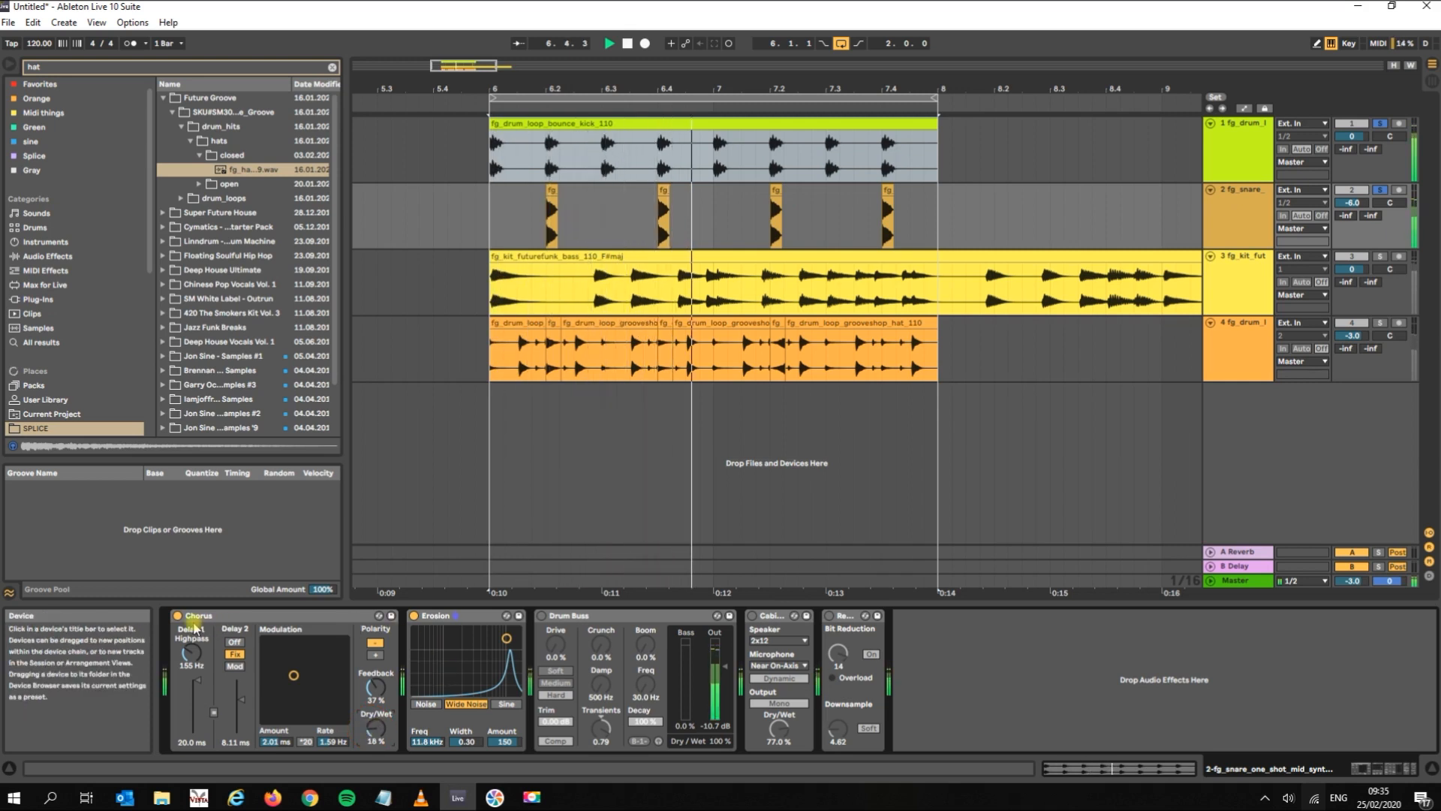
- Turn off Chorus and Erosion with playback stopped, and select the snare track's Drum Buss
key("space")
left_click(179, 617)
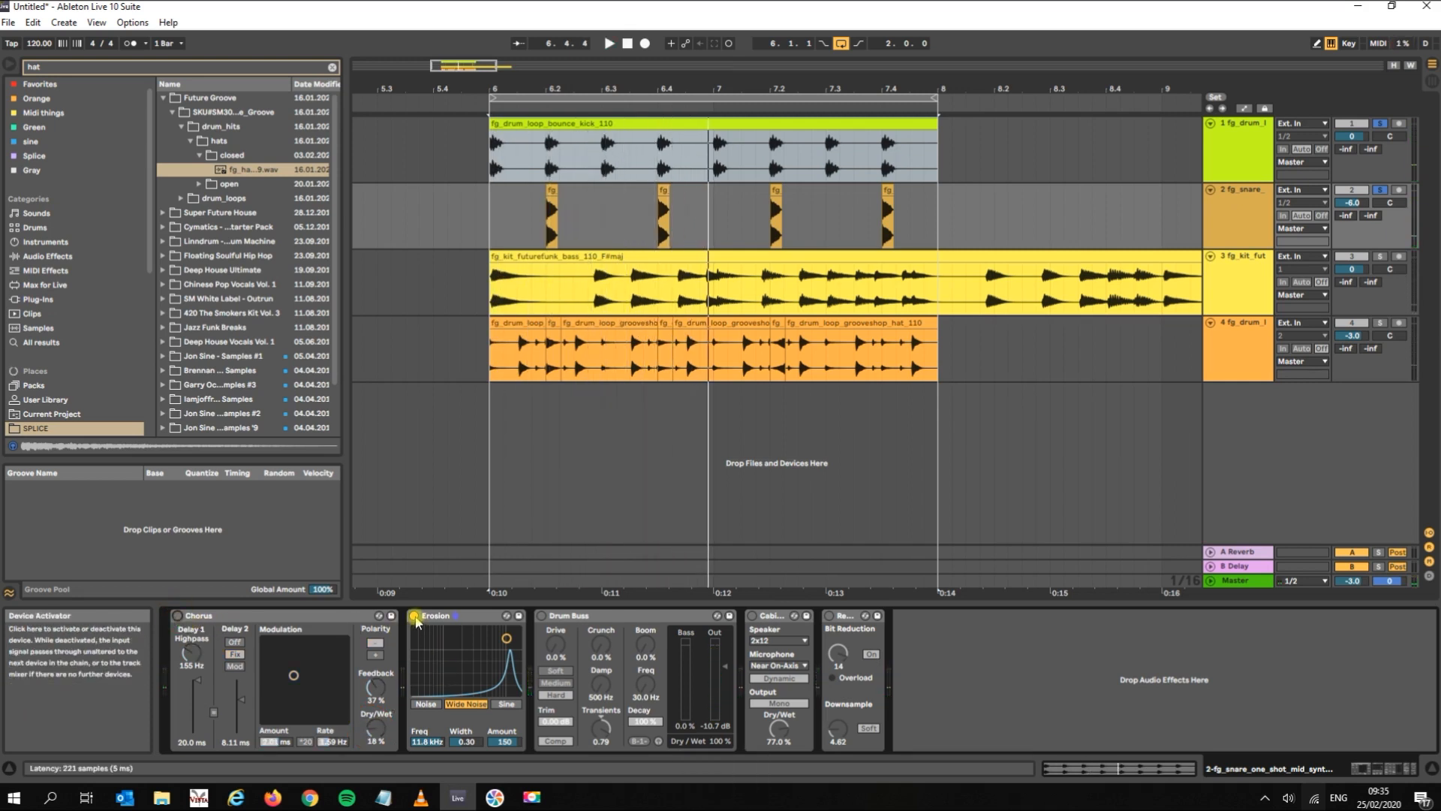
left_click(590, 621)
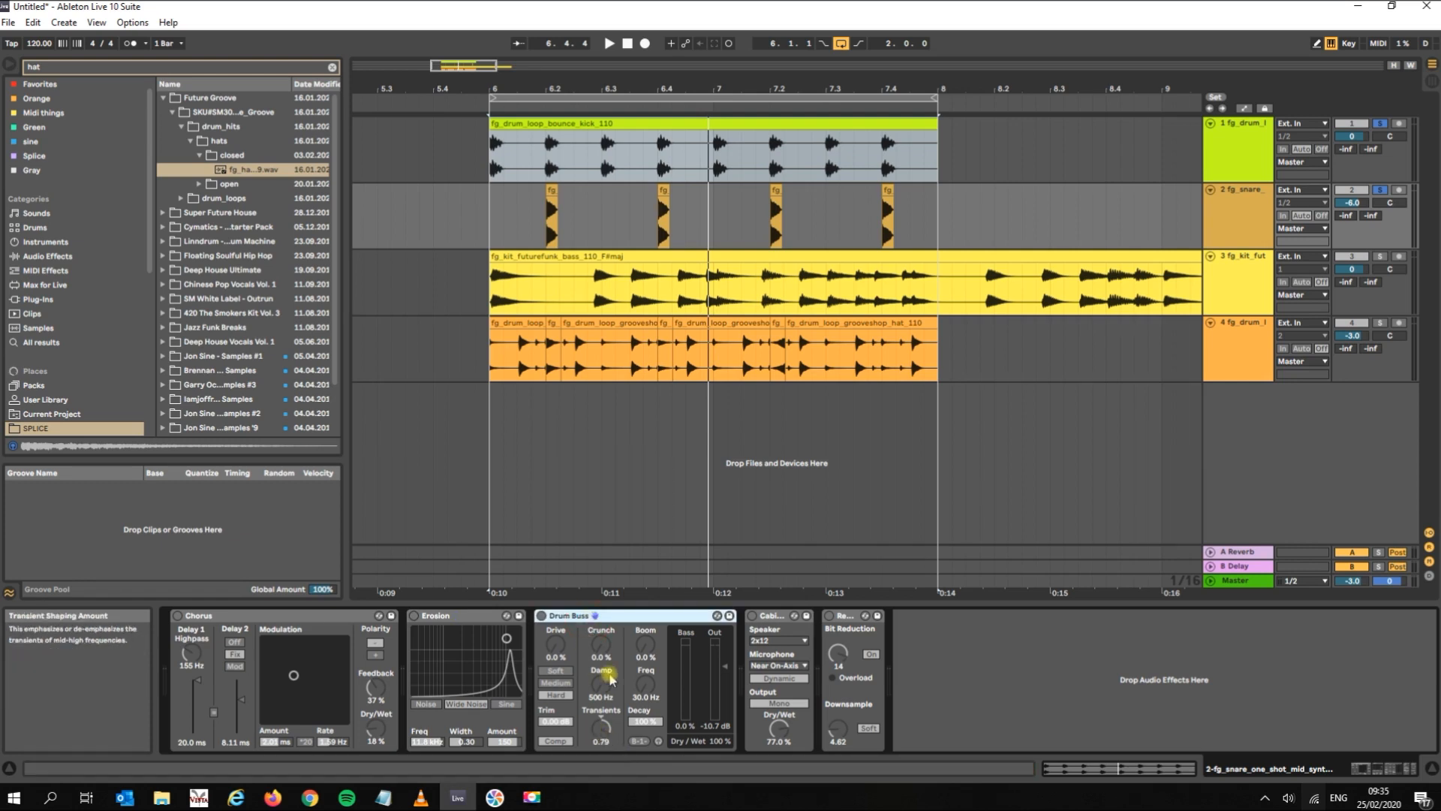
- Turn on the snare's Drum Buss with Soft distortion, and during playback set Transients to 0.62 and Crunch to 29 %
left_click(601, 726)
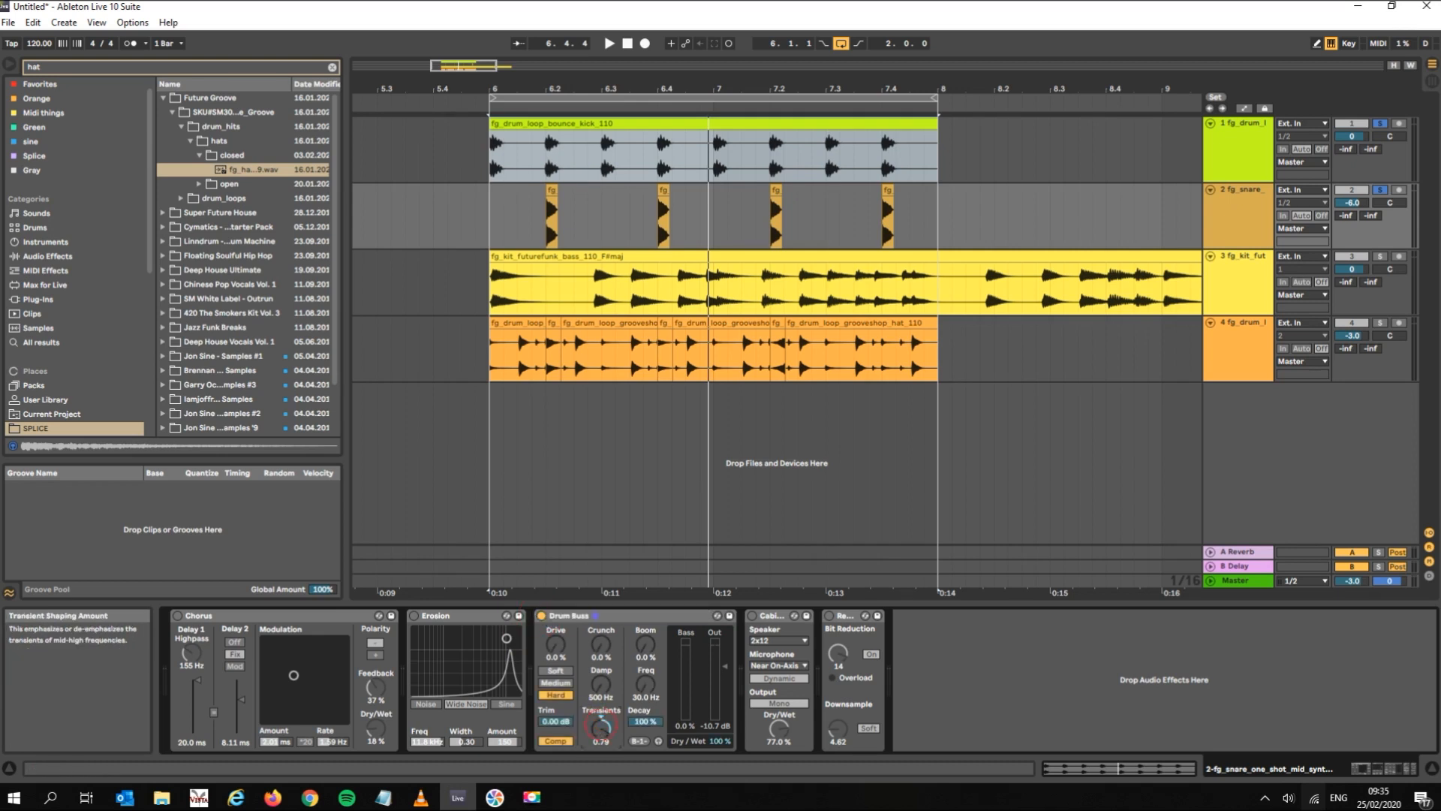
left_click(554, 670)
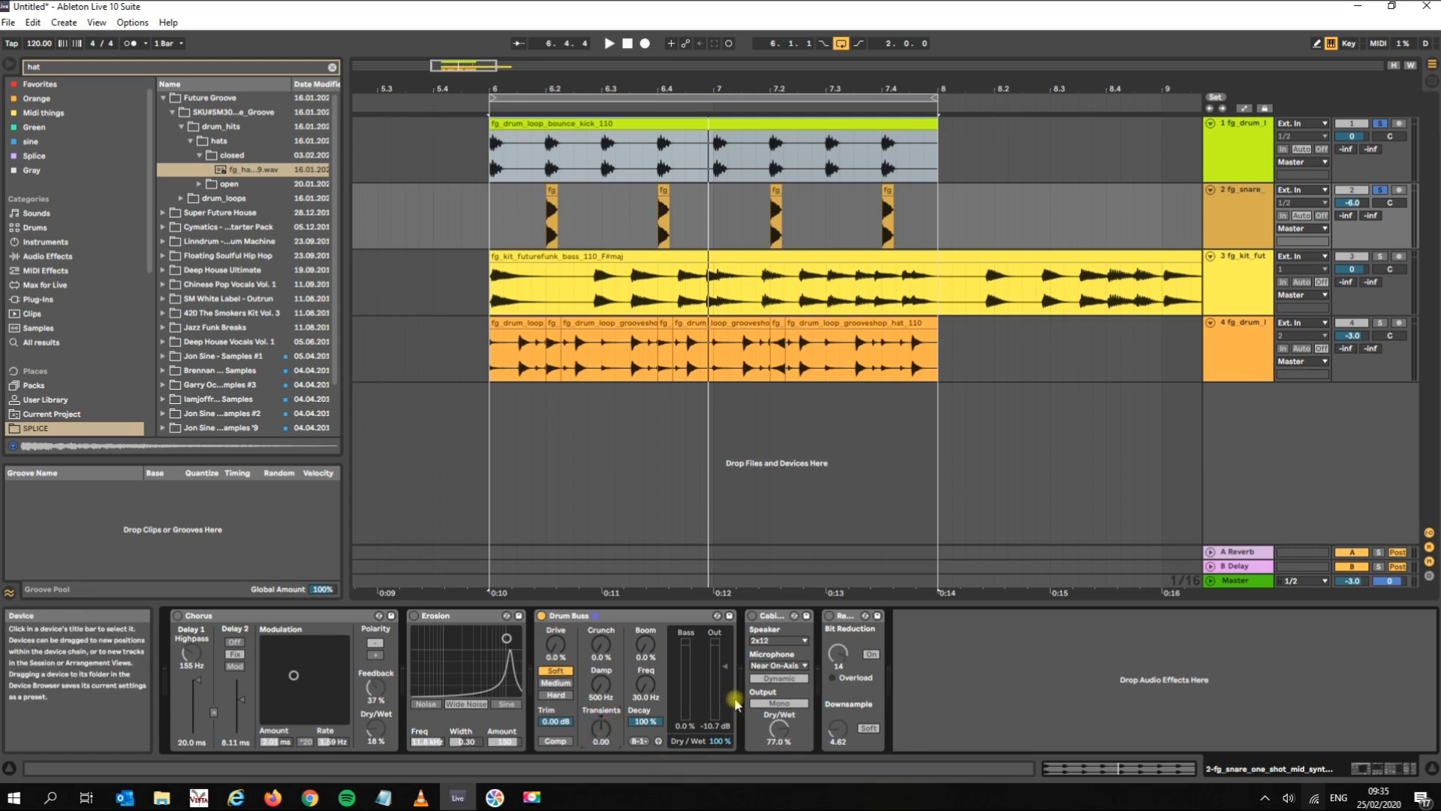
key("space")
left_click_drag(602, 726, 608, 727)
left_click_drag(600, 644, 600, 623)
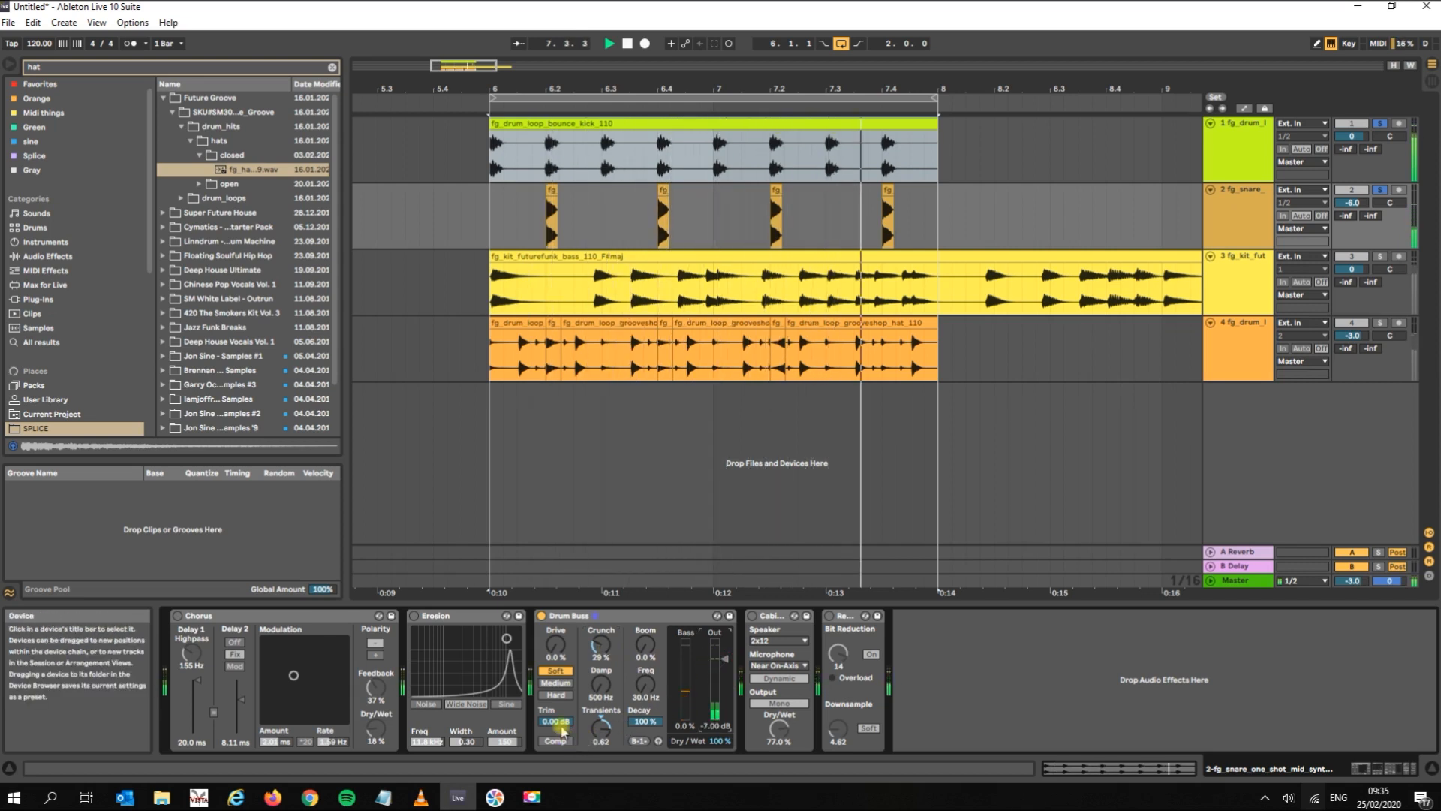
- Set Drum Buss Drive to 19 %, Freq to 45.2 Hz and Damp to 1.76 kHz, trying Boom at 39 % before returning it to 0 %
left_click_drag(555, 644, 555, 631)
left_click_drag(646, 684, 646, 660)
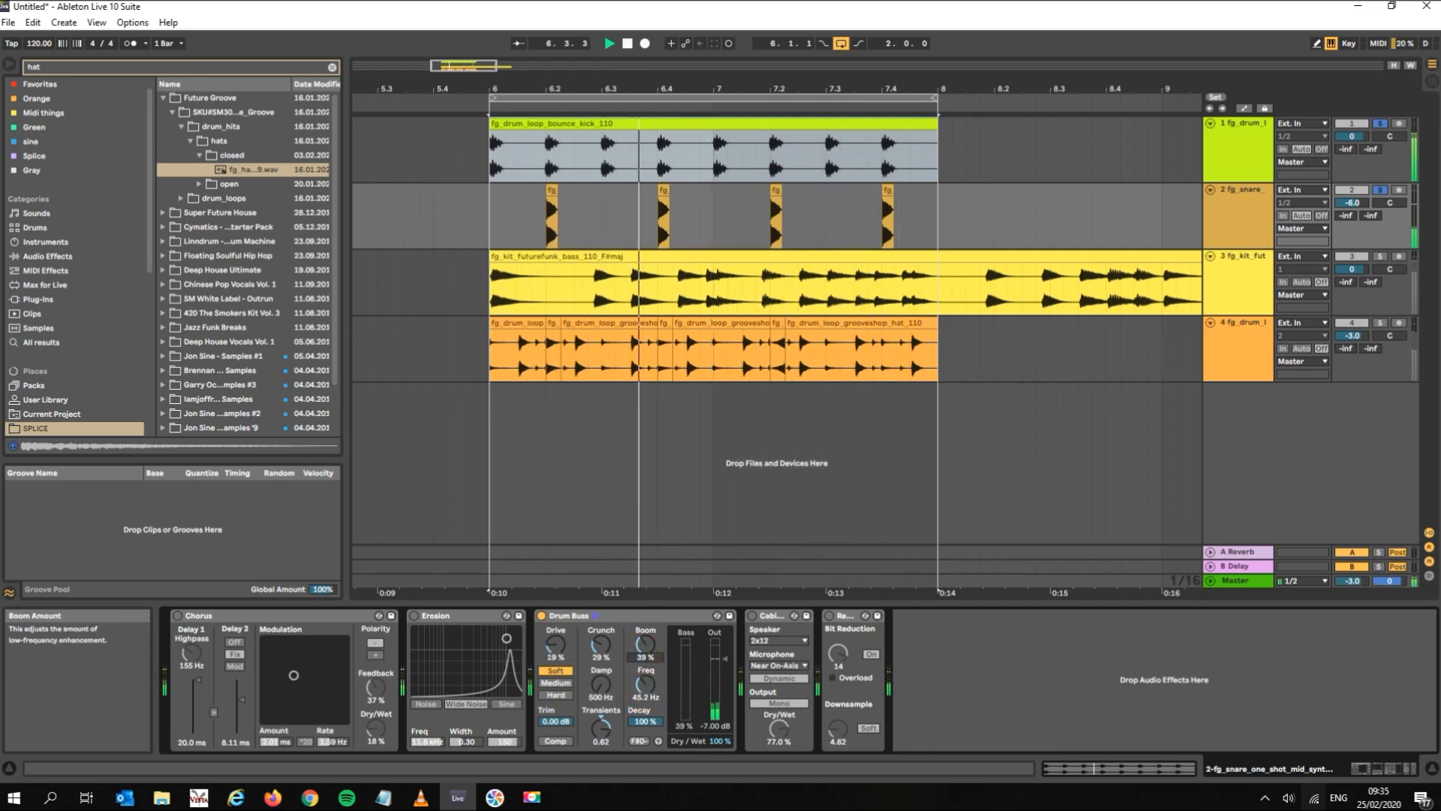
left_click_drag(646, 644, 601, 664)
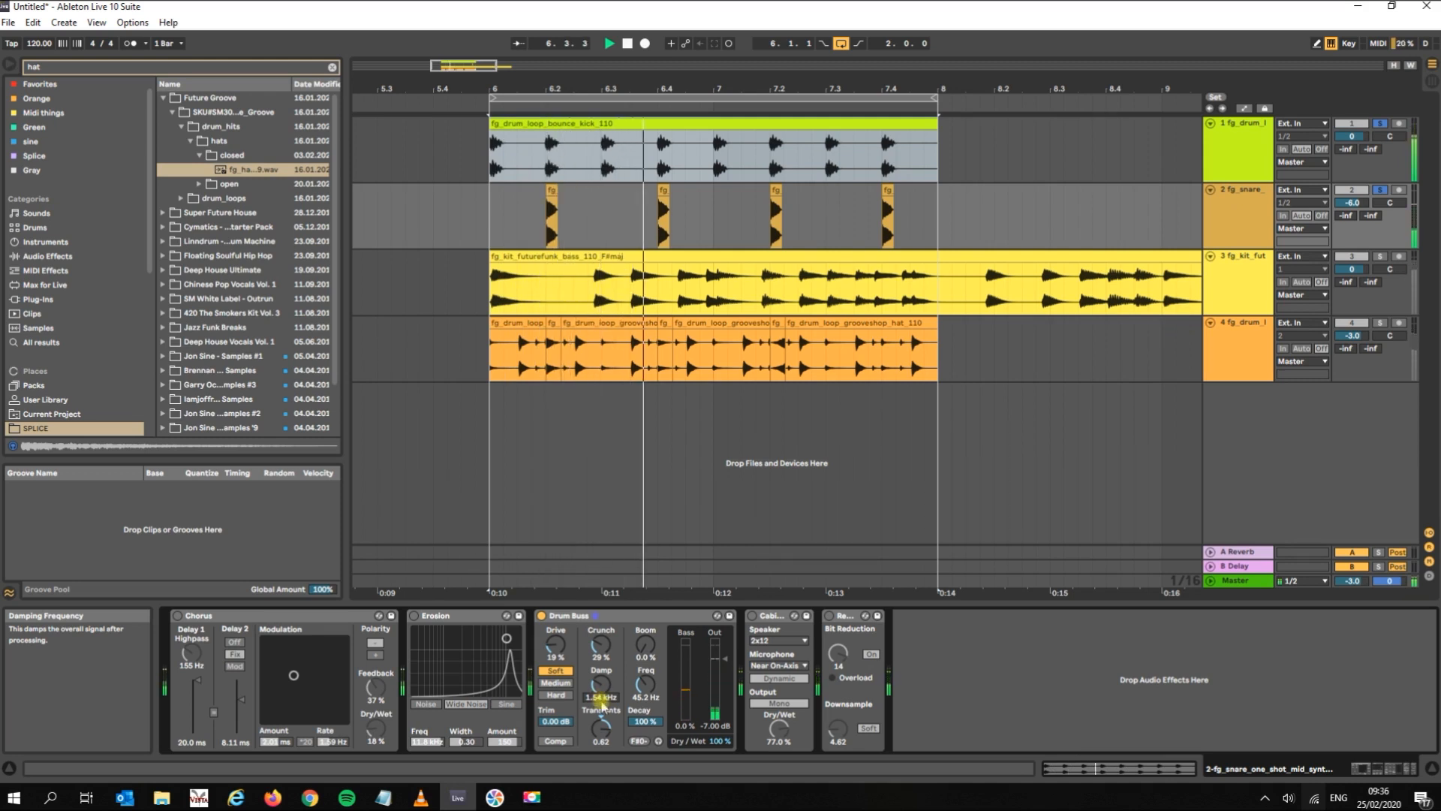
left_click_drag(600, 687, 599, 680)
- Try Drum Buss's Medium distortion, and switch to Hard with Drive 25 %, Damp 1.57 kHz and Transients 0.32
left_click(556, 683)
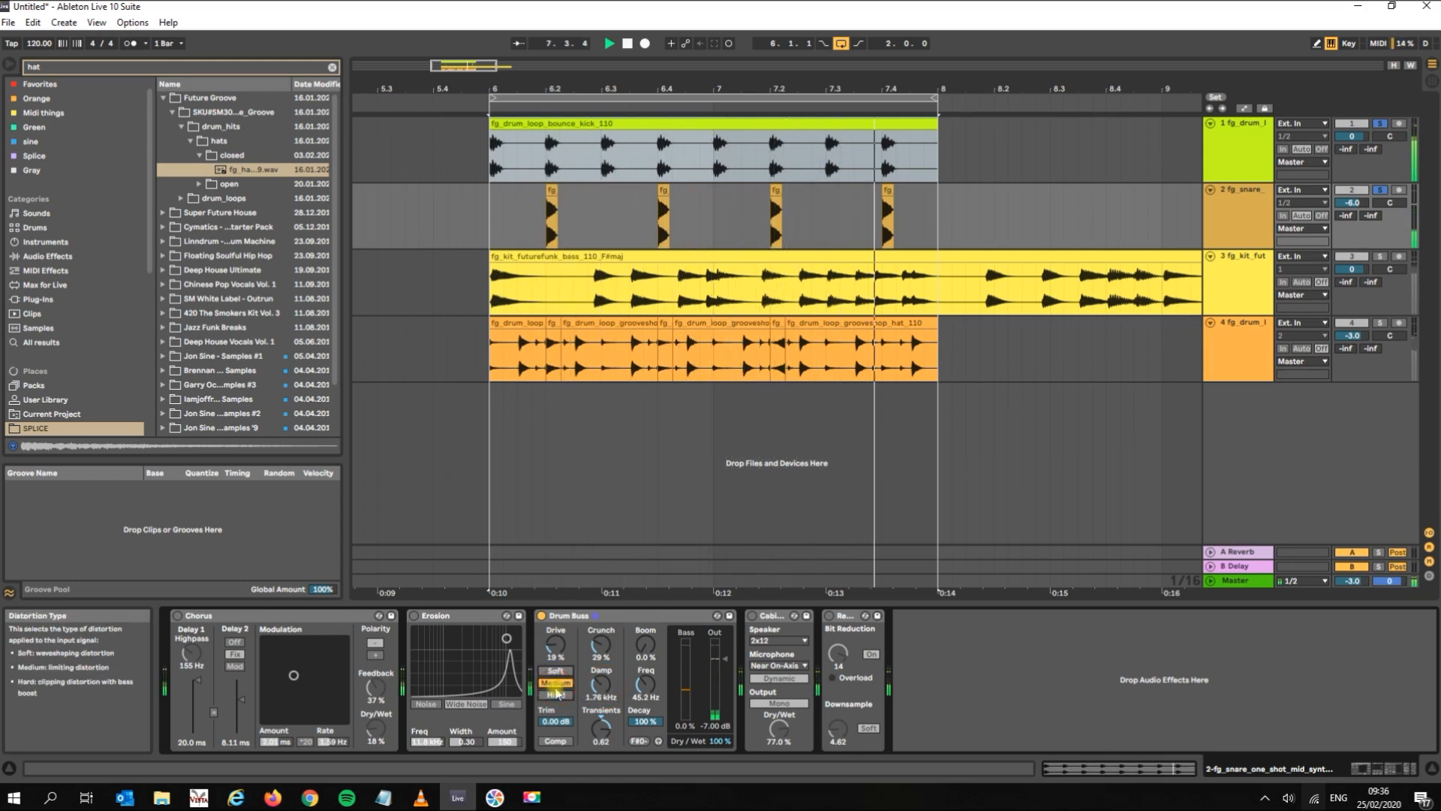
left_click_drag(556, 647, 555, 638)
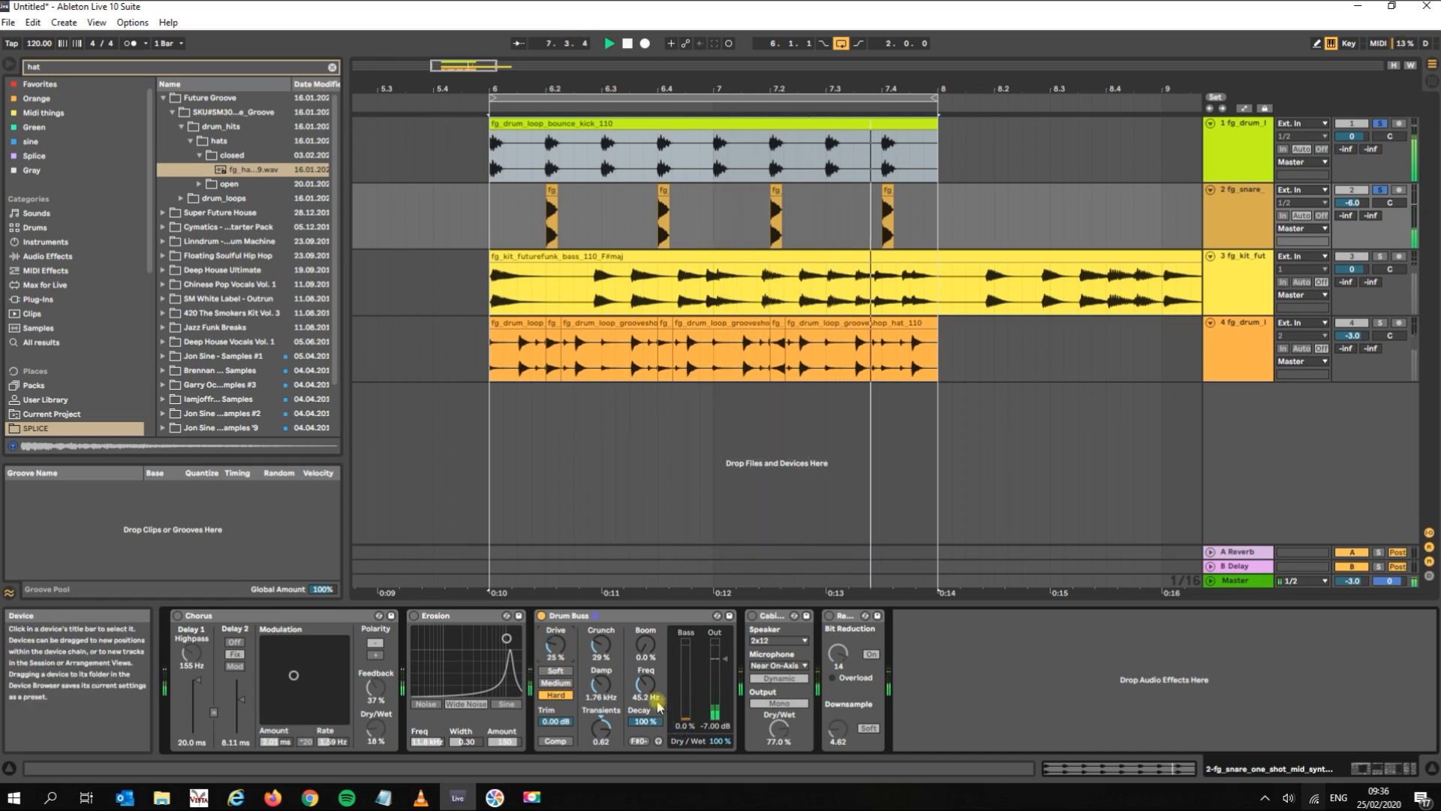
left_click_drag(601, 722, 601, 694)
- Audition the snare with Erosion and Chorus on, bypass Drum Buss, and turn Chorus and Erosion off with playback stopped
left_click(413, 616)
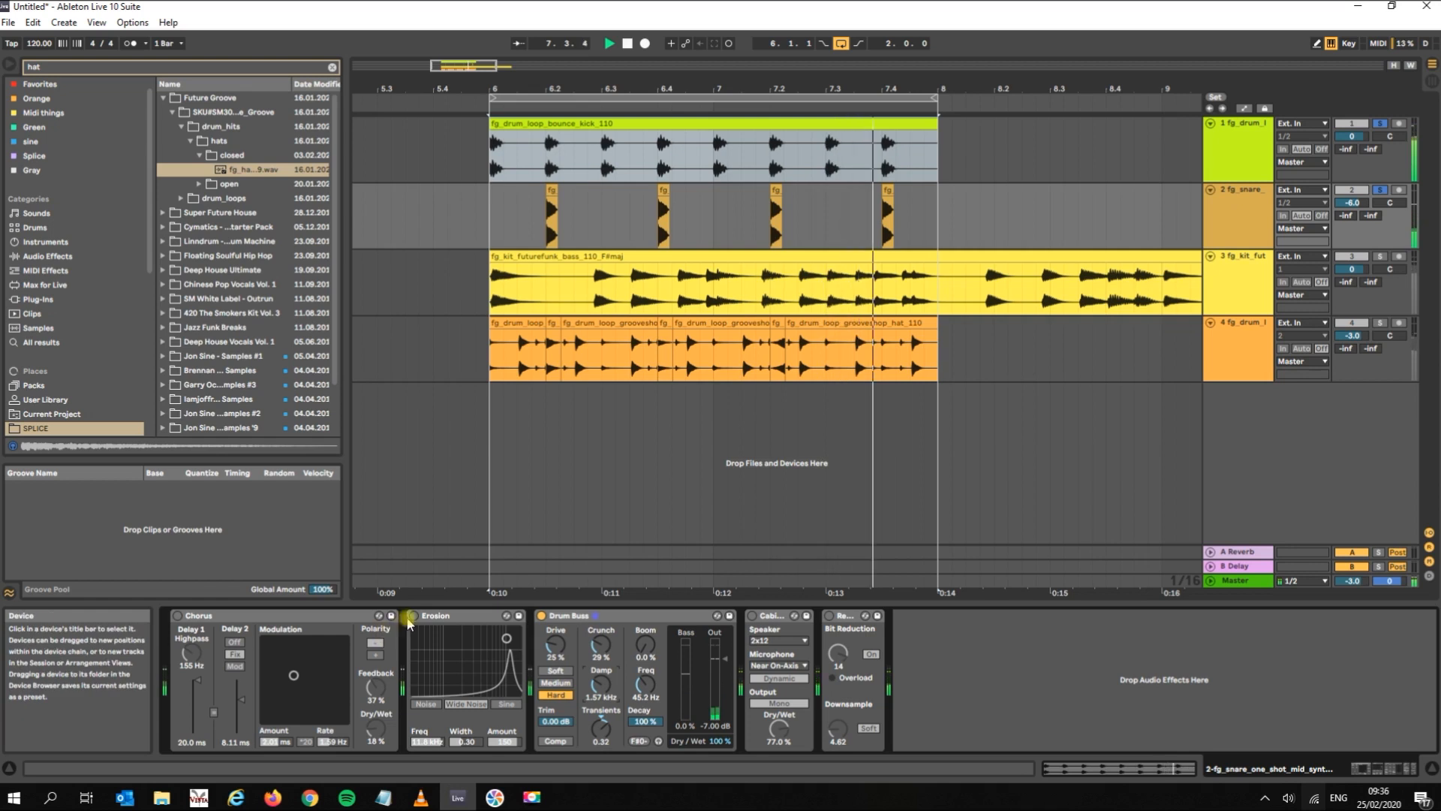
left_click(177, 616)
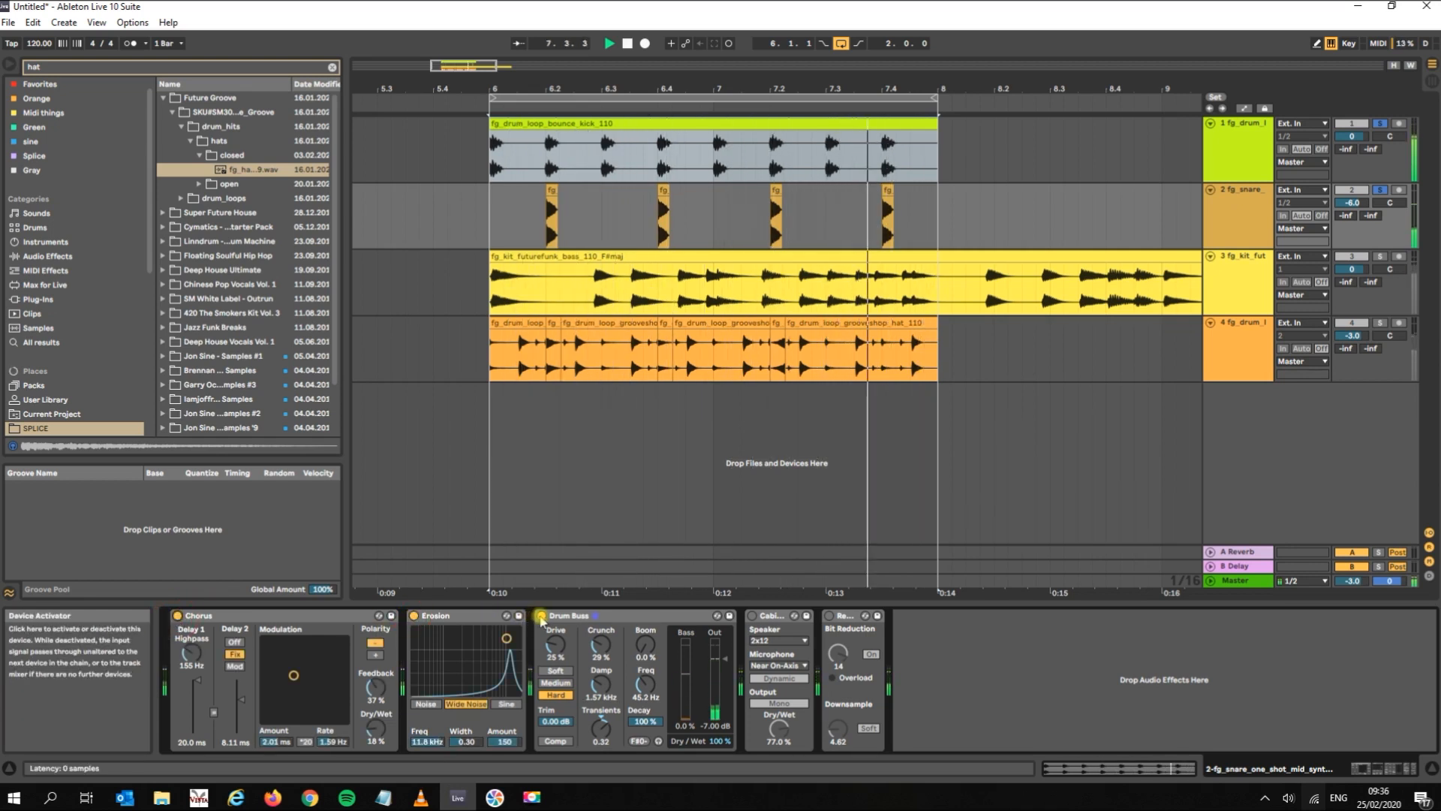
key("space")
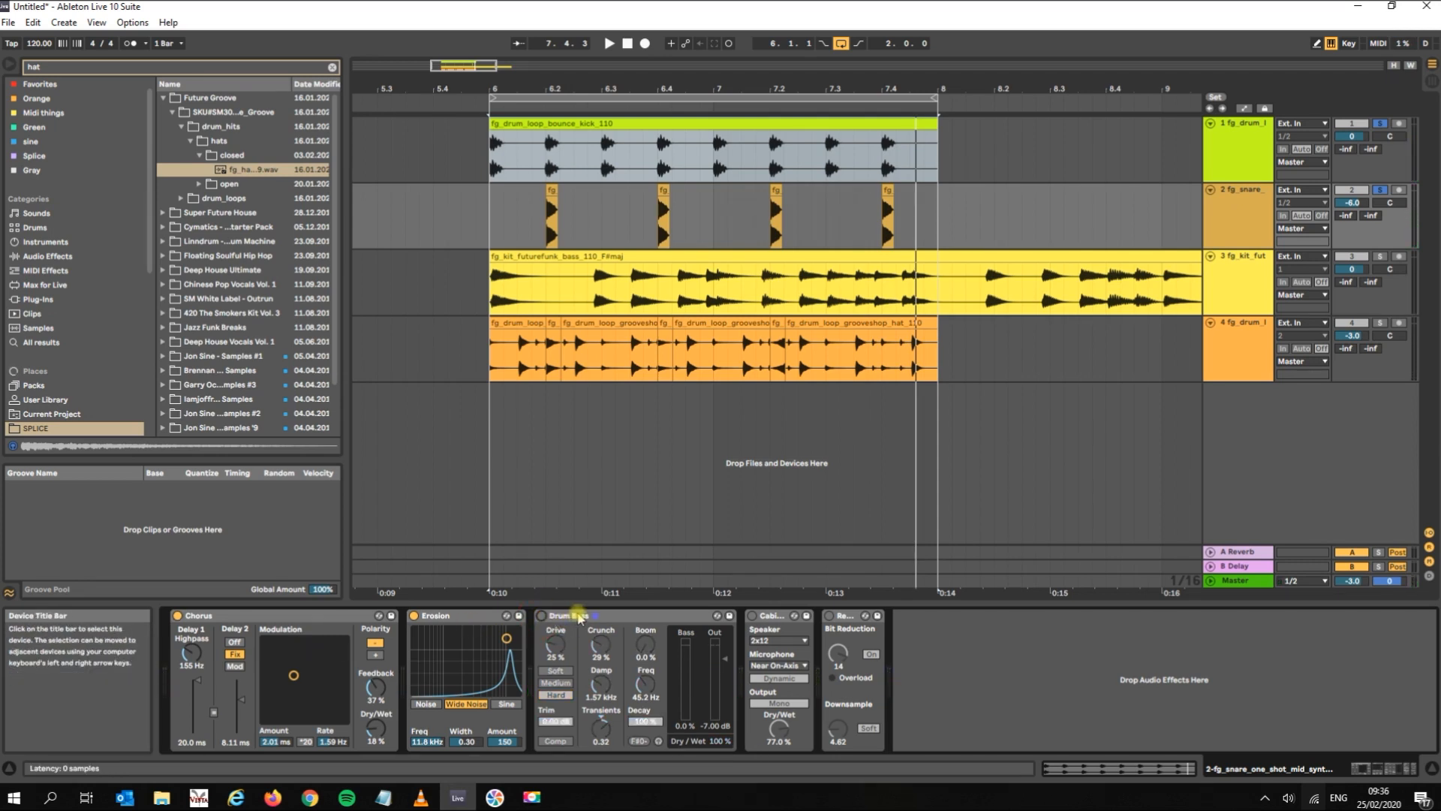
key("space")
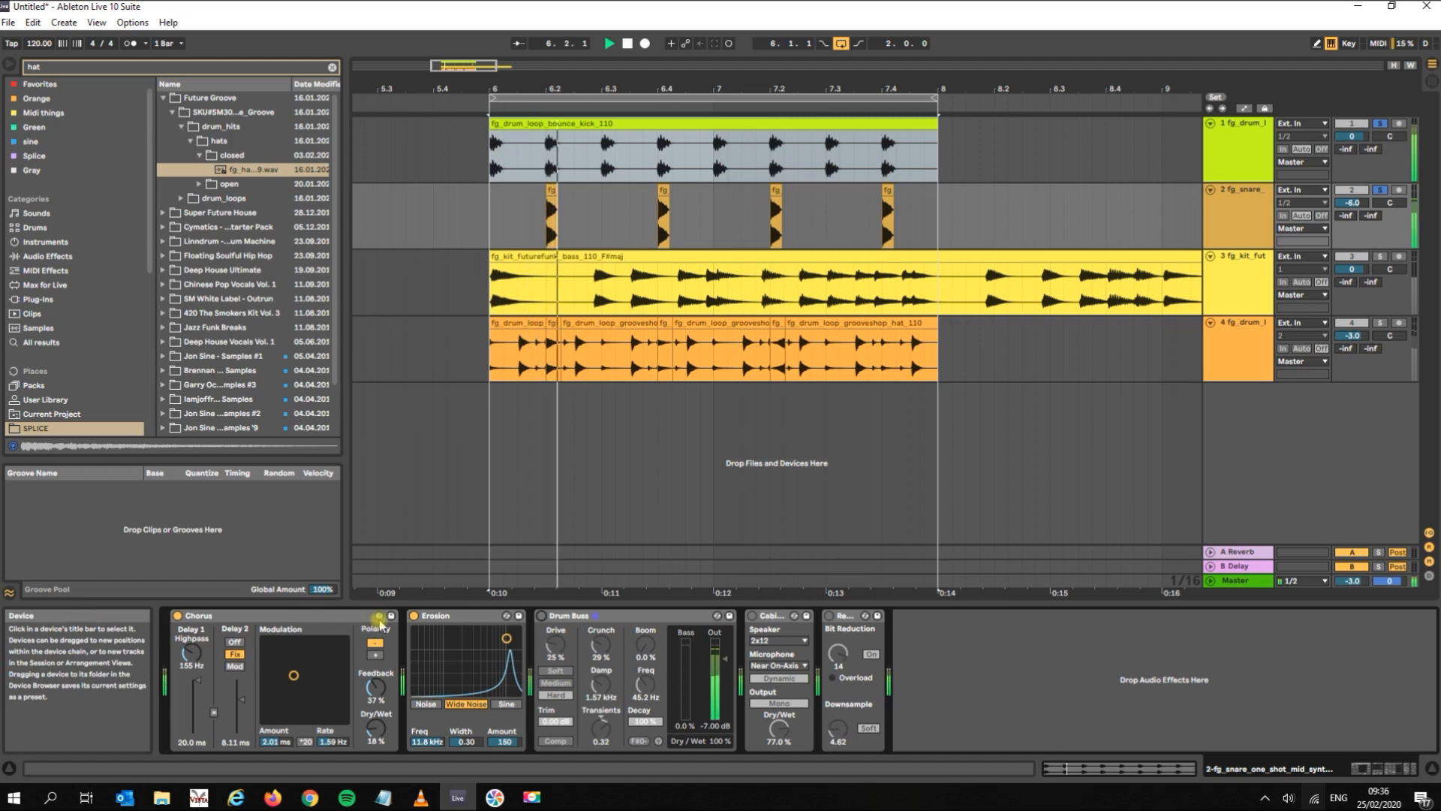
key("space")
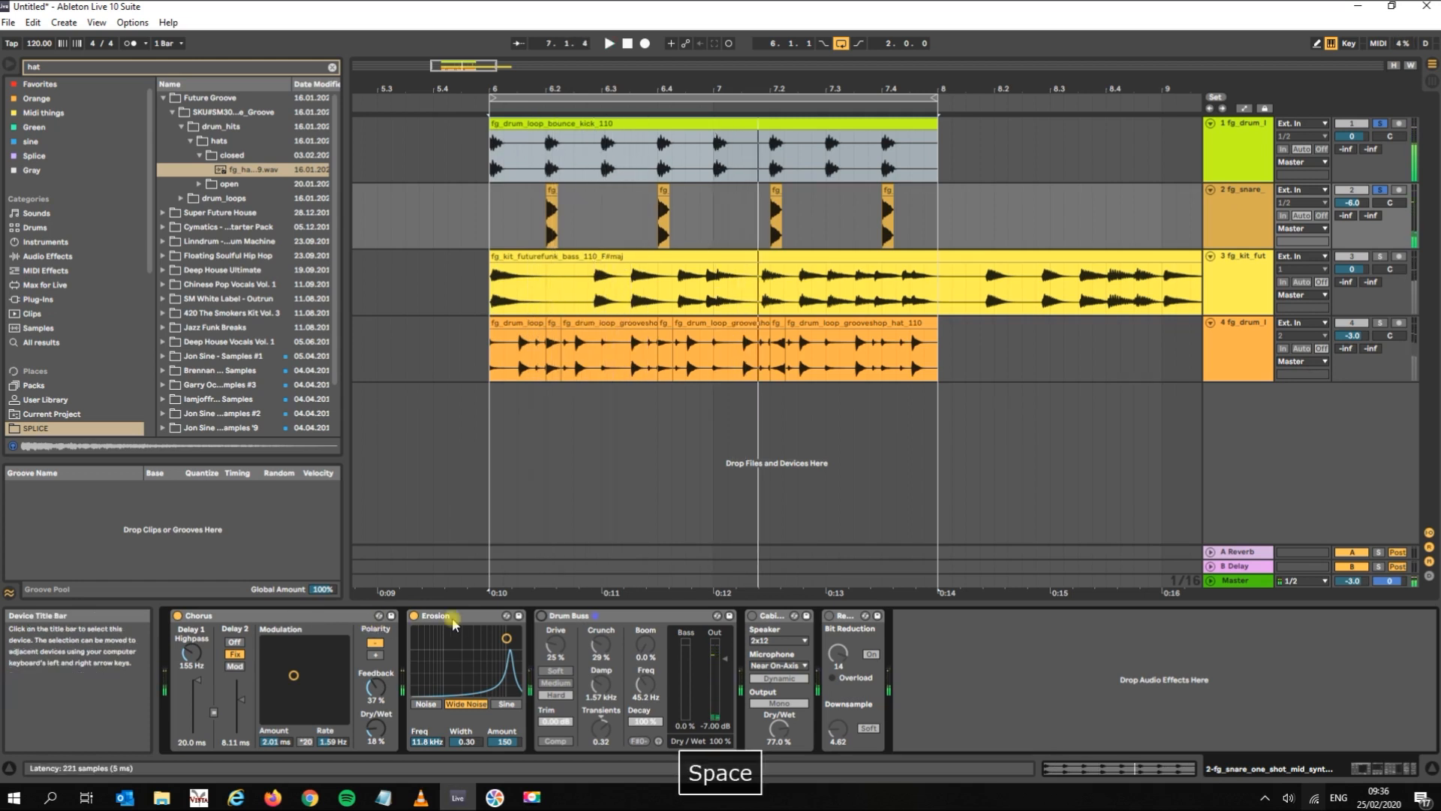
left_click(413, 616)
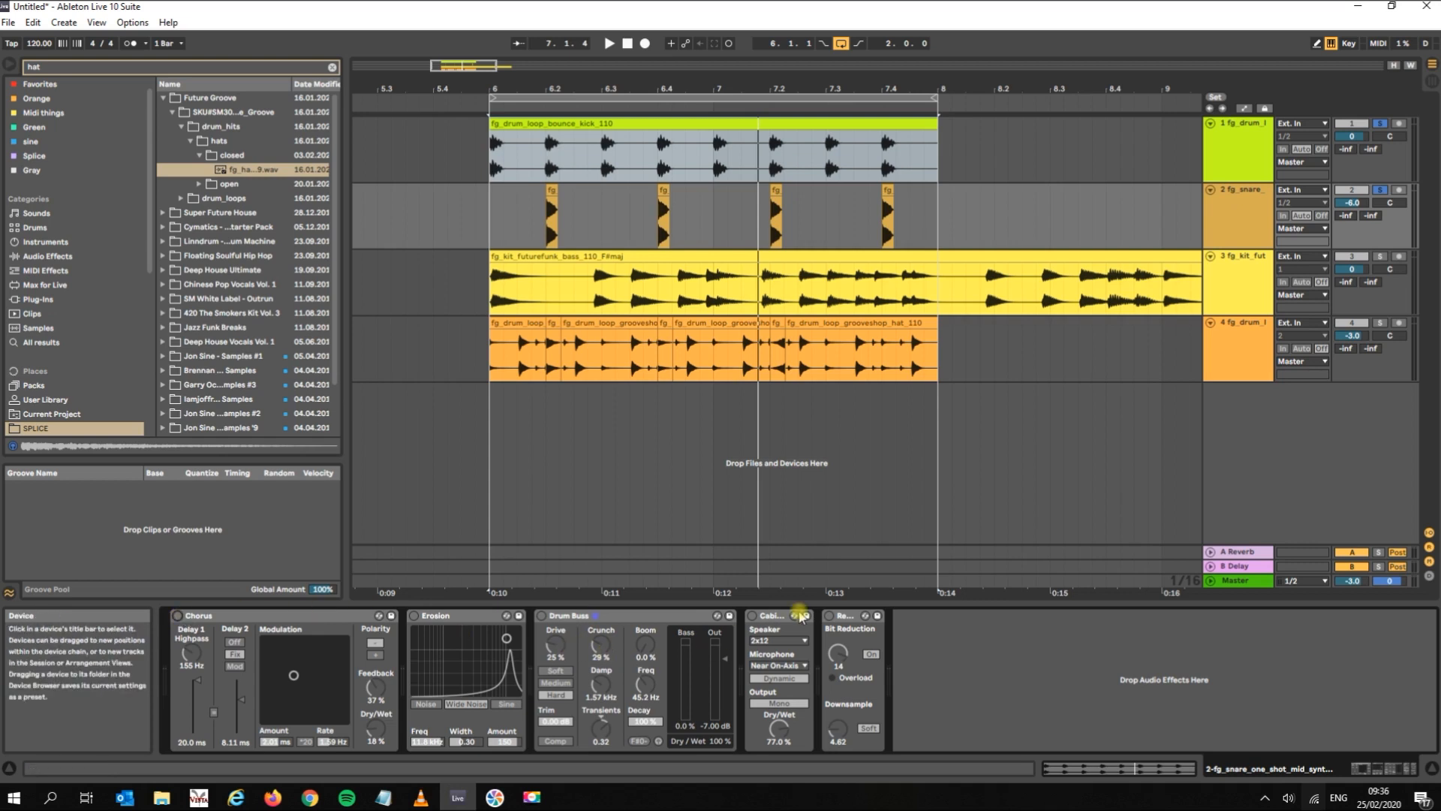
- Turn on the snare's Cabinet during playback with a Condenser microphone, Dual output and 71.4 % dry/wet
left_click(776, 620)
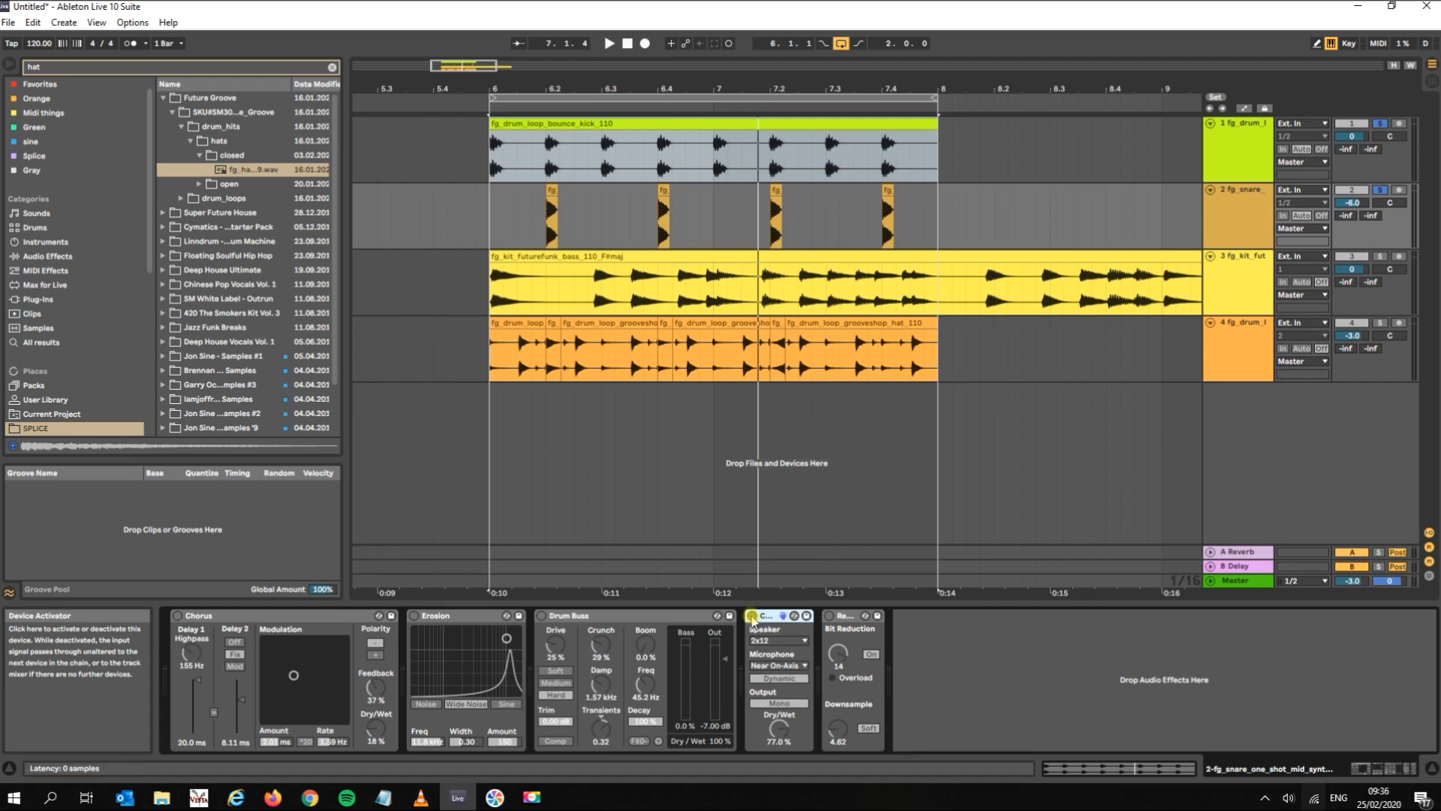
left_click(752, 617)
key("space")
left_click(788, 676)
left_click(796, 704)
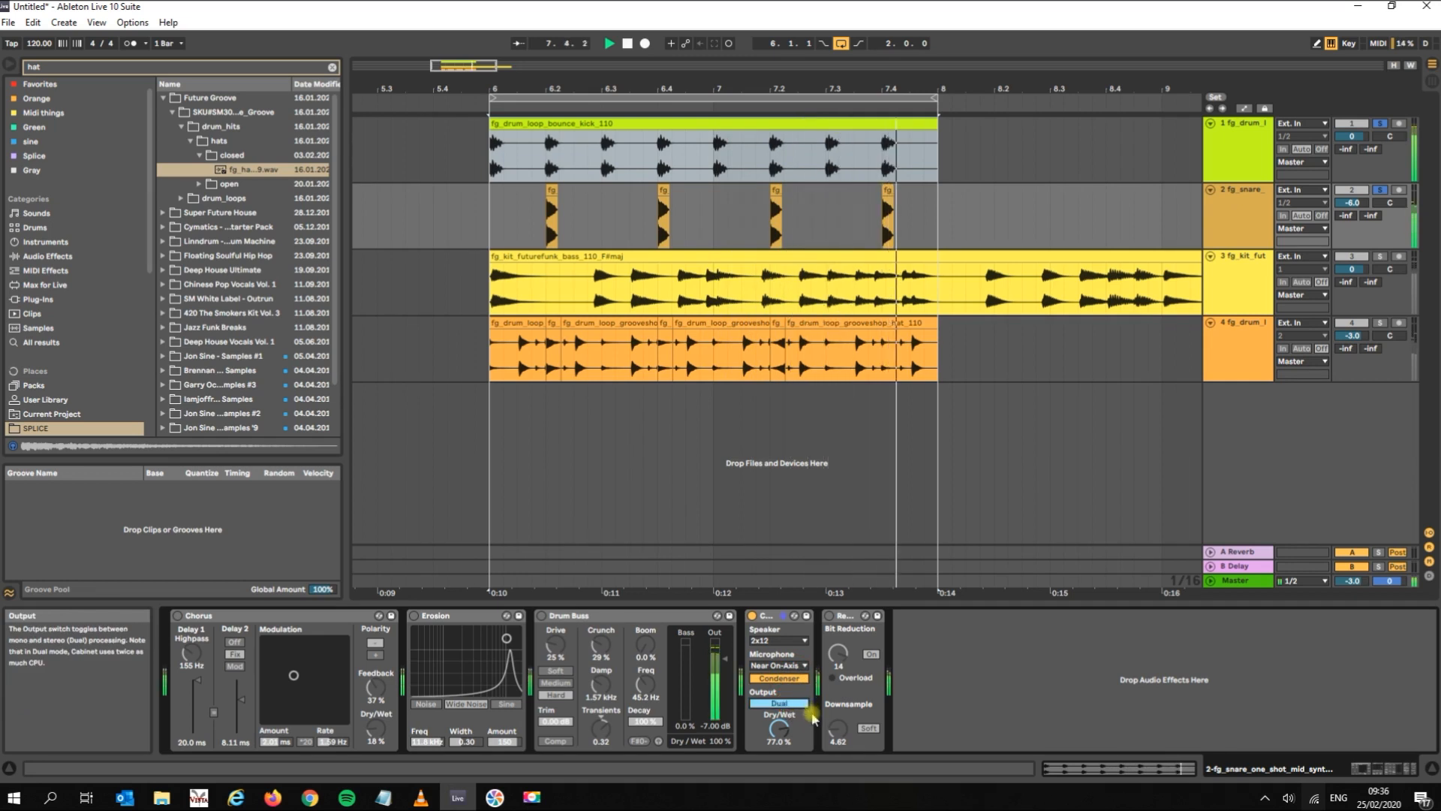
left_click_drag(781, 730, 782, 739)
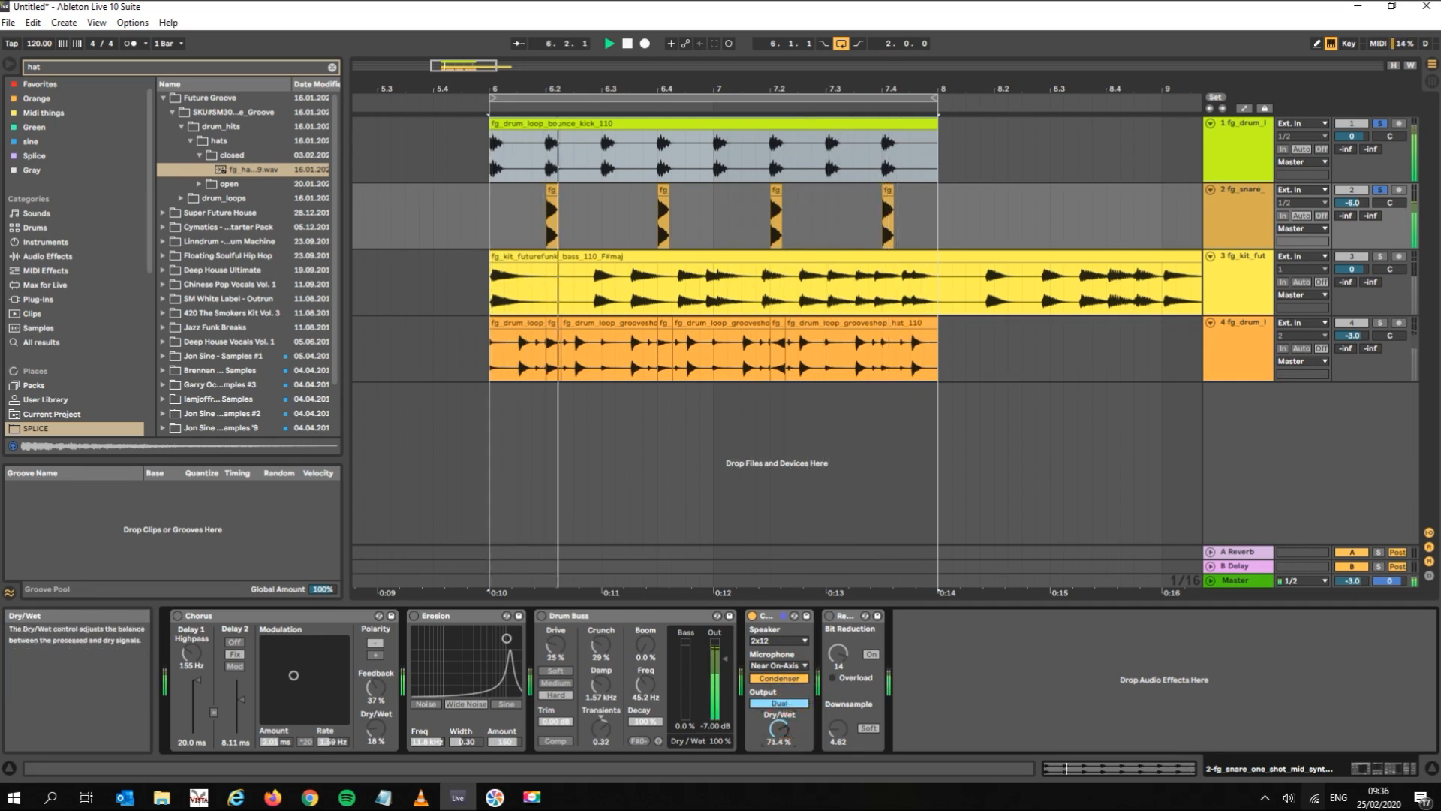
- Switch Cabinet to the 4x10 speaker with the Far microphone position, and lower its dry/wet to 25.4 %
left_click(771, 643)
left_click(785, 687)
left_click(778, 666)
left_click(773, 699)
left_click_drag(779, 727, 779, 762)
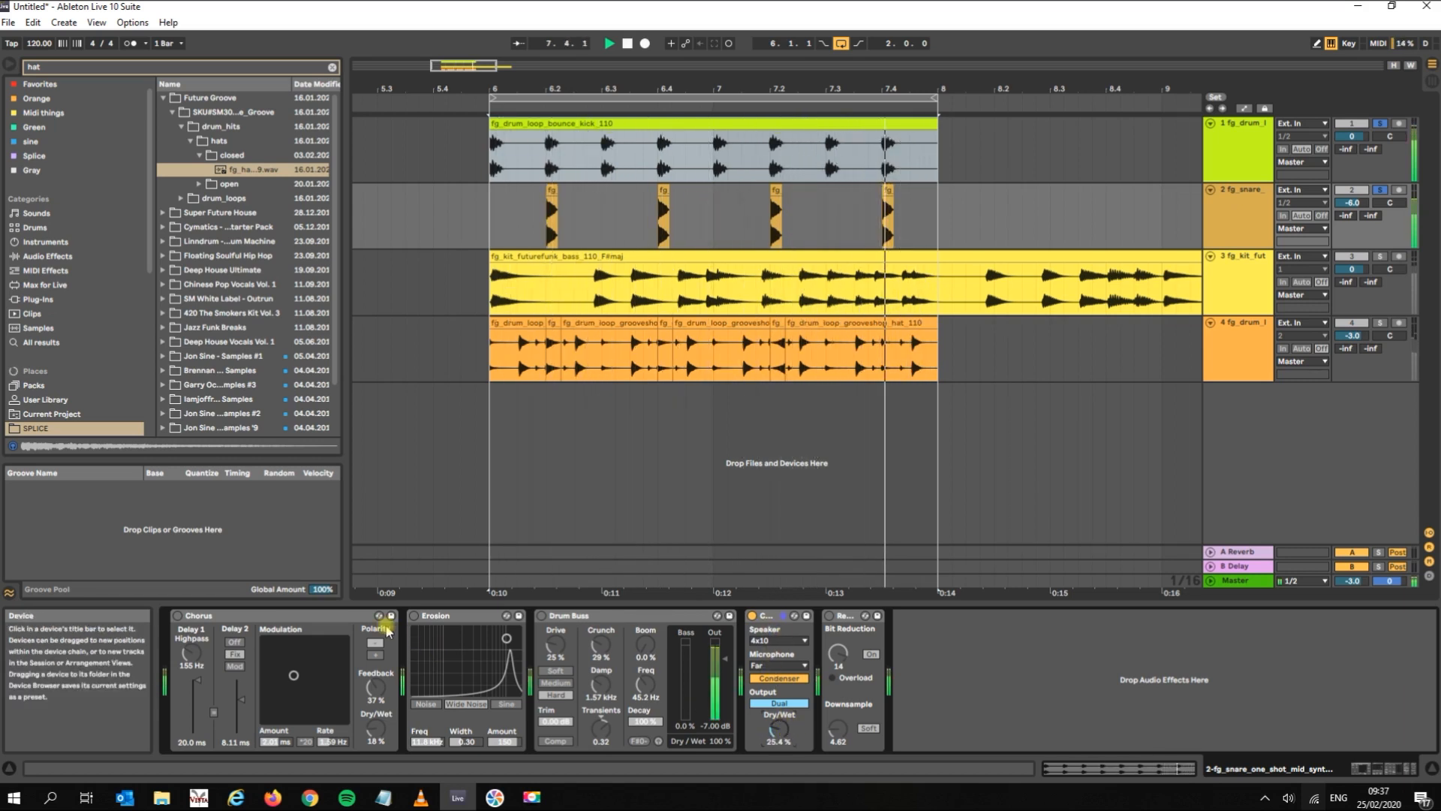
- Audition Cabinet together with Chorus and Erosion, lower Cabinet's dry/wet to 15.9 %, and stop playback
left_click(176, 616)
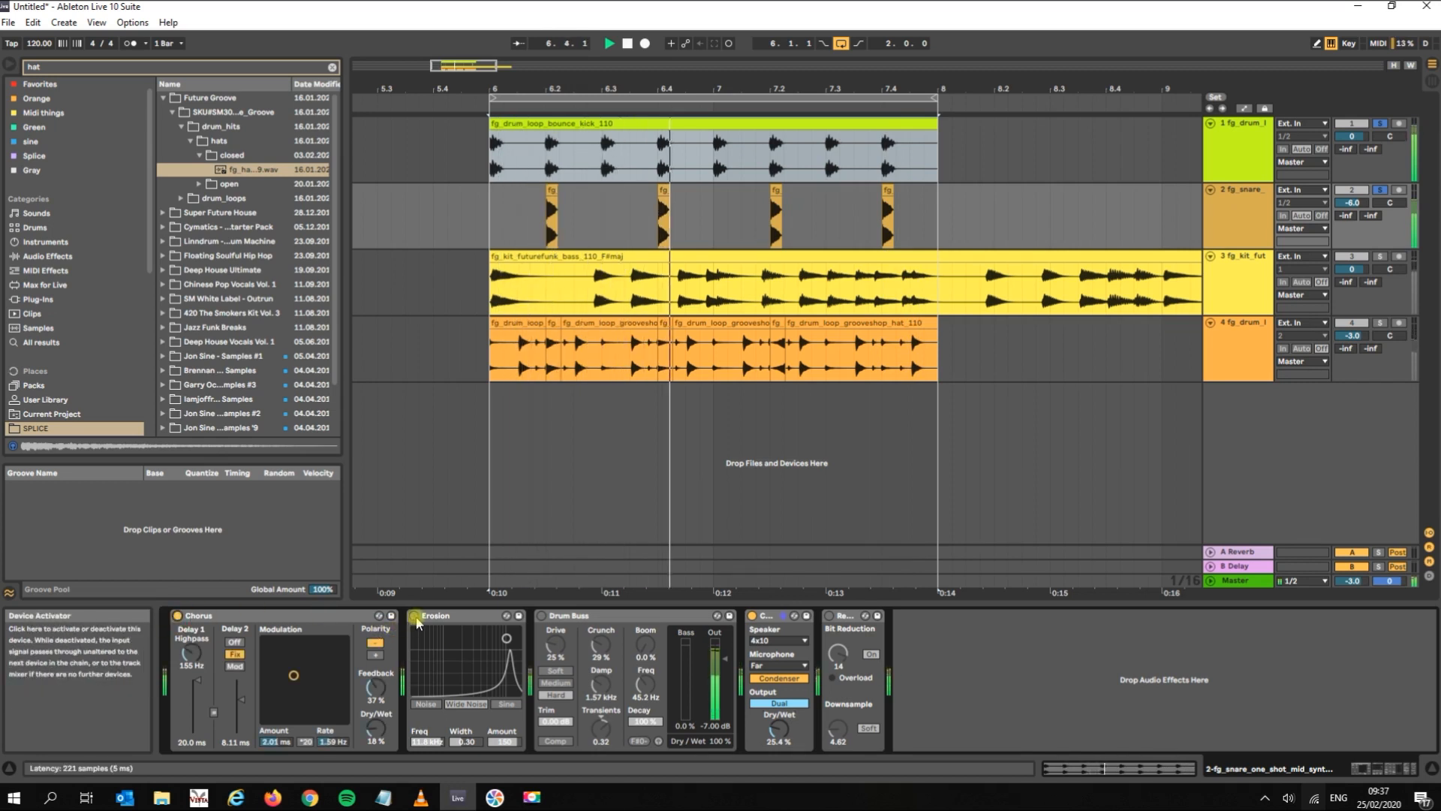
left_click(415, 616)
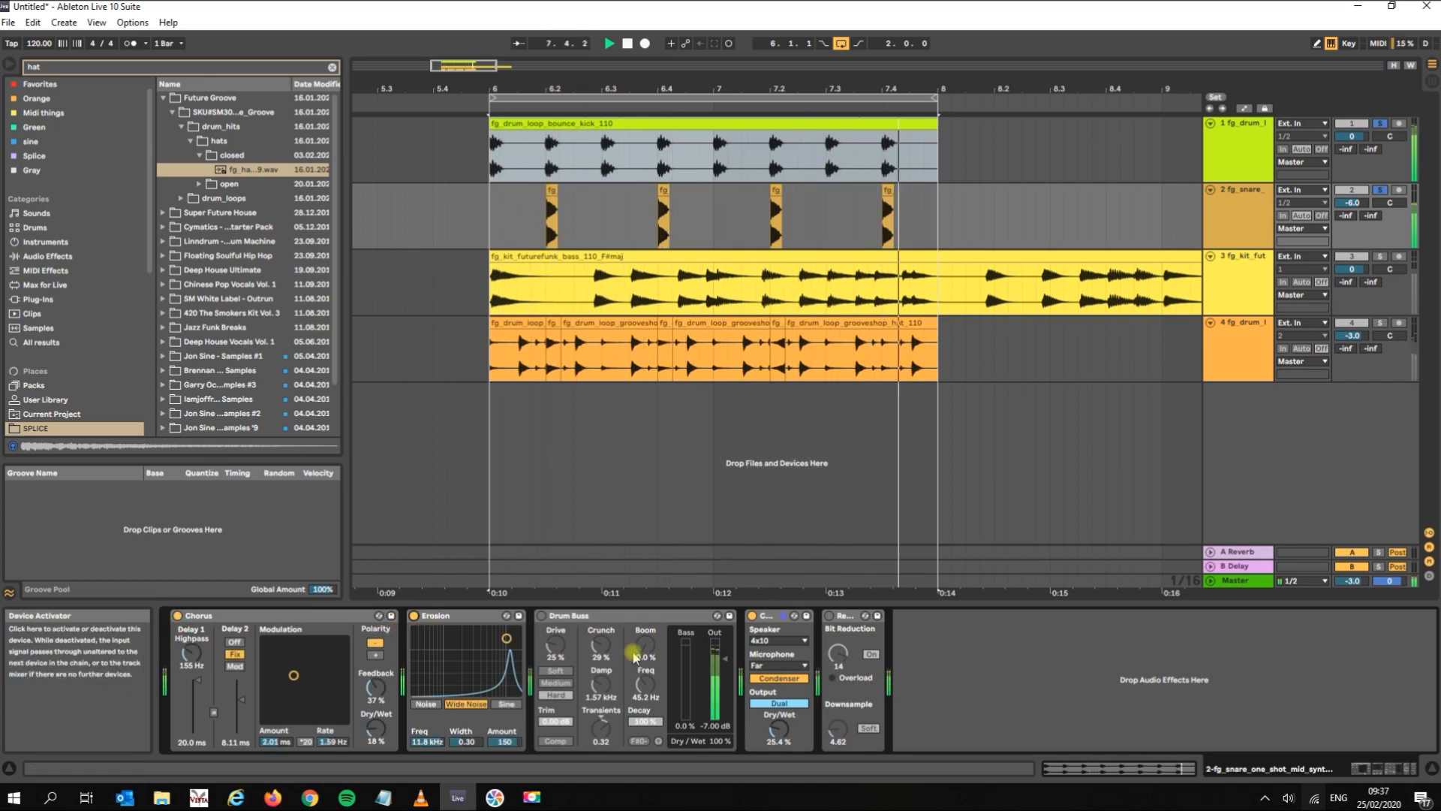
mouse_move(779, 728)
left_mouse_down()
mouse_move(779, 680)
mouse_move(779, 735)
left_mouse_up()
key("space")
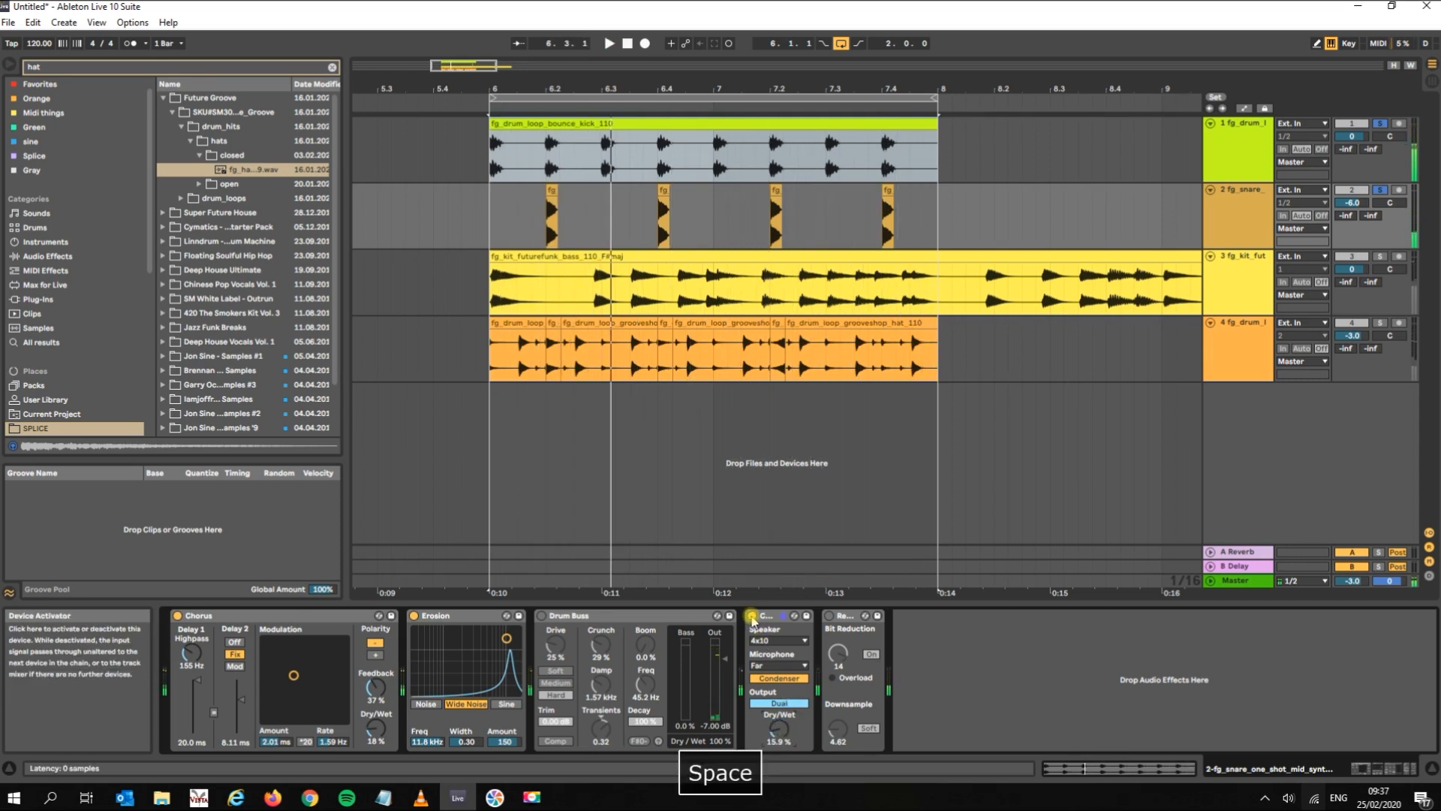
- Turn off Cabinet, Chorus and Erosion on the snare track, and turn on Redux
left_click(754, 617)
left_click(178, 616)
left_click(413, 616)
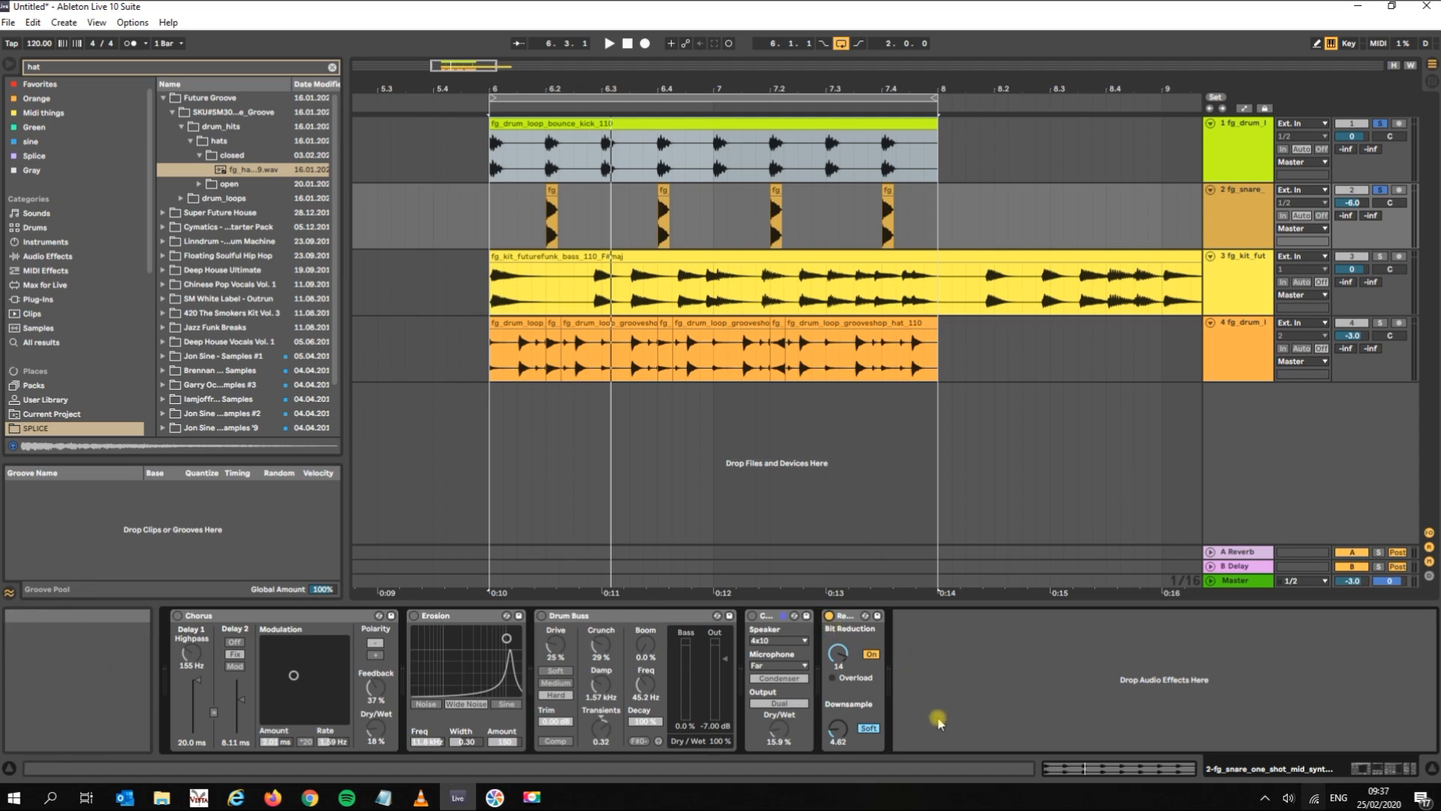
- During playback, try Redux's bit depth at 5, and settle on bit depth 15 with Downsample 3.23
key("space")
left_click_drag(838, 653, 838, 680)
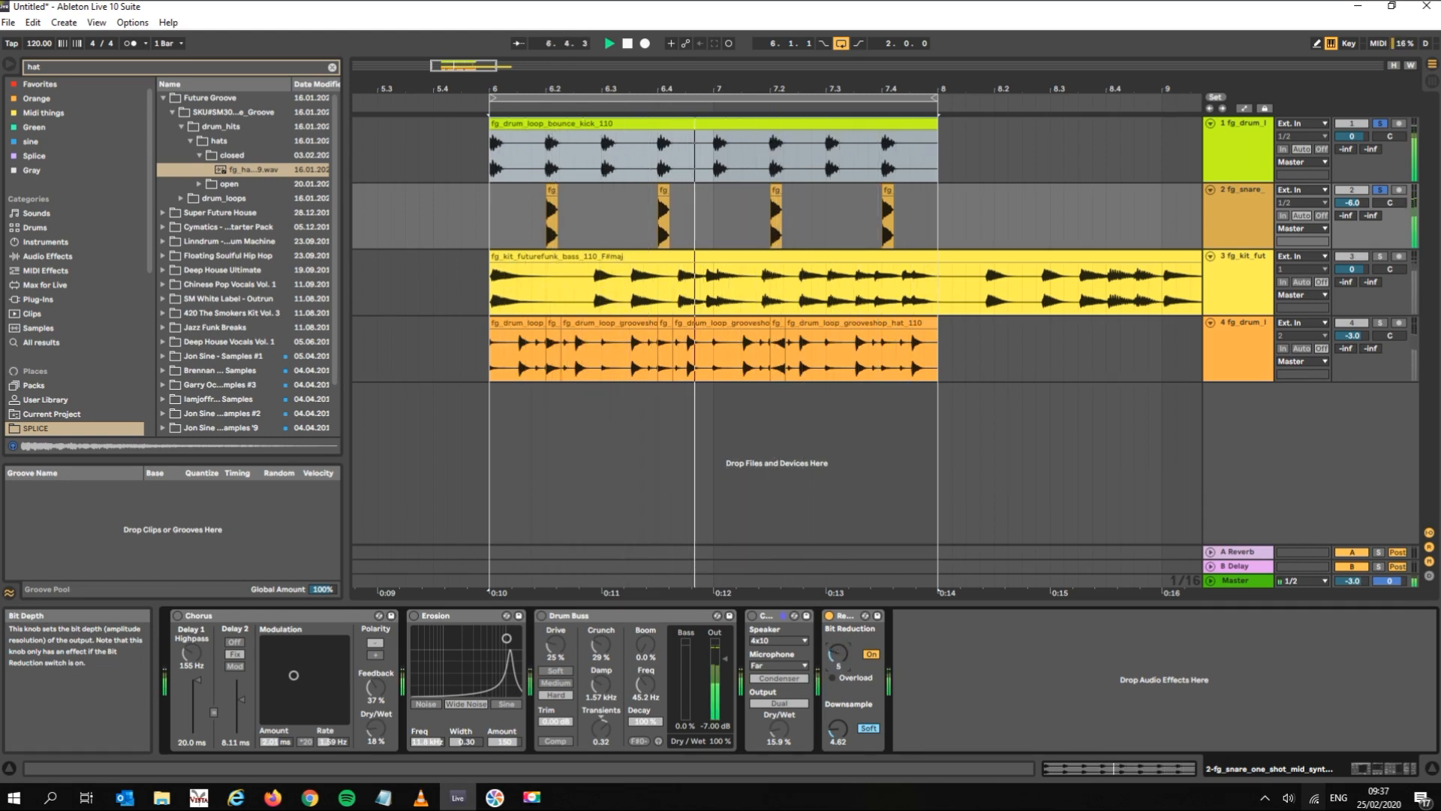
left_click_drag(838, 728, 838, 713)
mouse_move(839, 655)
left_mouse_down()
mouse_move(839, 634)
mouse_move(839, 659)
left_mouse_up()
left_click_drag(838, 730, 838, 734)
left_click_drag(839, 655, 839, 658)
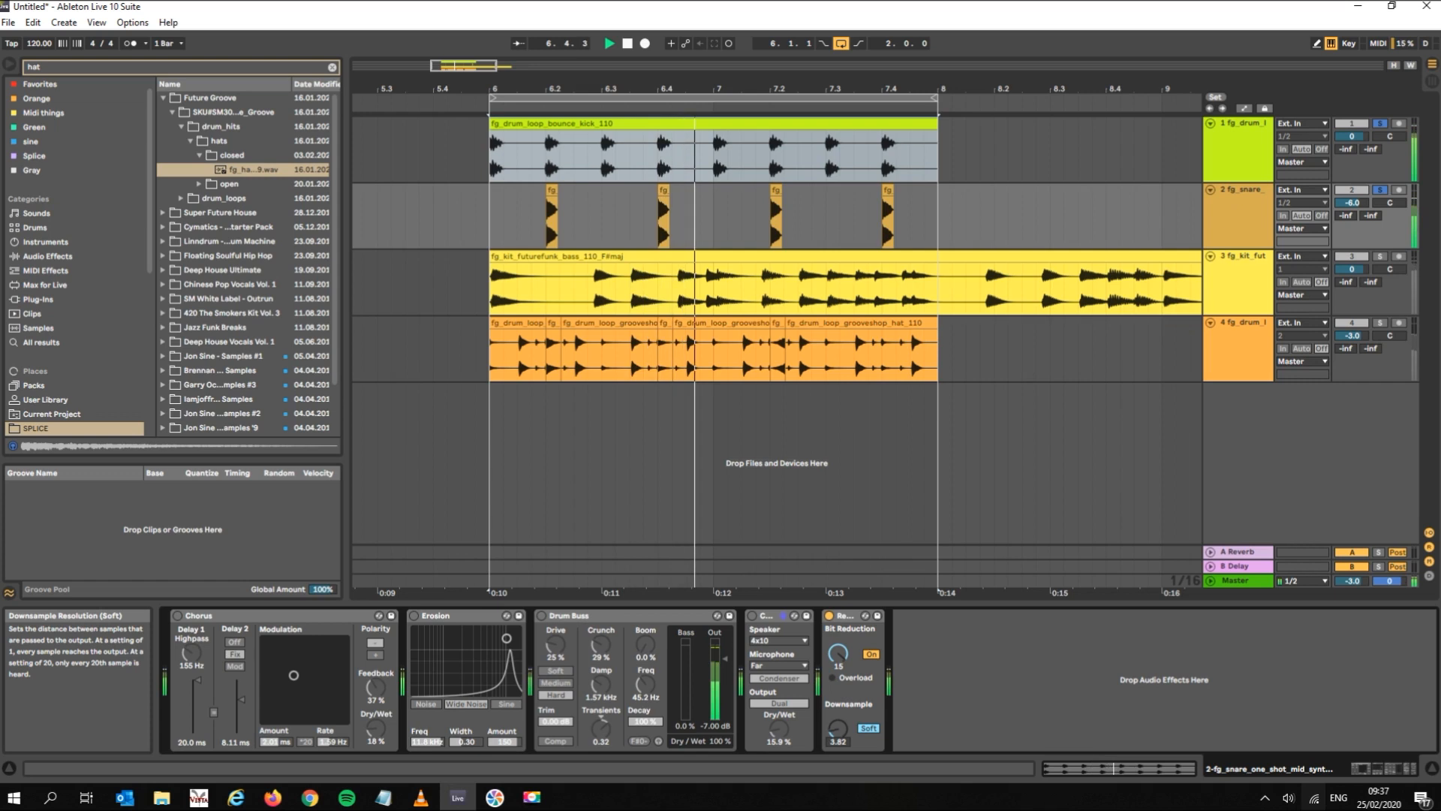
left_click_drag(838, 729, 837, 732)
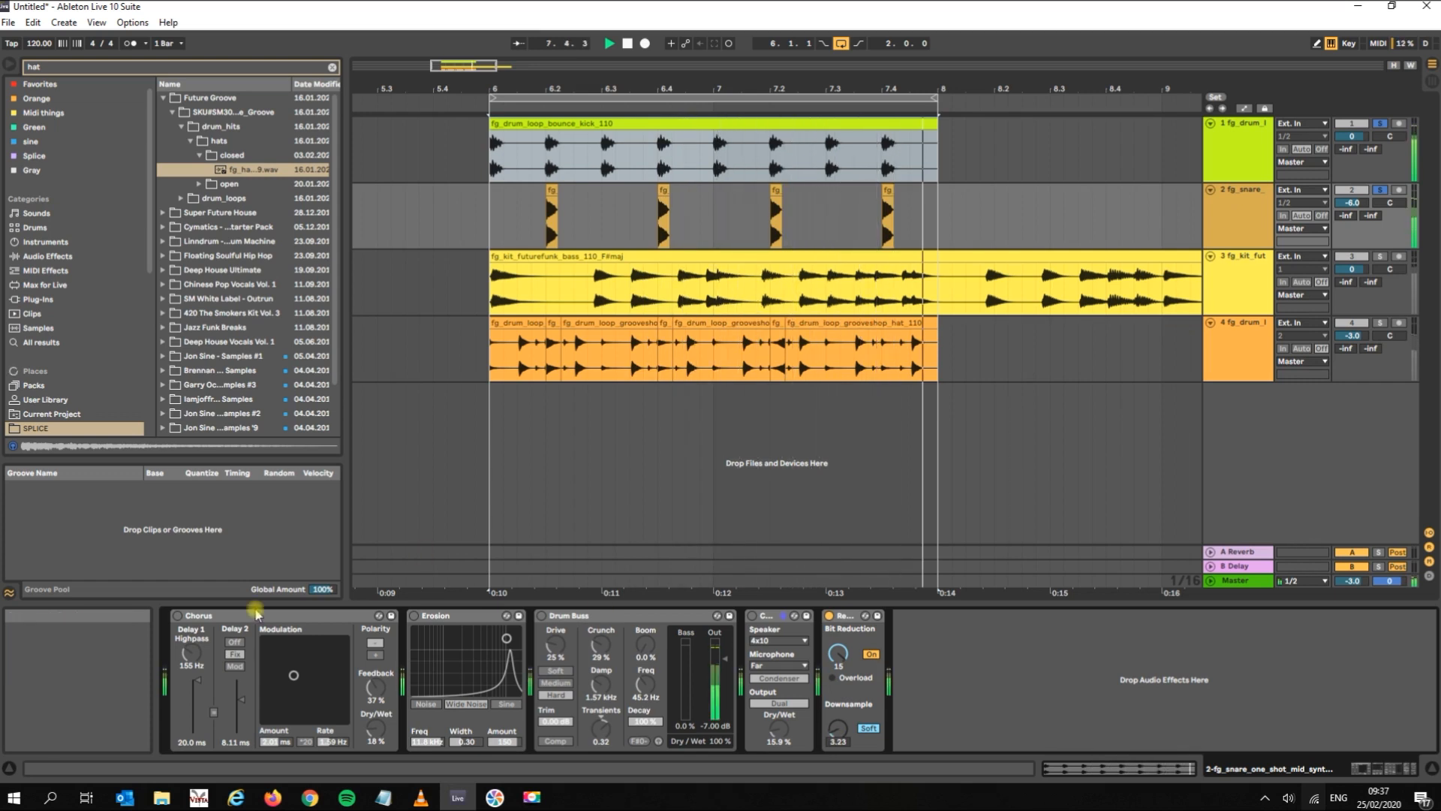
- Turn on Chorus and Erosion, move Redux to the front of the device chain, and lower its Downsample to 2.06
left_click(178, 616)
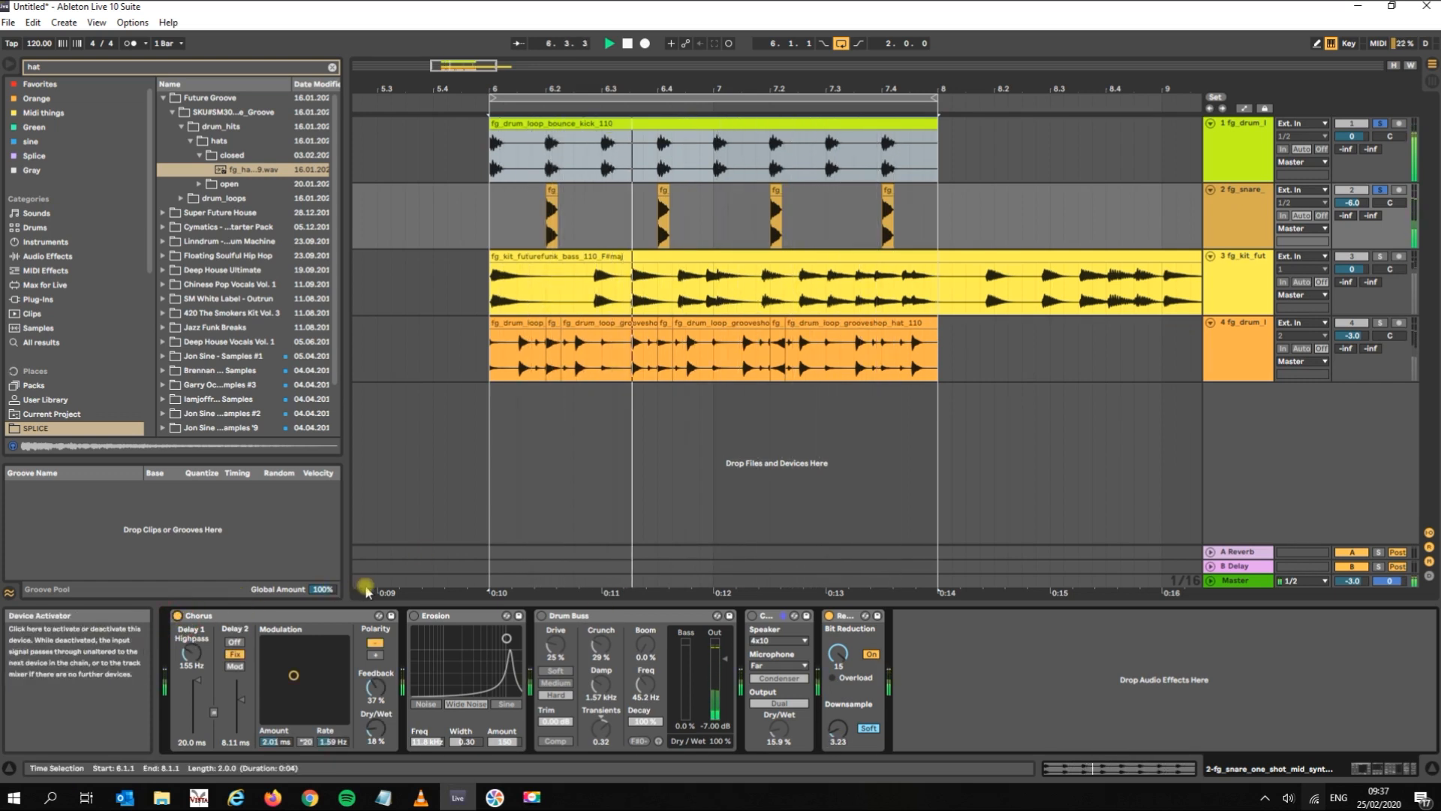
left_click(414, 615)
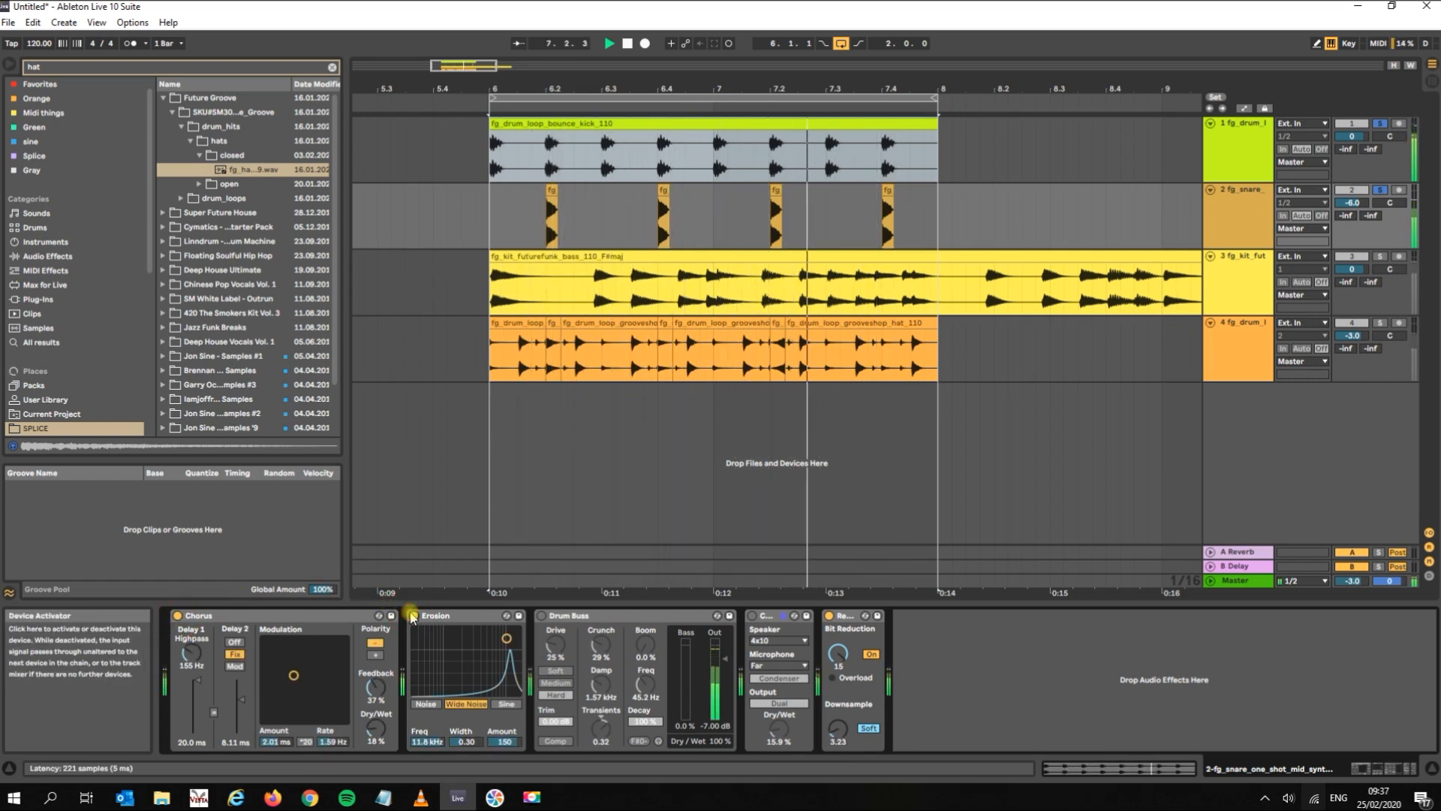
left_click(843, 616)
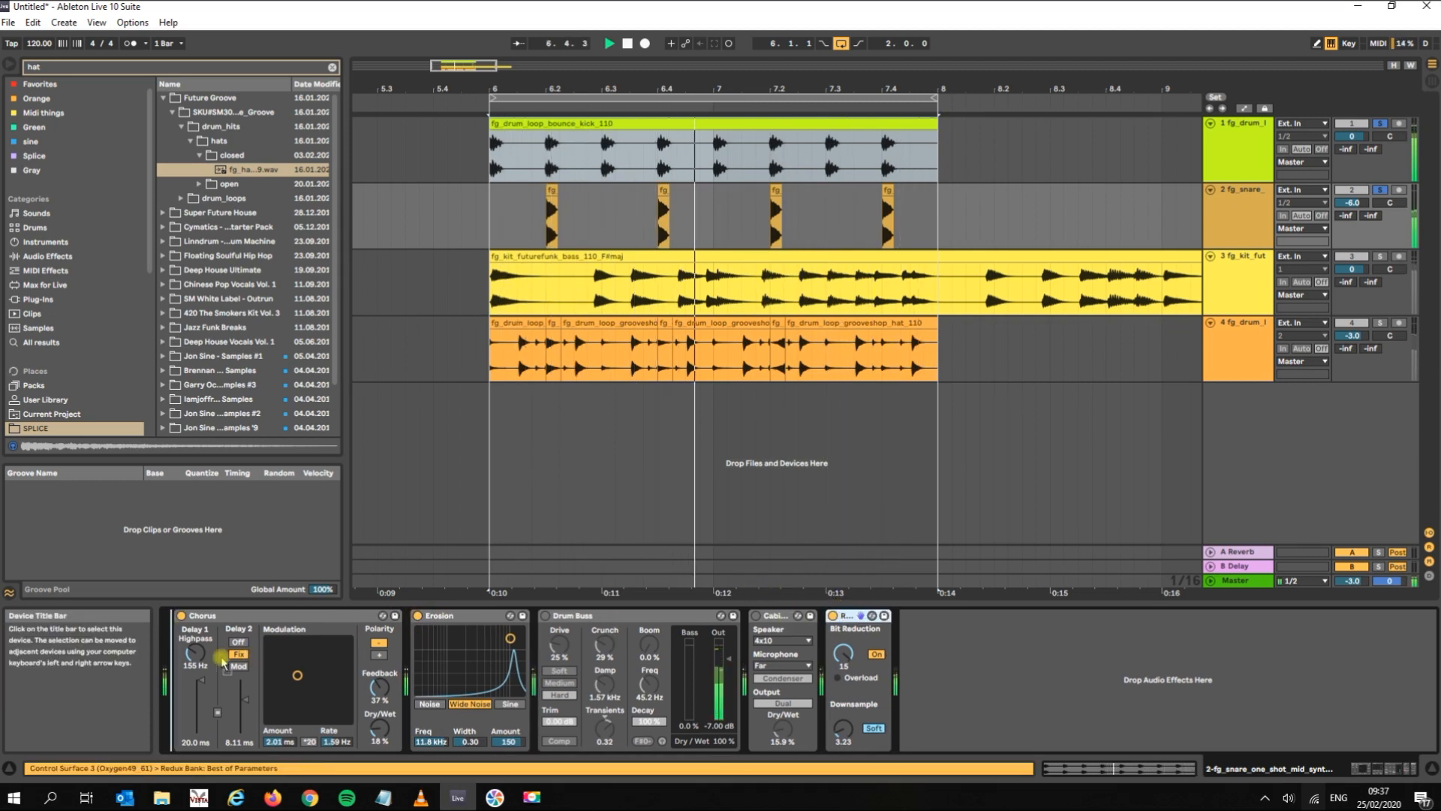
left_click_drag(221, 656, 218, 658)
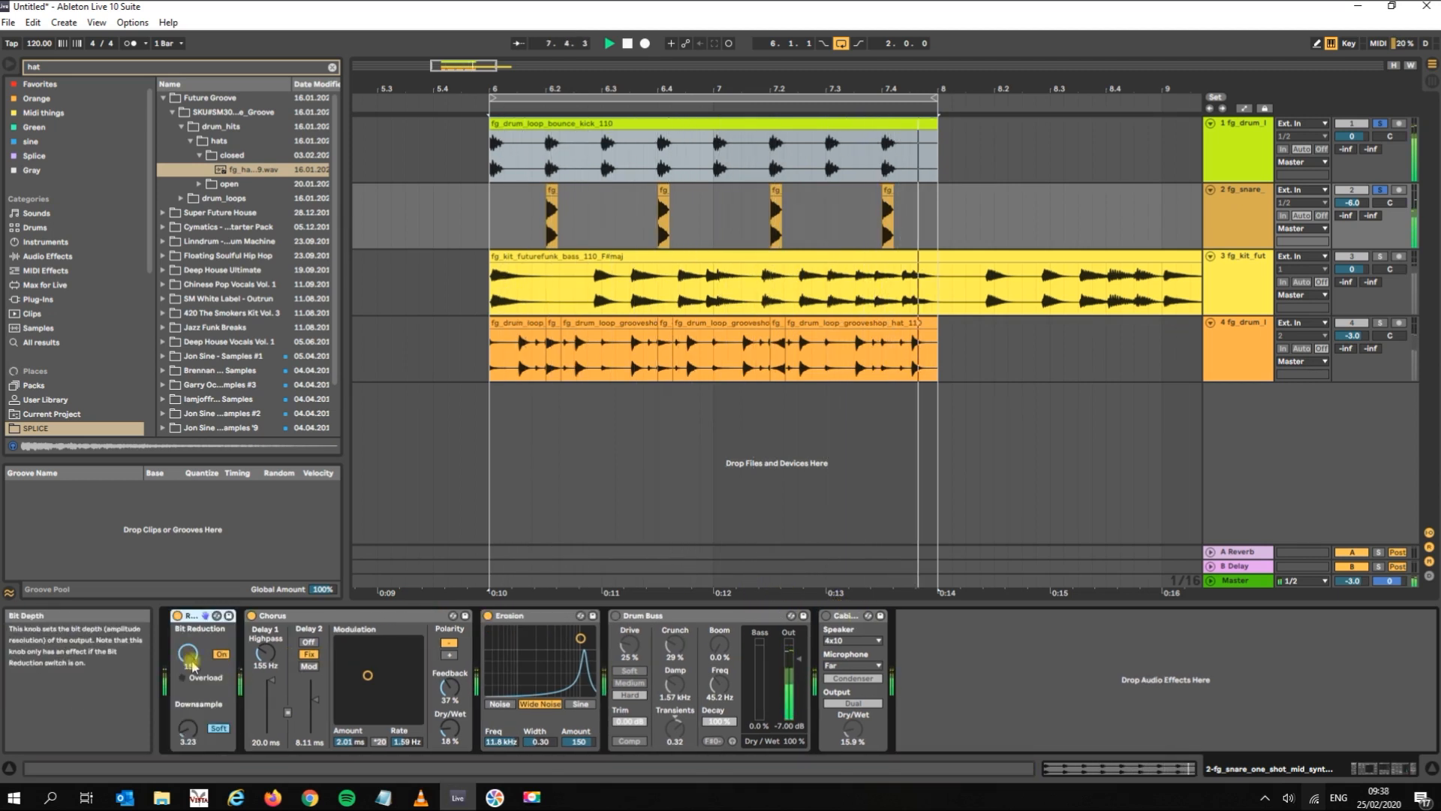
left_click_drag(188, 729, 189, 740)
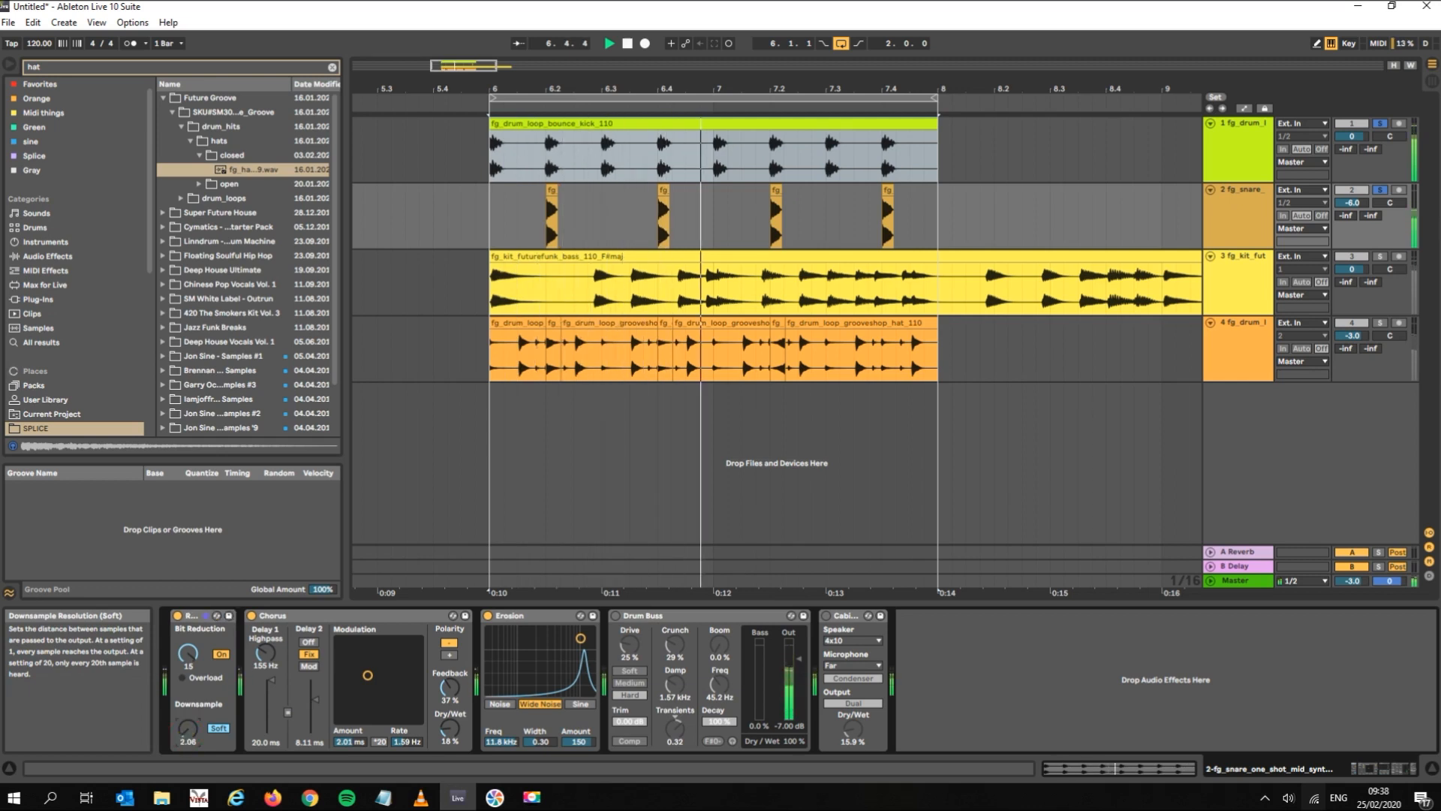
- Move Redux back to the end of the snare's device chain, turn it off, and stop playback
left_click_drag(196, 619, 910, 650)
left_click(829, 616)
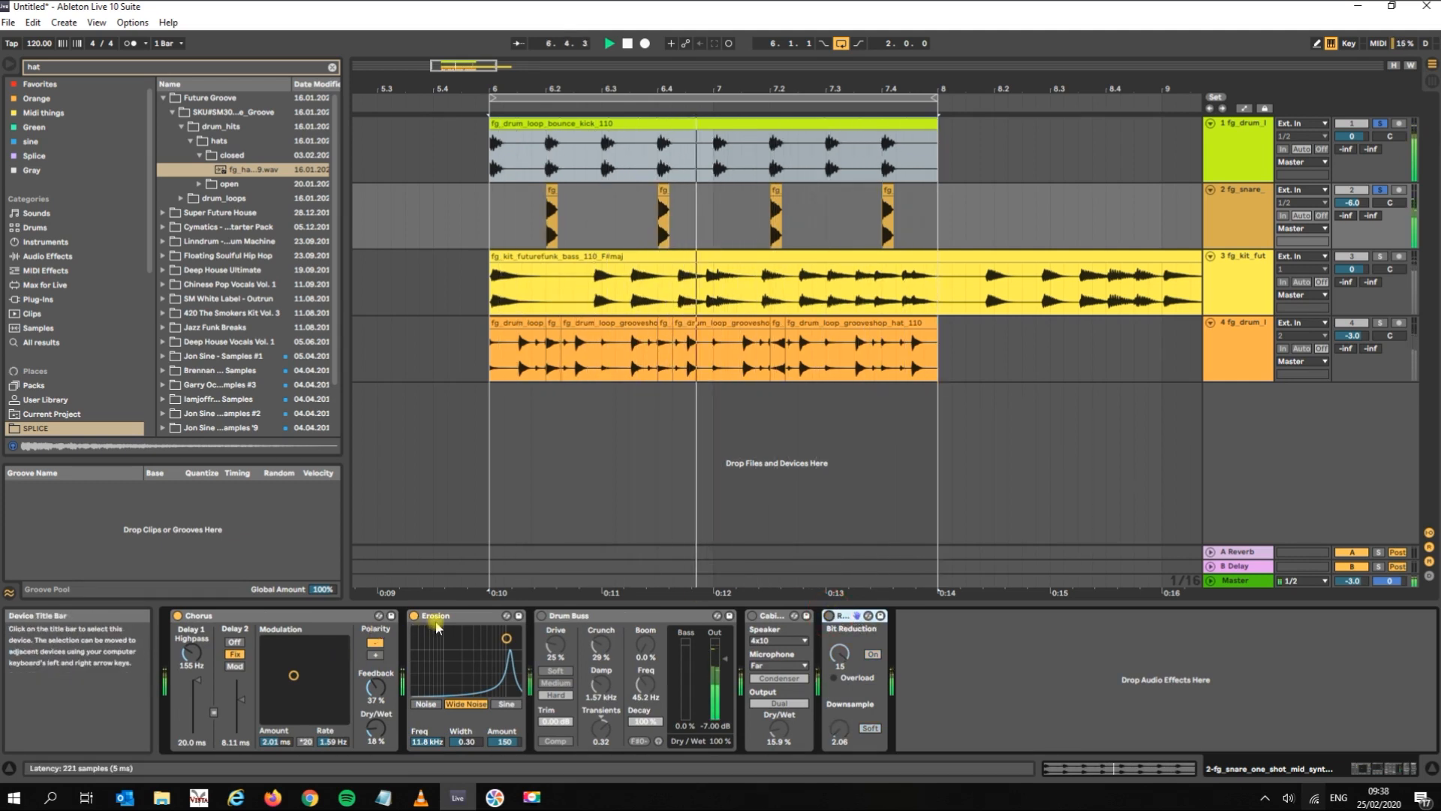
key("space")
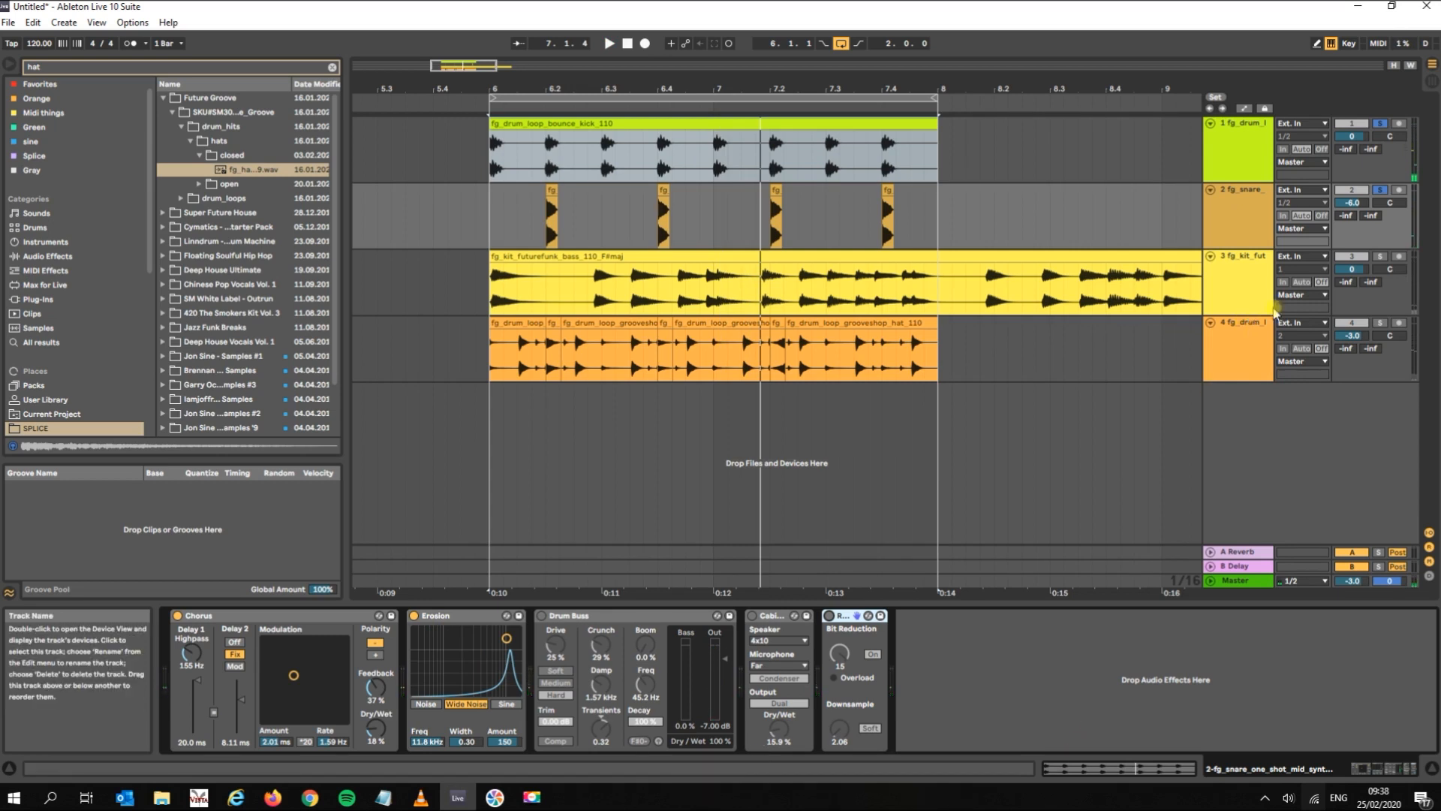
- Solo the futurefunk bass track alongside the kick and snare, show its effects, and start playback
left_click(1379, 258)
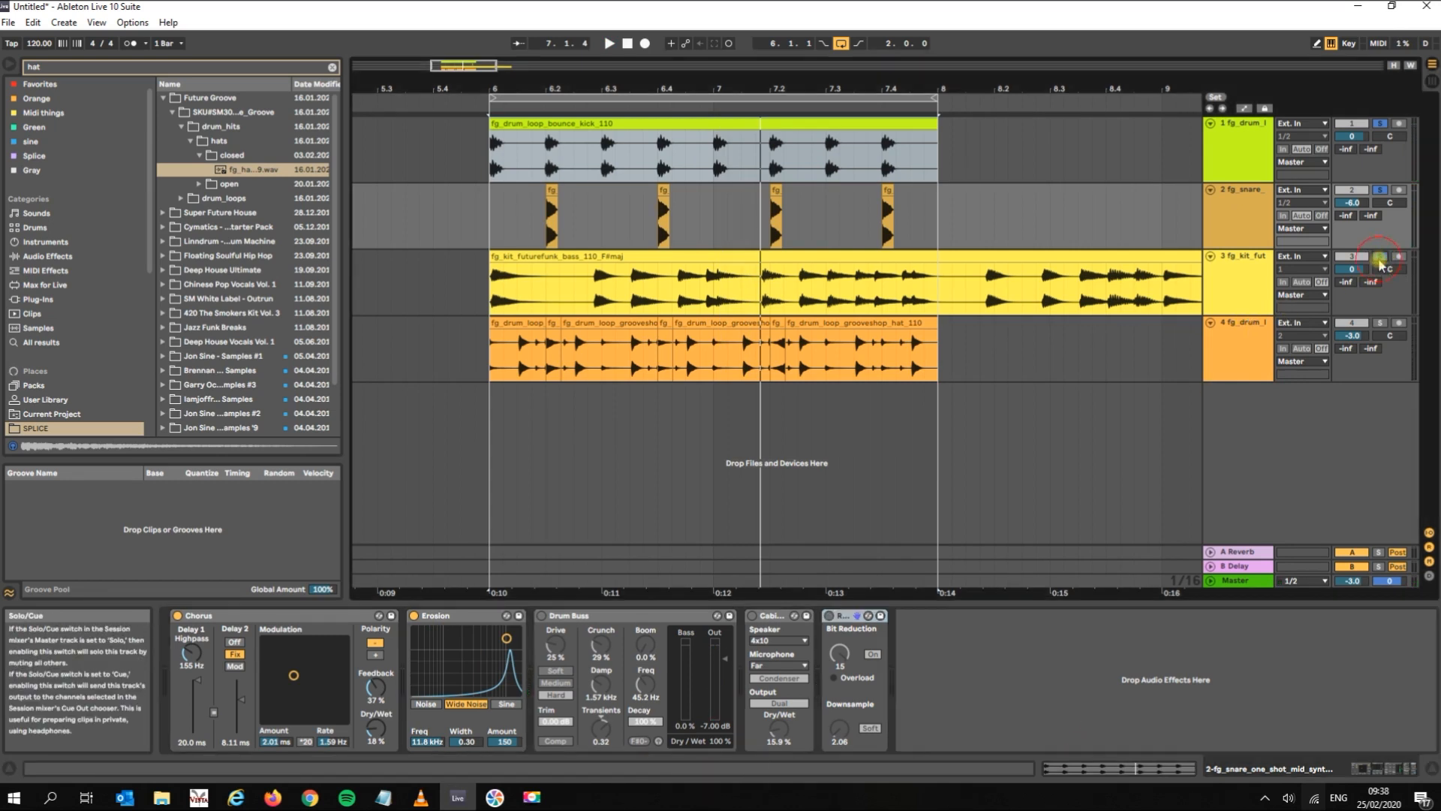
left_click(1253, 280)
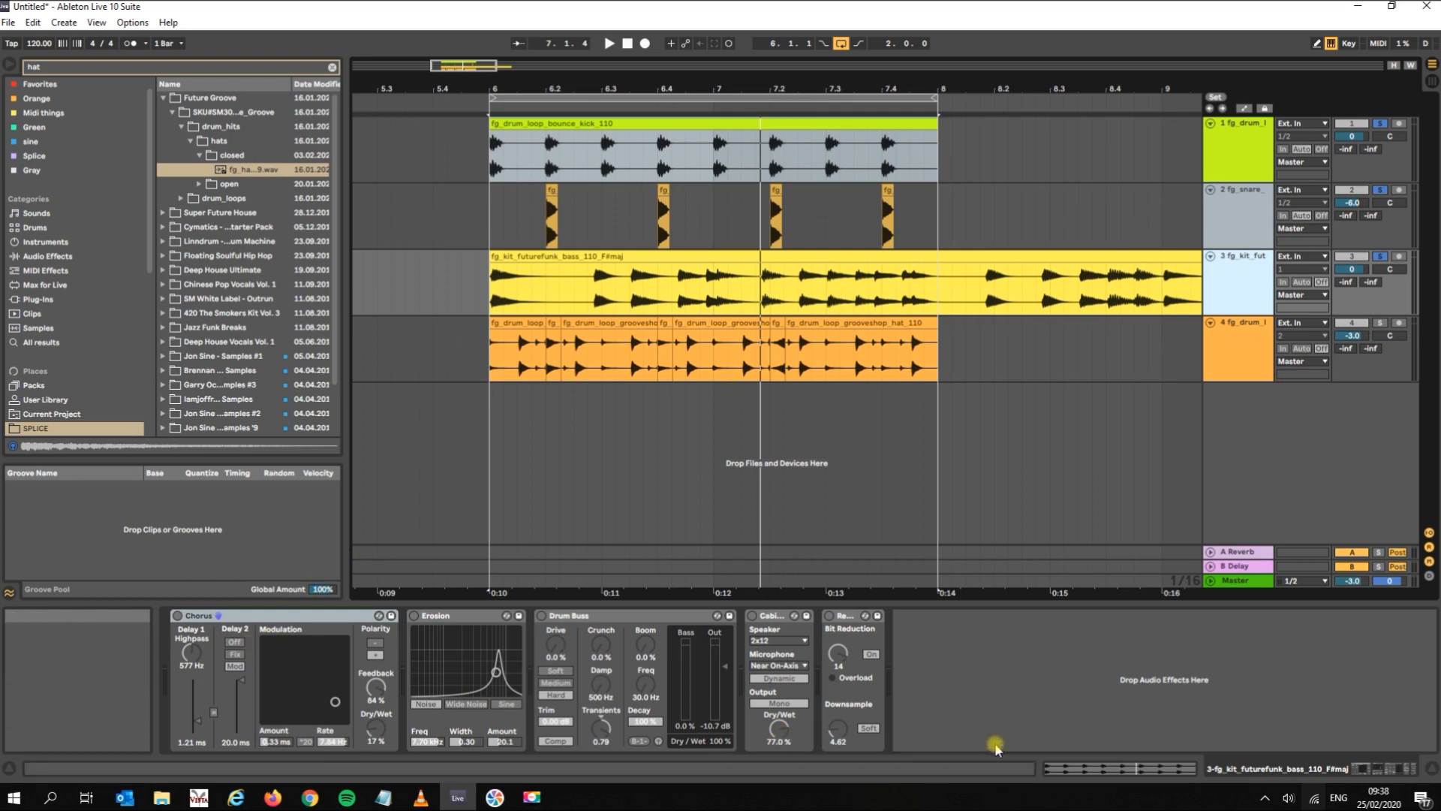
key("space")
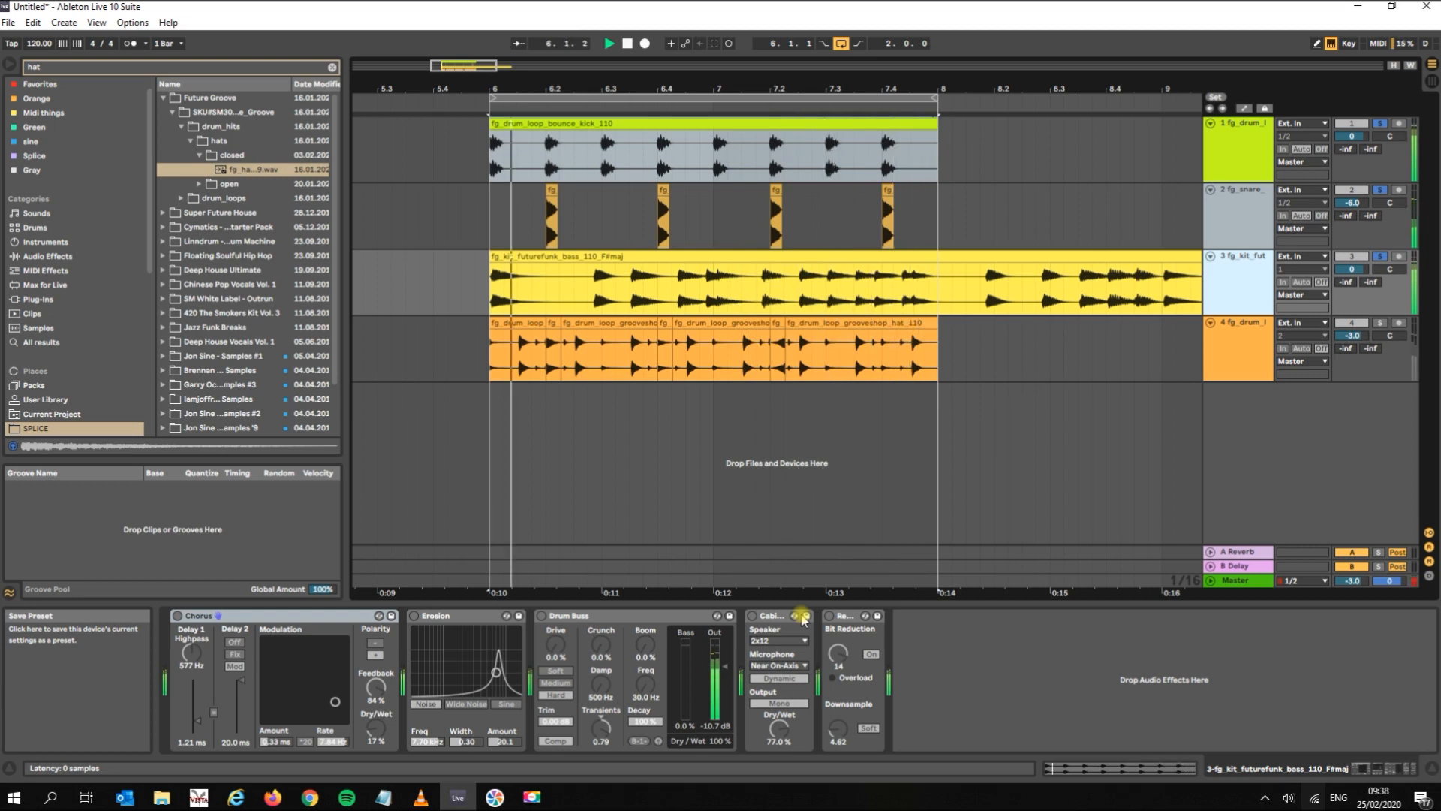
- Turn on the bass track's Chorus, setting modulation to 3.17 ms at 2.73 Hz, Delay 1 Highpass to 202 Hz and Delay 2 to Fix
left_click(178, 616)
left_click_drag(335, 701, 272, 672)
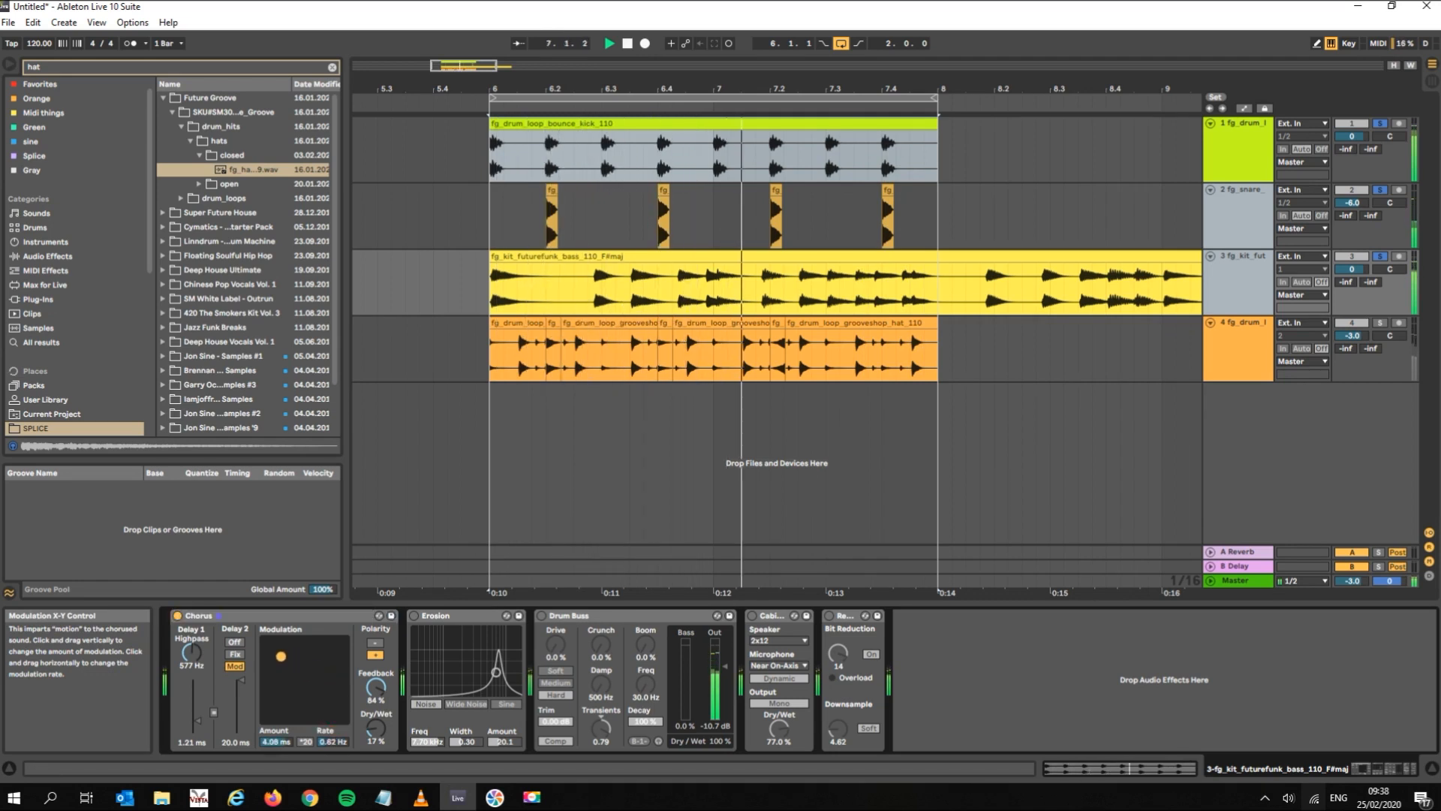
left_click_drag(272, 681, 307, 663)
left_click_drag(192, 653, 192, 623)
left_click(238, 656)
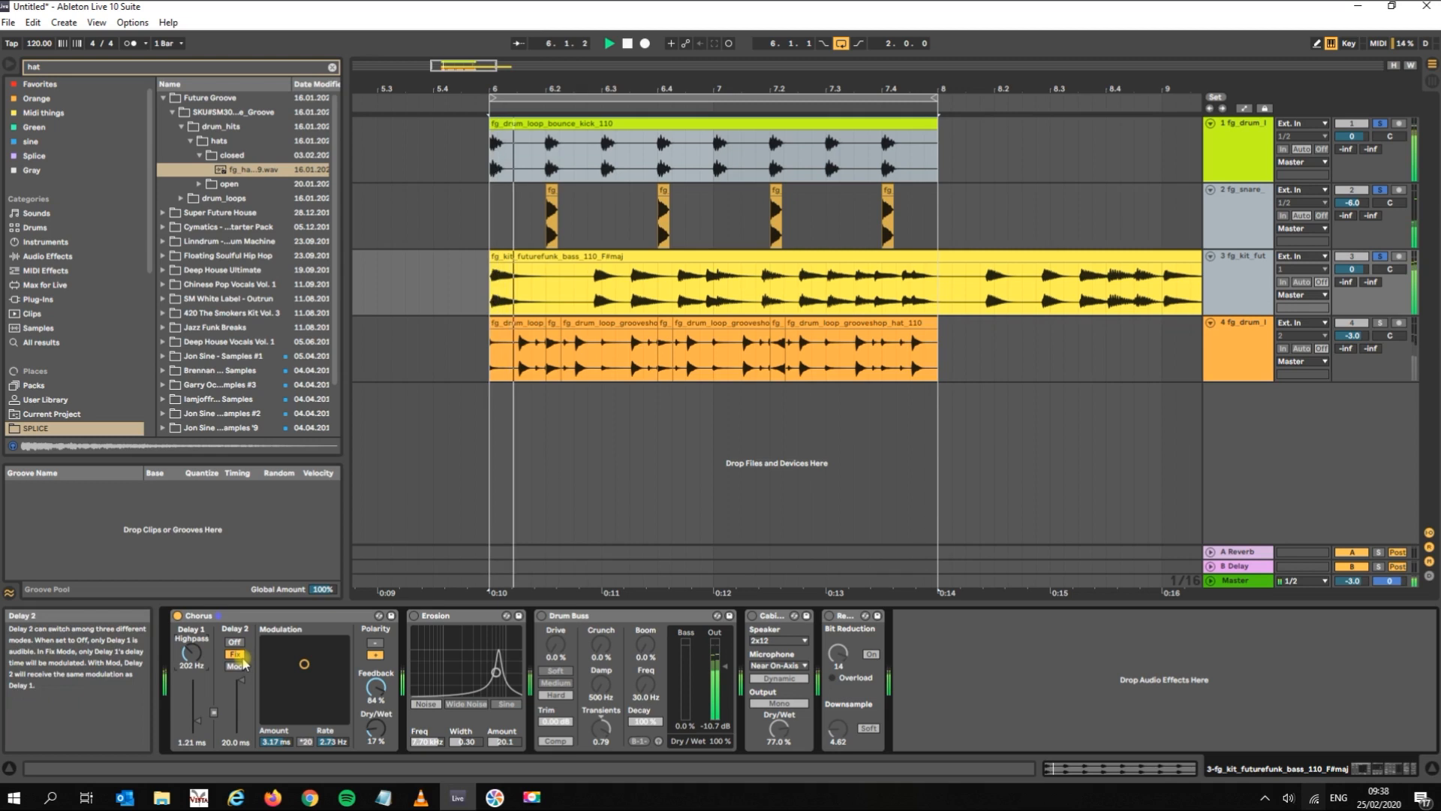
- Raise Chorus's Delay 1 Highpass to 2.04 kHz, restart playback, and set modulation to 3.00 ms at 4.41 Hz with Dry/Wet at 52%
key("space")
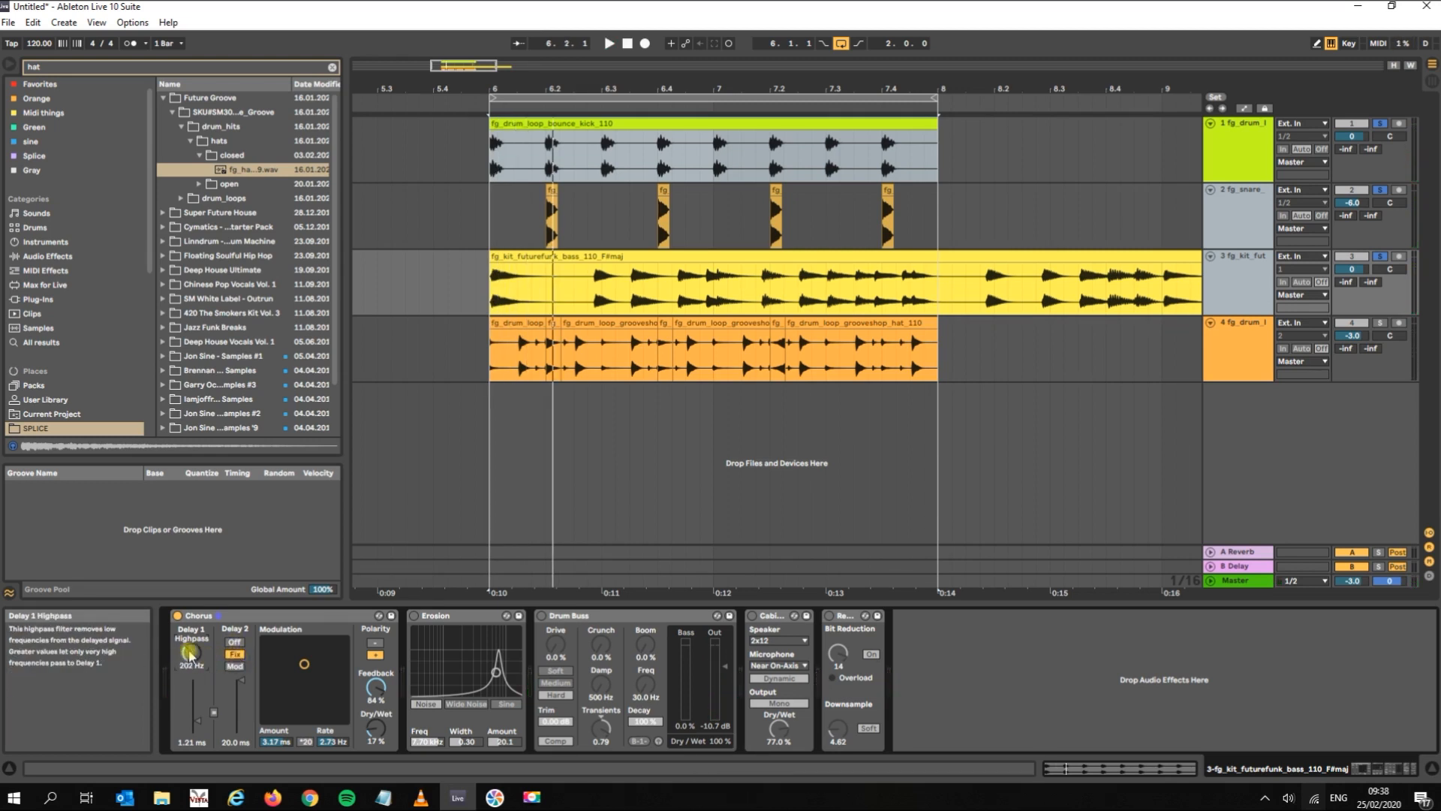
left_click_drag(190, 655, 190, 634)
key("space")
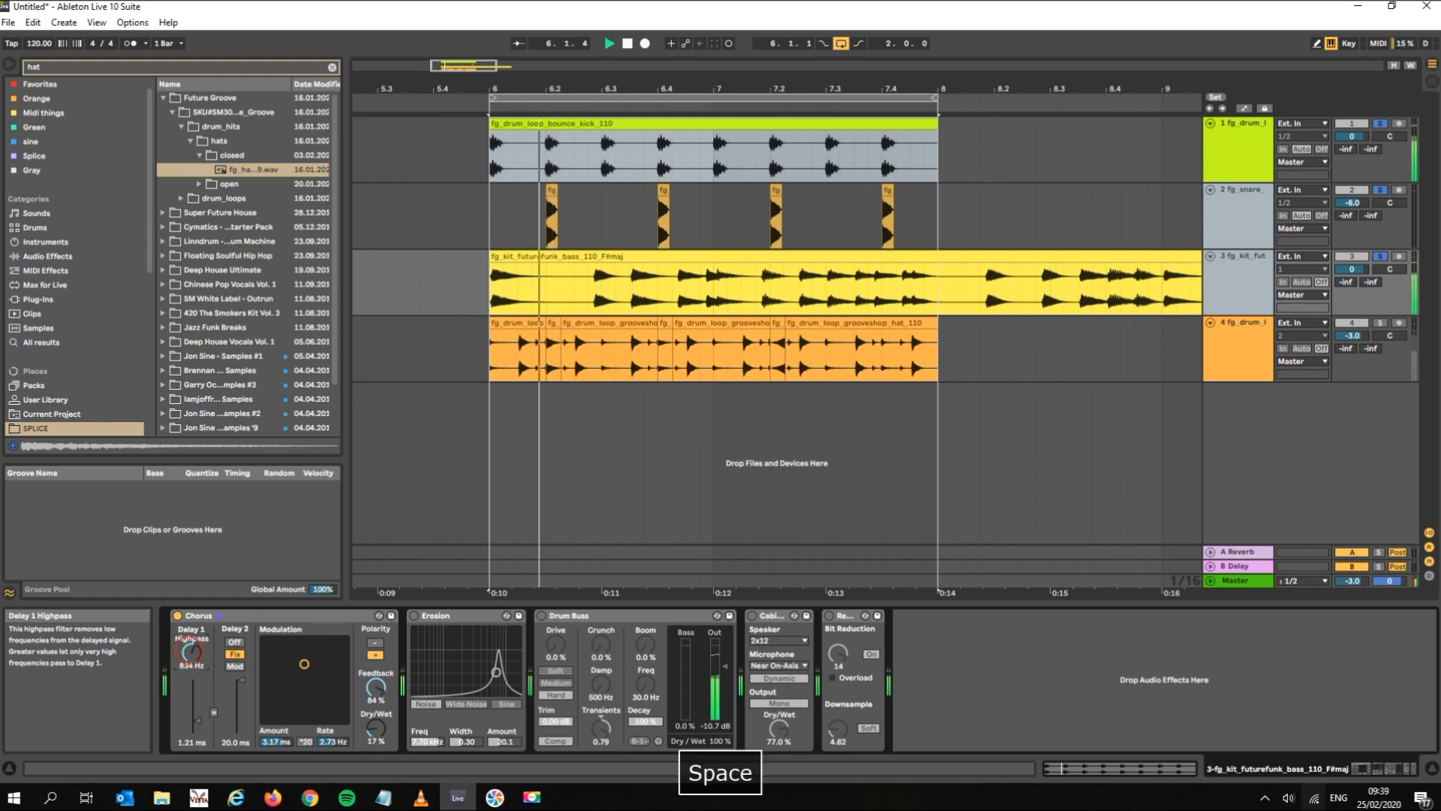
left_click_drag(304, 663, 305, 649)
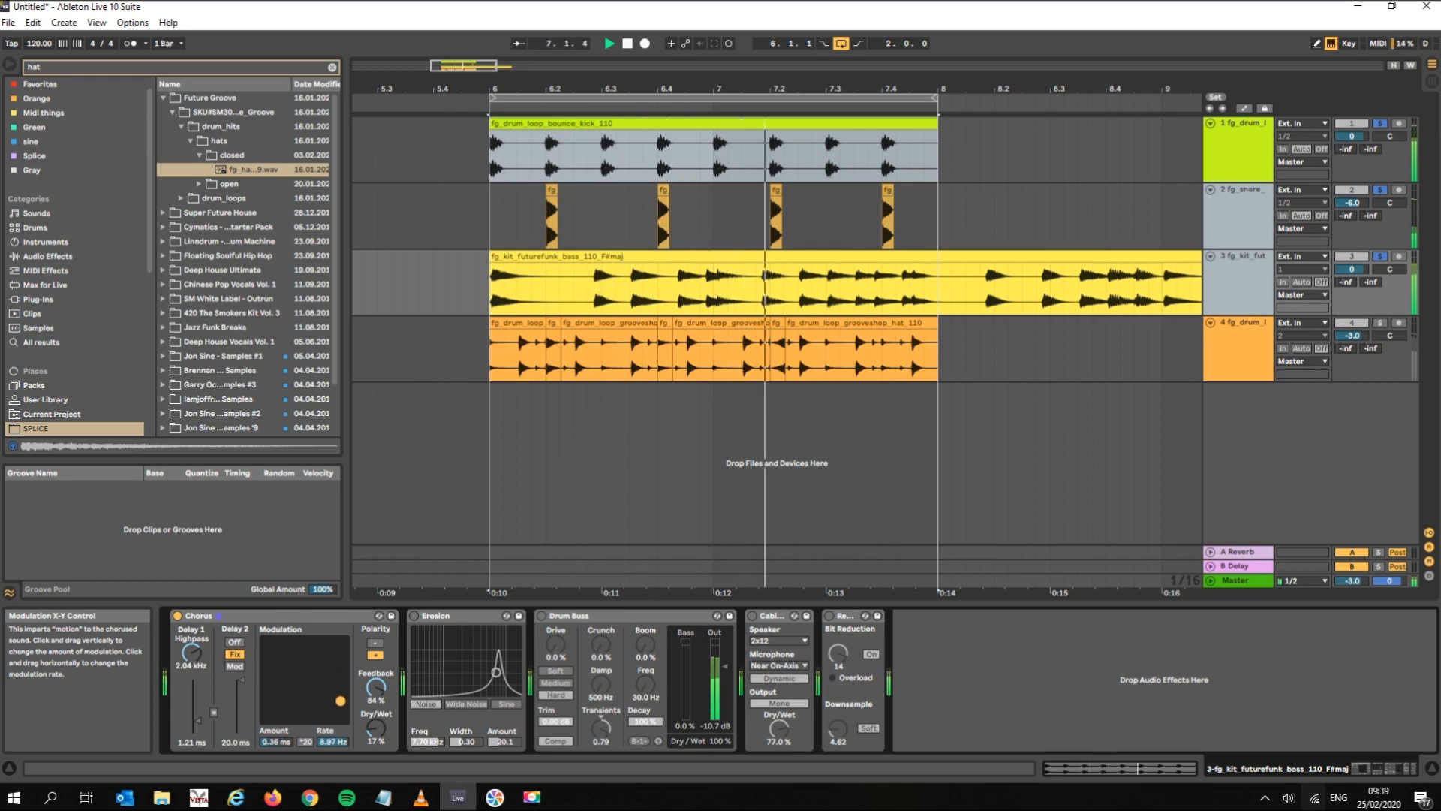
left_click_drag(340, 701, 373, 720)
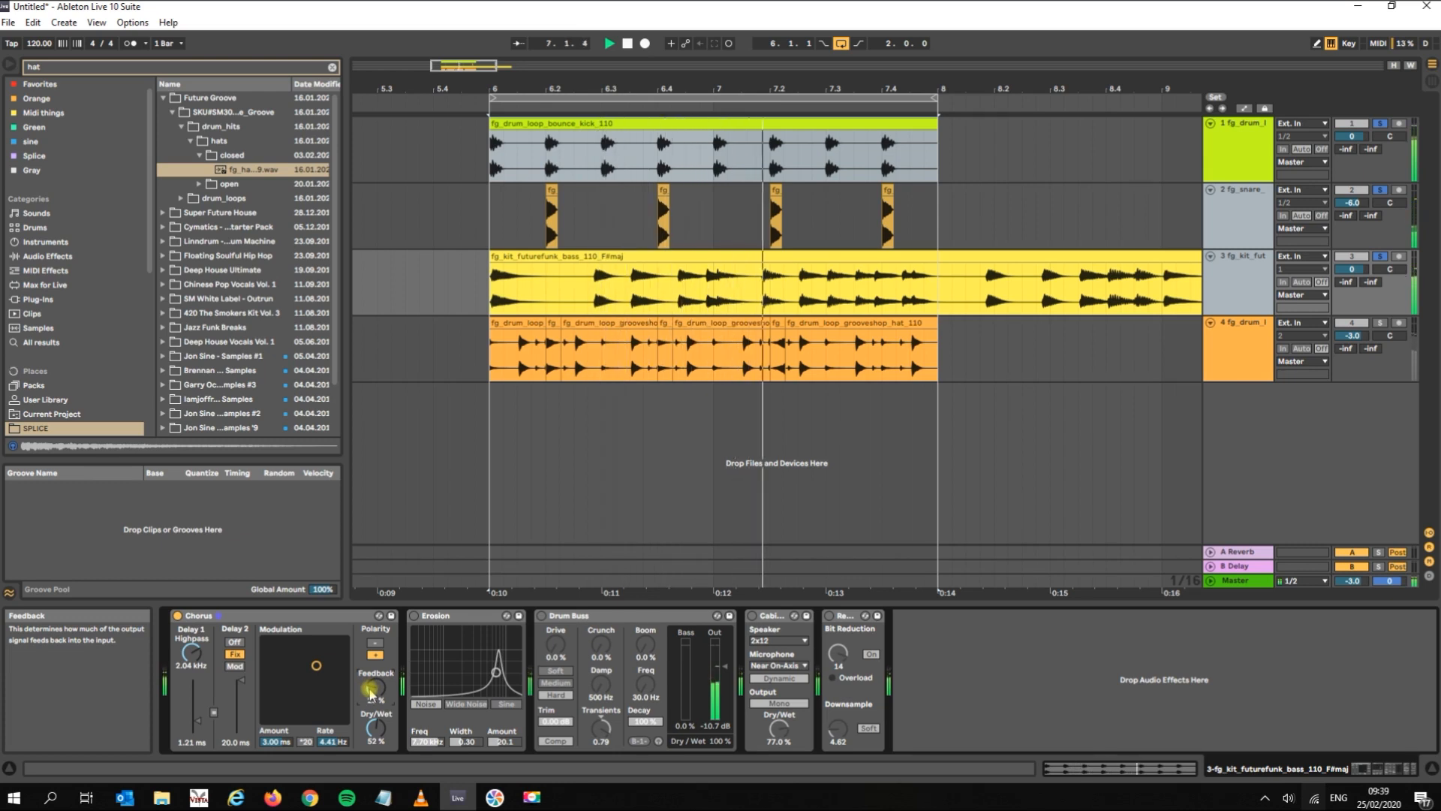
- Set Chorus's Feedback to 72% and Dry/Wet to 29%, with negative polarity
left_click_drag(375, 687, 375, 678)
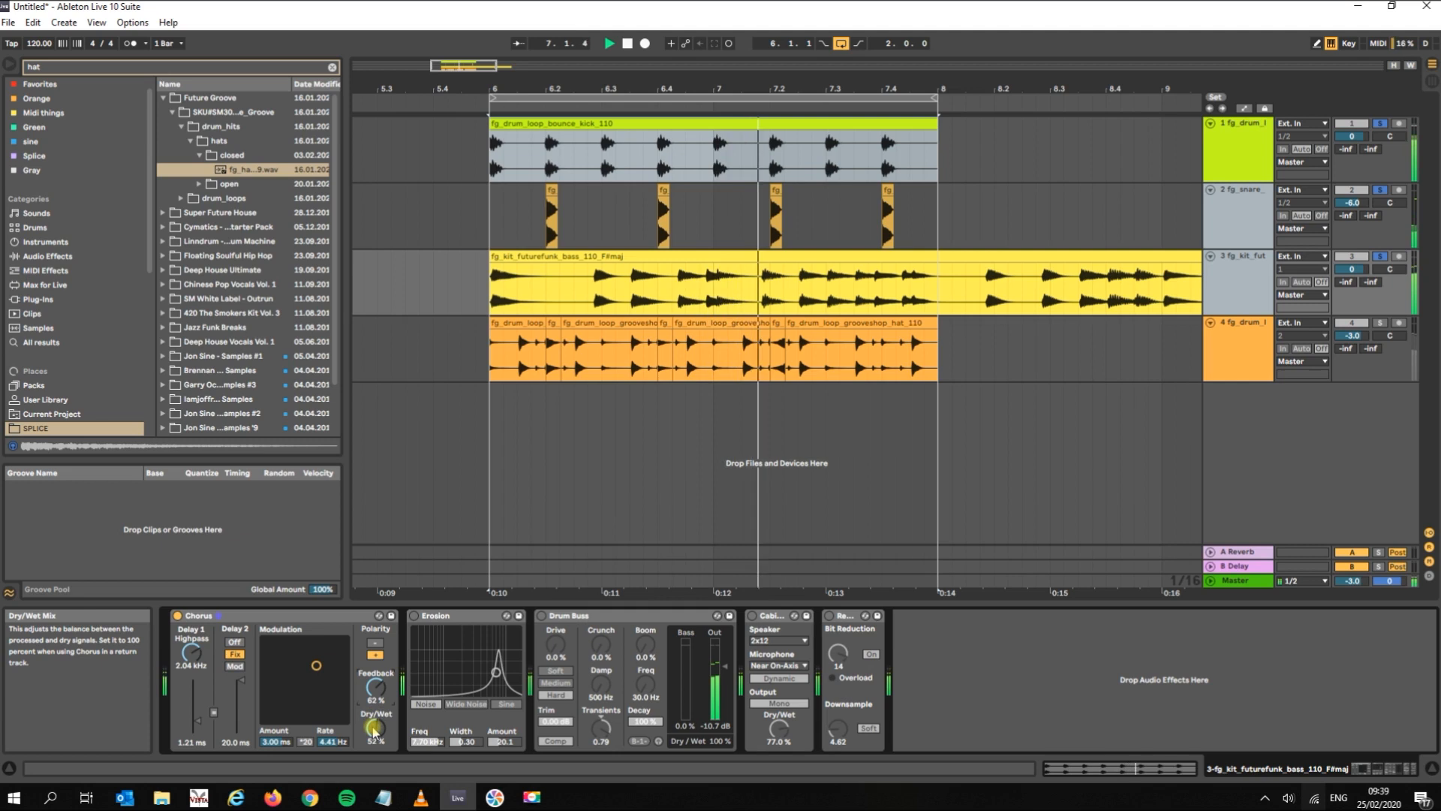
left_click_drag(375, 730, 376, 753)
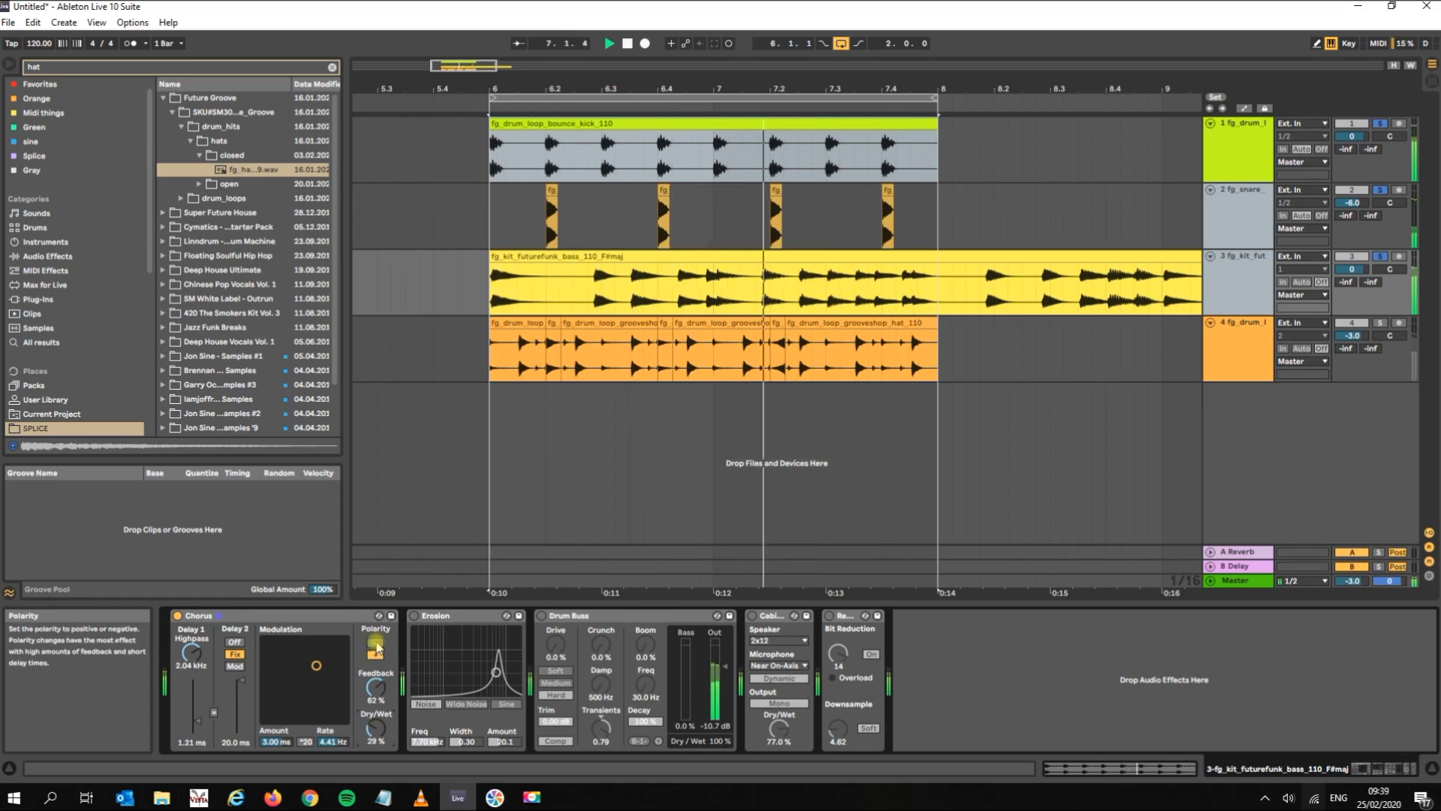
left_click_drag(376, 687, 375, 680)
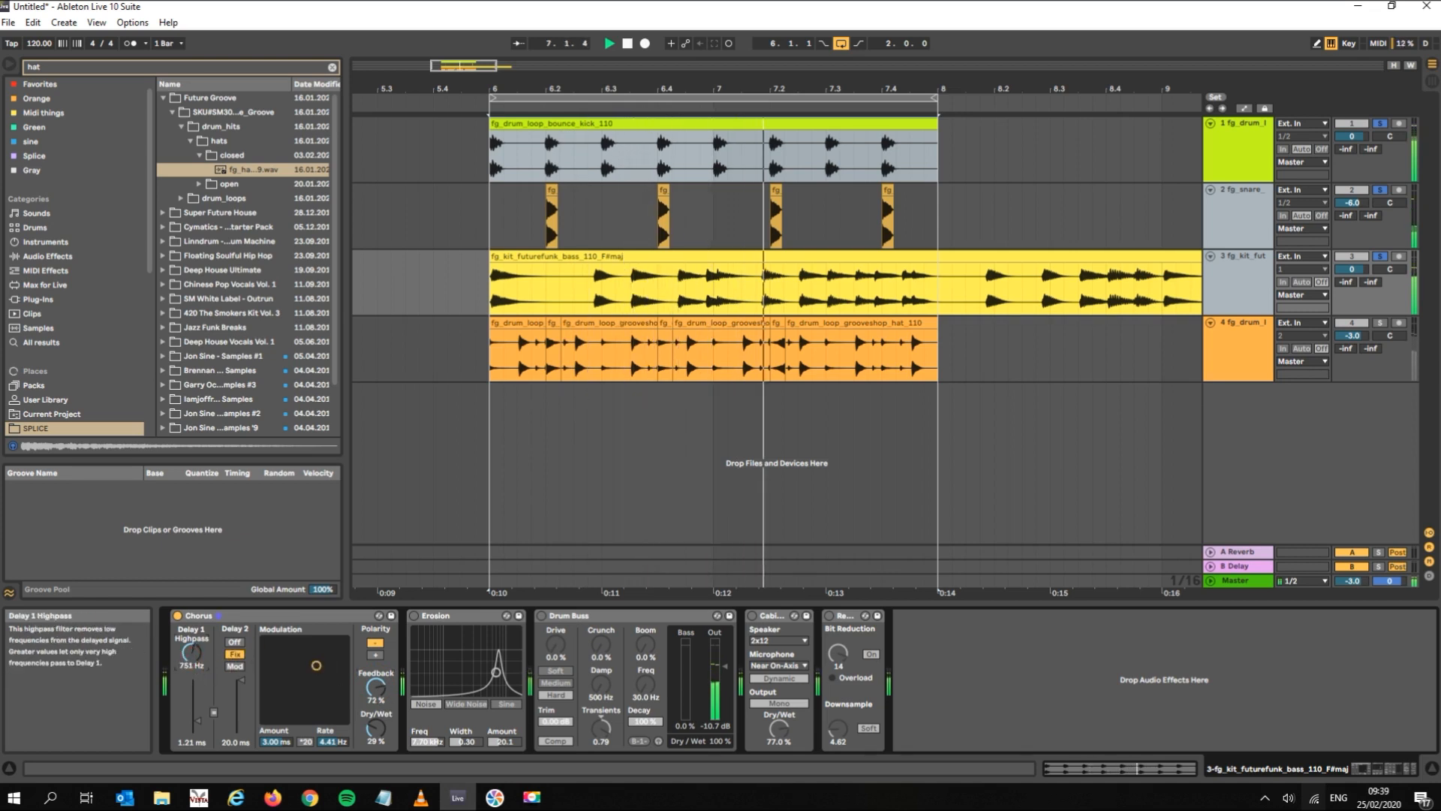
- Set Chorus's Delay 1 Highpass to 641 Hz, Delay 2 to Off, Feedback to 47% and Dry/Wet to 36%, and stop playback
left_click_drag(191, 652, 191, 658)
left_click(235, 666)
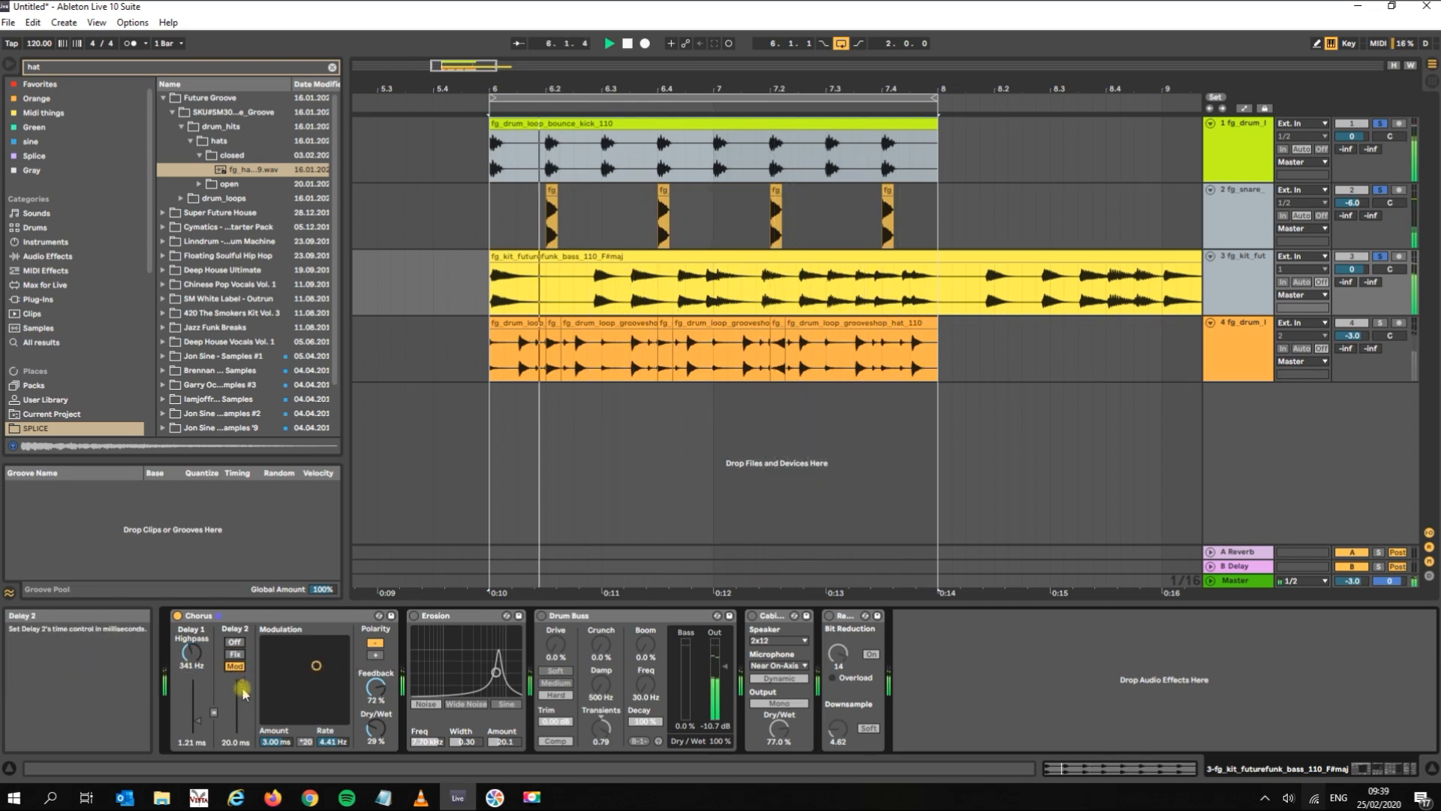
left_click(235, 643)
mouse_move(216, 654)
left_mouse_down()
mouse_move(216, 642)
mouse_move(191, 650)
left_mouse_up()
left_click_drag(376, 686, 376, 733)
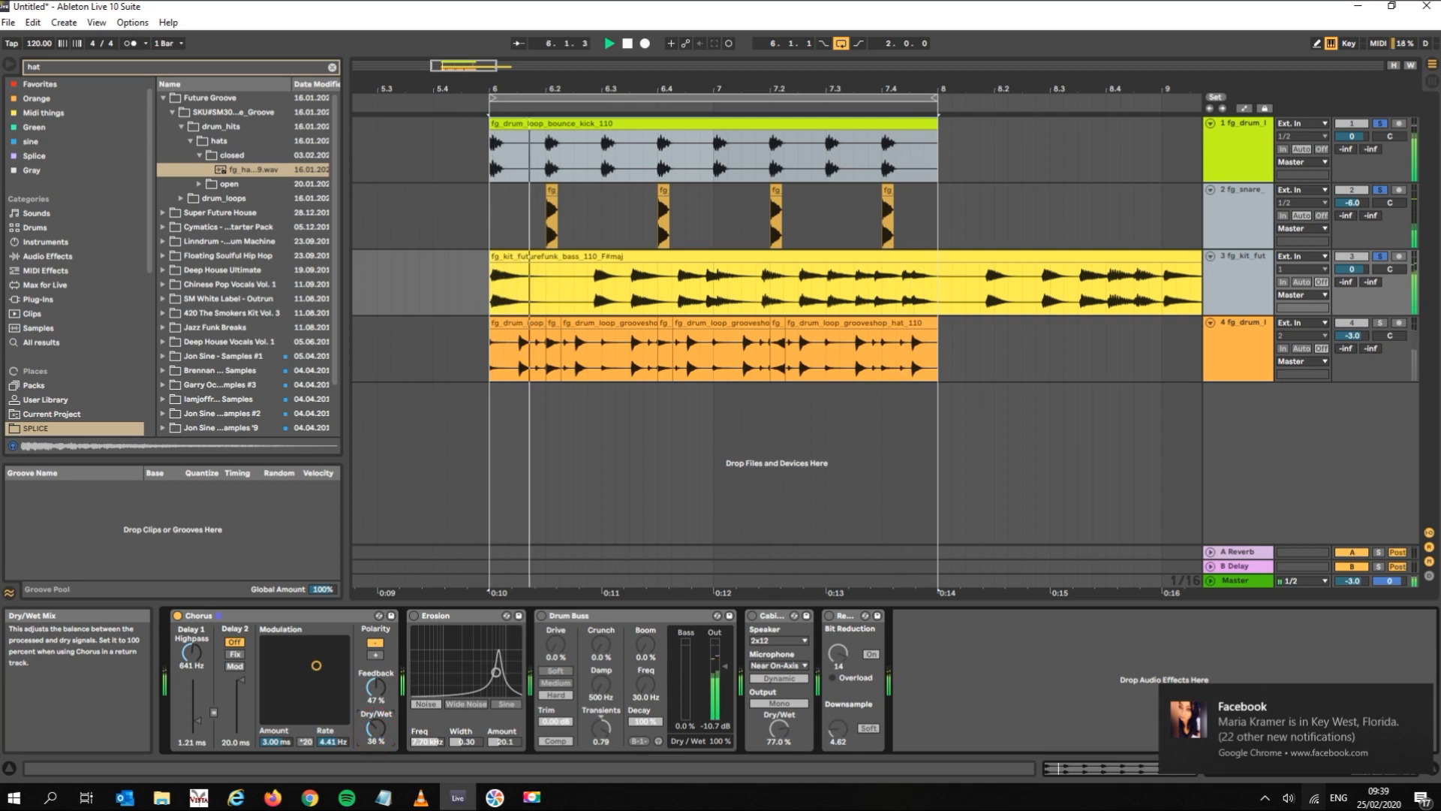
key("space")
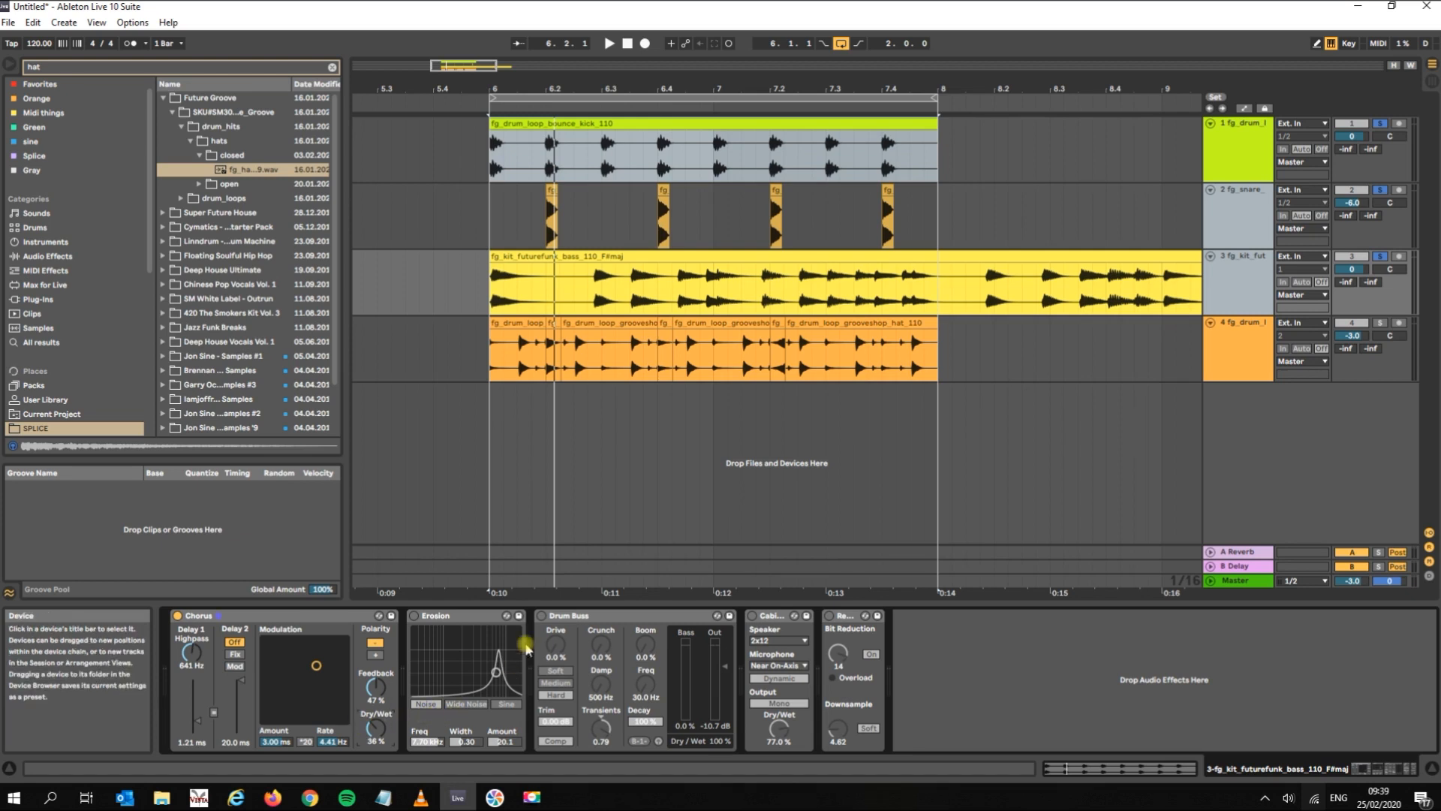
- Turn off Chorus, turn on the bass's Erosion, and during playback set its Noise mode to 3.50 kHz with Amount 50
left_click(669, 258)
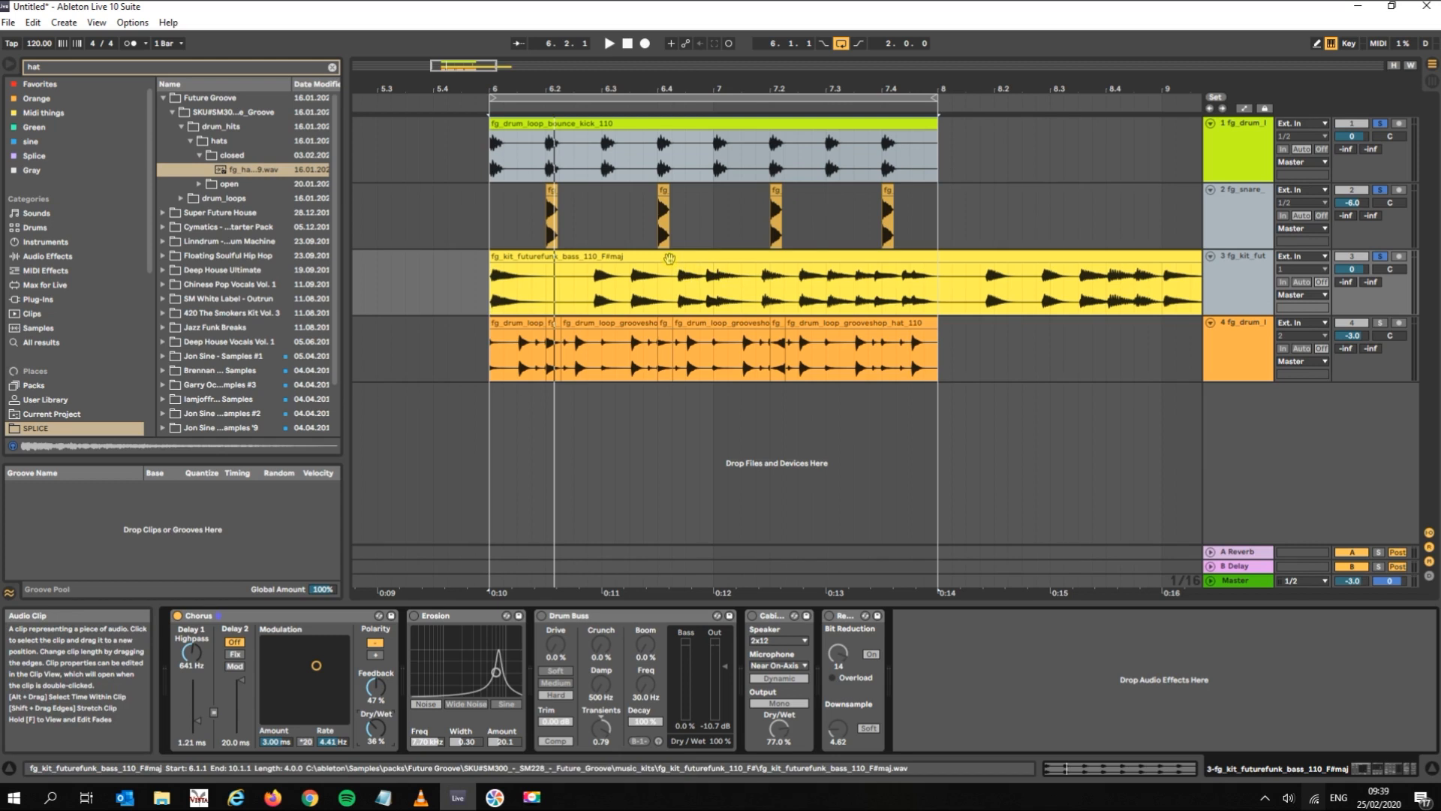
left_click(468, 430)
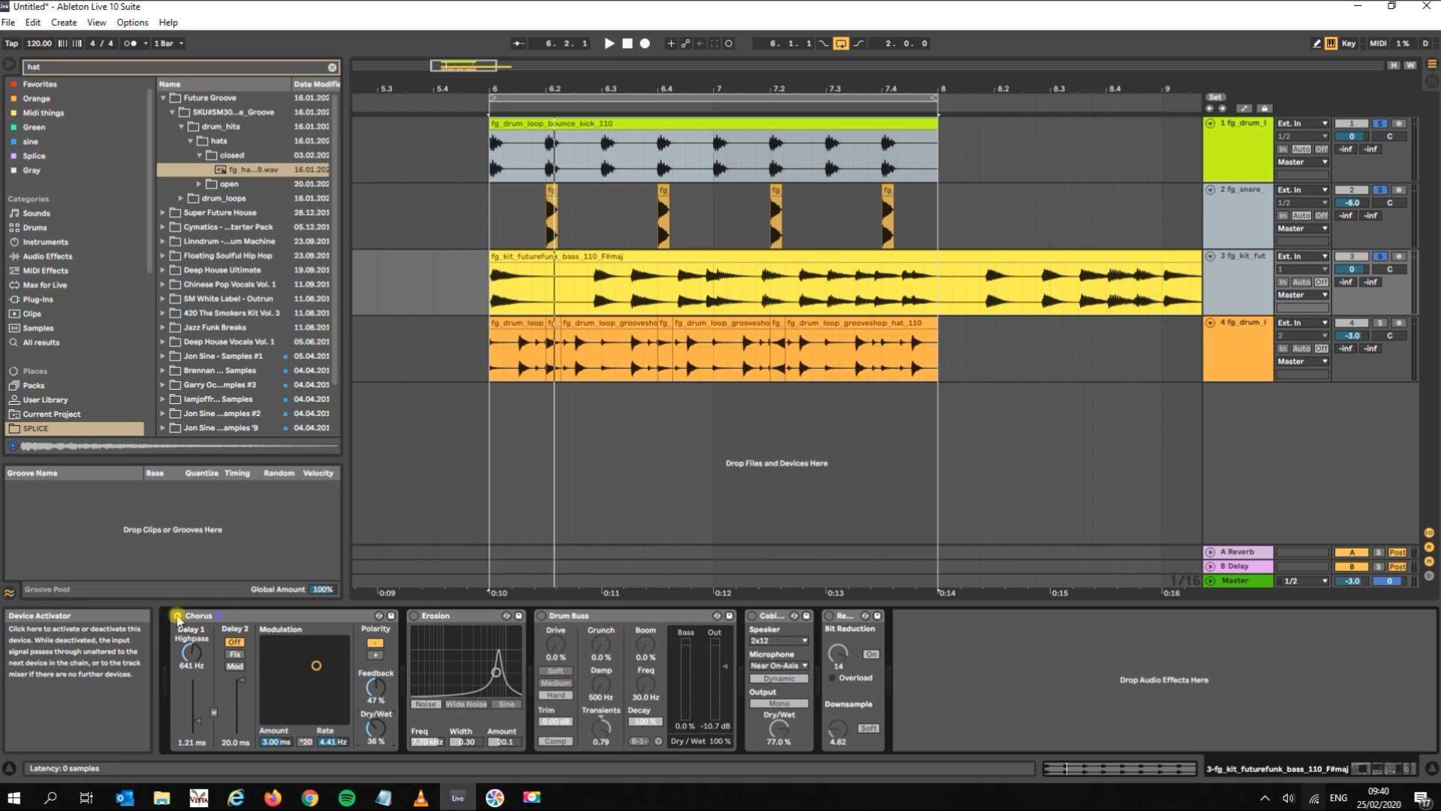
left_click(417, 618)
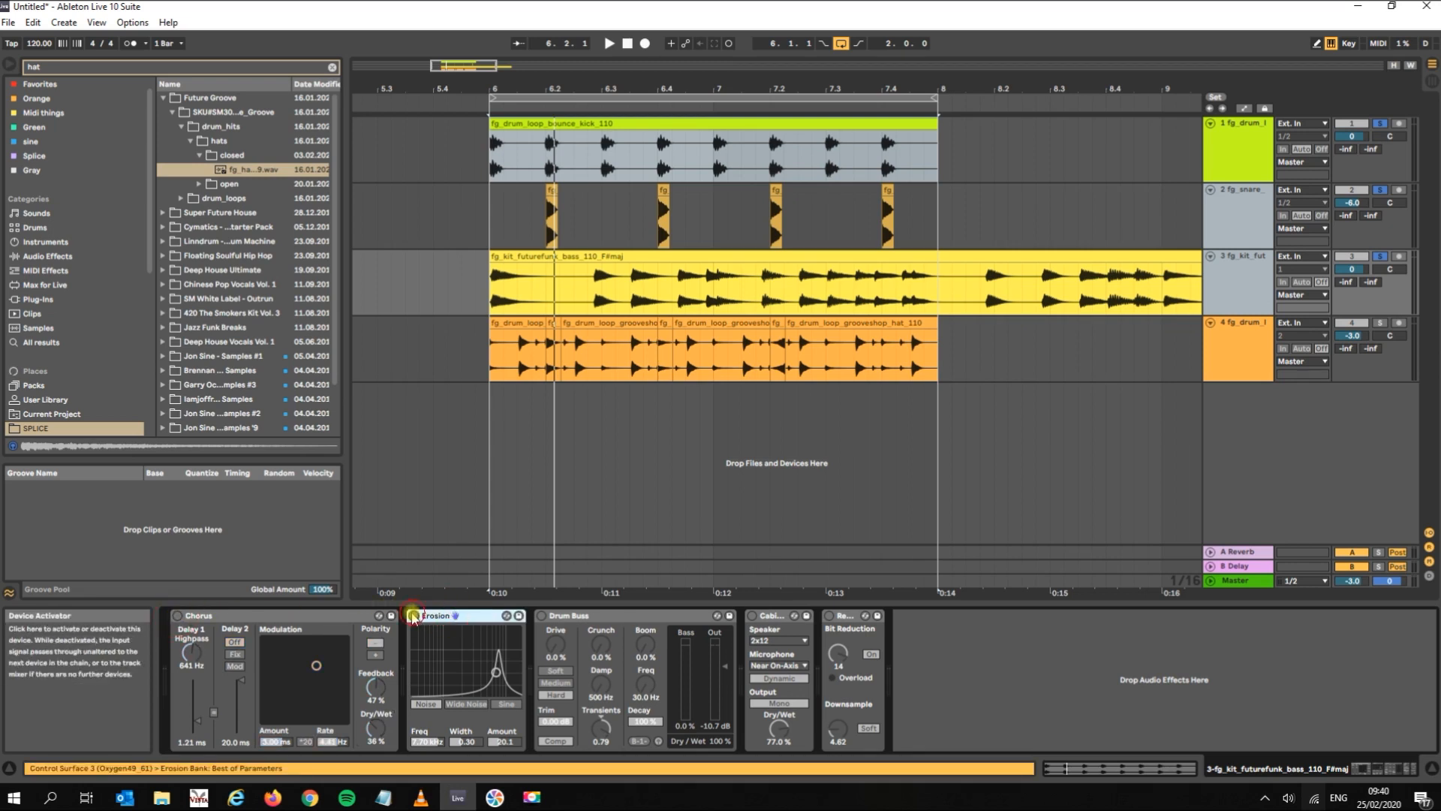
left_click(413, 616)
key("space")
mouse_move(496, 672)
left_mouse_down()
mouse_move(459, 679)
mouse_move(440, 639)
mouse_move(507, 636)
mouse_move(507, 660)
mouse_move(476, 662)
left_mouse_up()
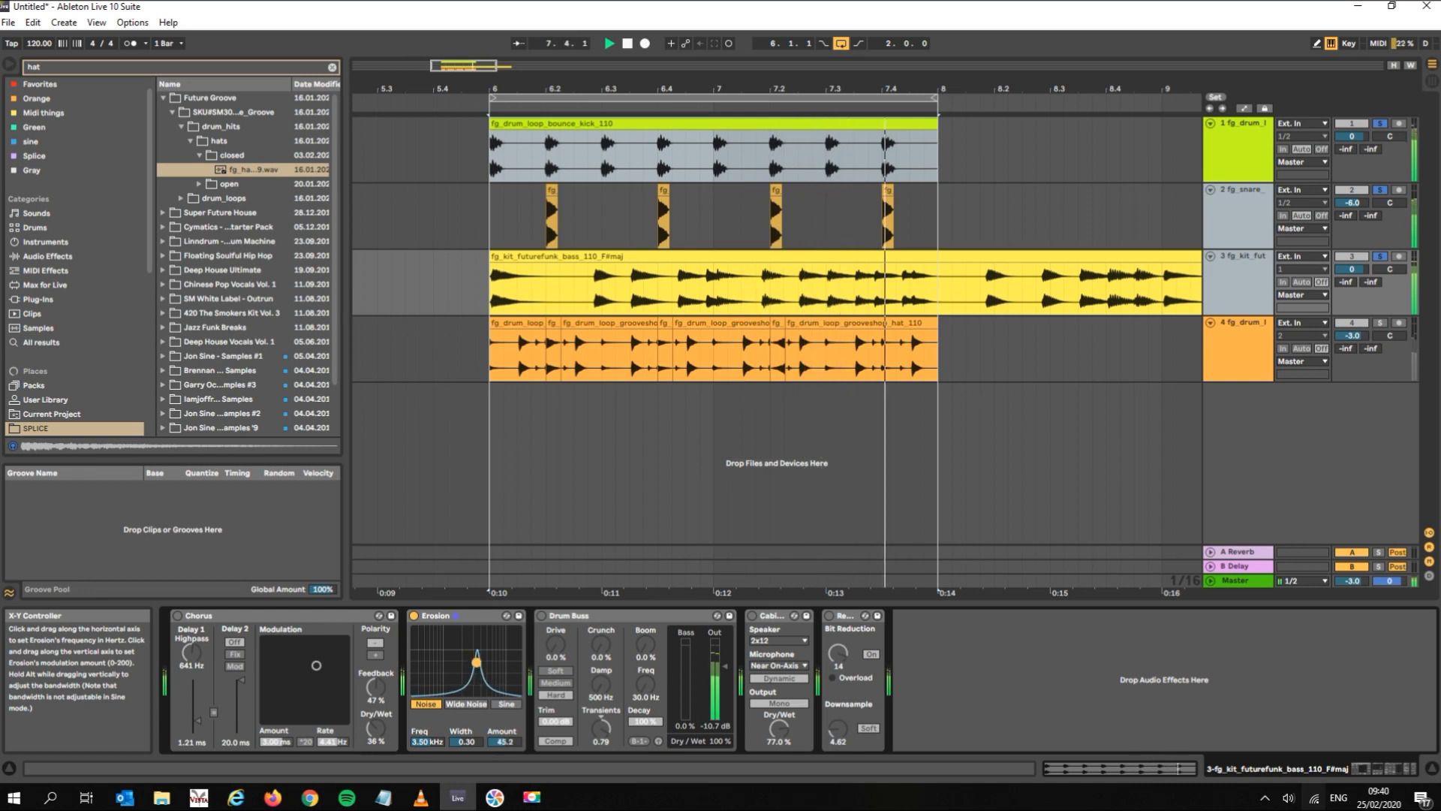
key("space")
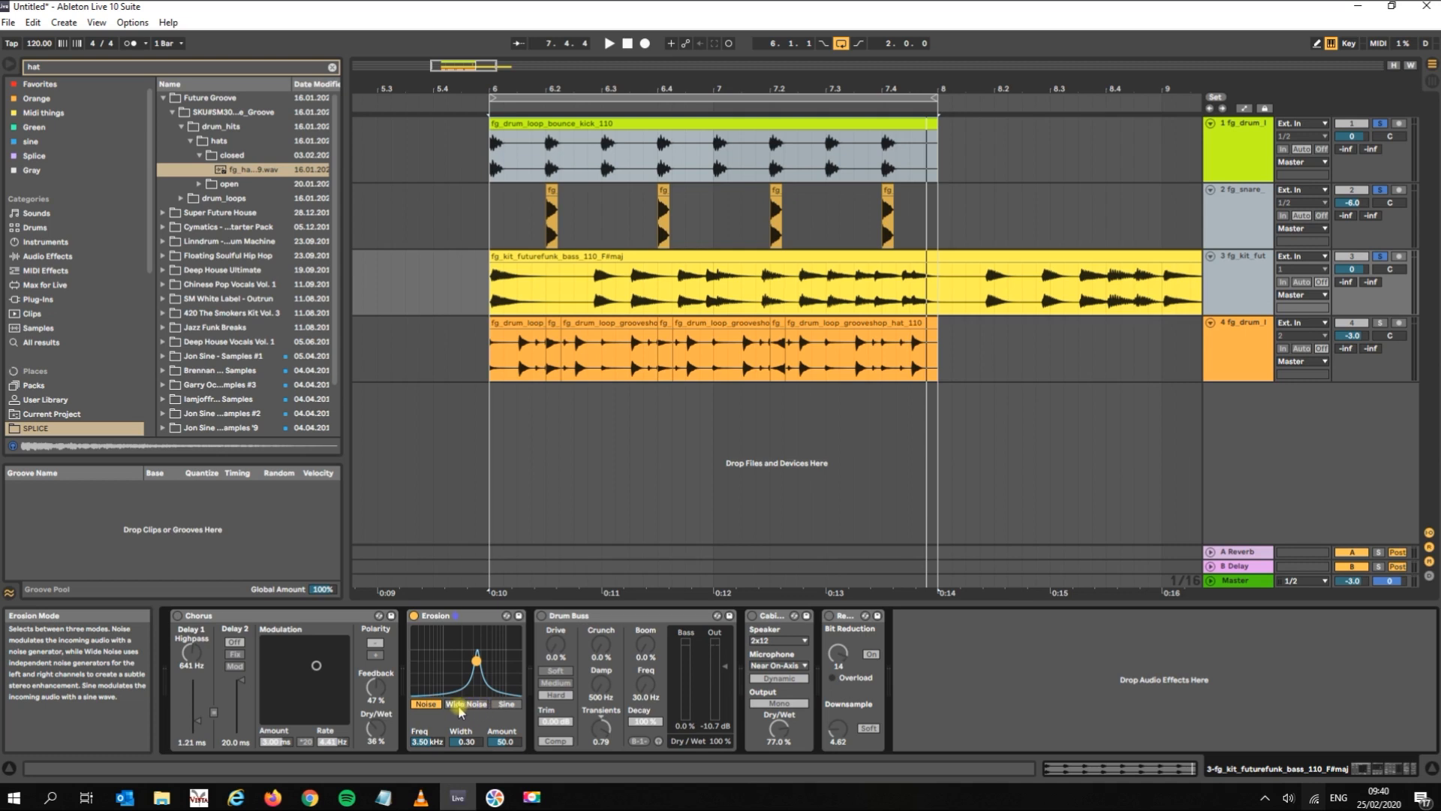
- Switch Erosion to Wide Noise, set its frequency to 2.29 kHz and Amount to 65.7 during playback, and stop
key("space")
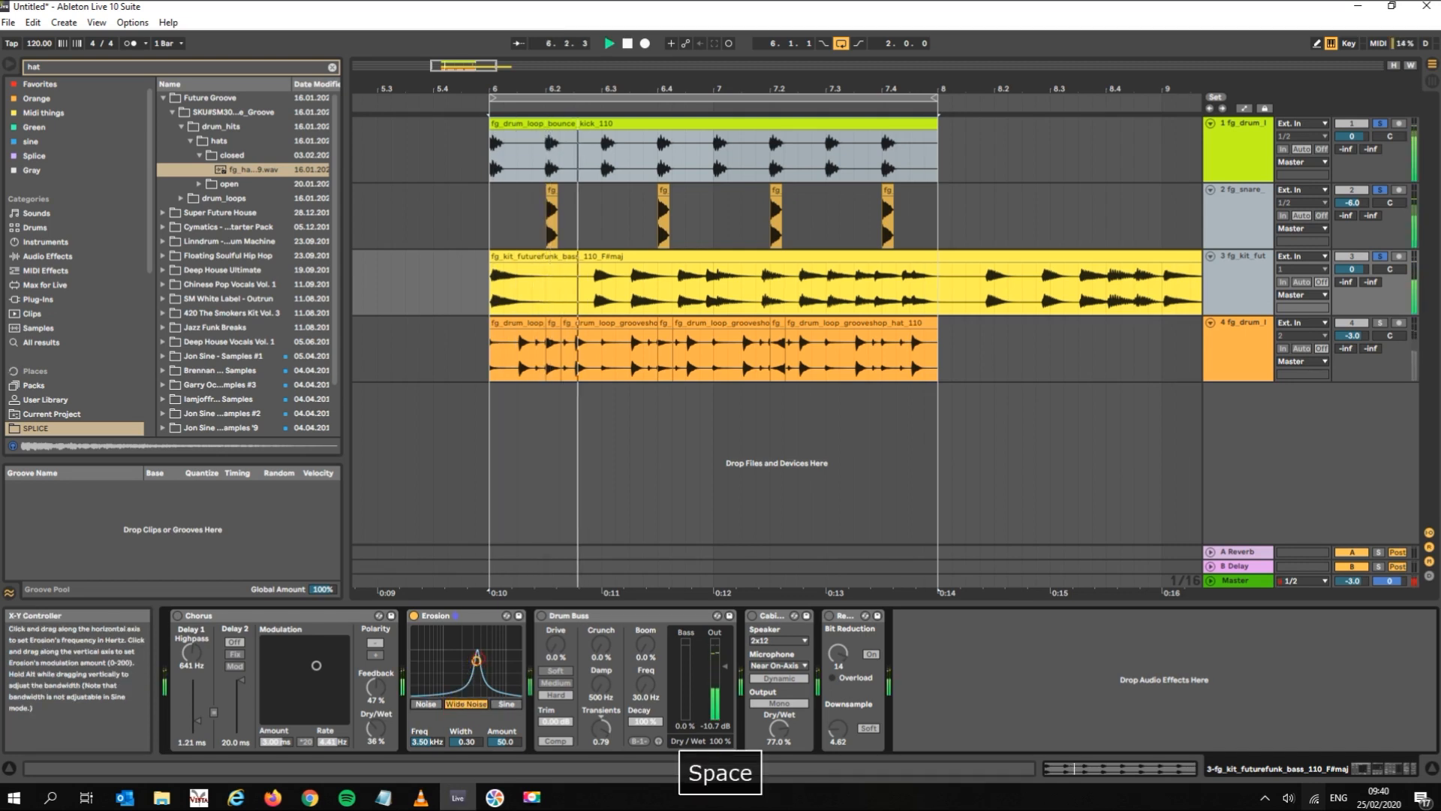
mouse_move(476, 660)
left_mouse_down()
mouse_move(470, 642)
mouse_move(431, 672)
mouse_move(418, 637)
mouse_move(497, 645)
mouse_move(456, 638)
mouse_move(479, 657)
left_mouse_up()
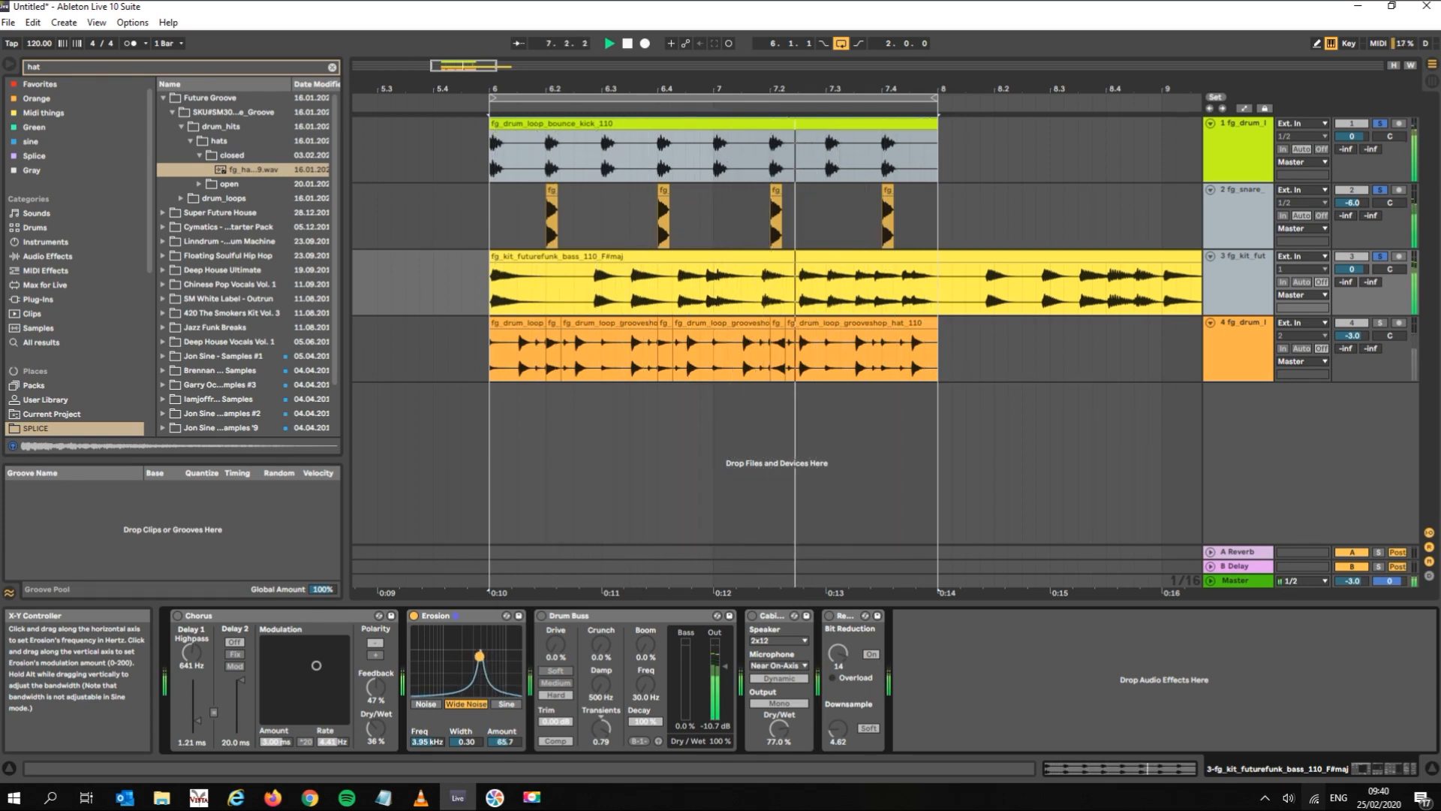
key("space")
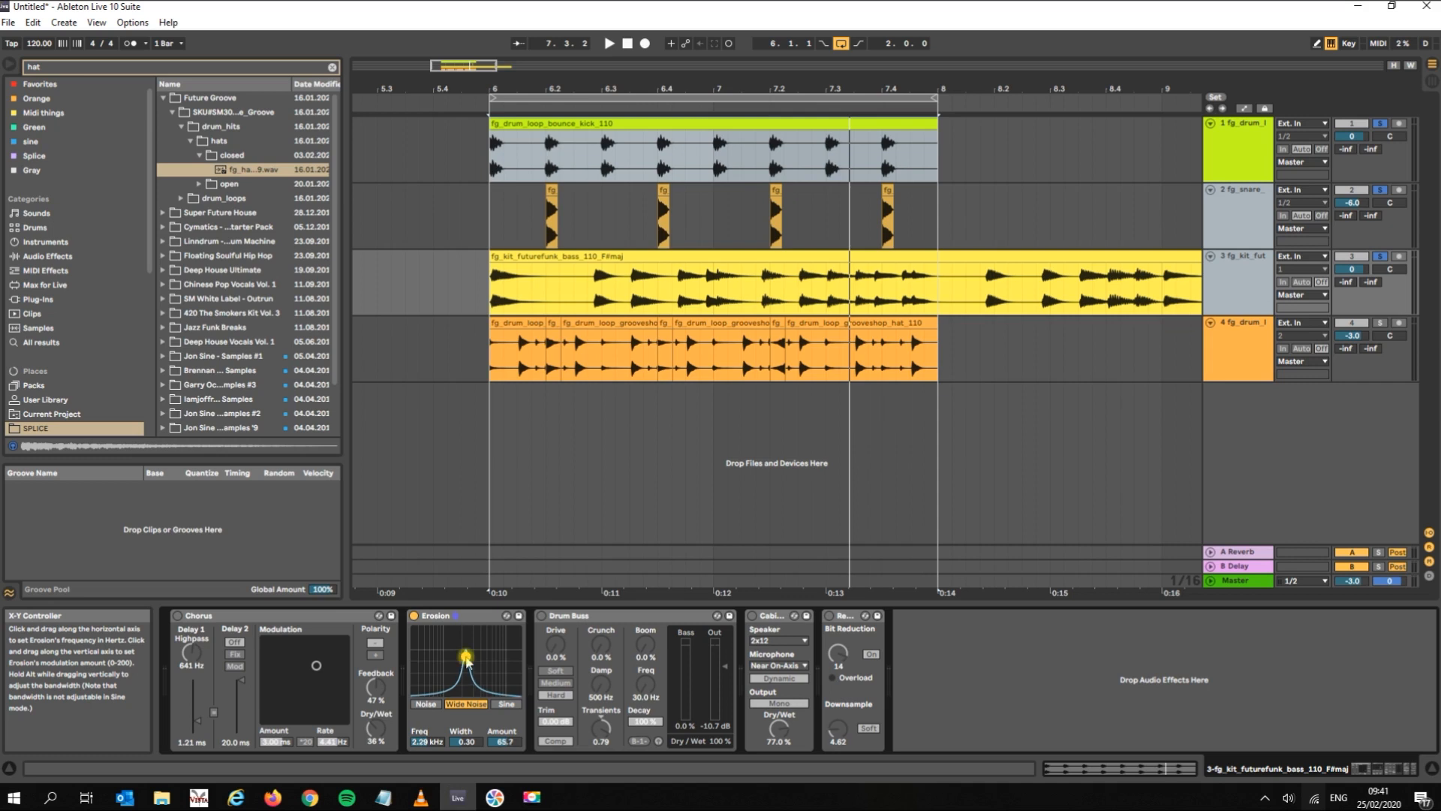
- During playback, try Erosion's Sine mode, and settle on Wide Noise at 1.11 kHz with Amount 55
key("space")
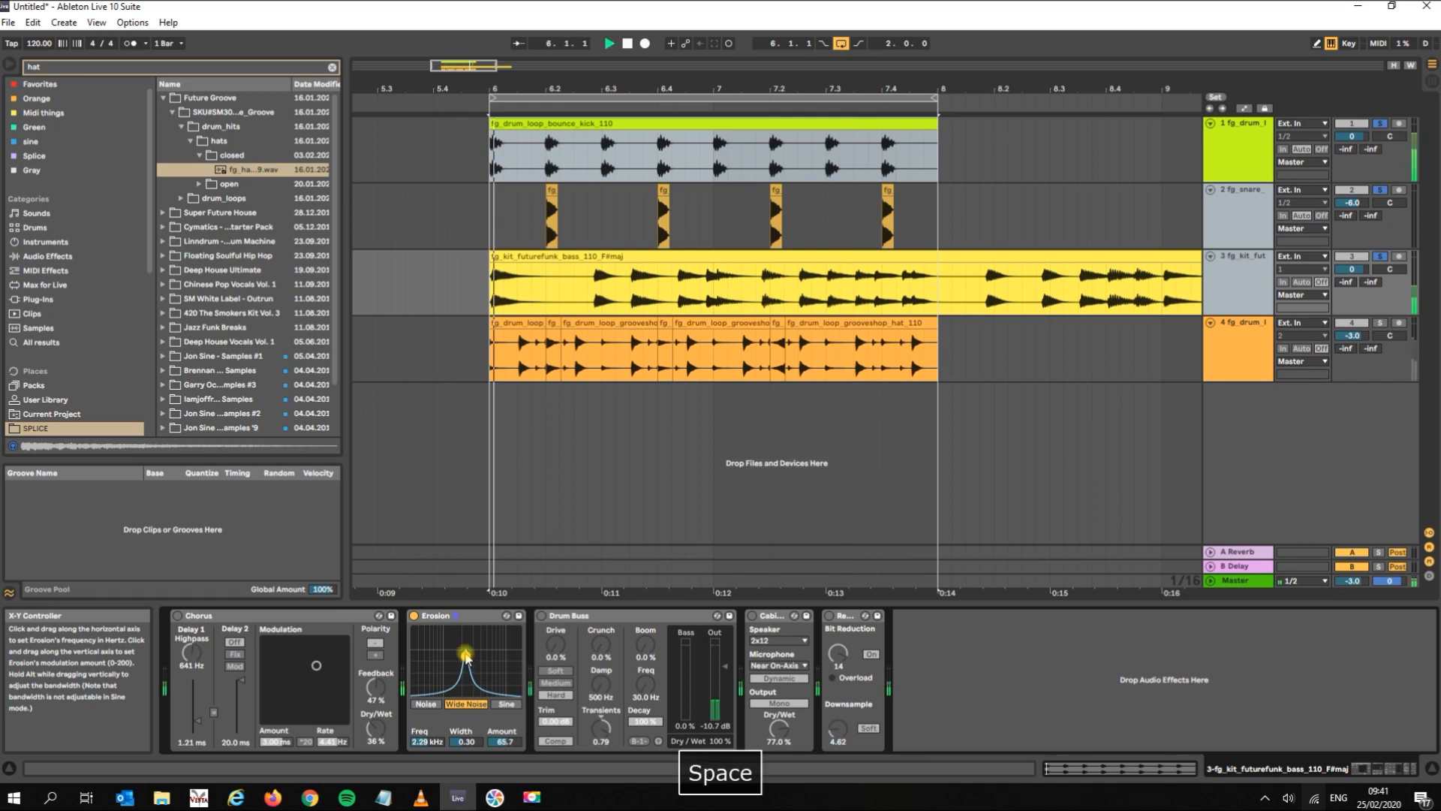
left_click_drag(465, 656, 508, 642)
left_click(499, 706)
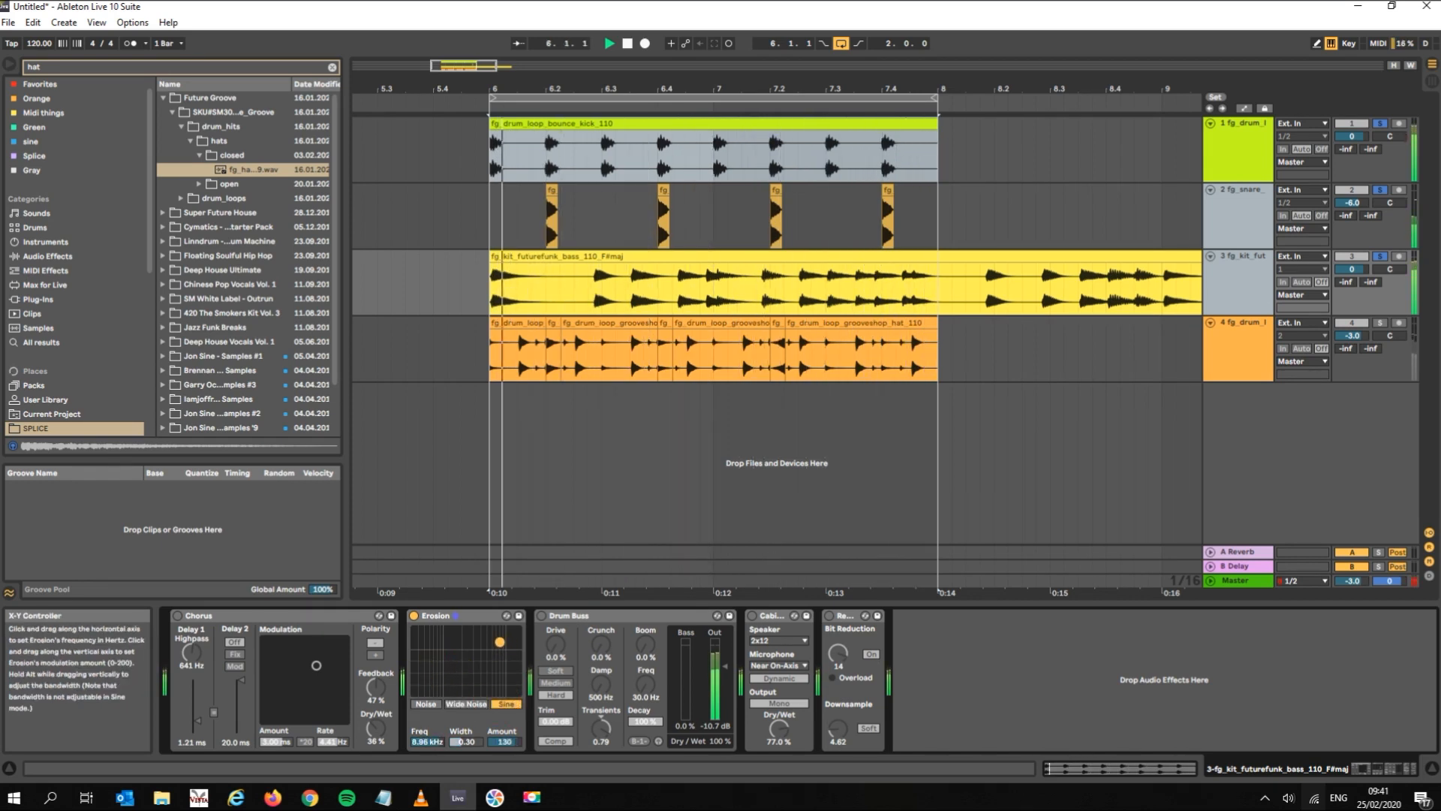
left_click_drag(480, 657, 465, 660)
left_click(474, 705)
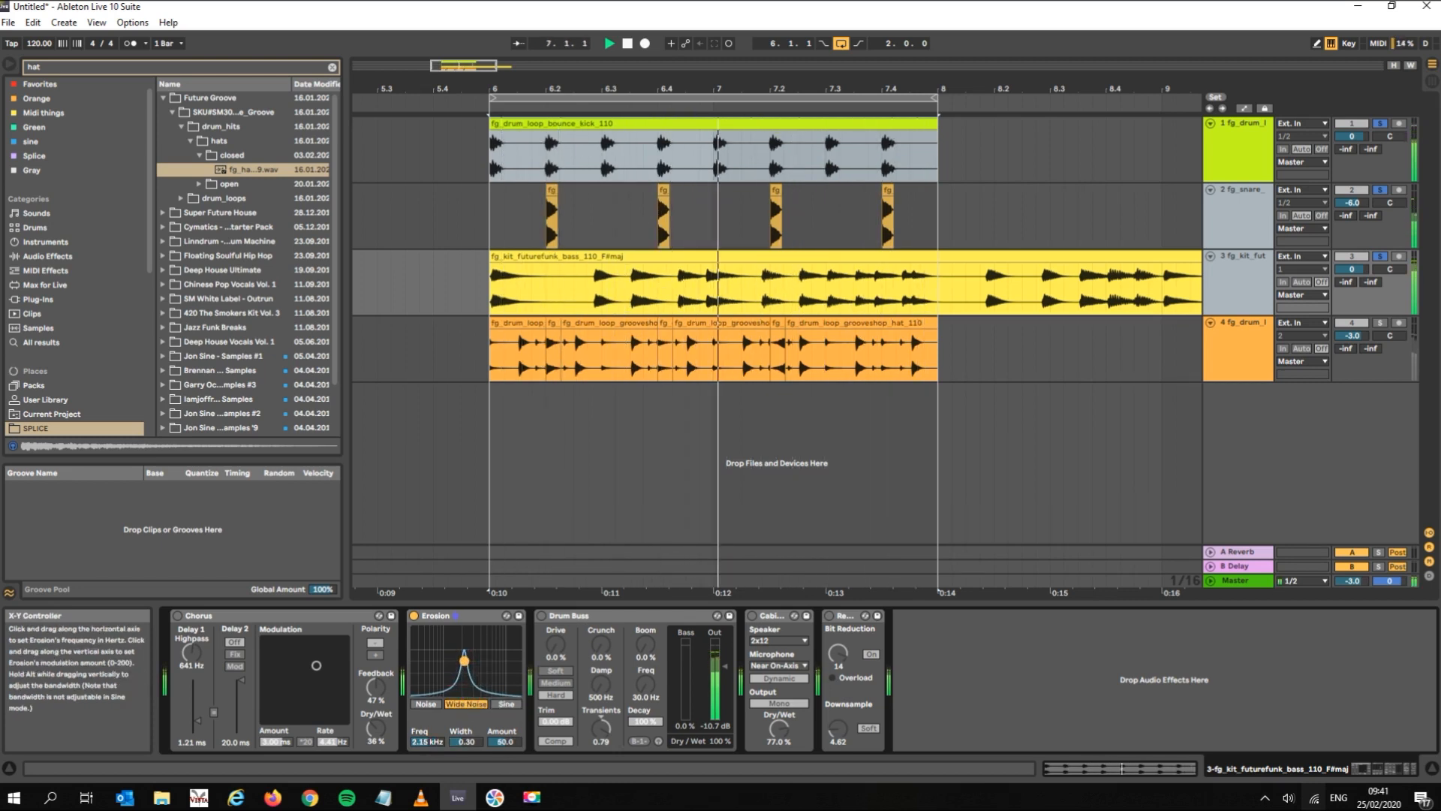
left_click_drag(465, 660, 448, 659)
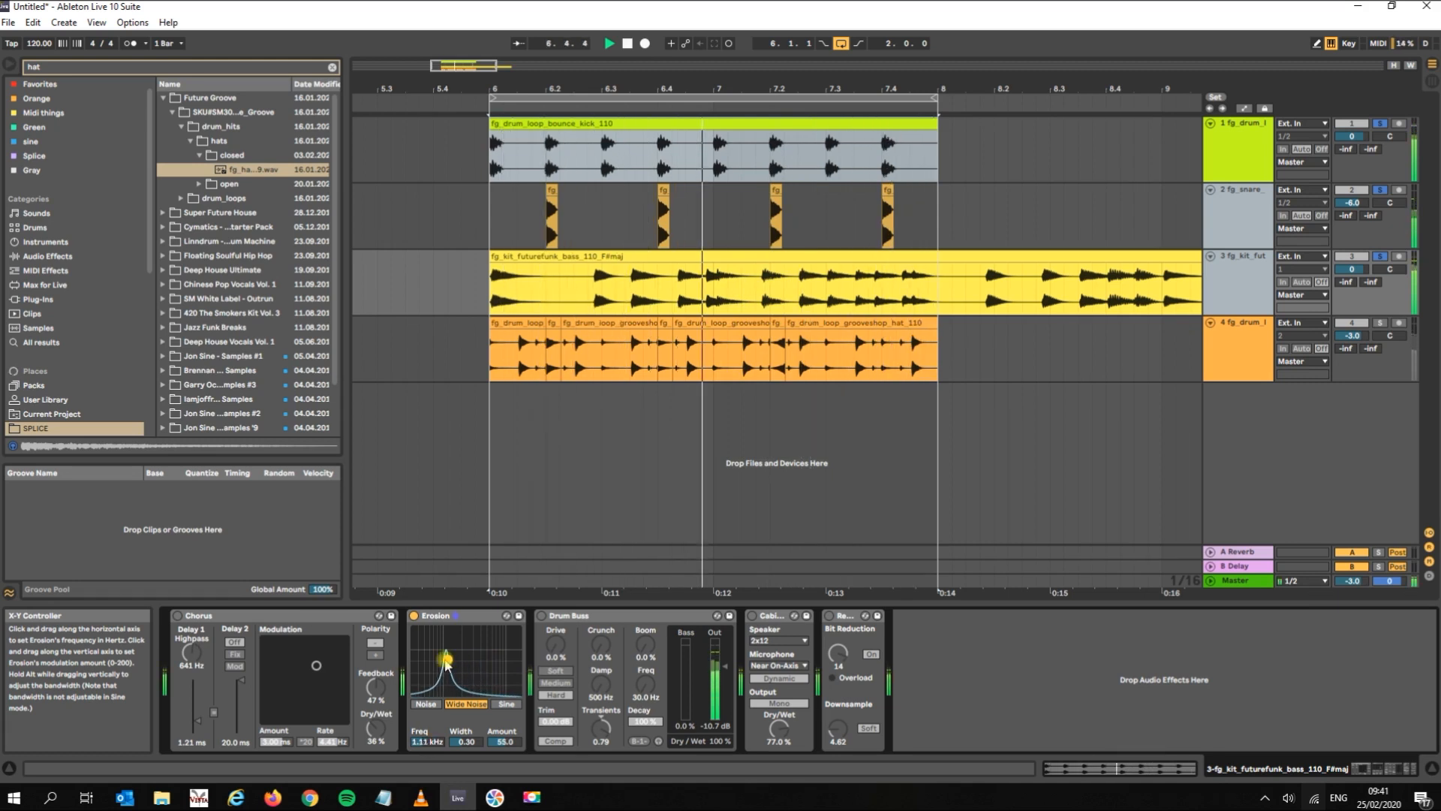
- Turn Chorus back on with Delay 2 at Fix, modulation 3.08 ms at 6.63 Hz, Feedback 41% and Dry/Wet 24%
left_click(178, 616)
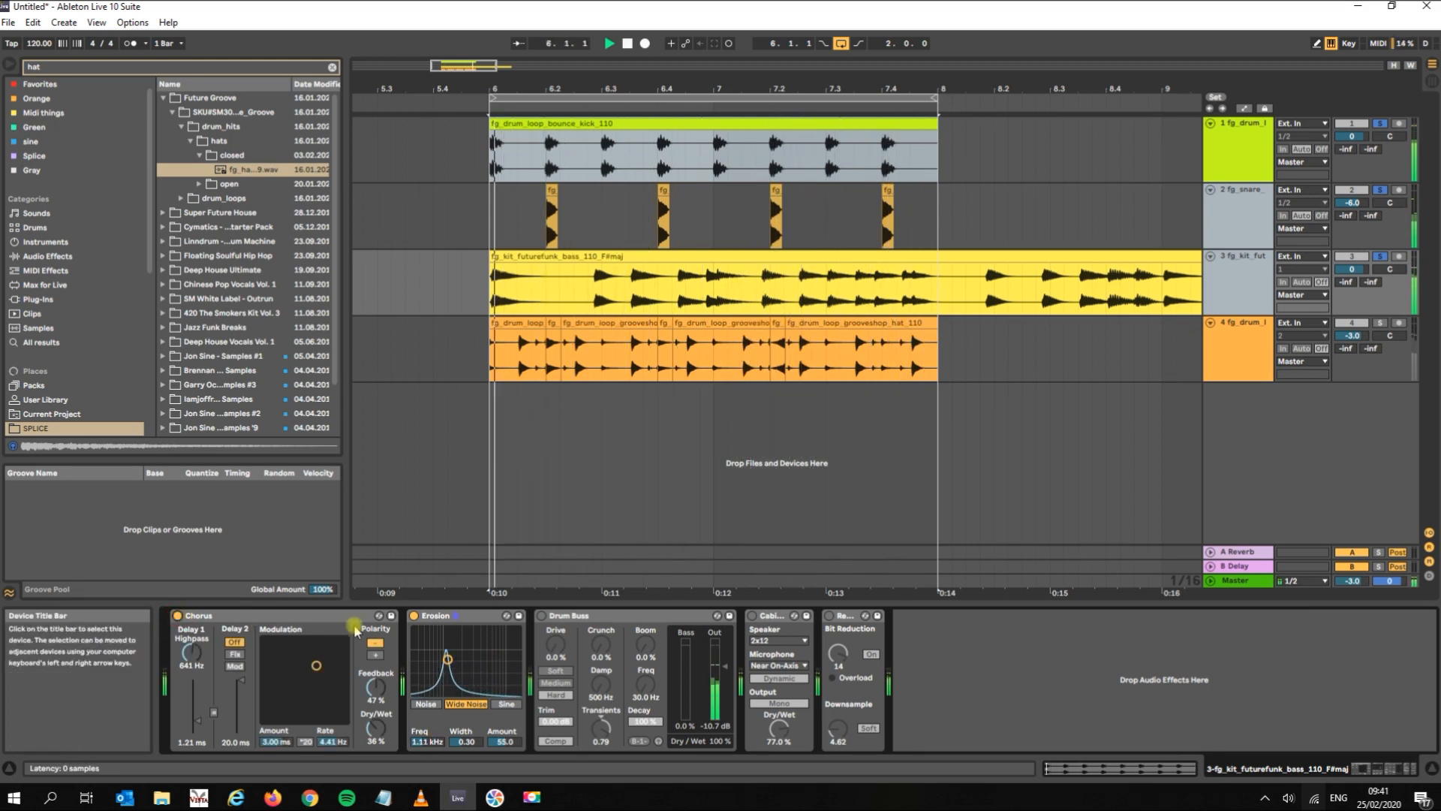
left_click_drag(374, 688, 374, 678)
left_click_drag(375, 728, 375, 732)
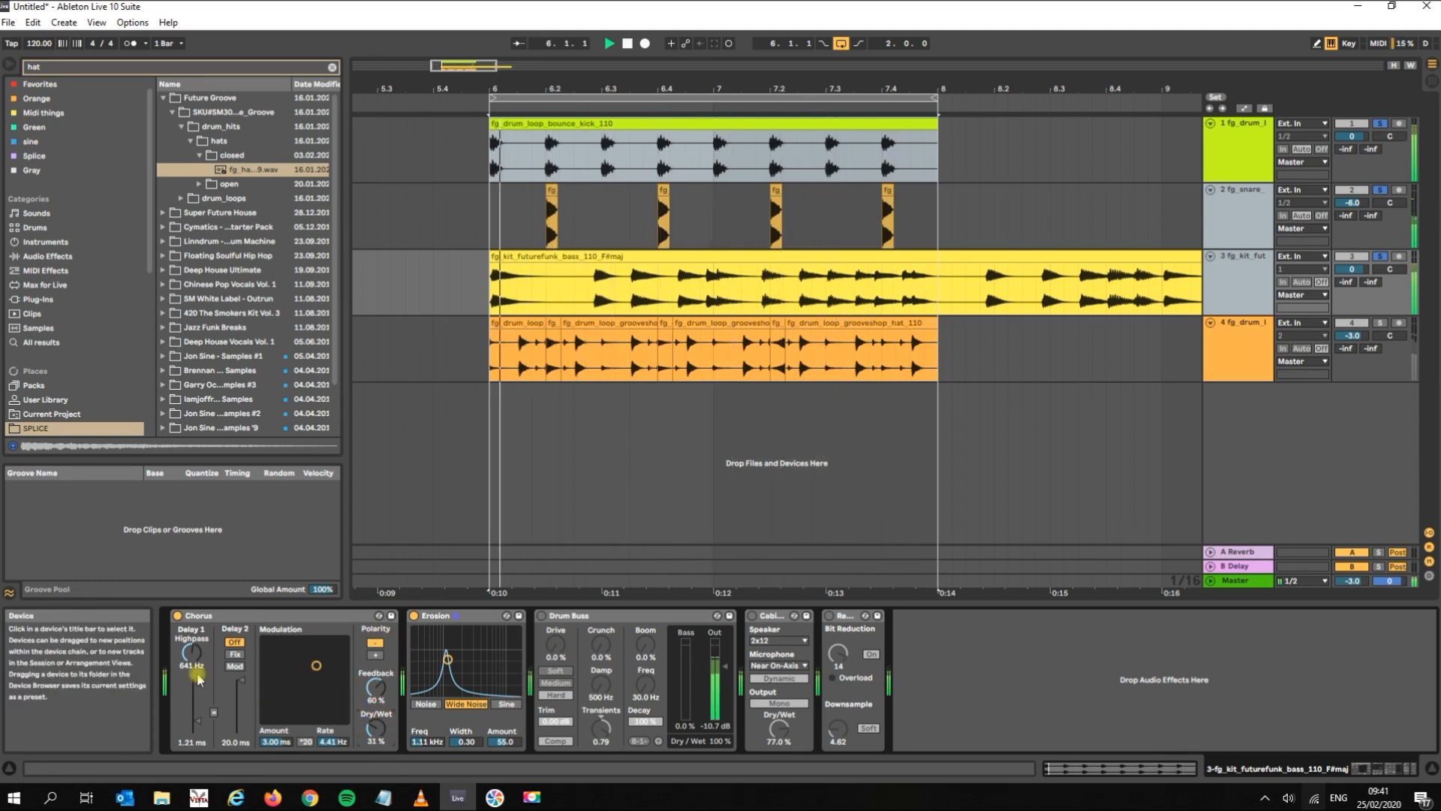
left_click(235, 654)
left_click_drag(316, 665, 329, 664)
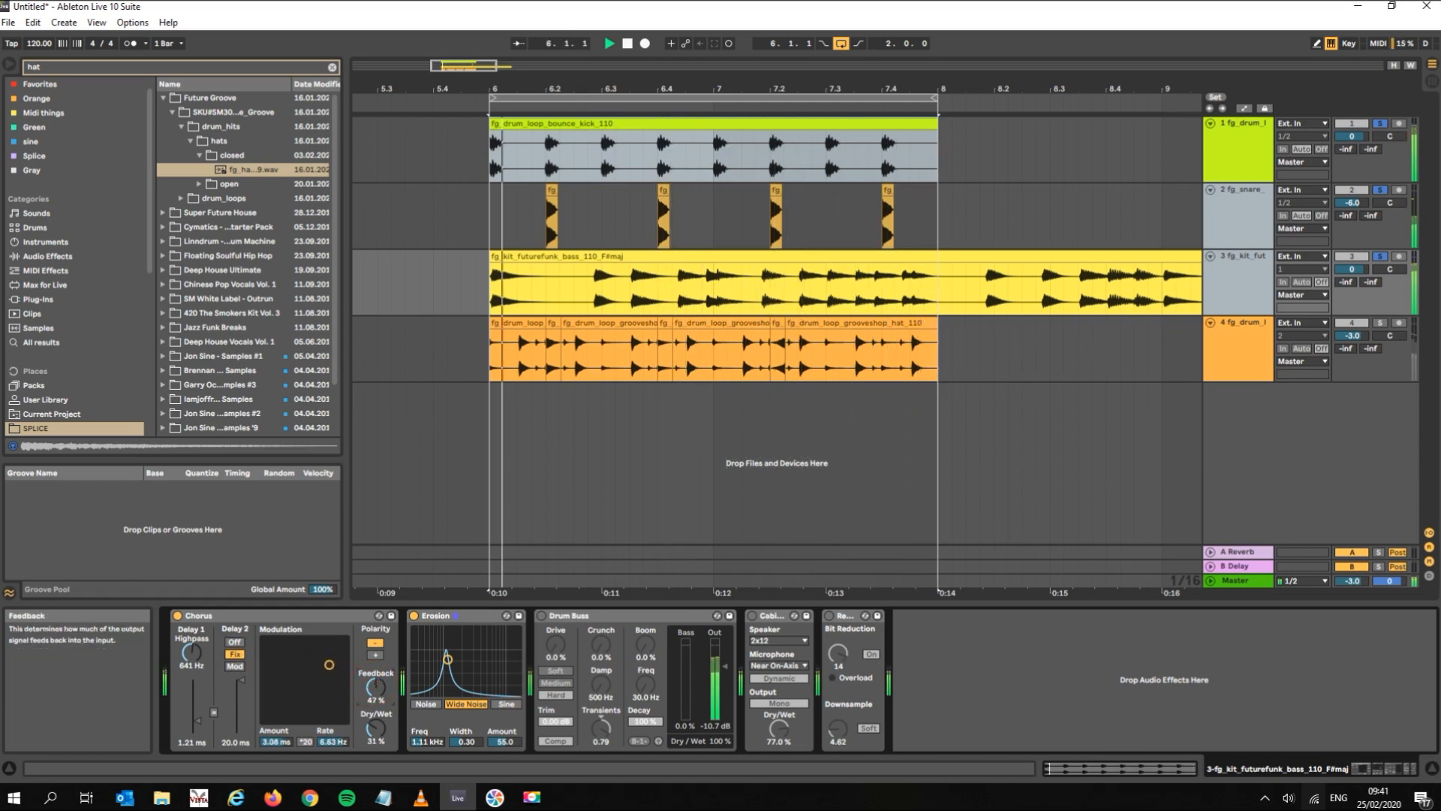
left_click_drag(376, 722, 376, 729)
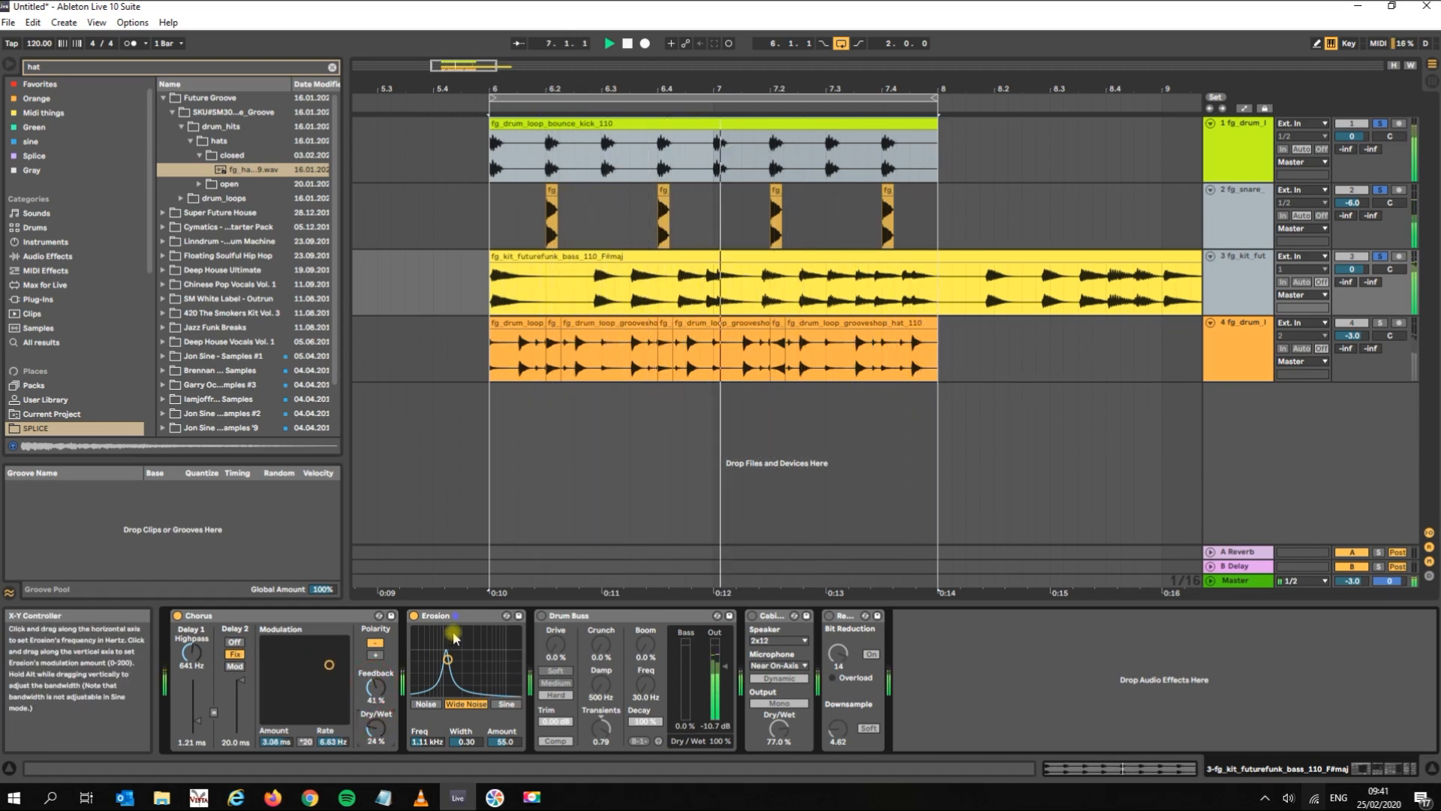
- Stop playback, turn off Erosion and Chorus, turn on Drum Buss, and raise its Transients to 0.88 while playing
key("space")
left_click(414, 615)
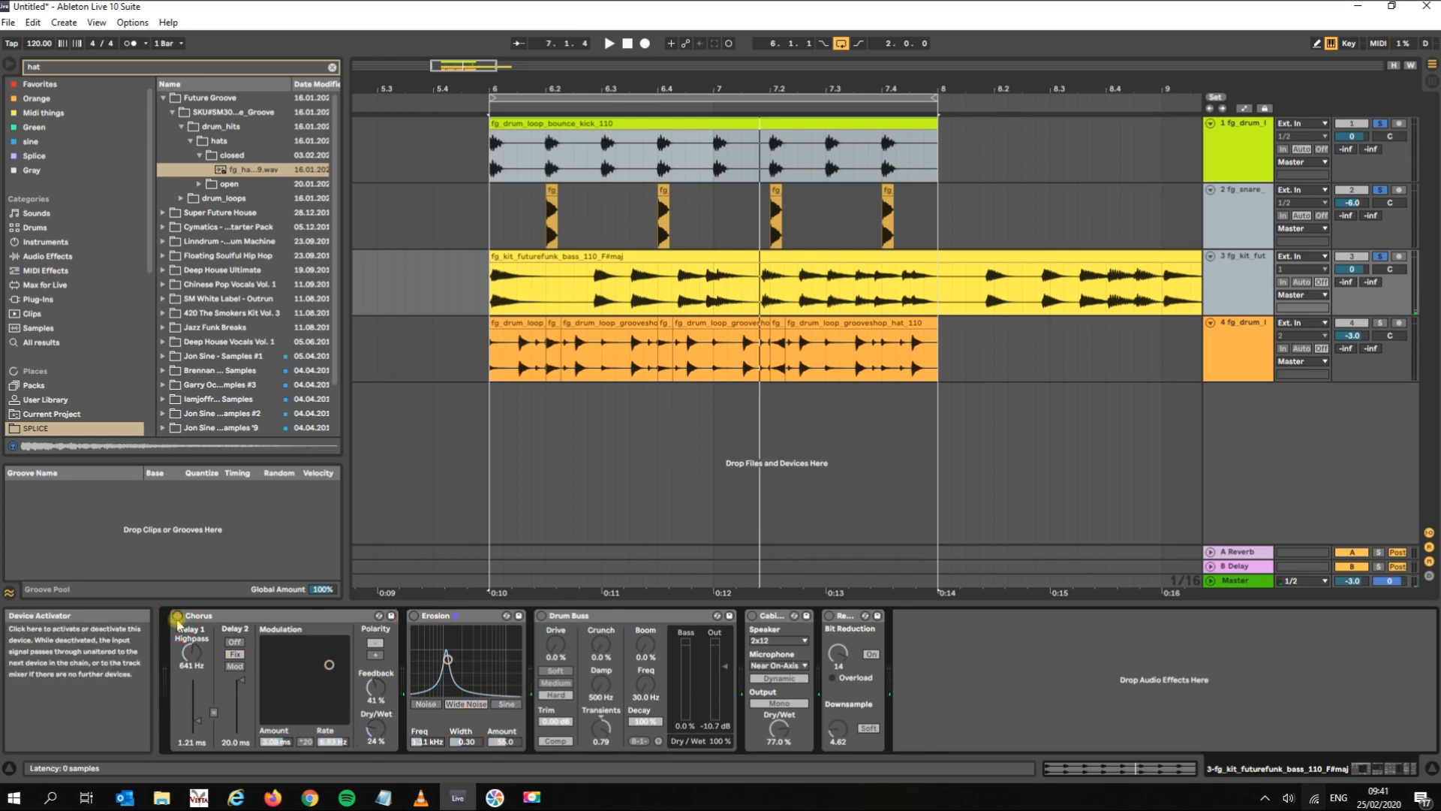
left_click(626, 616)
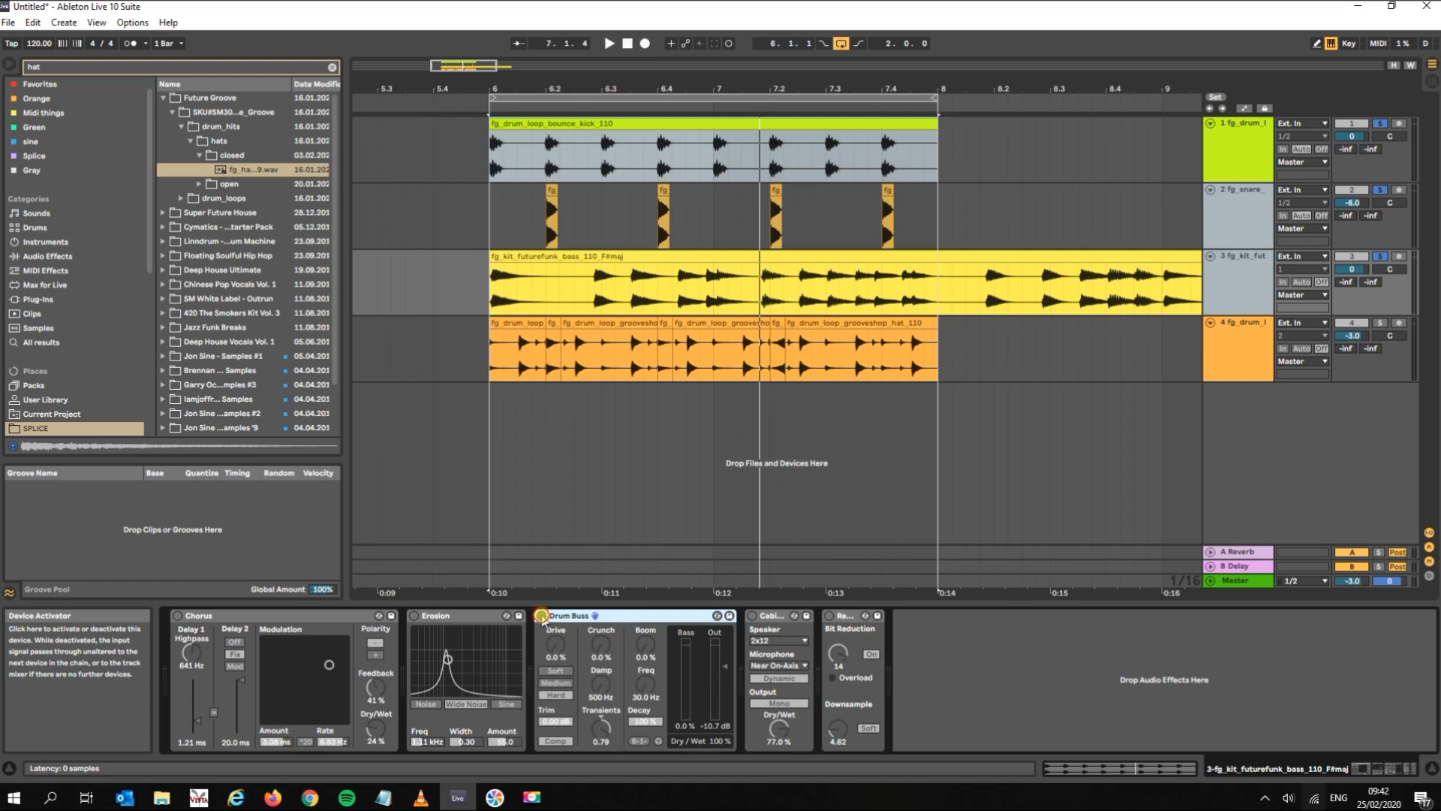
left_click(541, 616)
key("space")
mouse_move(599, 729)
left_mouse_down()
mouse_move(600, 807)
mouse_move(600, 725)
left_mouse_up()
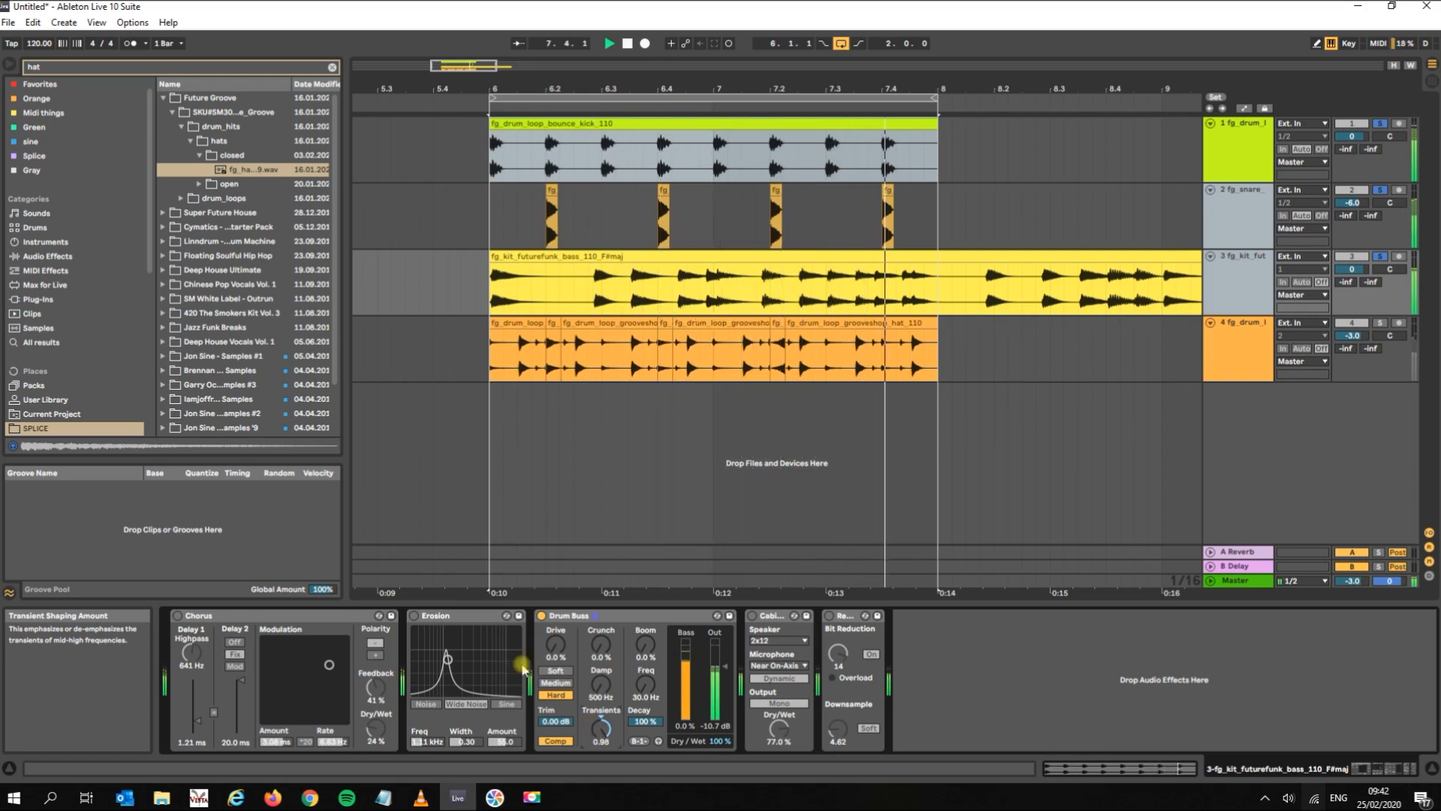
- Turn Erosion and Chorus back on, lower Drum Buss's Transients to 0.37, and raise its Crunch to 84%
left_click(414, 615)
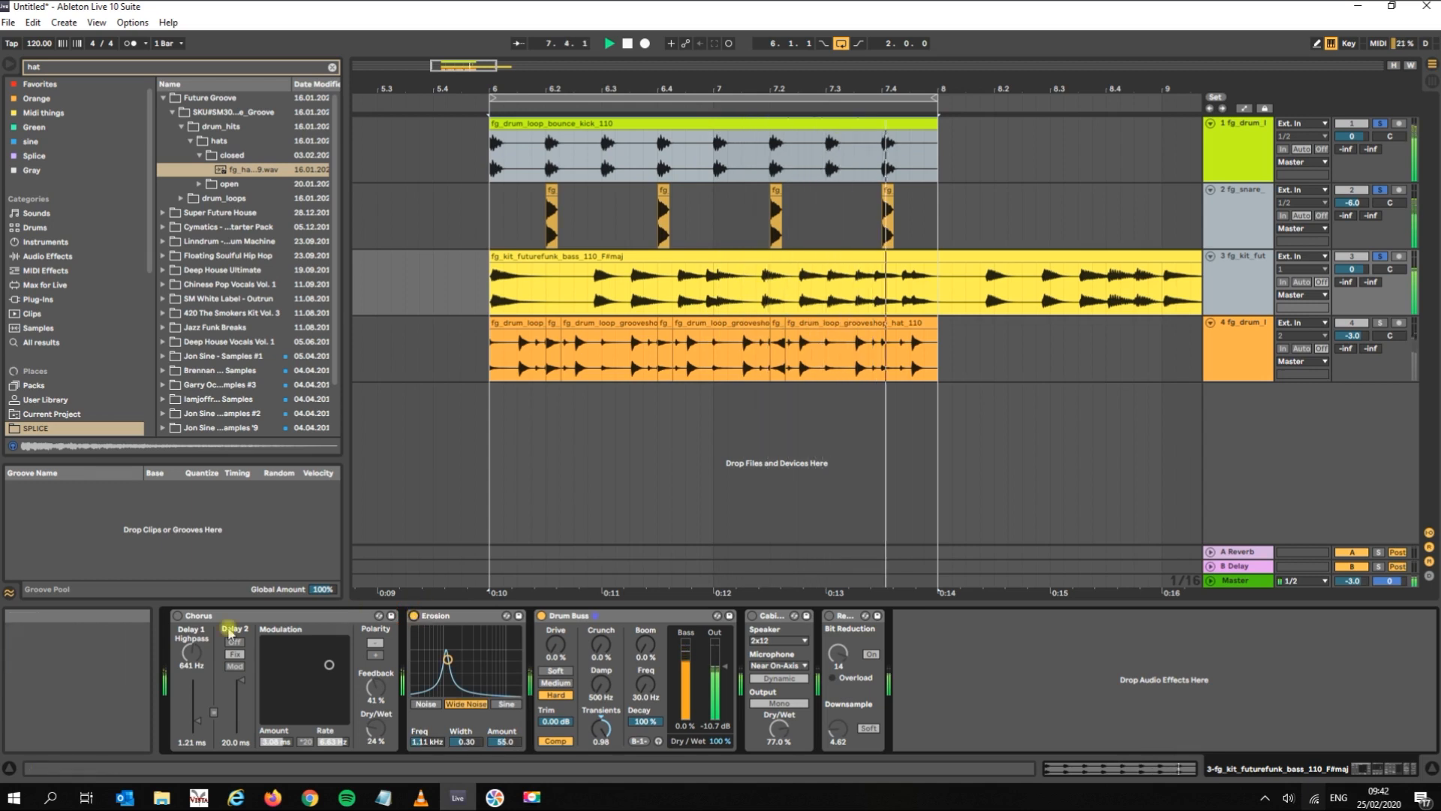
left_click(178, 617)
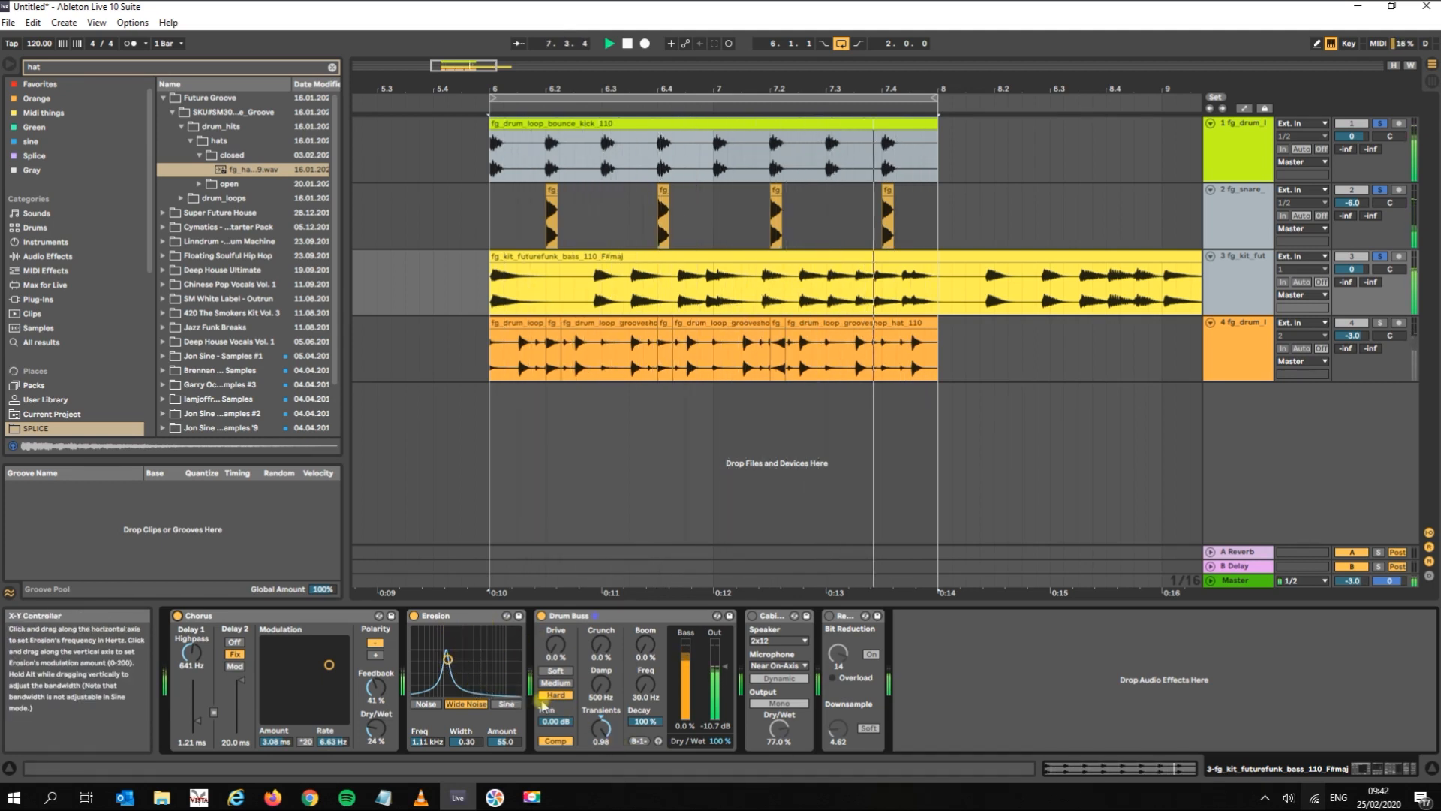
left_click_drag(600, 727, 600, 733)
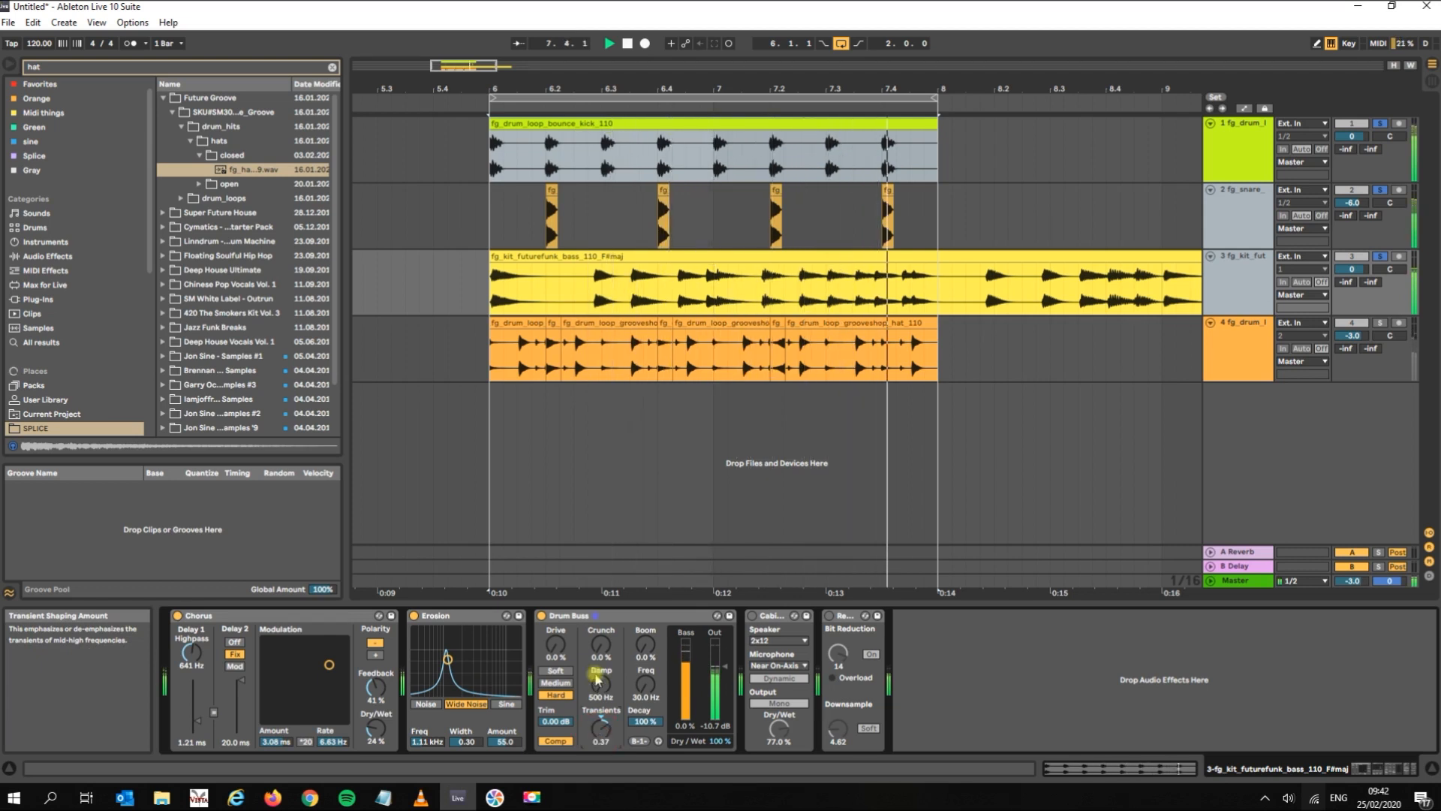
left_click_drag(601, 644, 602, 593)
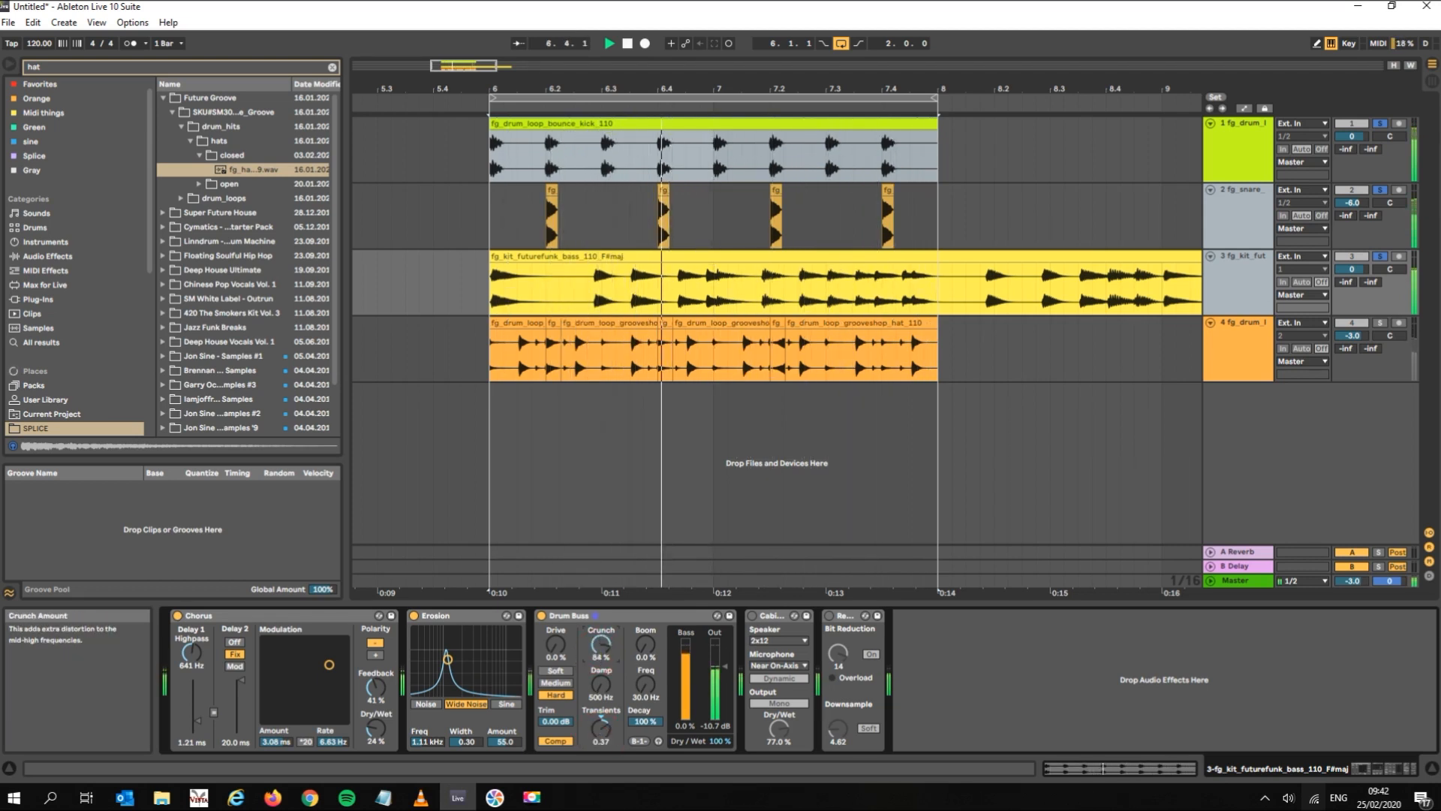
- Set Drum Buss's Crunch to 0.0% and Drive to 50% in Medium mode, and raise the Boom frequency to 66.9 Hz
left_click_drag(645, 644, 601, 707)
left_click(557, 683)
mouse_move(556, 644)
left_mouse_down()
mouse_move(555, 607)
mouse_move(556, 645)
left_mouse_up()
left_click_drag(646, 685, 645, 633)
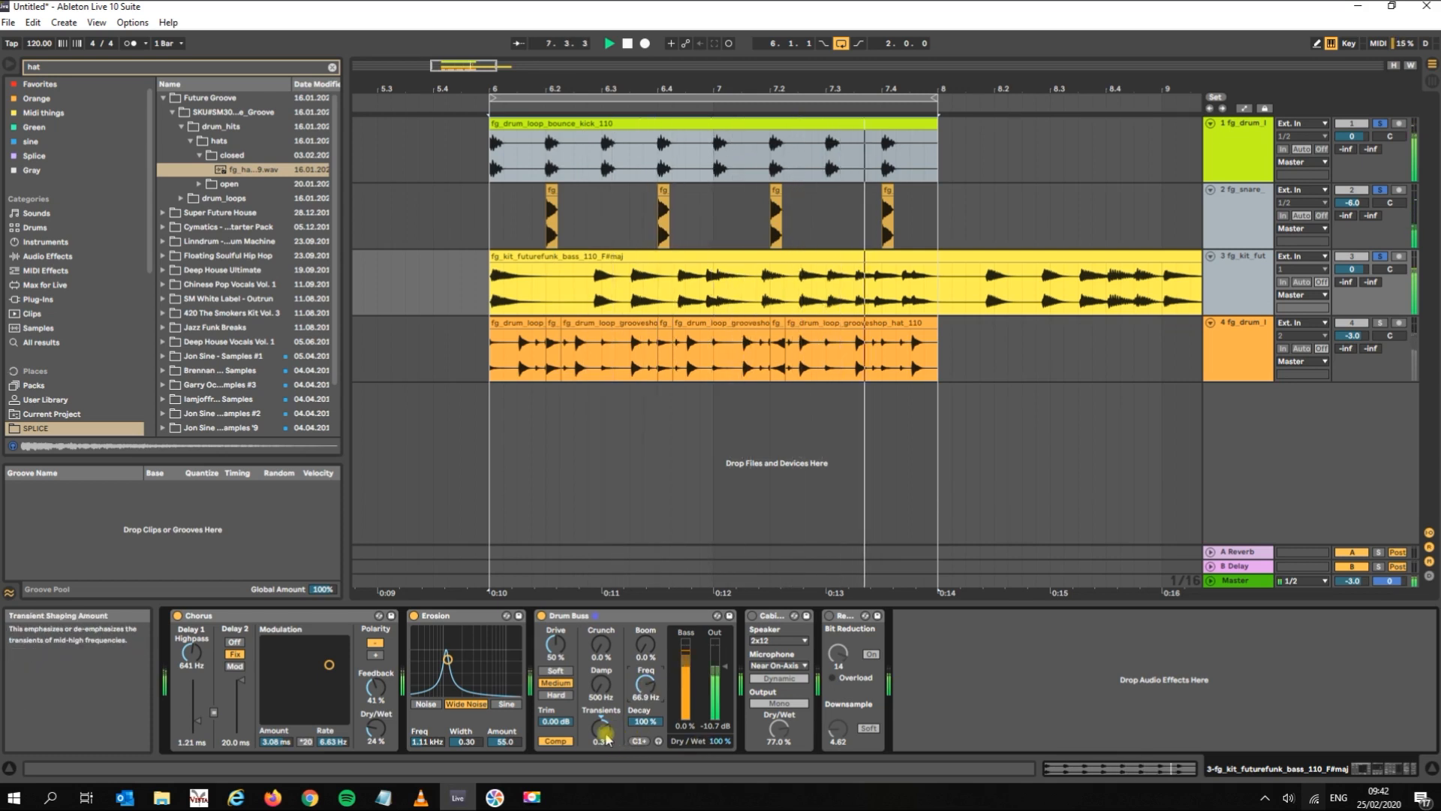
- Stop playback, turn off Drum Buss, Erosion and Chorus, and play the loop with Cabinet on using the 4x10 speaker
key("space")
left_click(541, 615)
left_click(410, 620)
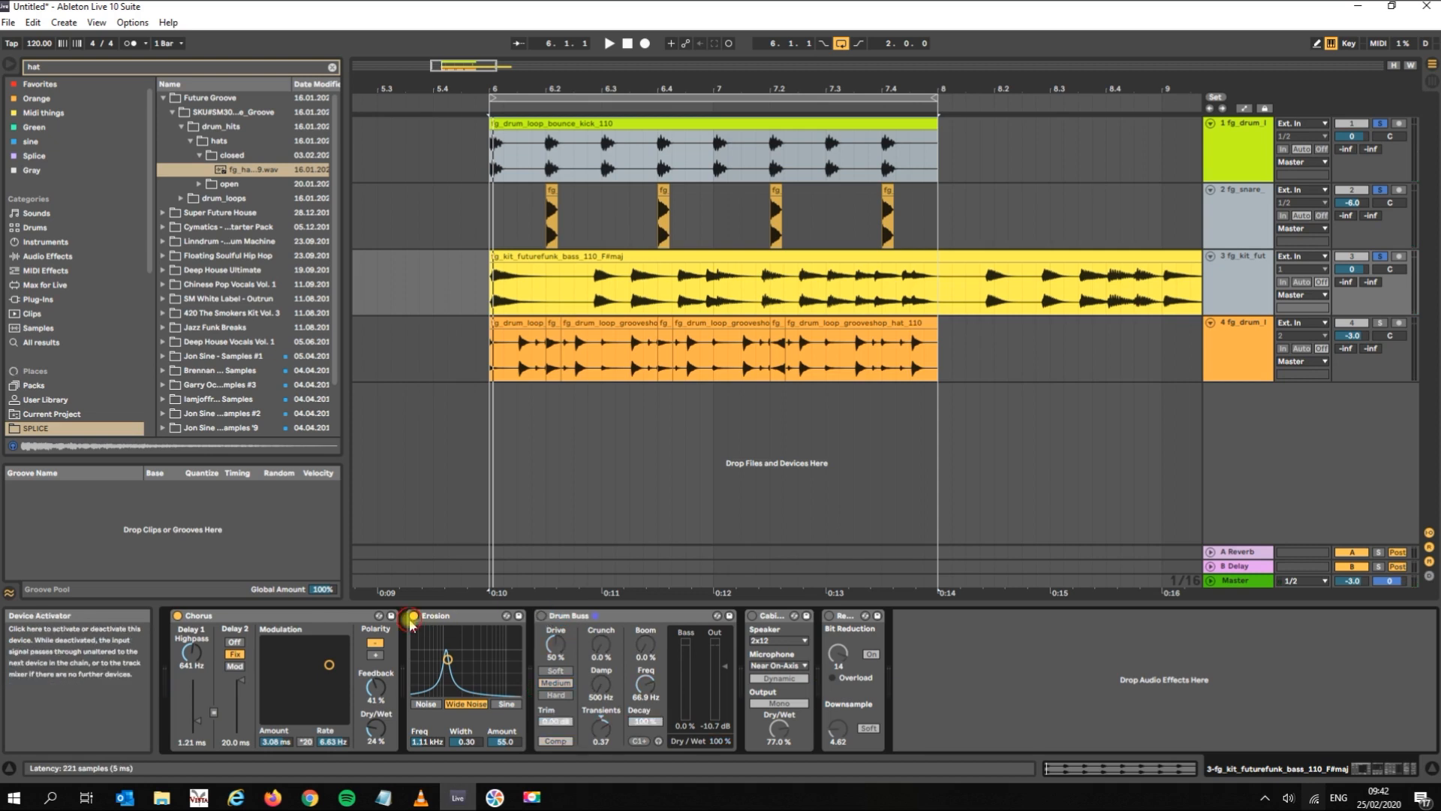
left_click(178, 616)
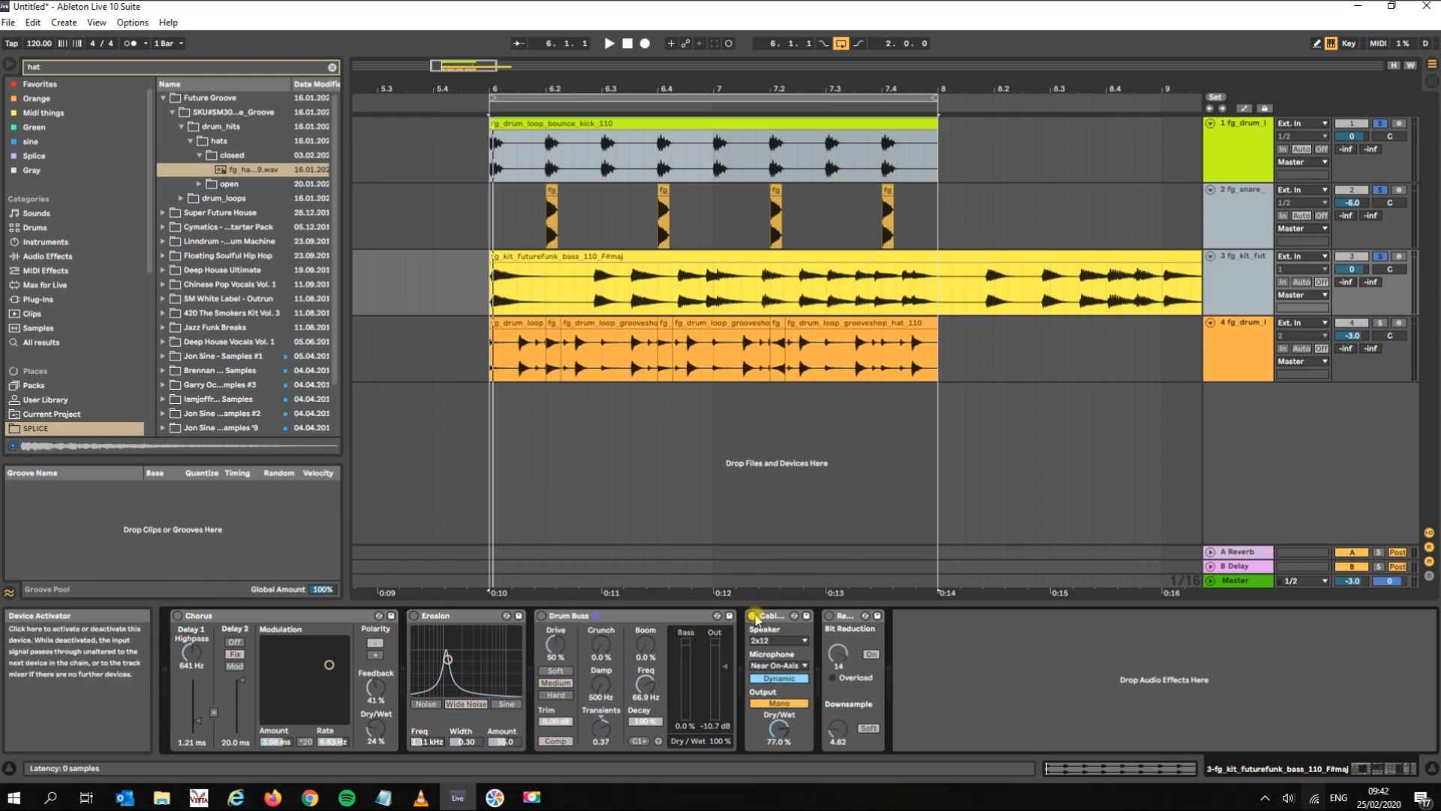
key("space")
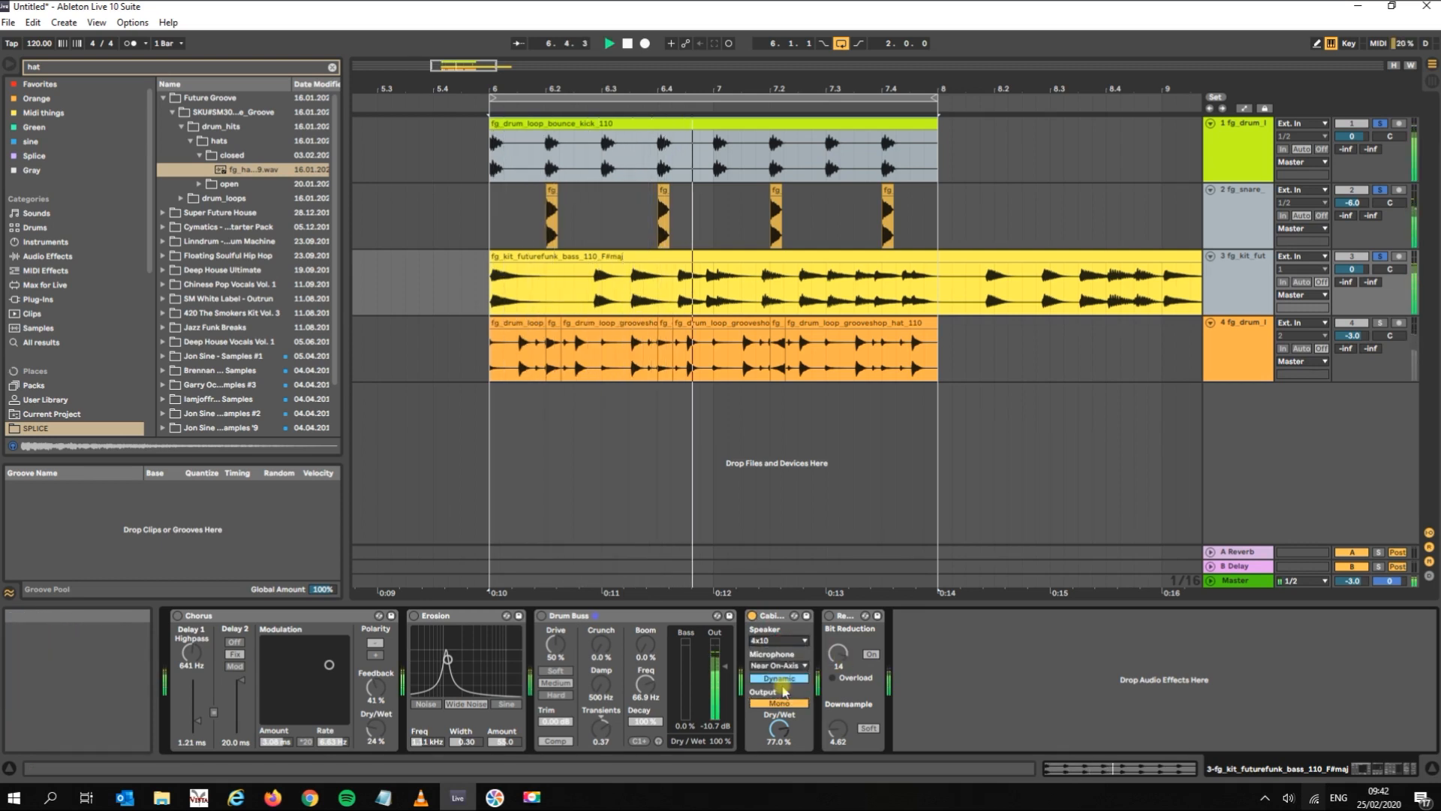
- Try Cabinet with Dual output, Dry/Wet at 66.5% and the Near Off-Axis microphone position
left_click(783, 688)
left_click(779, 705)
left_click_drag(779, 728, 780, 714)
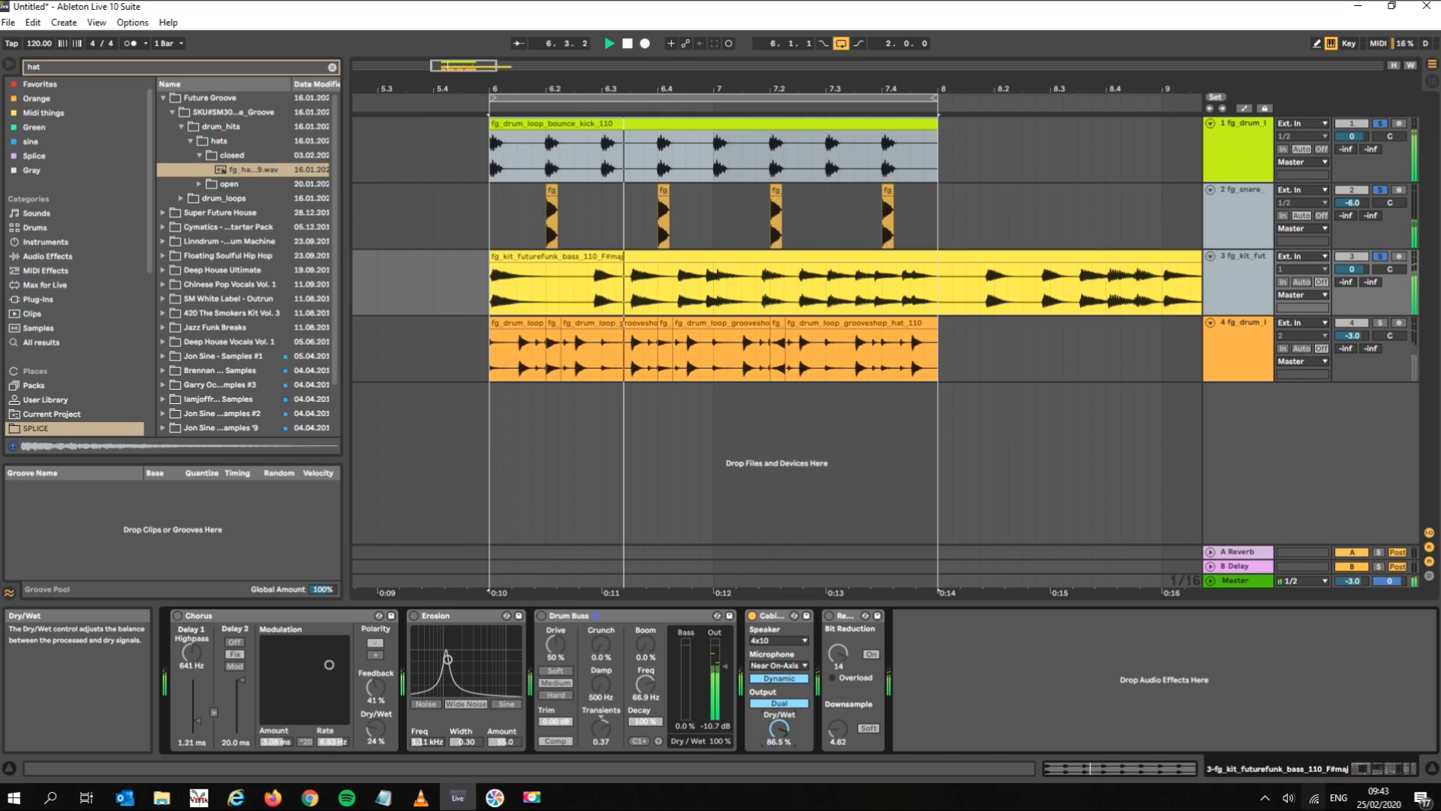
left_click(777, 667)
left_click(781, 680)
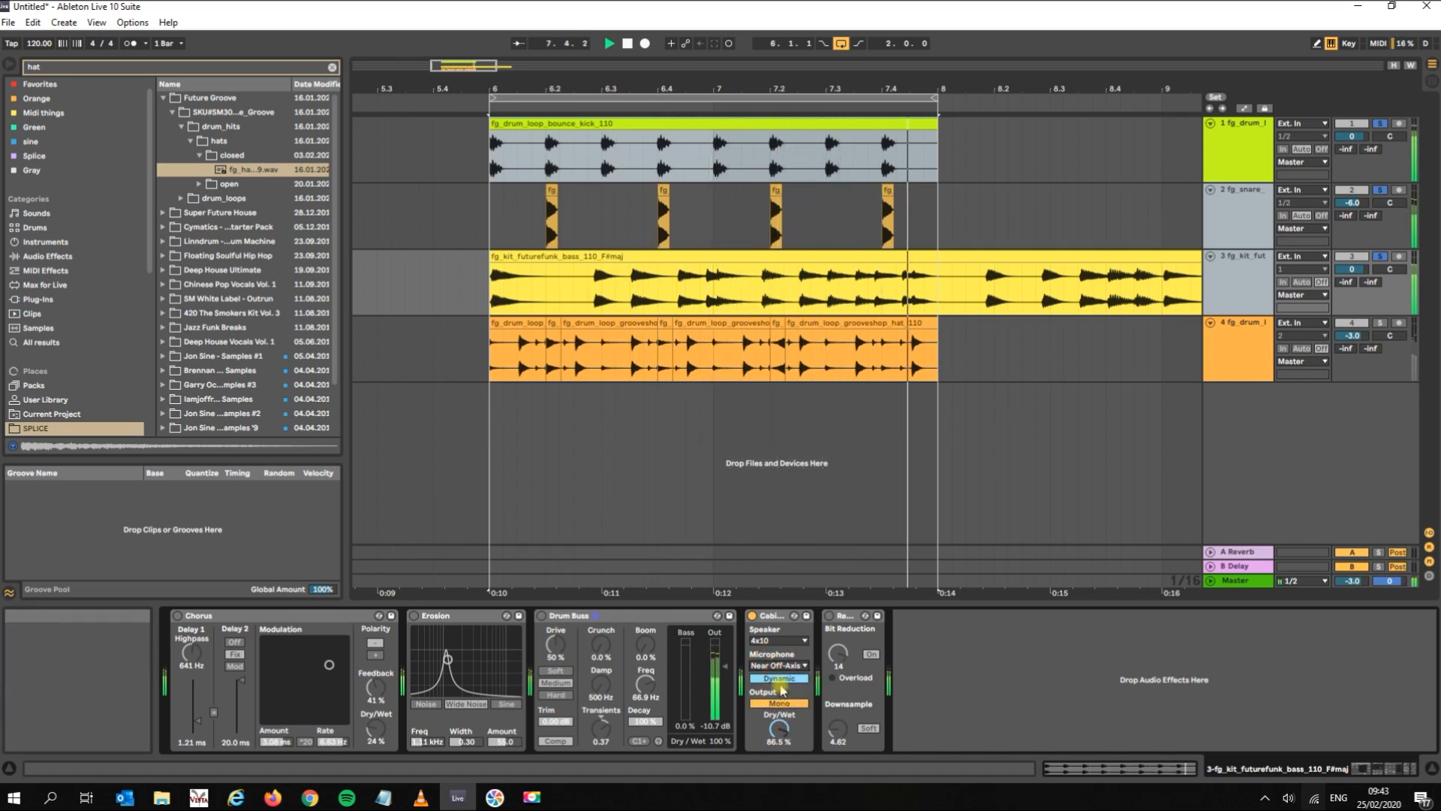
- Set Cabinet's microphone to a Near On-Axis Condenser and its Dry/Wet to 63.5%
left_click(779, 668)
left_click(780, 678)
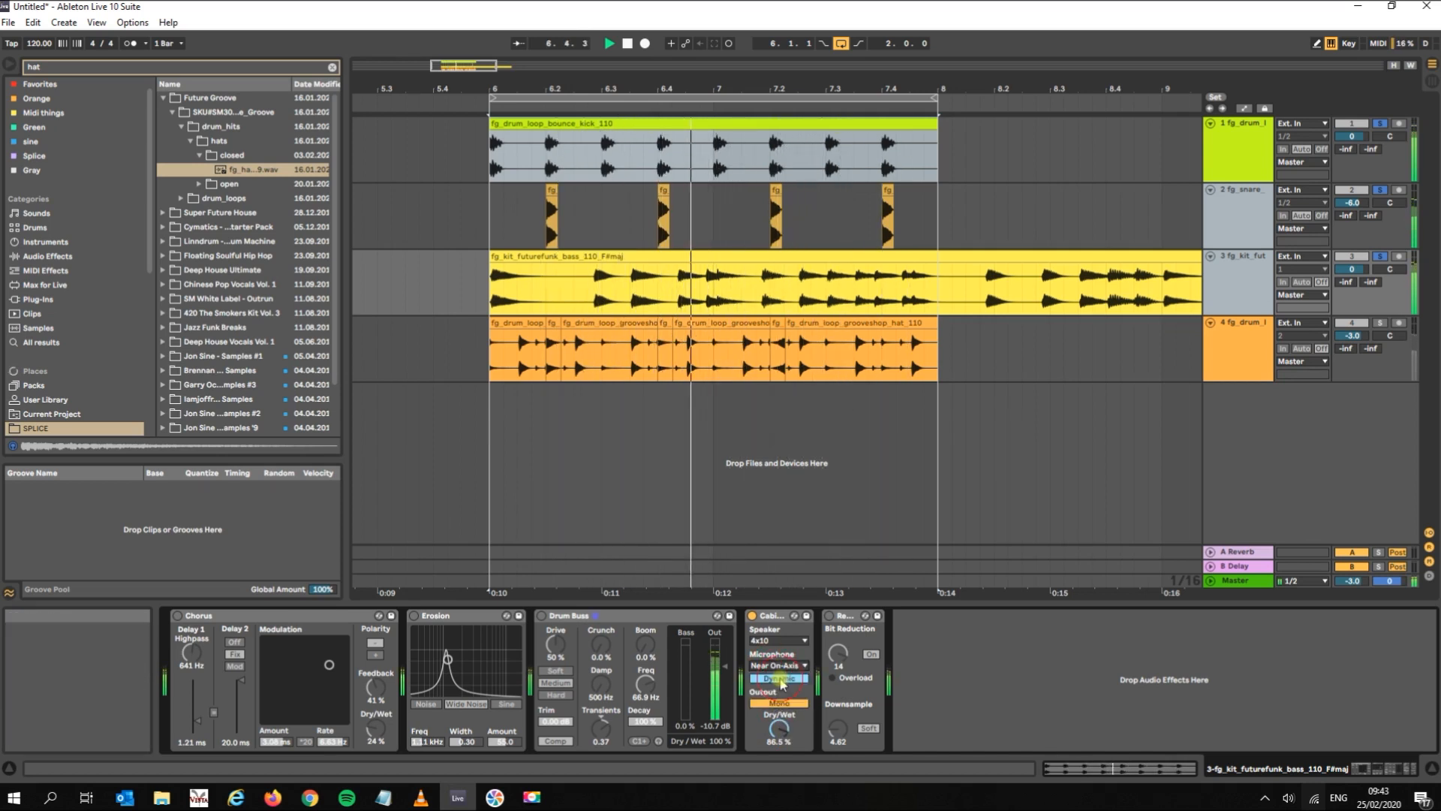
left_click(778, 666)
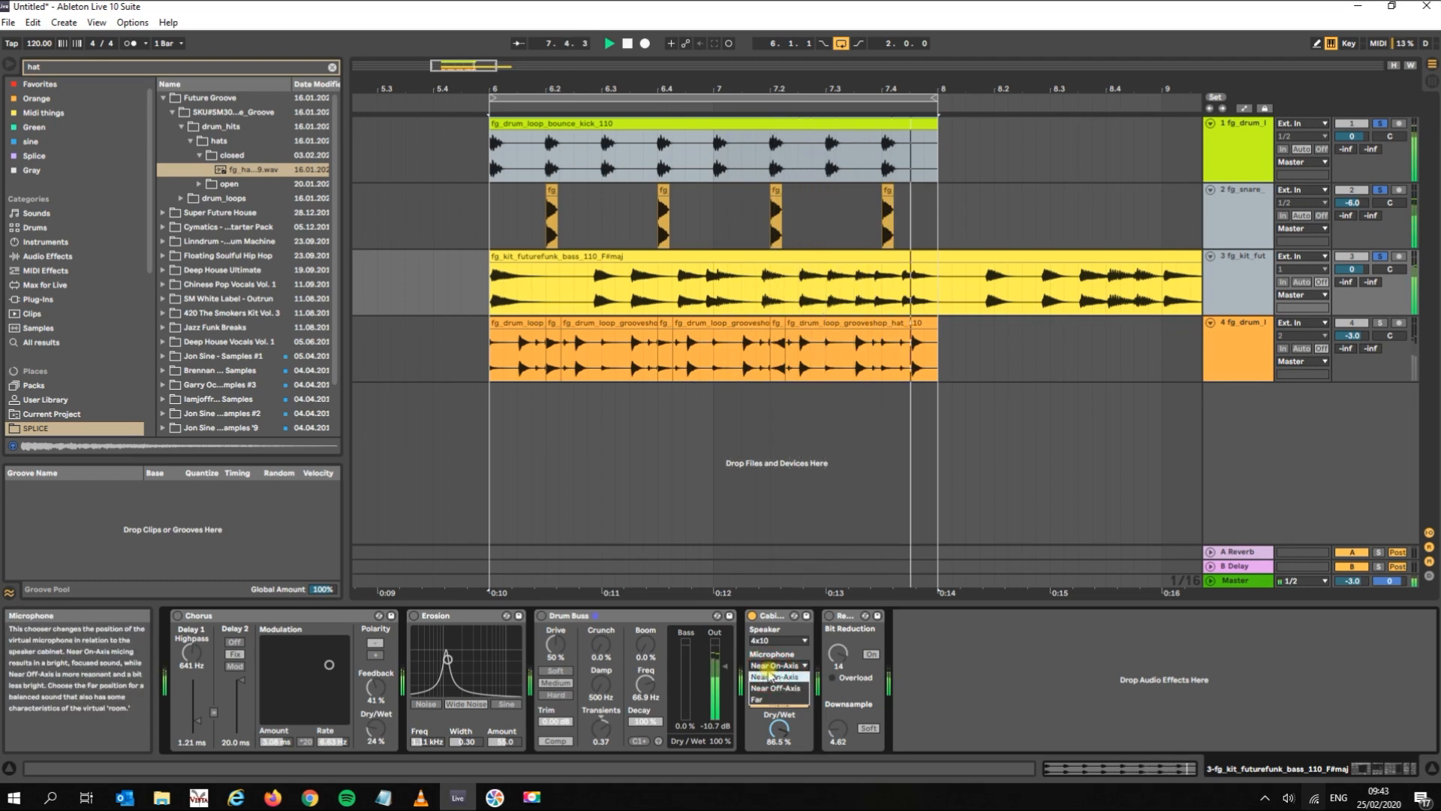
left_click(780, 678)
left_click_drag(780, 729, 779, 752)
- Try Cabinet's 1x12 speaker, settle on 4x10 Bass, and lower the Dry/Wet to 27.8%
left_click(779, 640)
left_click(780, 653)
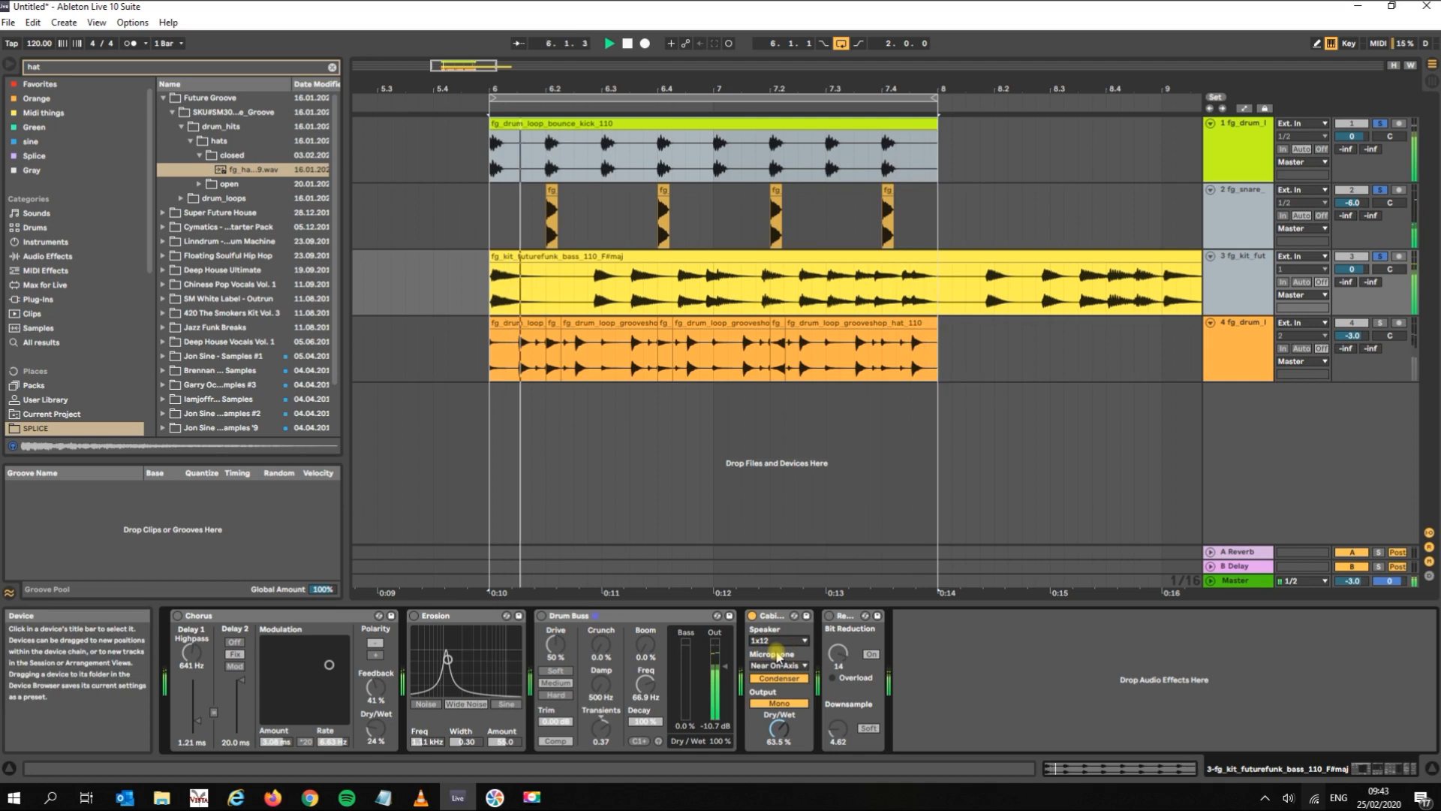
left_click(769, 642)
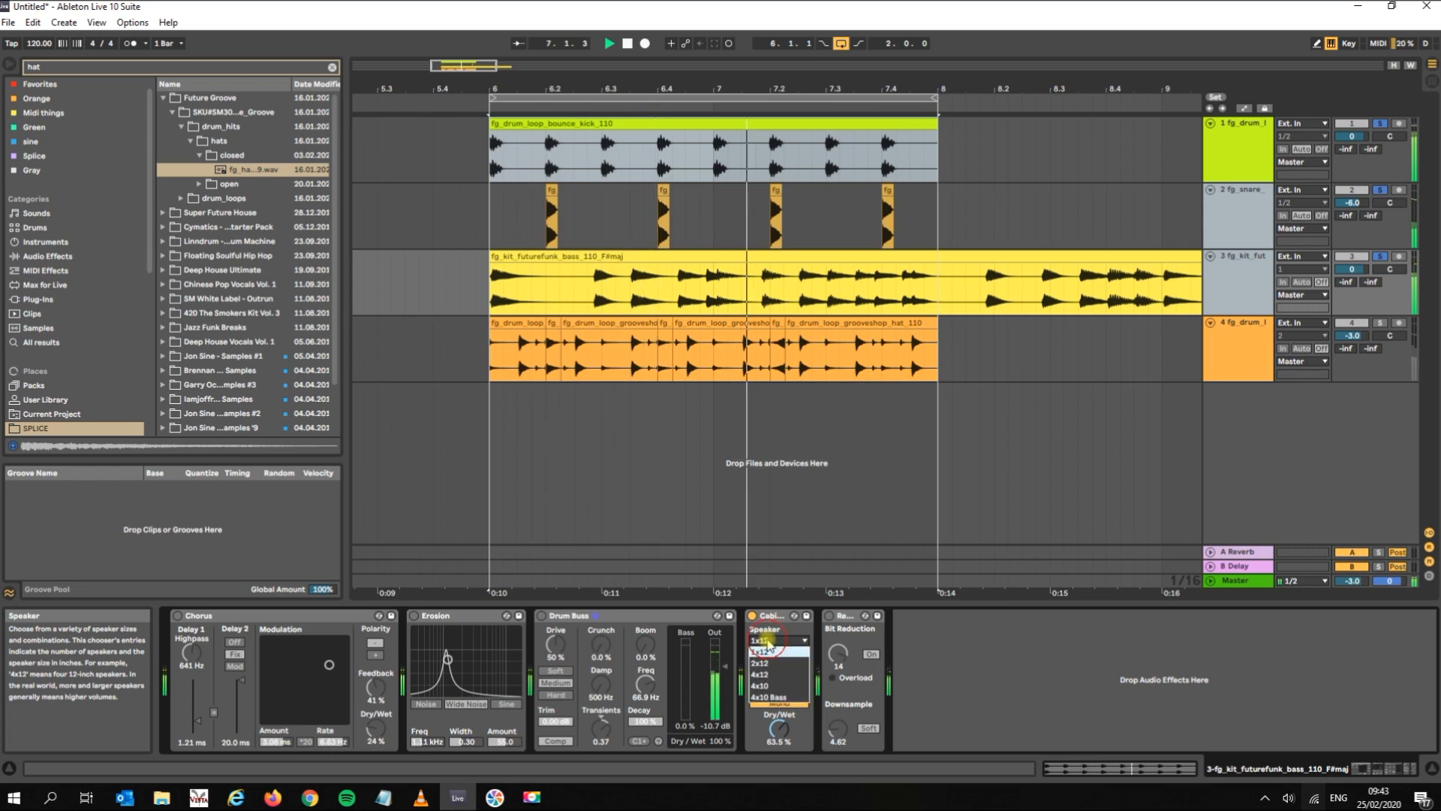
left_click(779, 698)
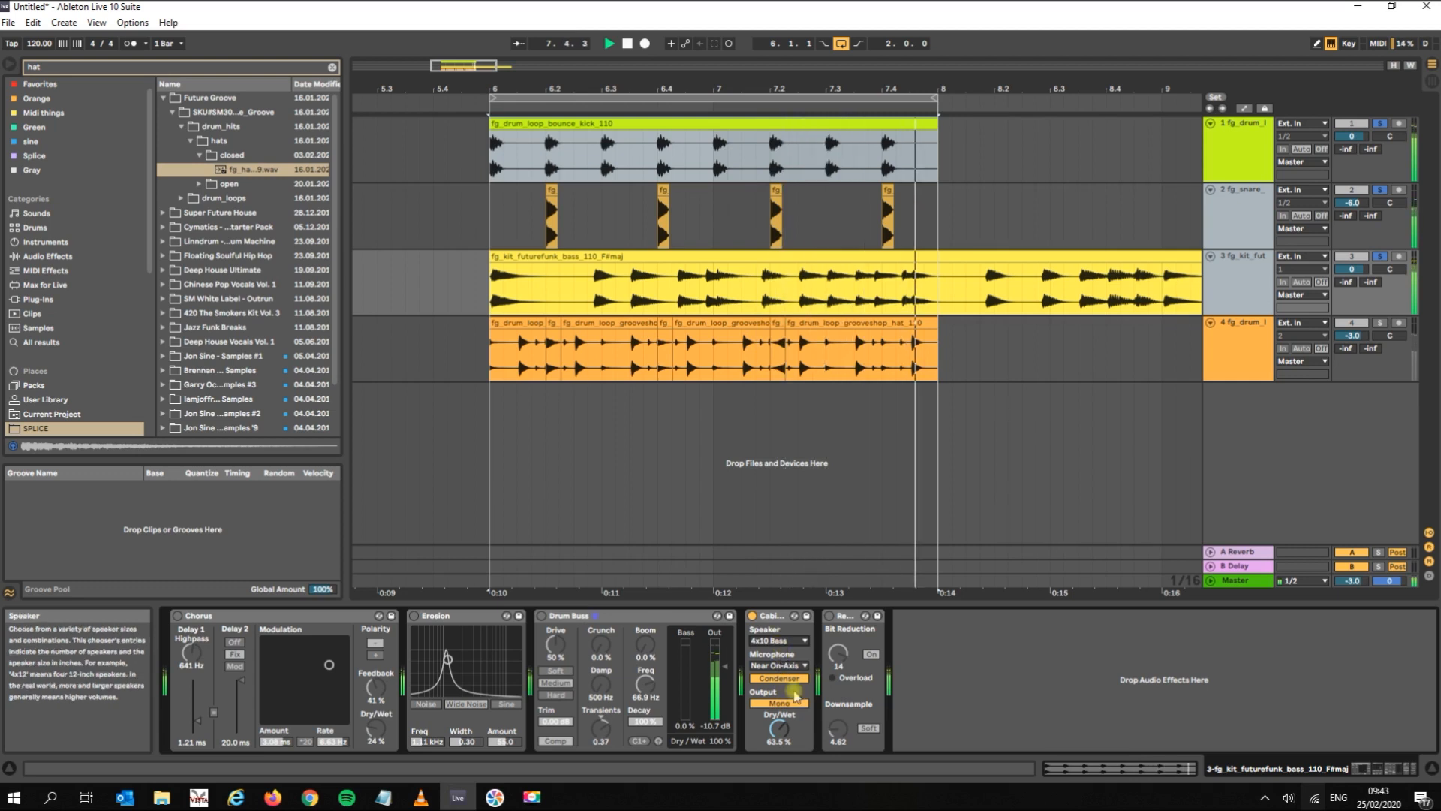
left_click_drag(779, 728, 780, 773)
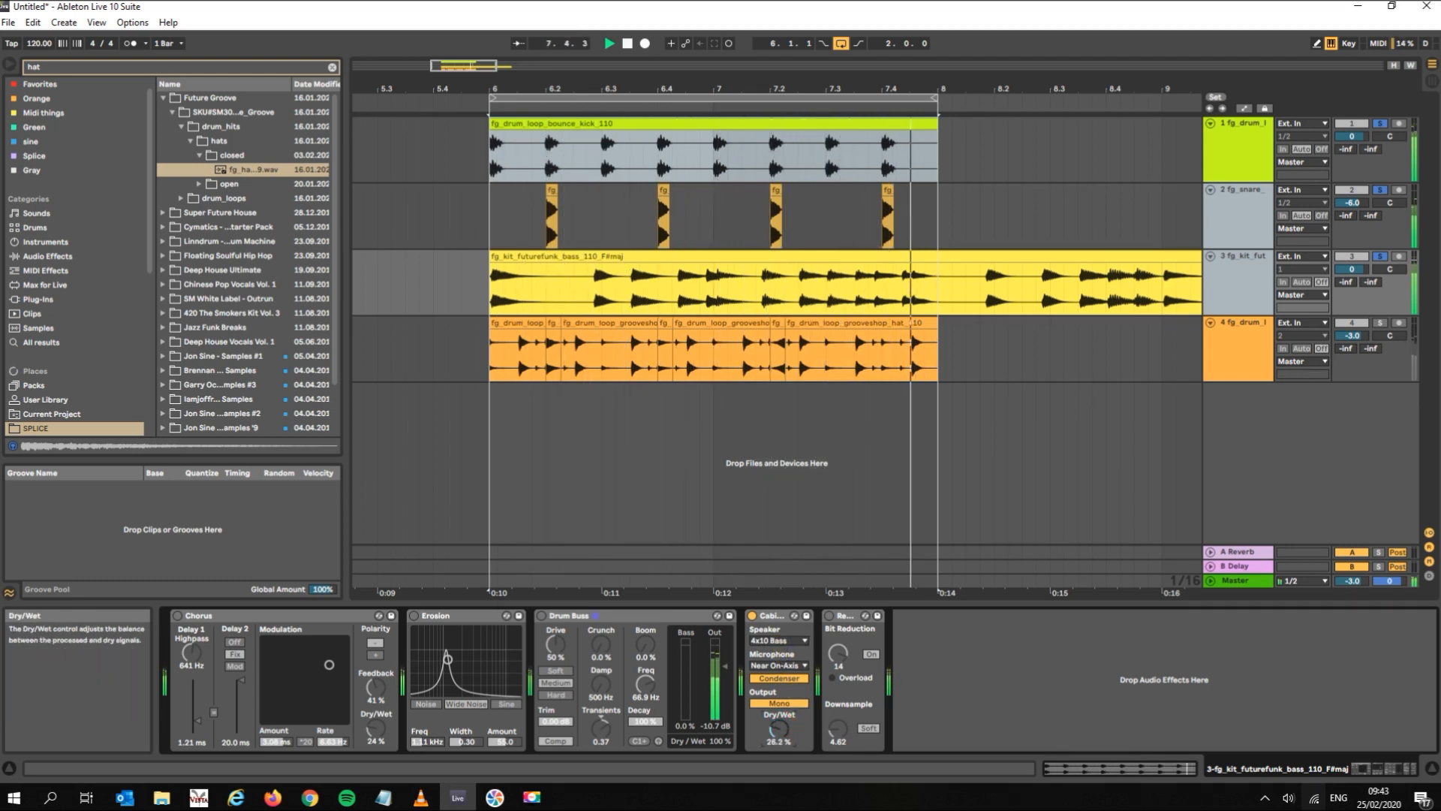
left_click_drag(779, 728, 779, 724)
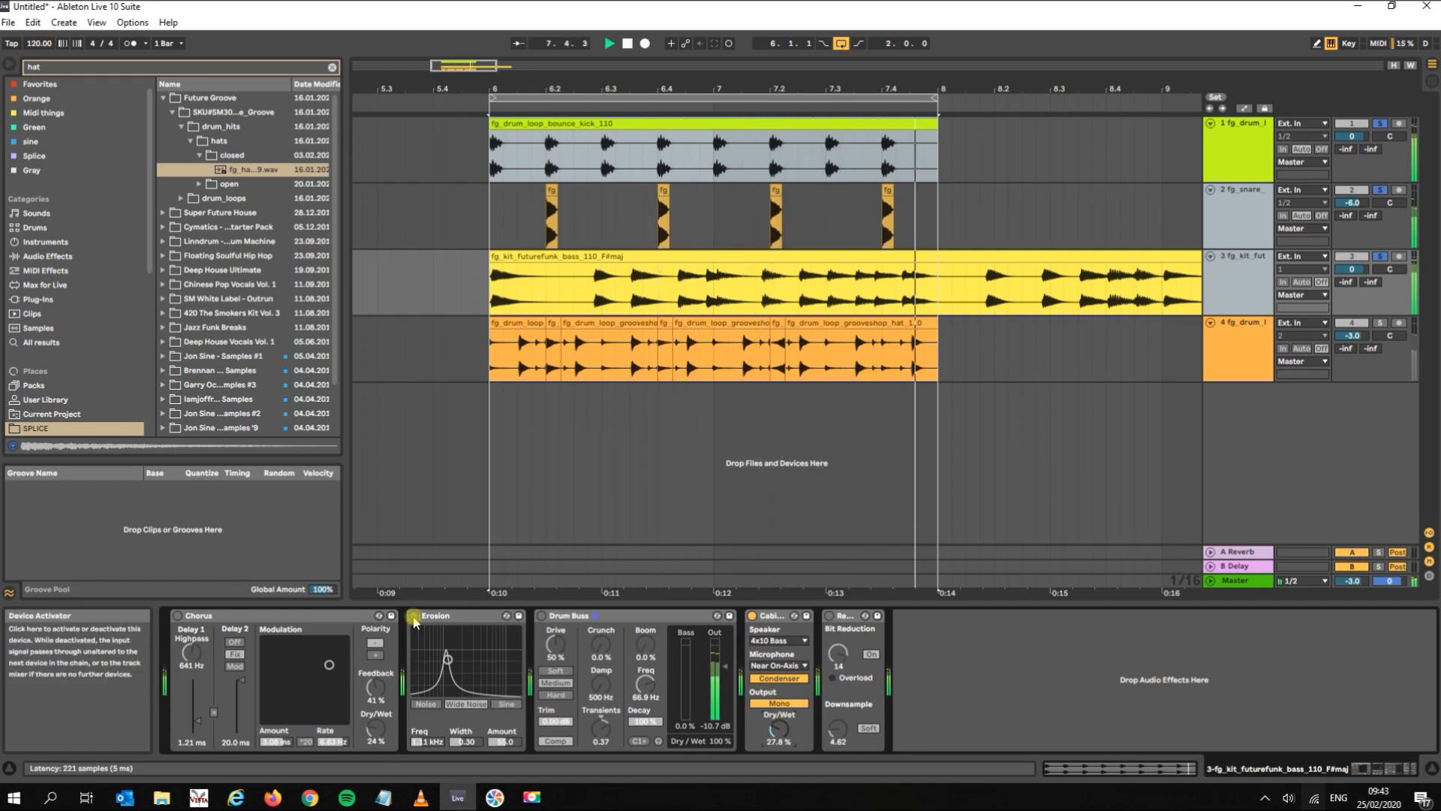
- Turn on Erosion at 1.80 kHz with Amount 43.0, compare with Cabinet off and on, and stop playback
mouse_move(447, 659)
left_mouse_down()
mouse_move(487, 659)
mouse_move(466, 665)
left_mouse_up()
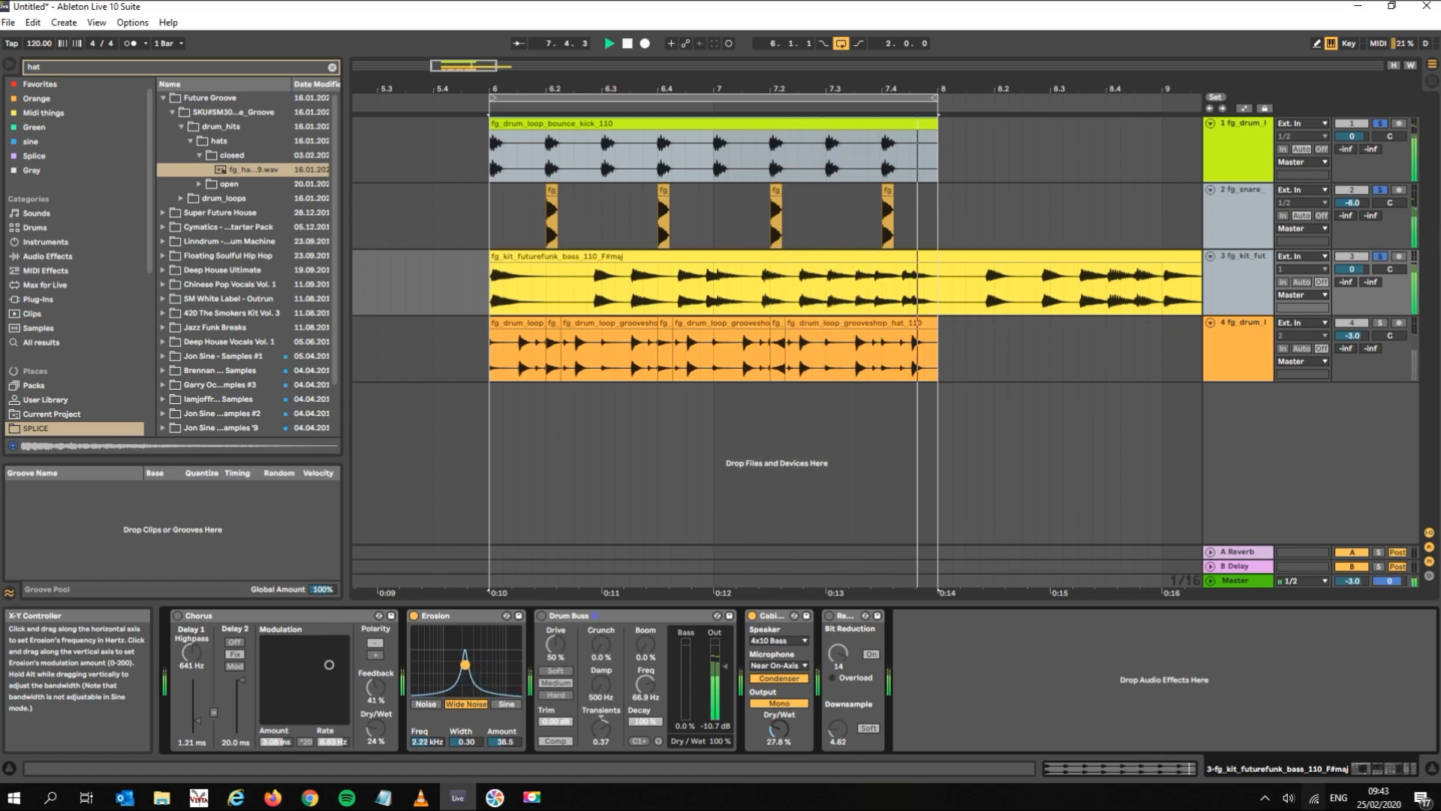
left_click(753, 615)
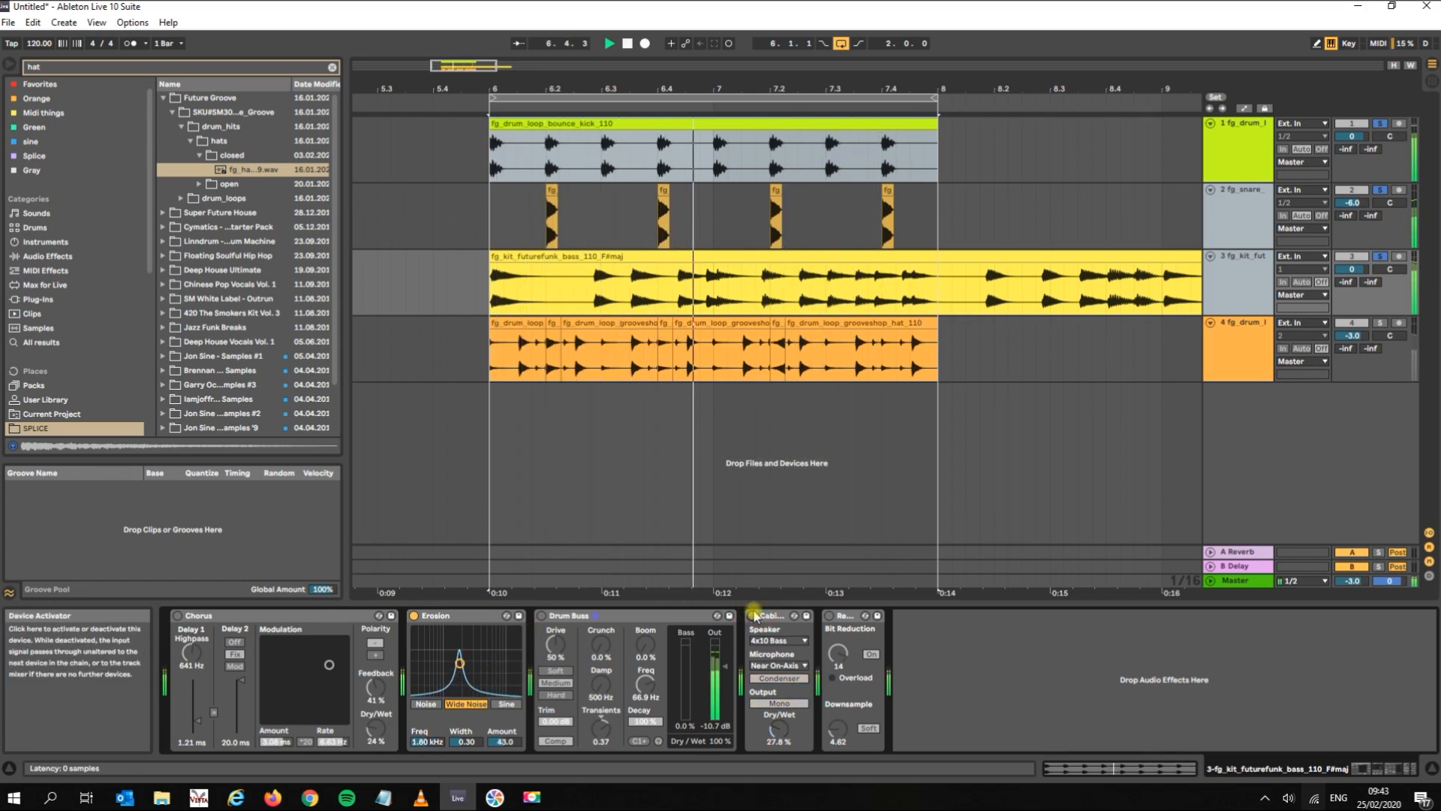
left_click(753, 616)
key("space")
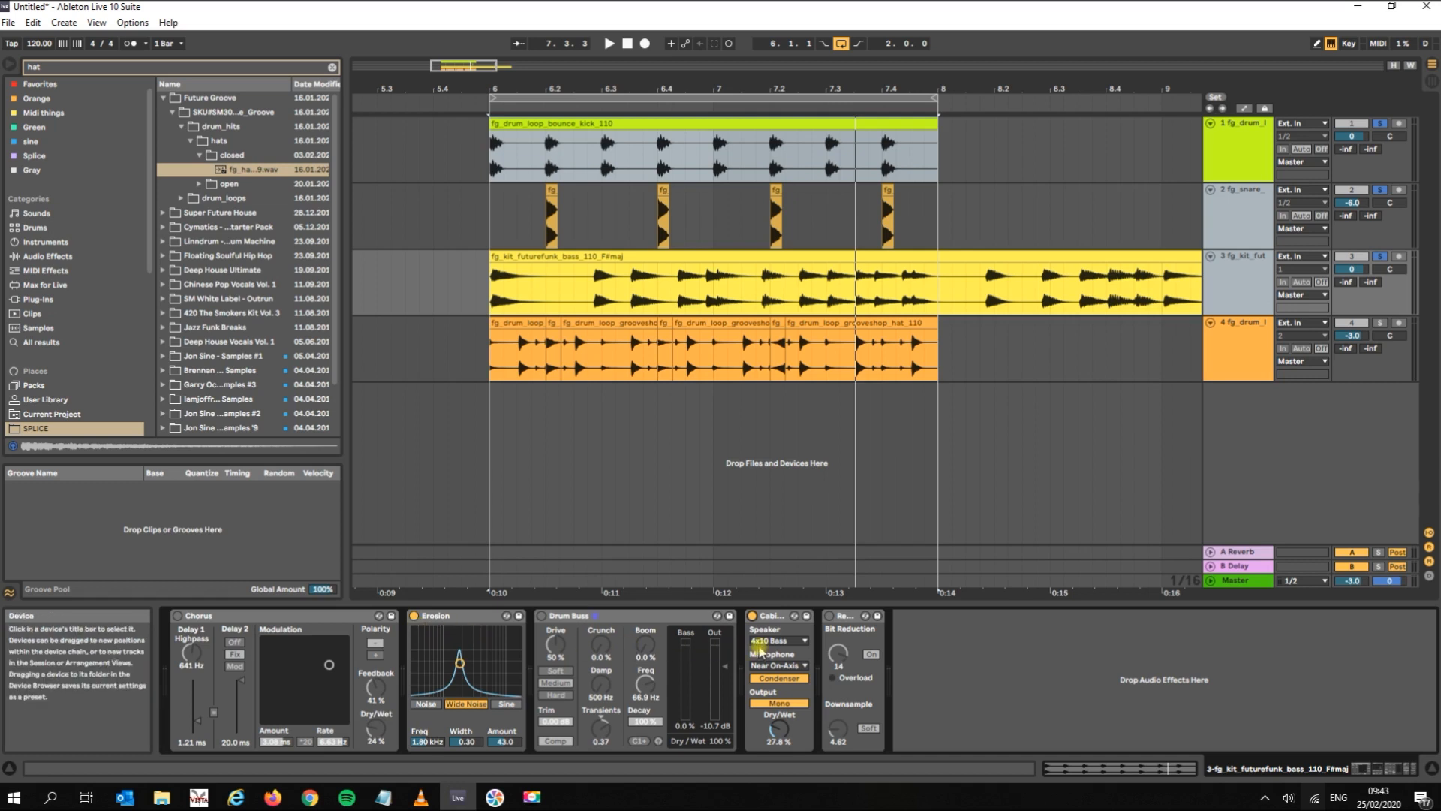
- Turn off Cabinet and Erosion, turn on Redux, and adjust its bit depth and set Downsample to 4.02 during playback
left_click(752, 616)
left_click(414, 617)
left_click(828, 615)
key("space")
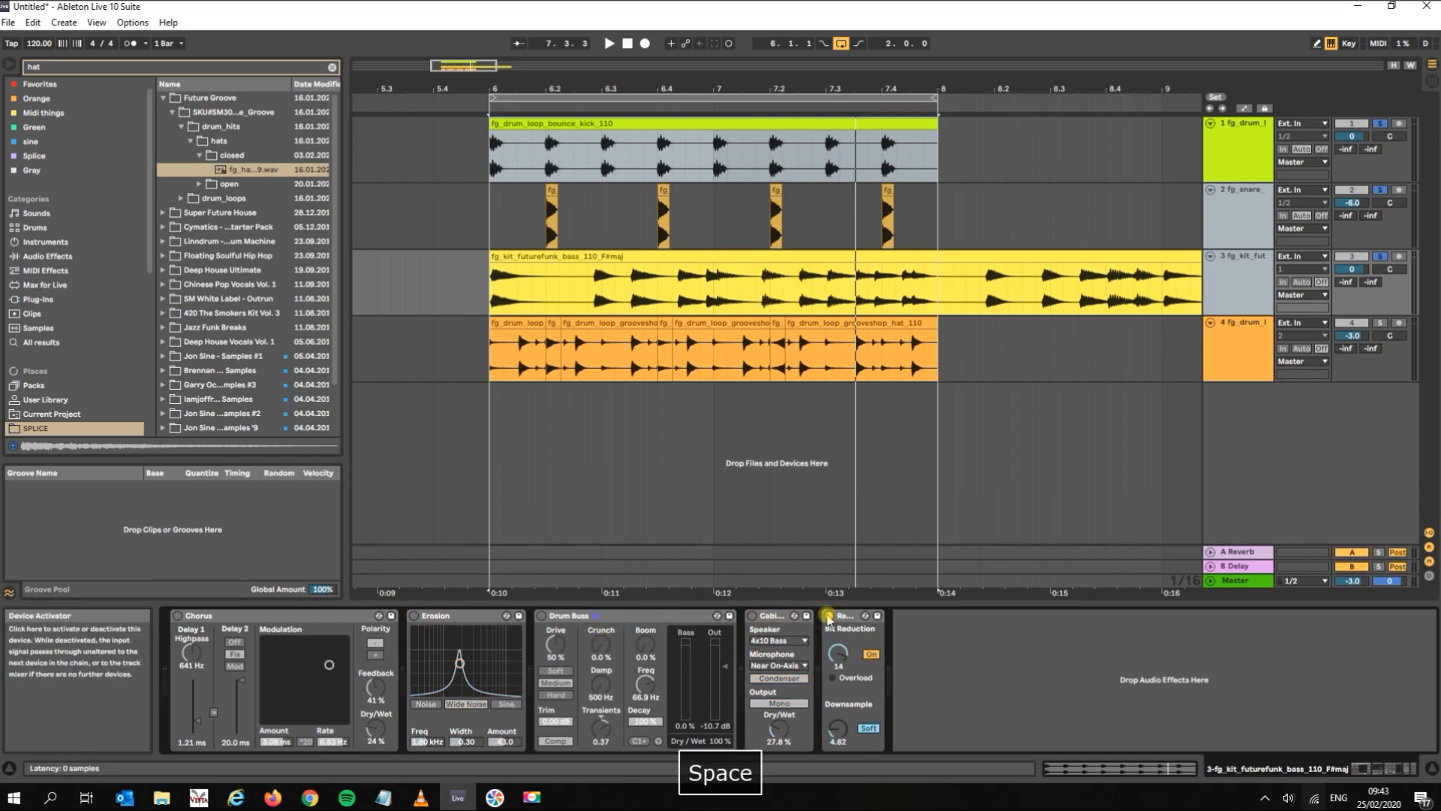
left_click_drag(838, 653, 838, 698)
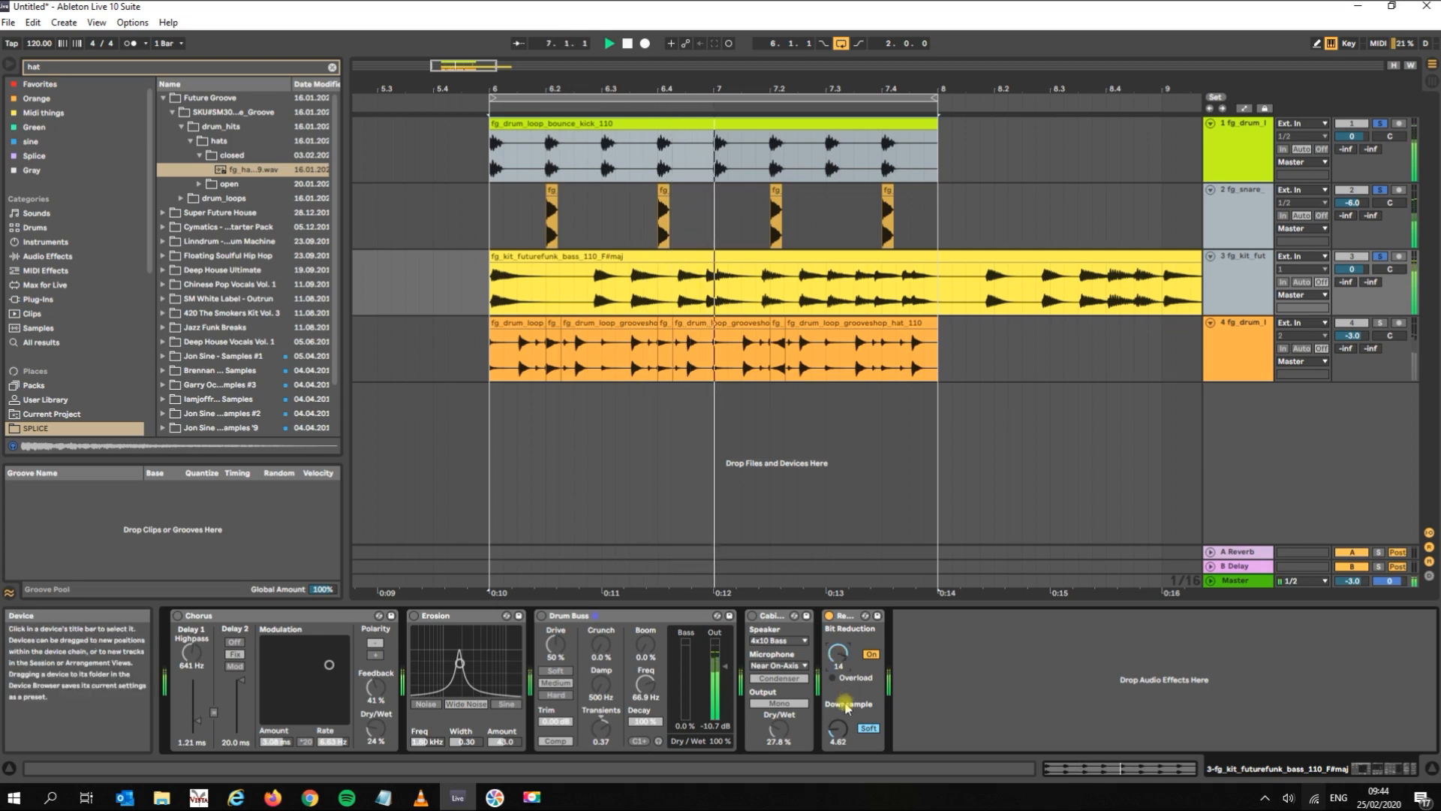
left_click_drag(838, 729, 838, 737)
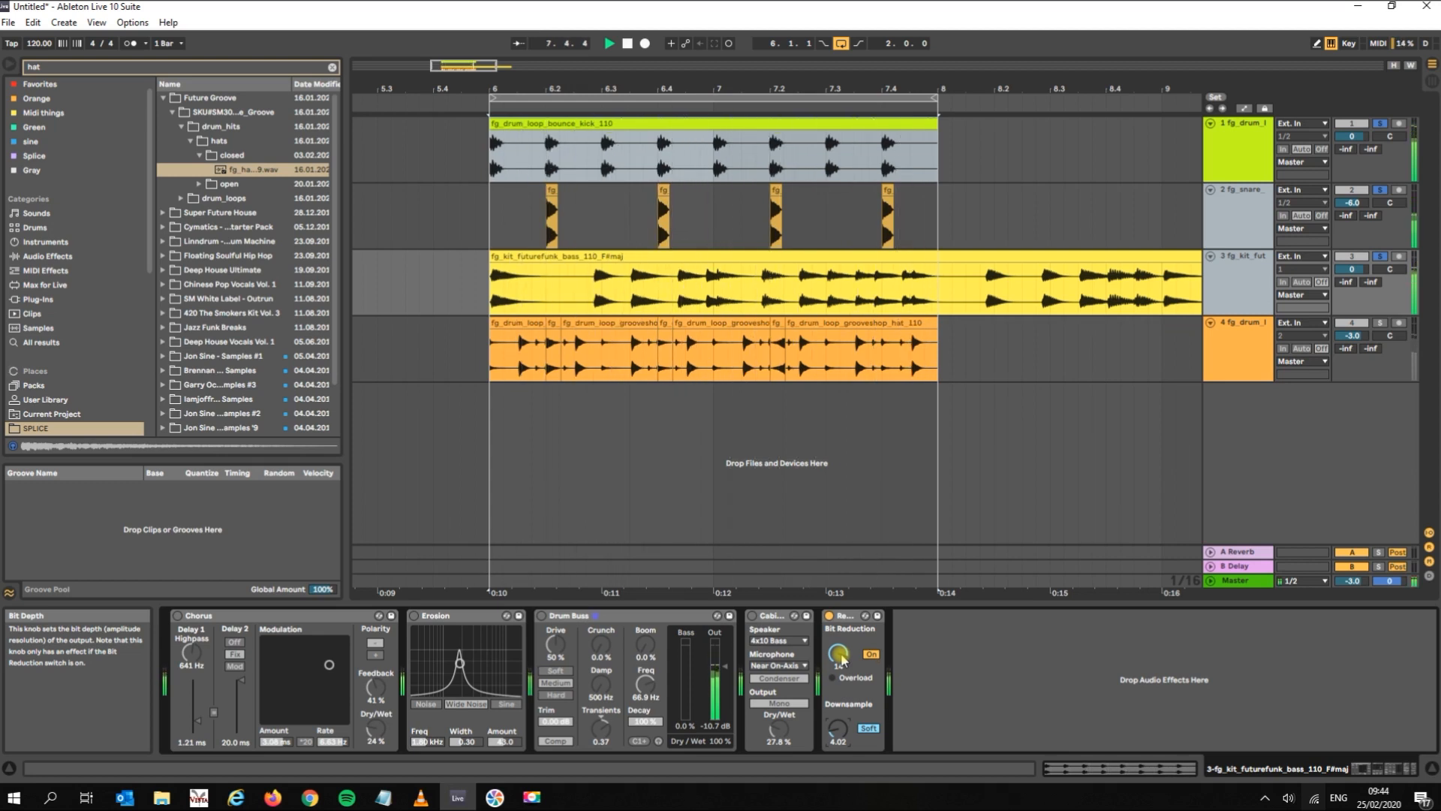
- Try Chorus with Redux, then use Erosion instead at 660 Hz with Amount 20.1, and stop playback
left_click(178, 617)
left_click(415, 615)
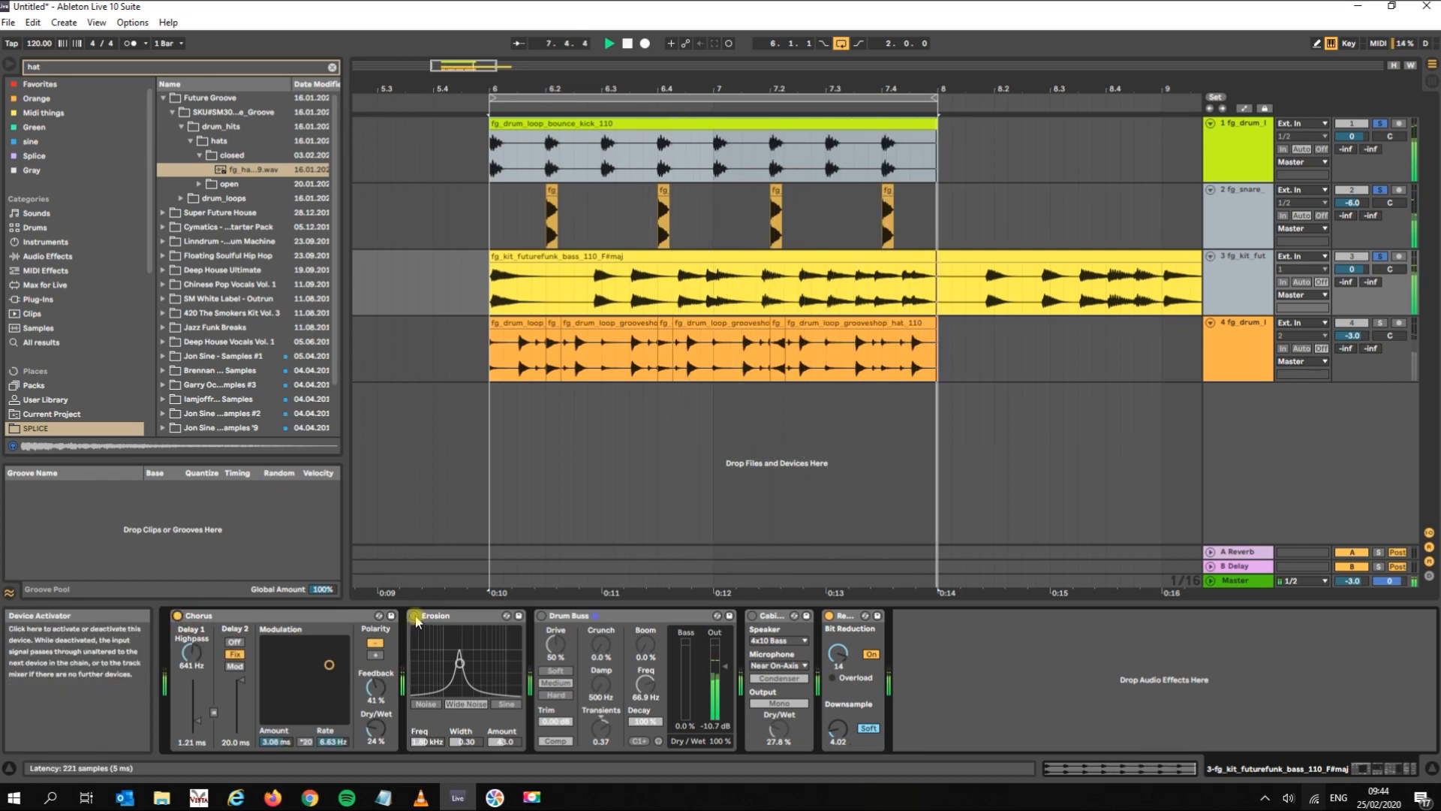
left_click(178, 615)
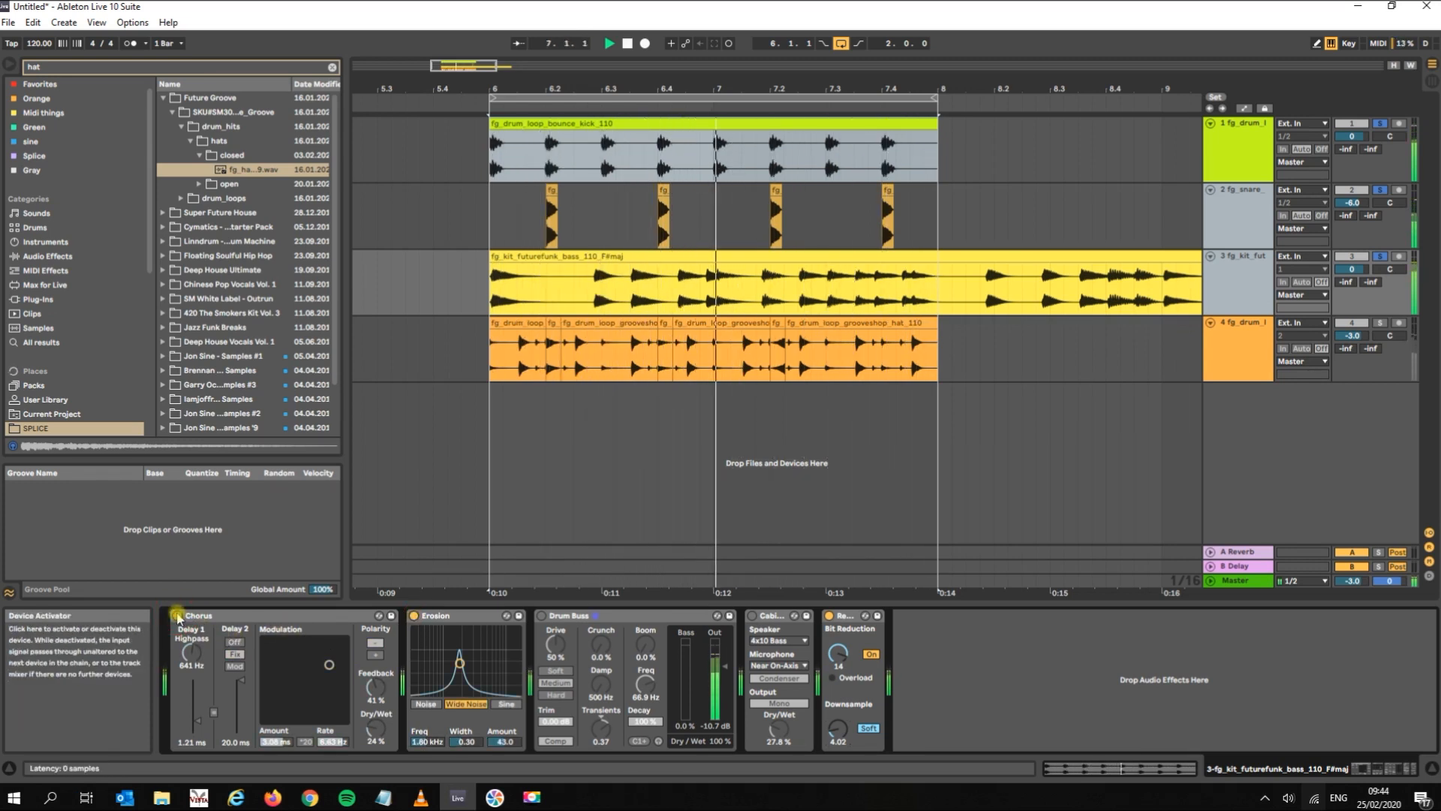
mouse_move(460, 663)
left_mouse_down()
mouse_move(476, 666)
mouse_move(433, 674)
left_mouse_up()
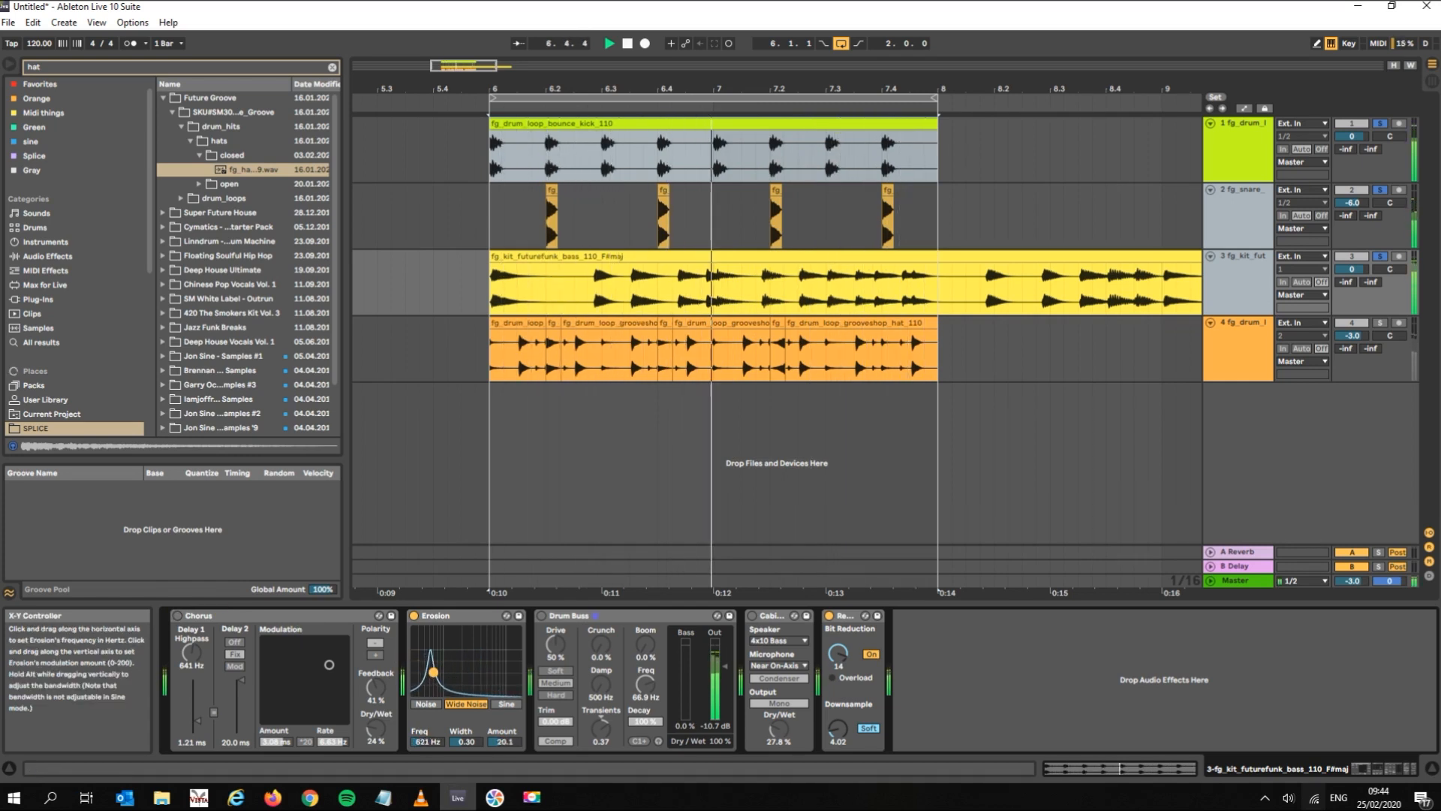
key("space")
left_click_drag(431, 672, 435, 672)
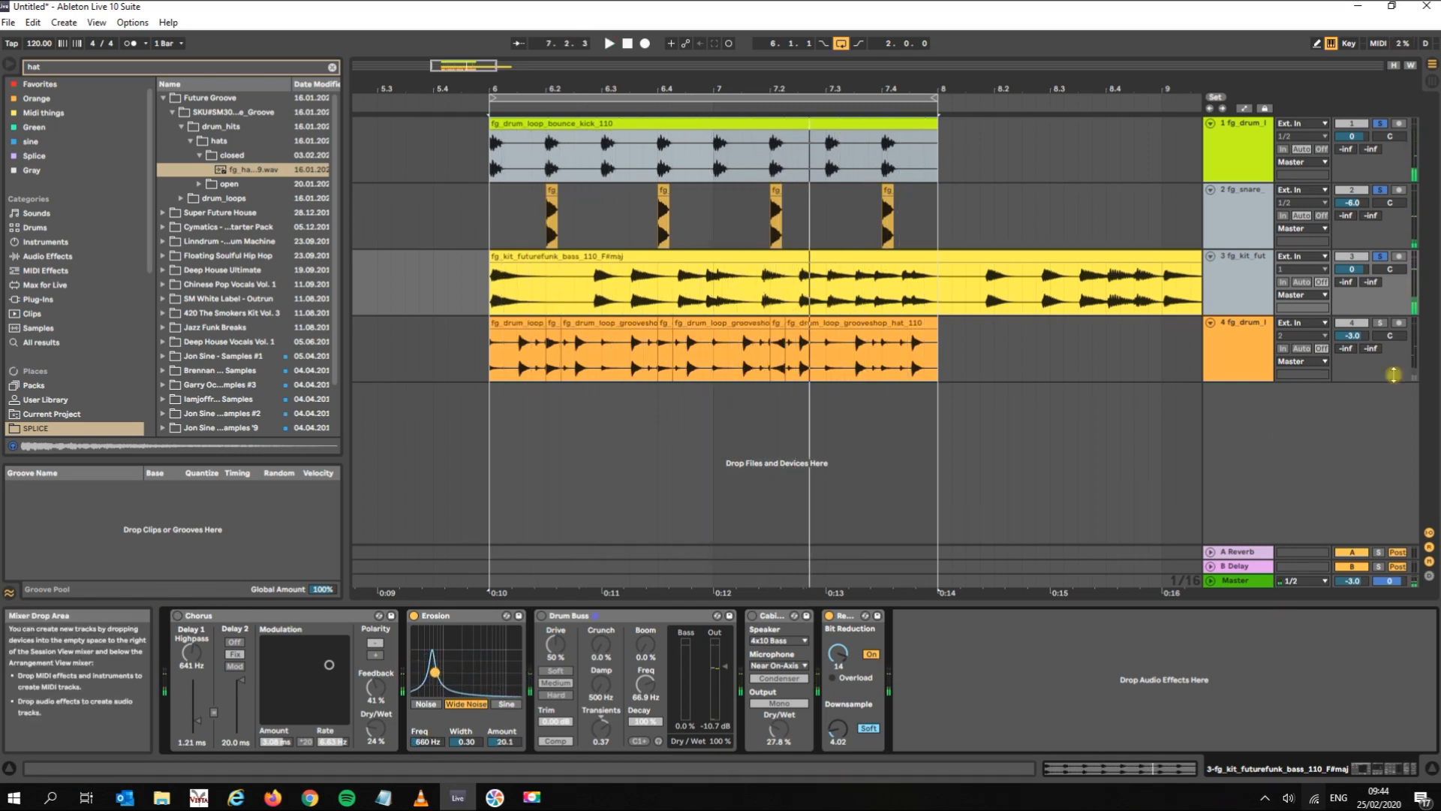
- Solo the hat loop on track 4 with the other tracks, show its effects, and start playback
left_click(1379, 257)
left_click(1379, 322)
left_click(1250, 355)
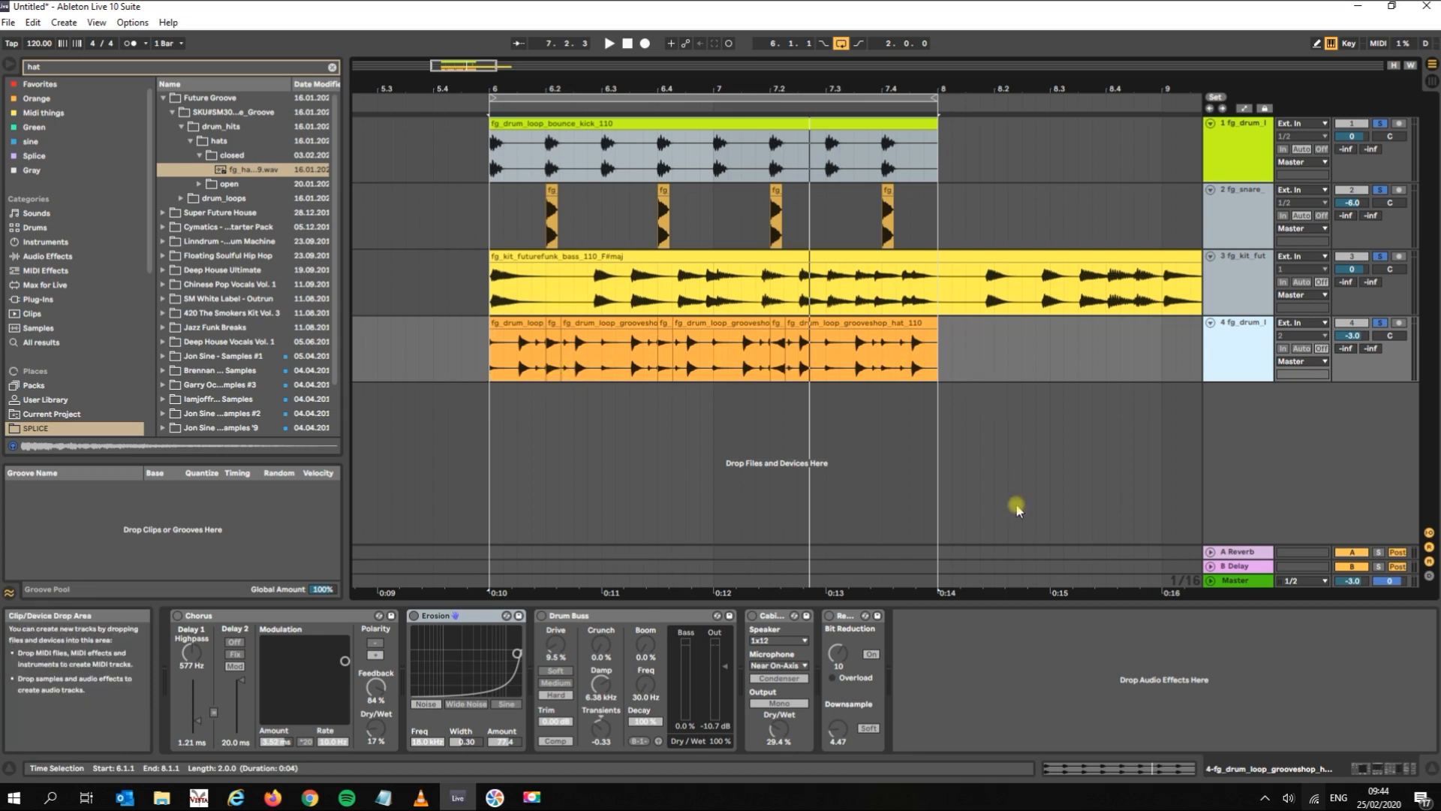
key("space")
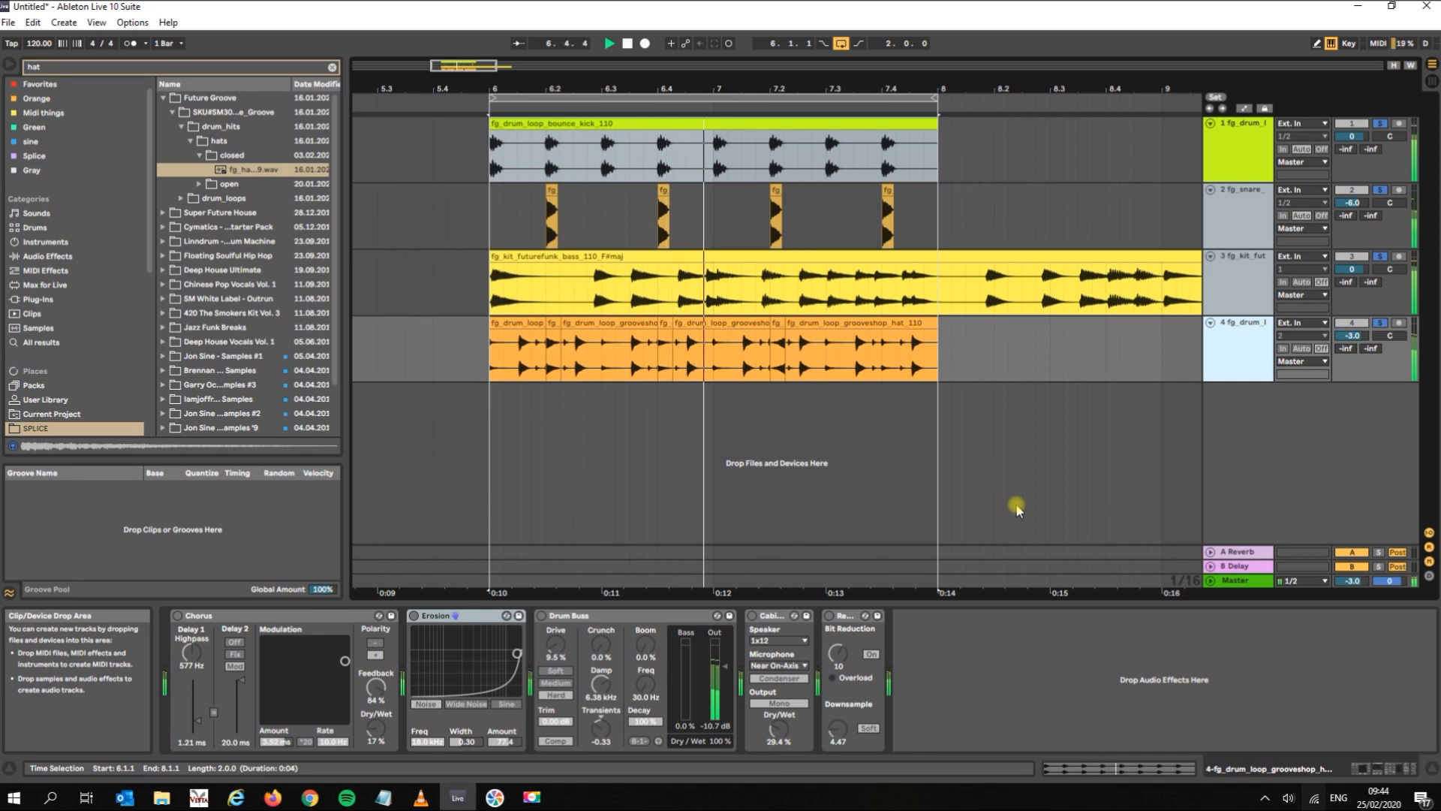
- Turn on the hat track's Chorus with Highpass 113 Hz, modulation 1.33 ms at 5.93 Hz, Feedback 21% and Dry/Wet 23%
left_click(180, 616)
left_click_drag(344, 661, 300, 662)
left_click_drag(192, 652, 192, 635)
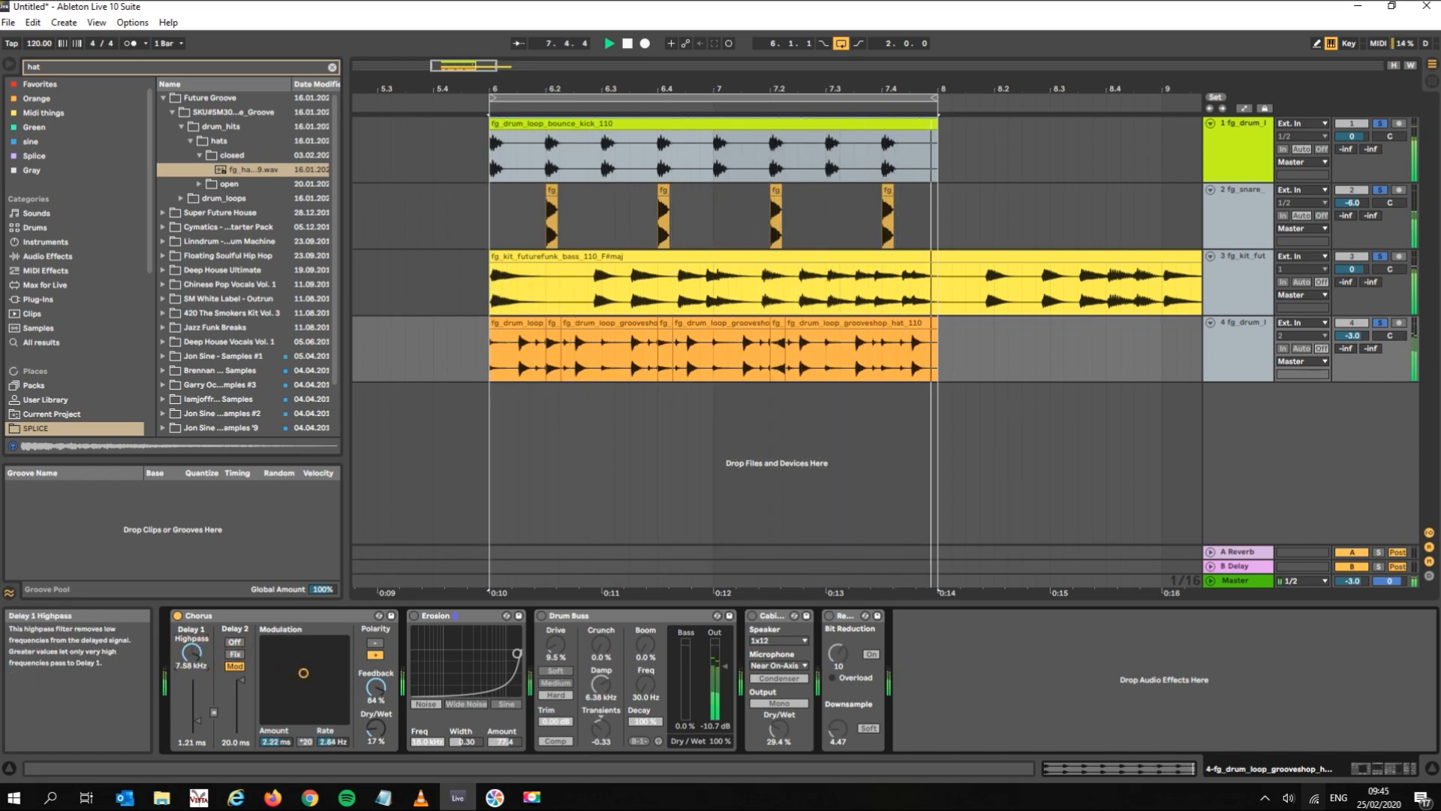
left_click_drag(192, 652, 192, 665)
left_click_drag(191, 653, 191, 677)
mouse_move(374, 729)
left_mouse_down()
mouse_move(374, 704)
mouse_move(374, 751)
mouse_move(373, 689)
mouse_move(368, 738)
left_mouse_up()
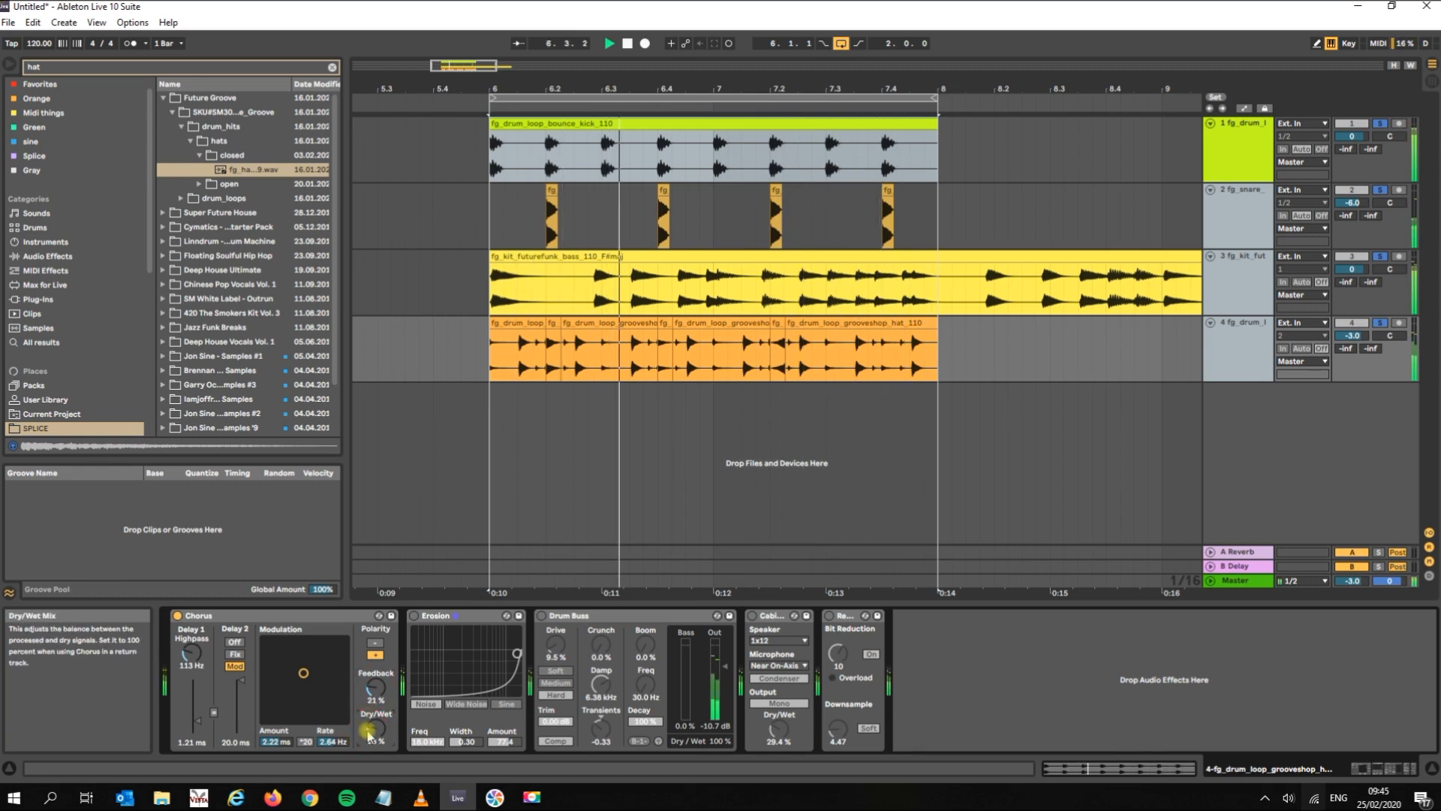
left_click_drag(303, 673, 325, 685)
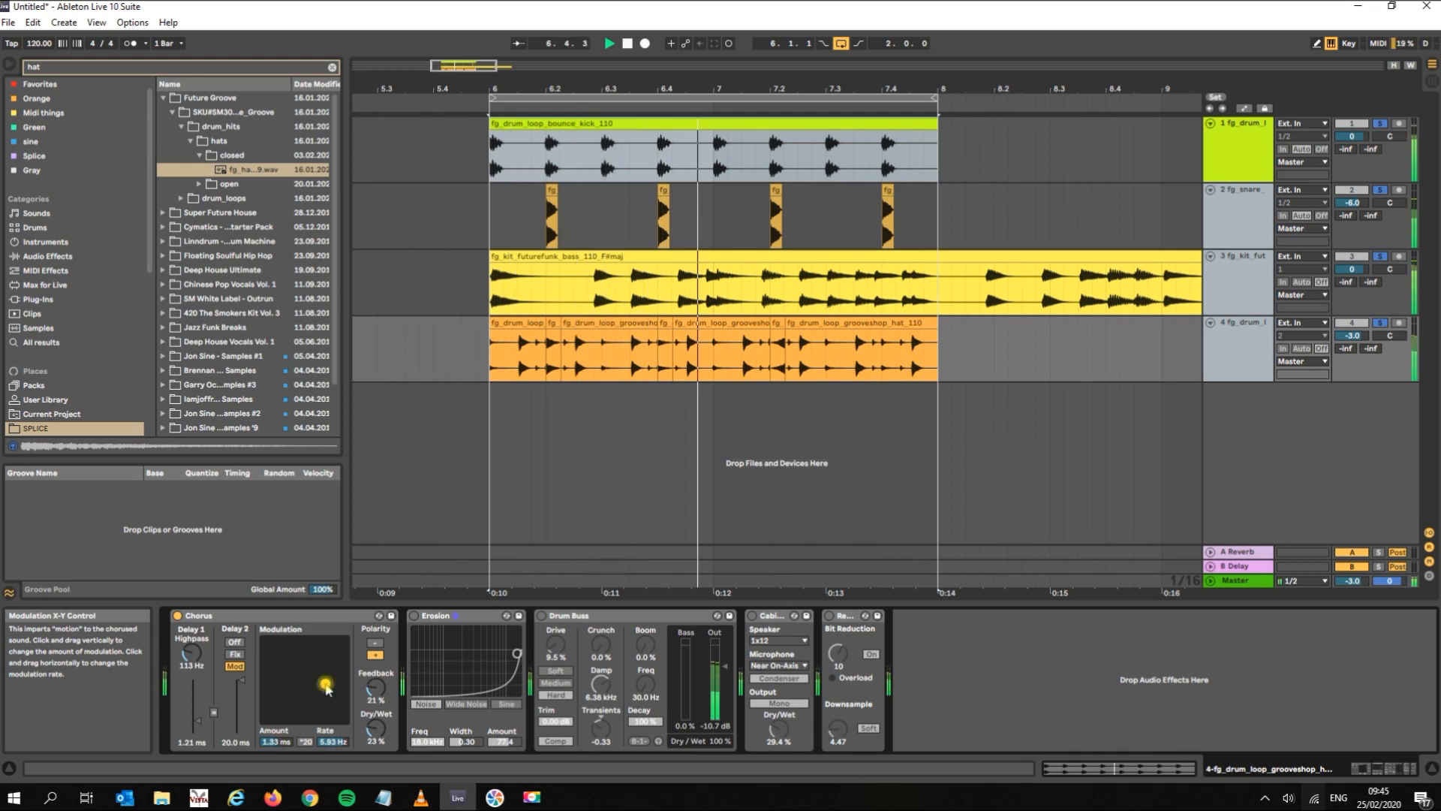
left_click(1241, 233)
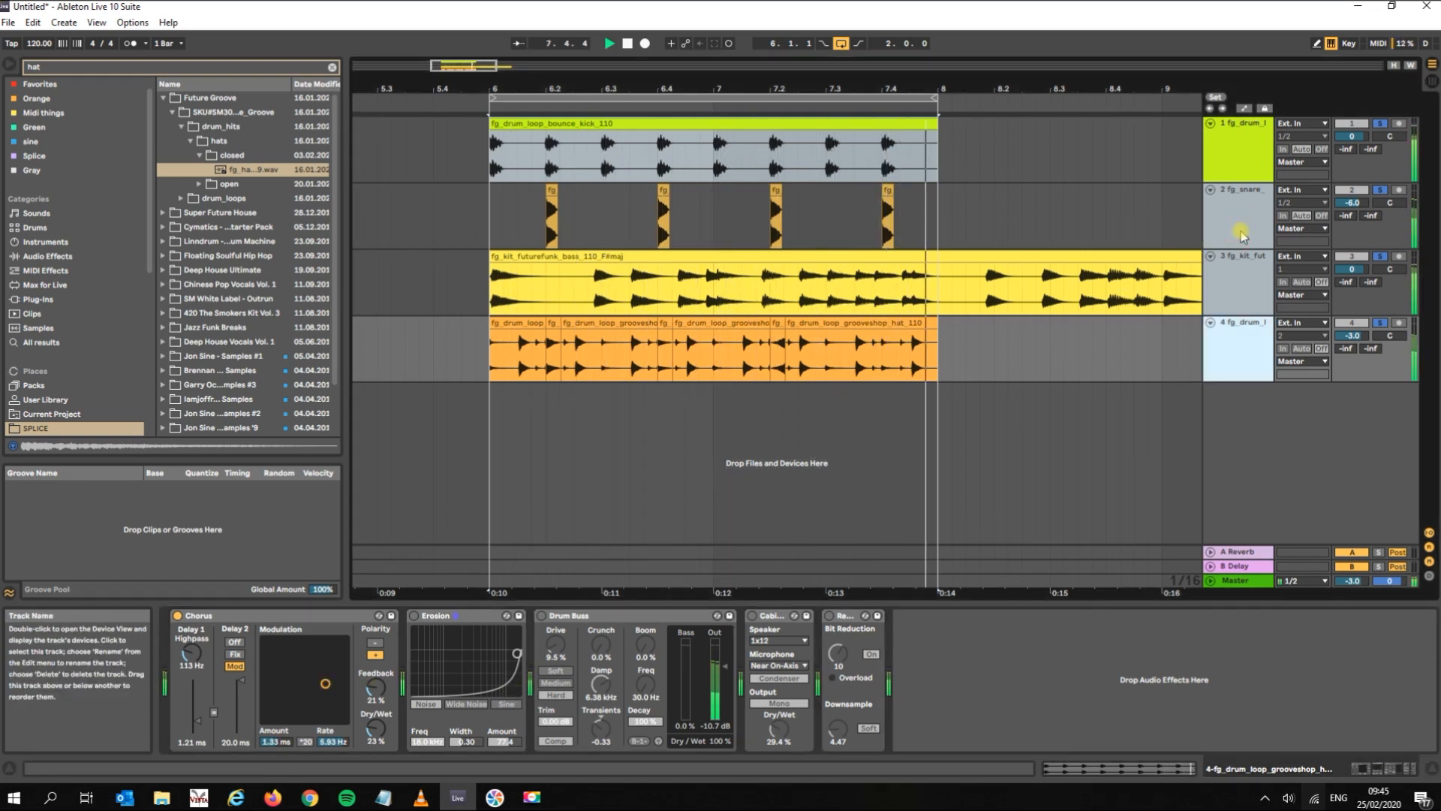
- Turn on the hat track's Erosion in Wide Noise mode at 1.80 kHz with Amount 23.3, and stop playback
left_click(413, 616)
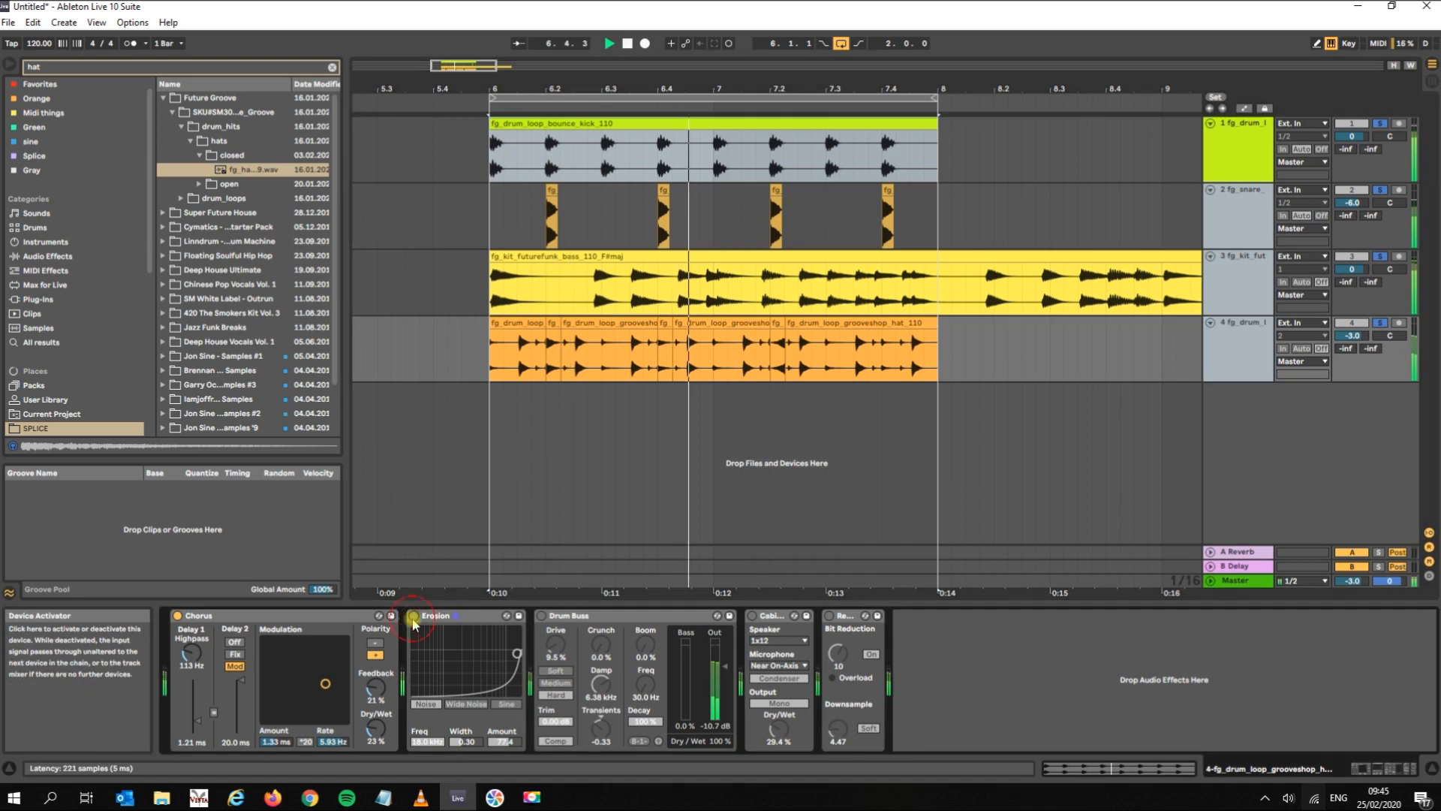
left_click_drag(516, 654, 462, 663)
left_click(465, 704)
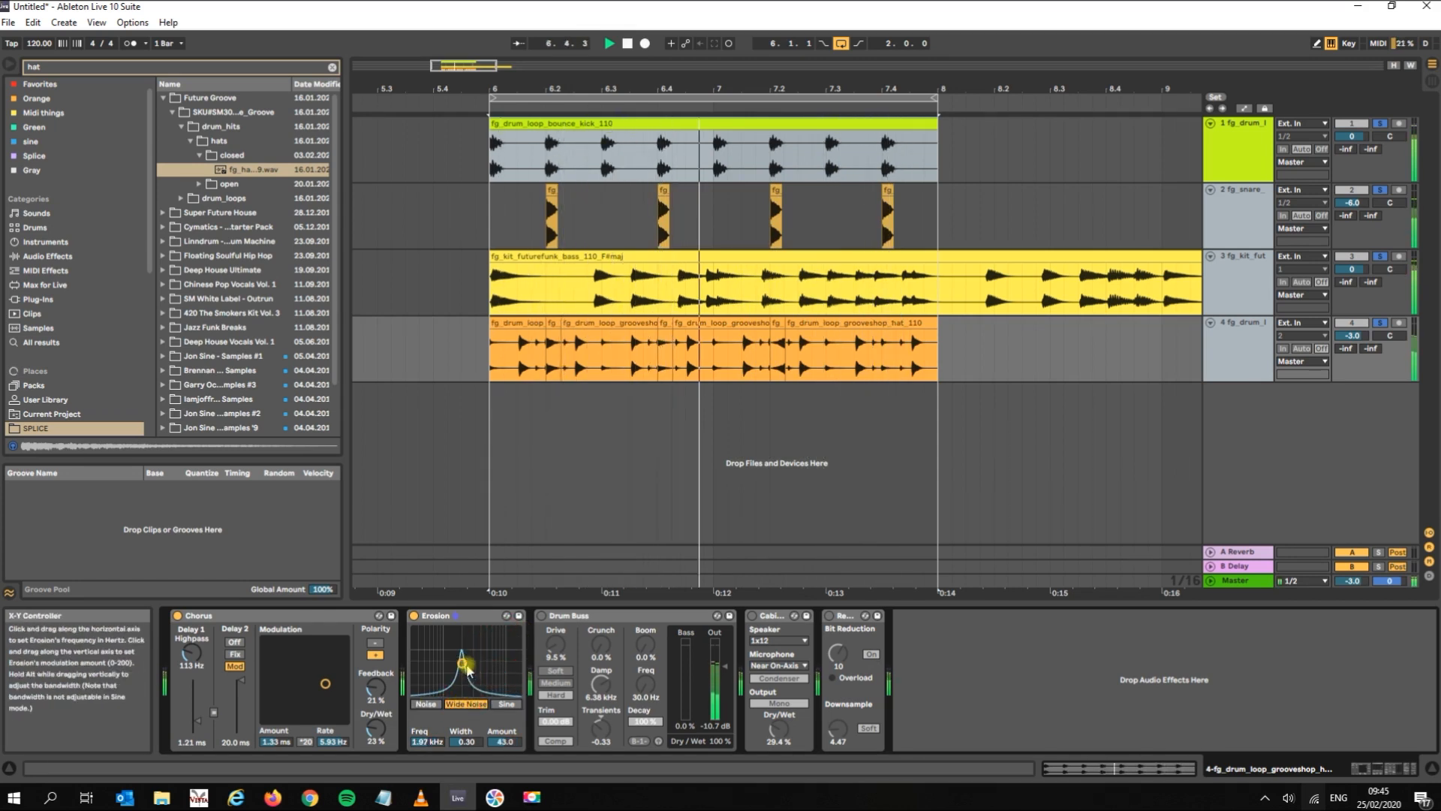
mouse_move(462, 663)
left_mouse_down()
mouse_move(478, 670)
mouse_move(461, 672)
left_mouse_up()
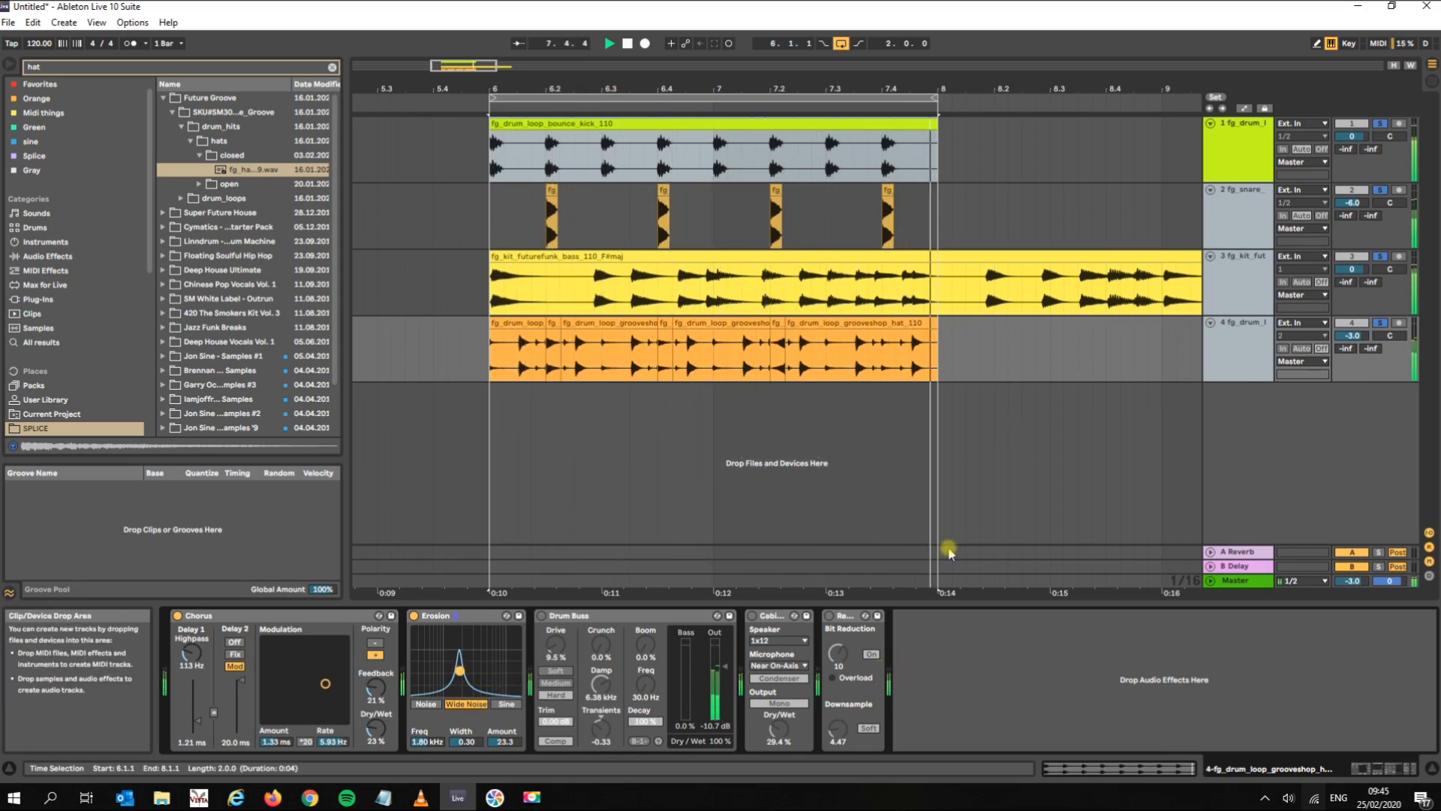
key("space")
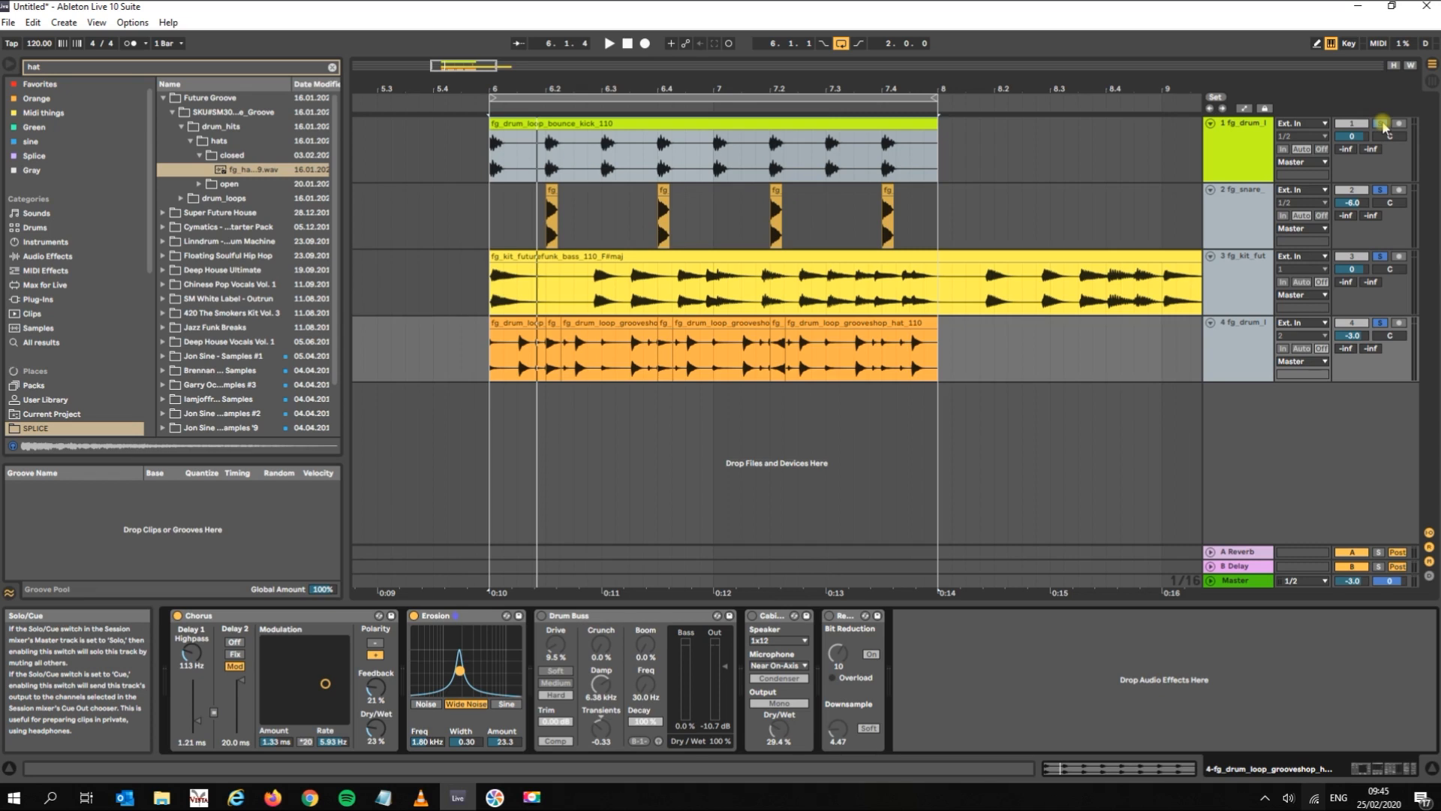
- Show the kick track's effects and bypass its whole chain, from Chorus to Redux
left_click(1254, 135)
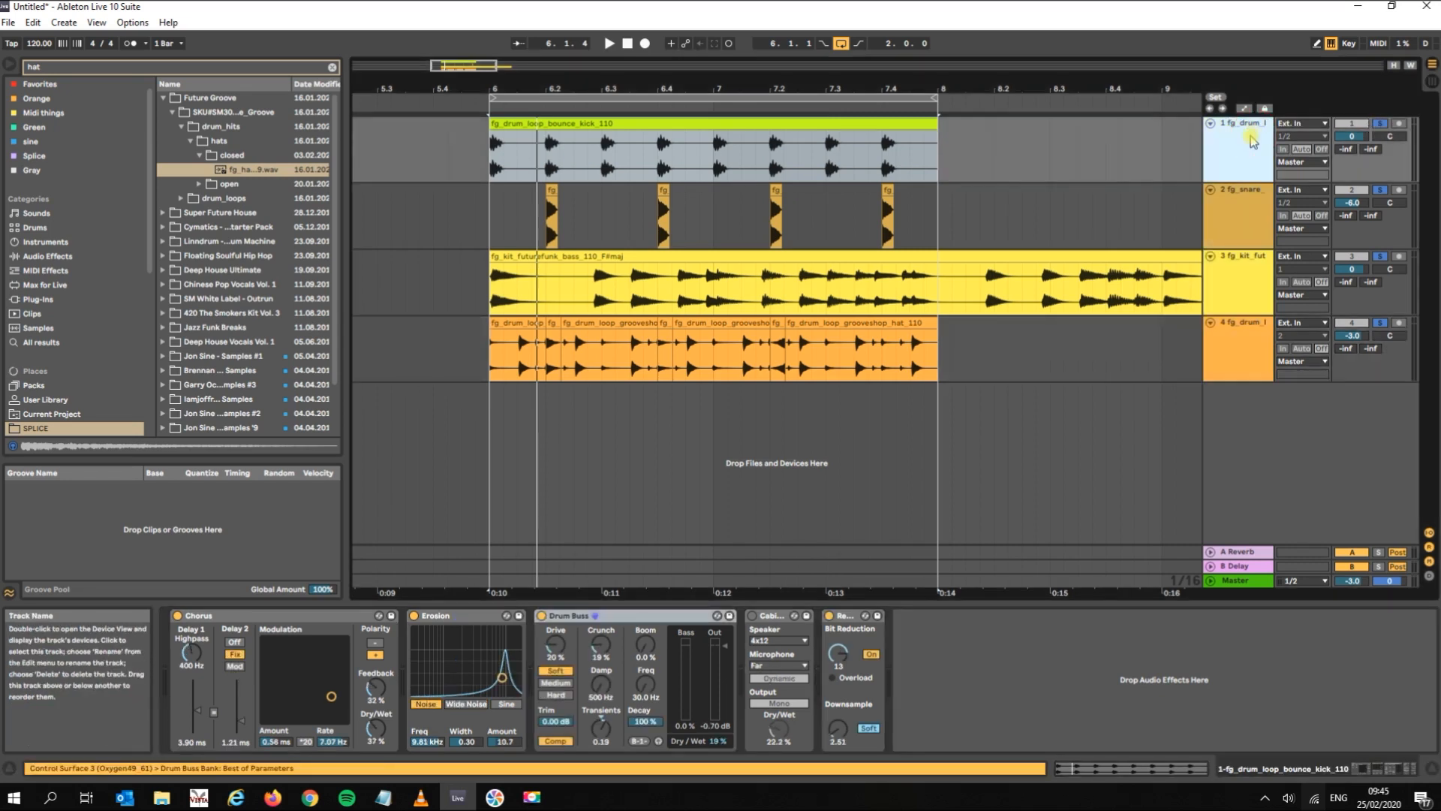
left_click(178, 617)
left_click(541, 616)
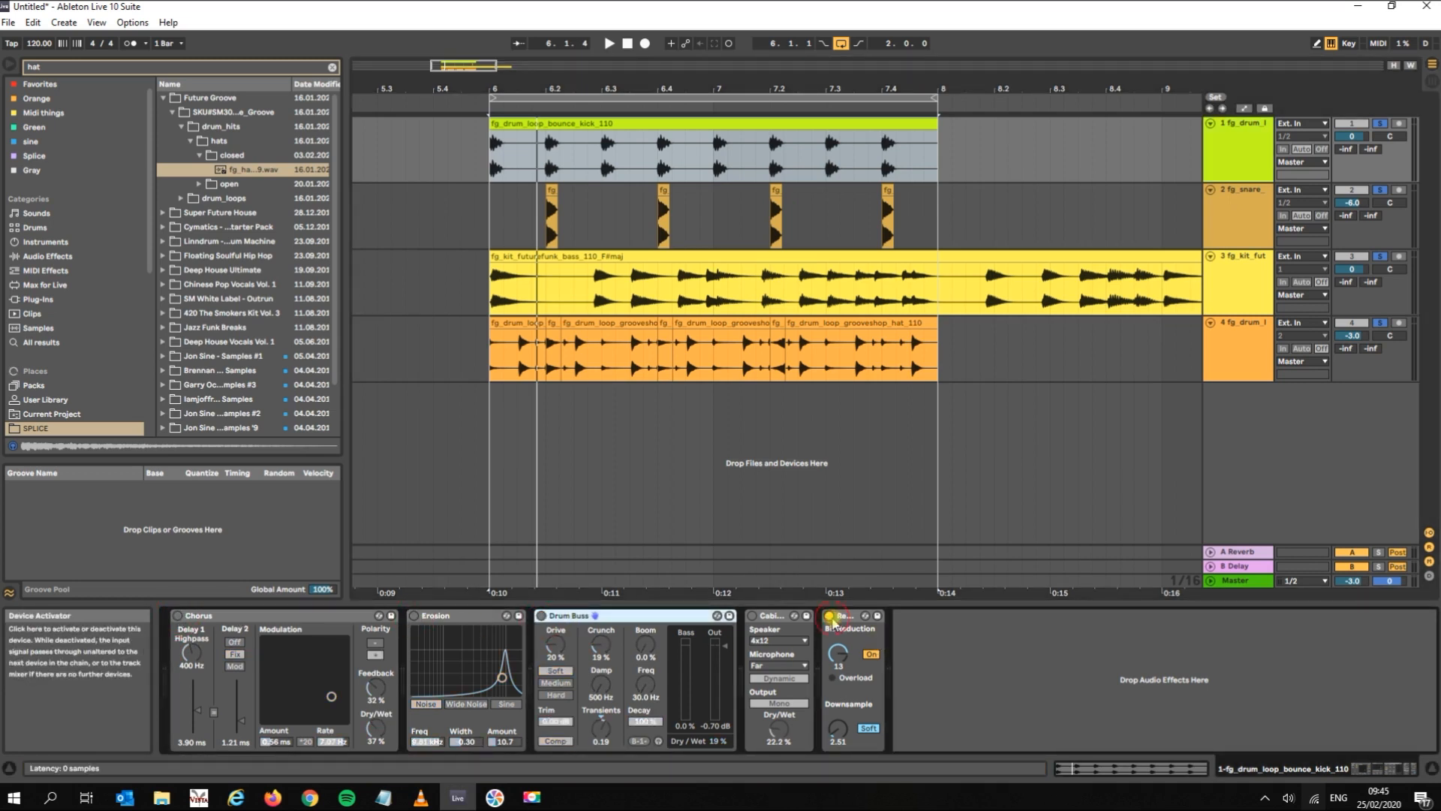
- Start playback and turn off Chorus and Erosion on the snare track
left_click(1238, 218)
key("space")
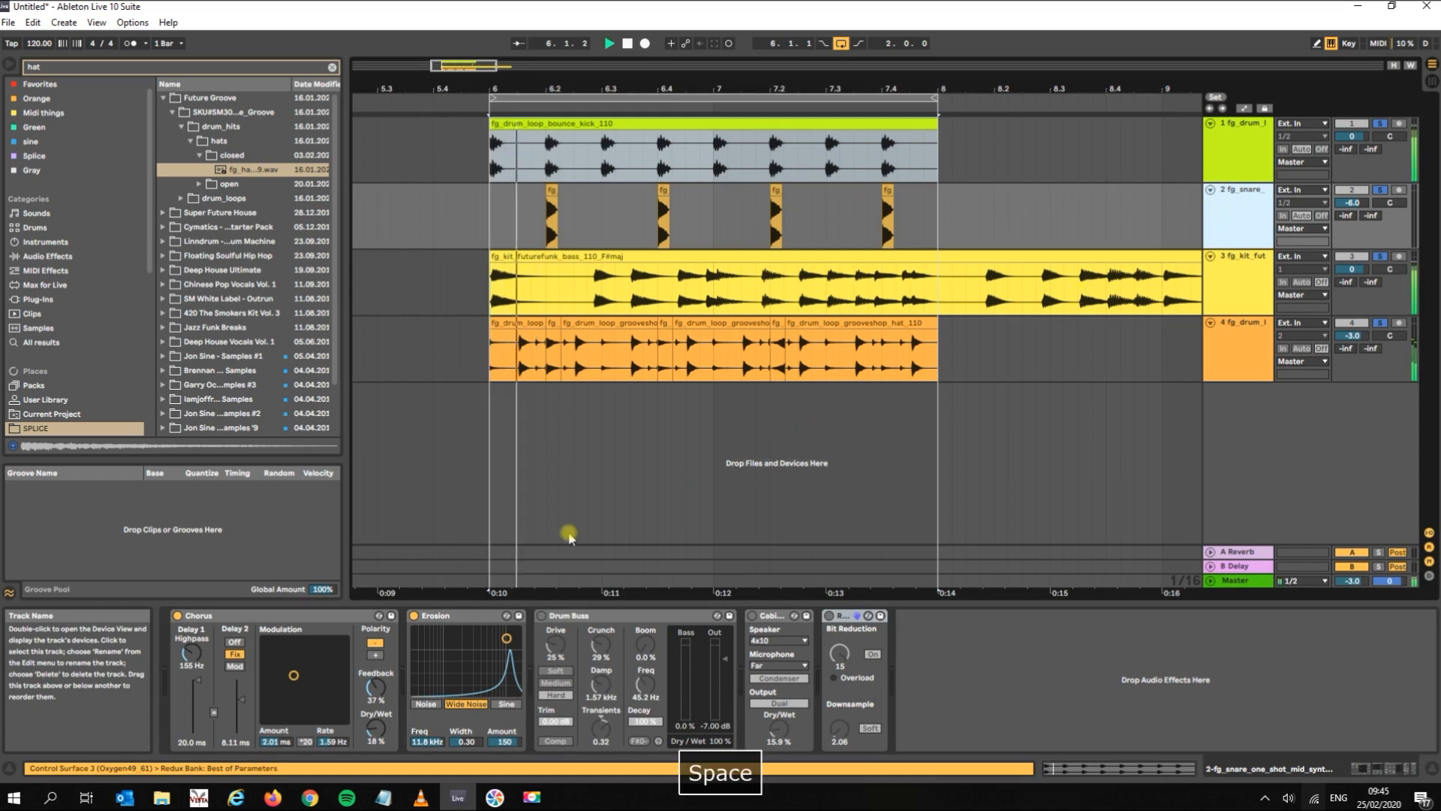
left_click(178, 616)
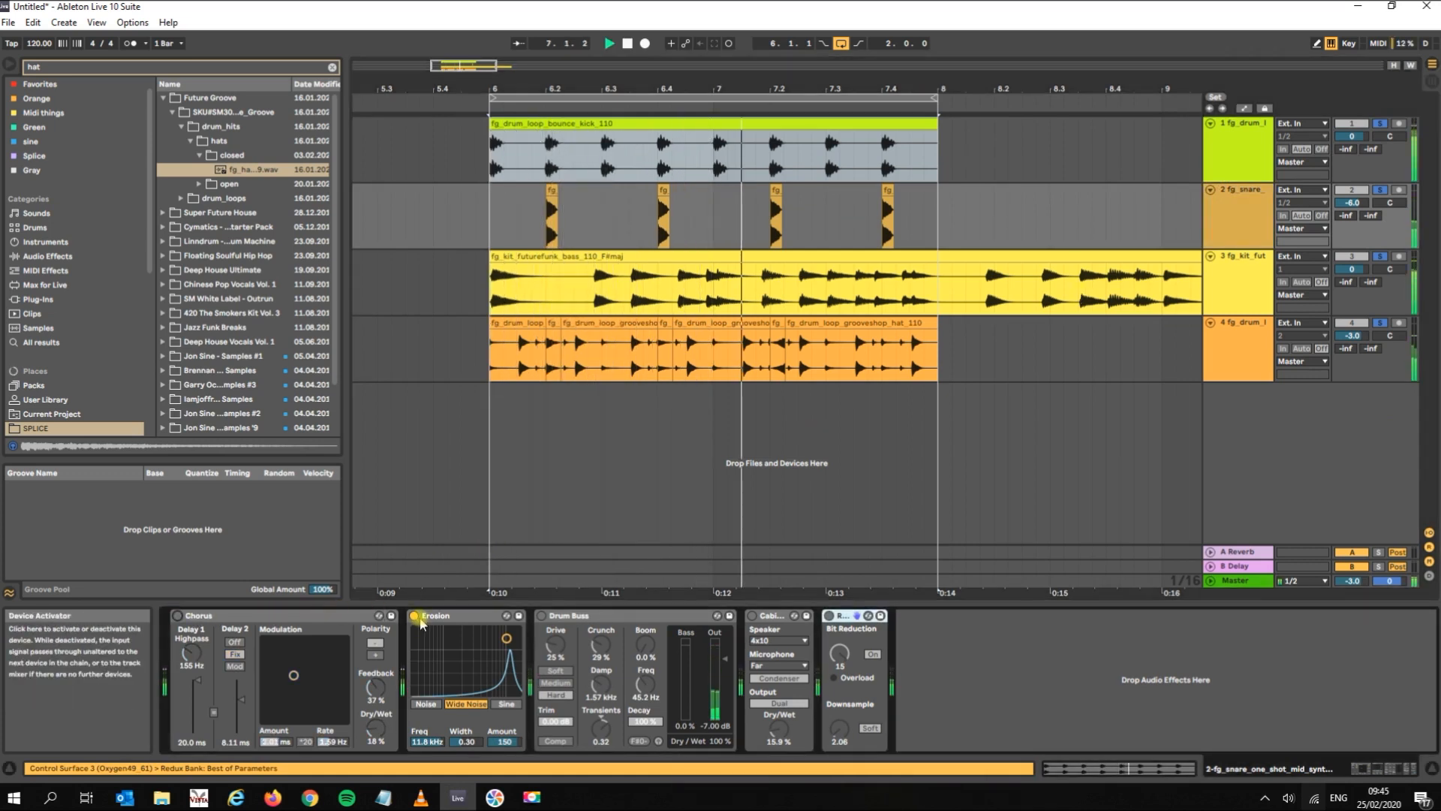
- Turn off Erosion and Redux on the bass track, and Chorus and Erosion on the hat track
left_click(1240, 283)
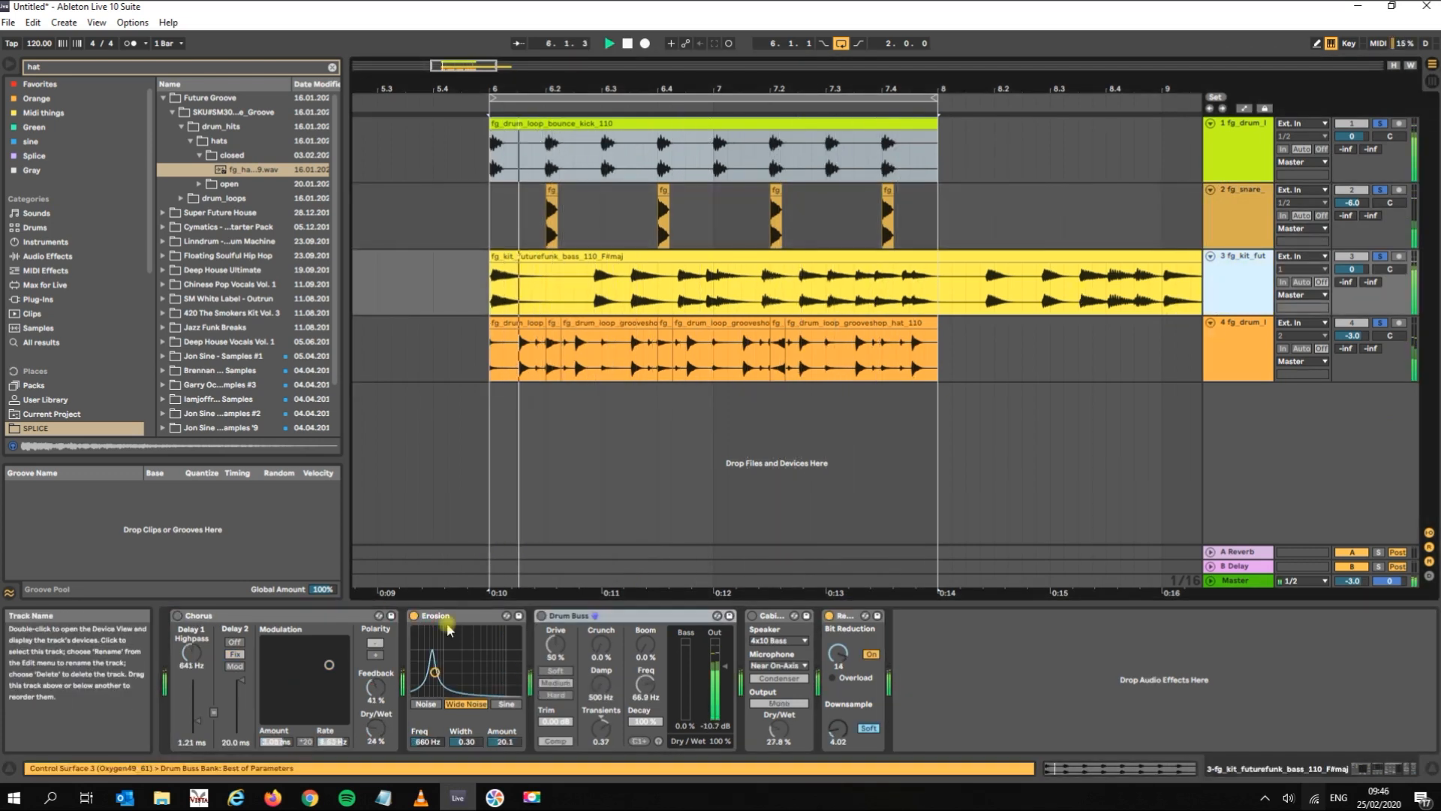
left_click(414, 615)
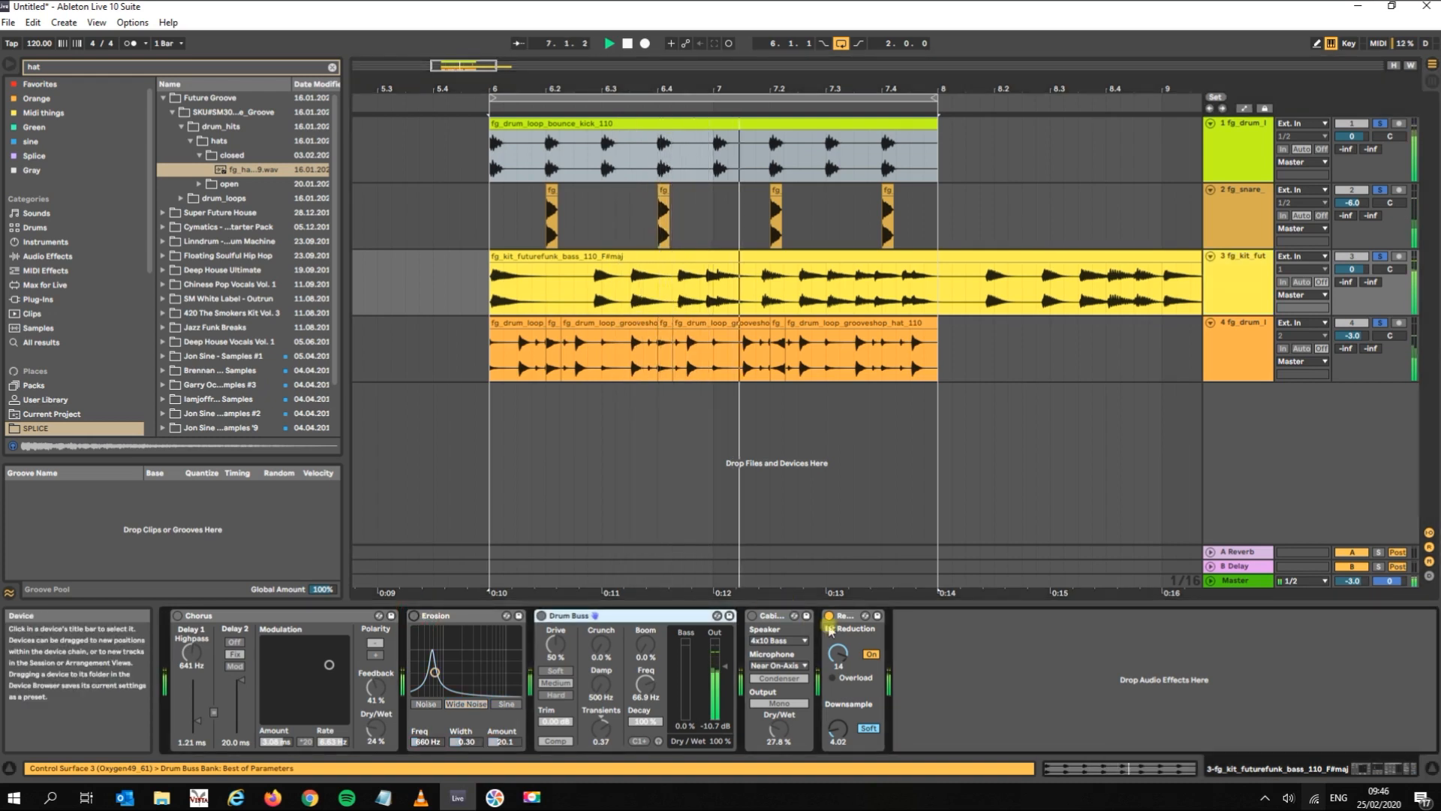
left_click(1210, 375)
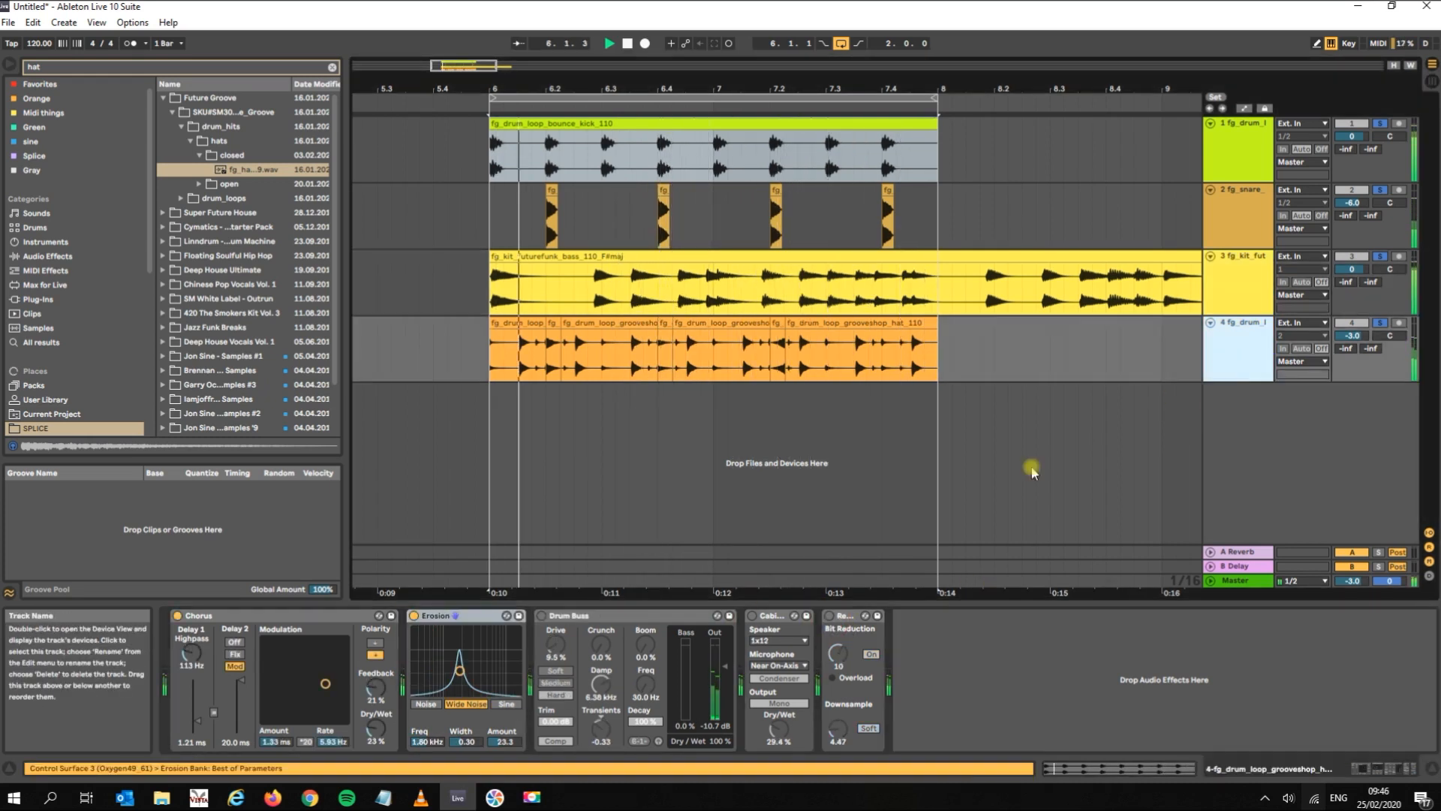
left_click(177, 615)
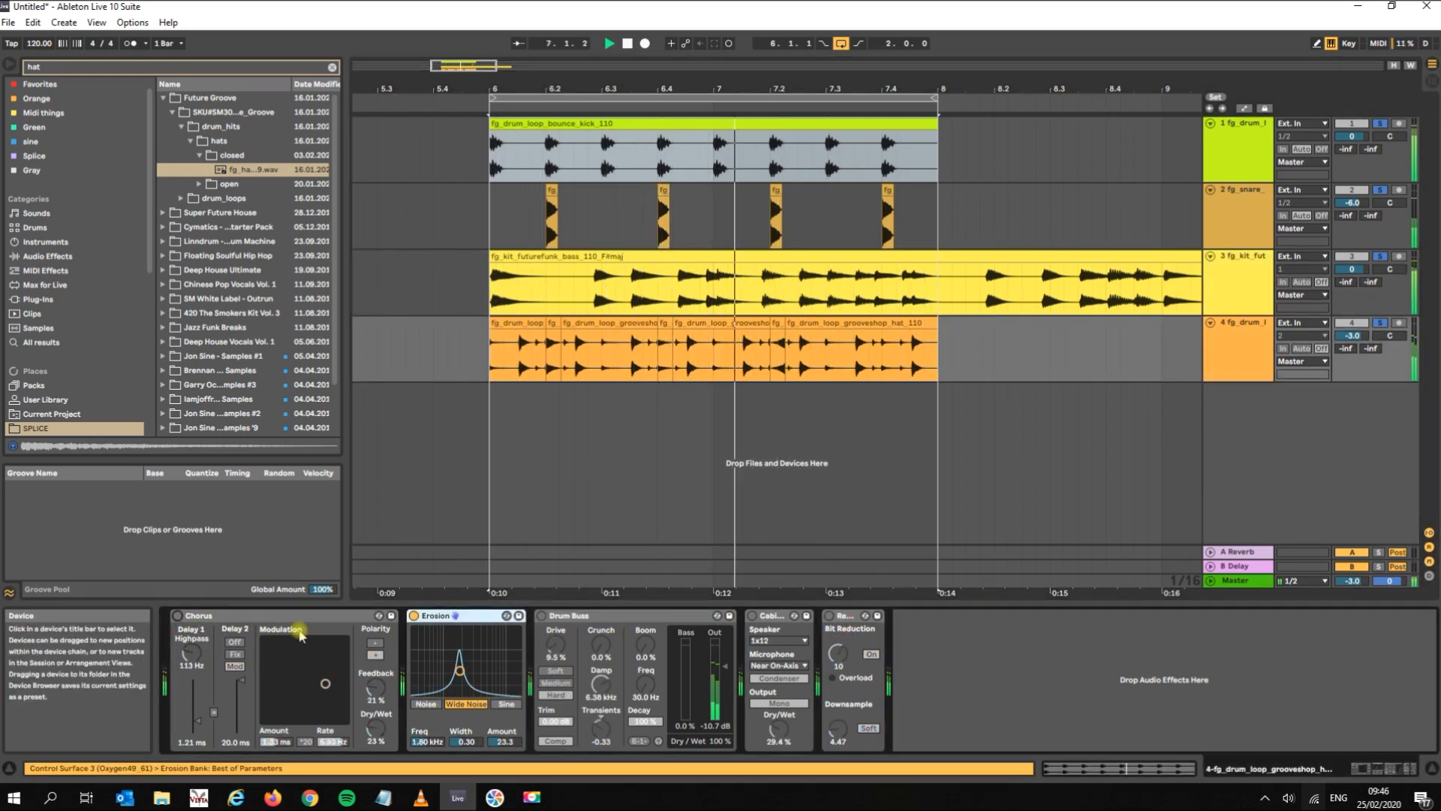
left_click(412, 616)
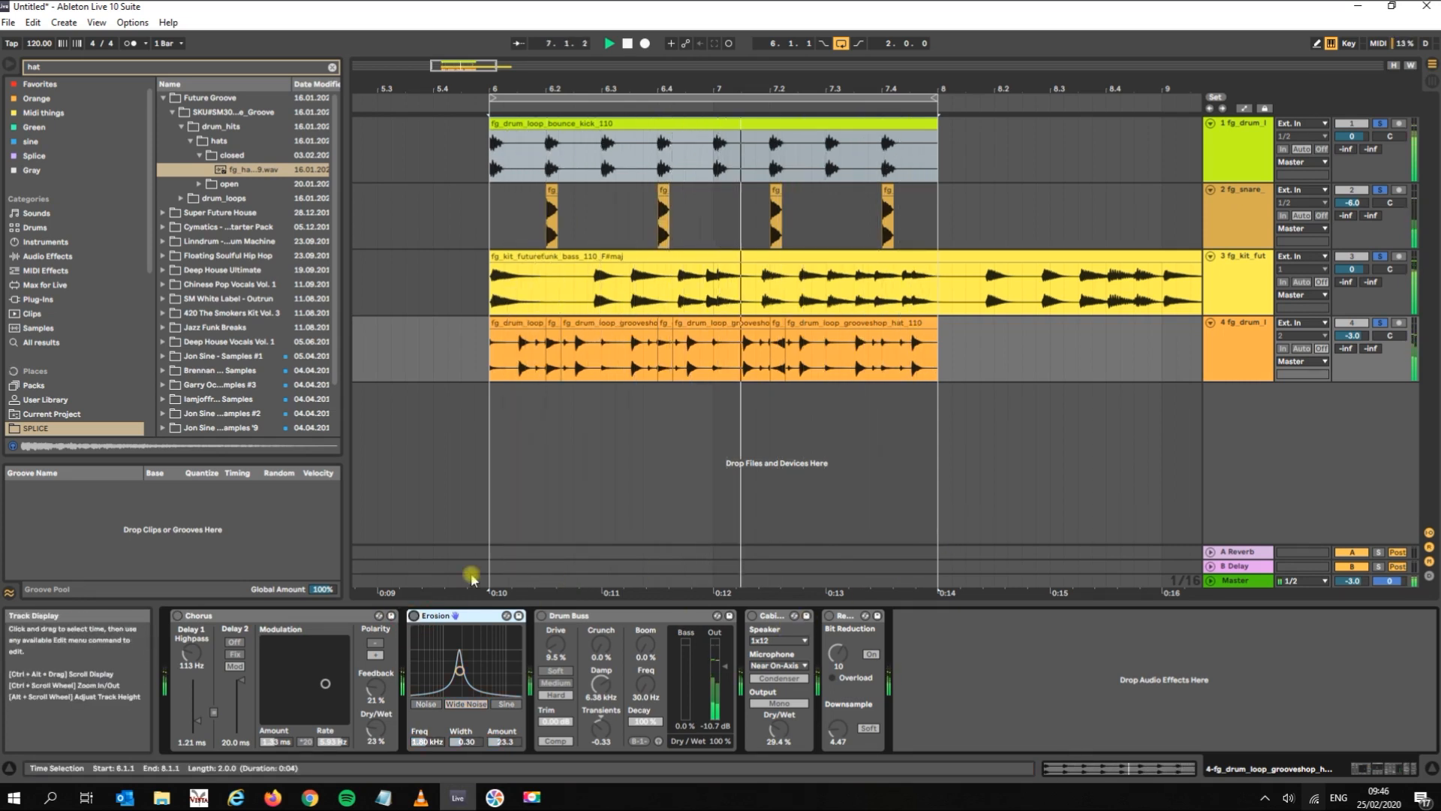
- Turn the snare track's Chorus back on with modulation 2.67 ms at 6.21 Hz and Dry/Wet 41%
left_click(1231, 232)
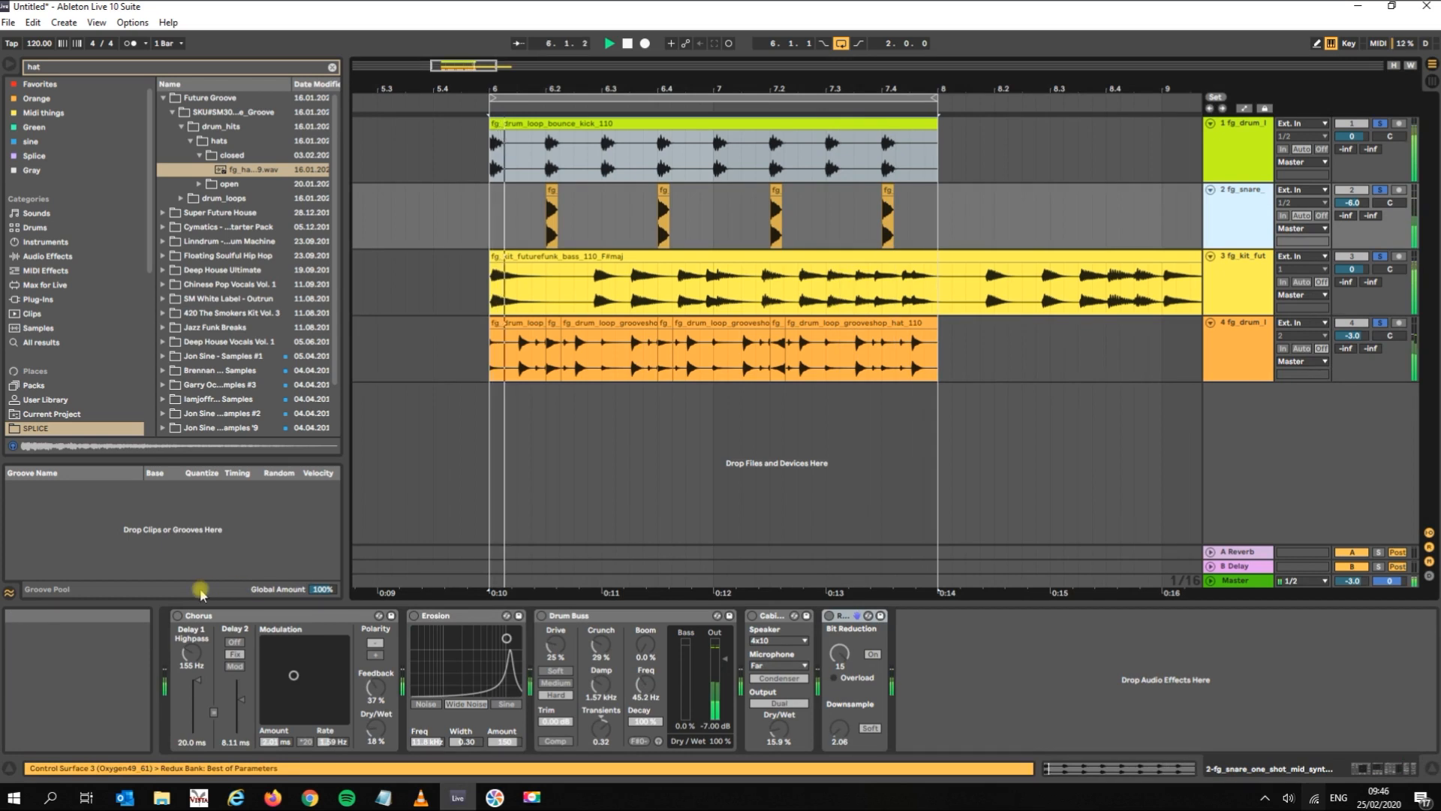
left_click(178, 615)
left_click_drag(293, 675, 327, 668)
left_click_drag(375, 728, 376, 709)
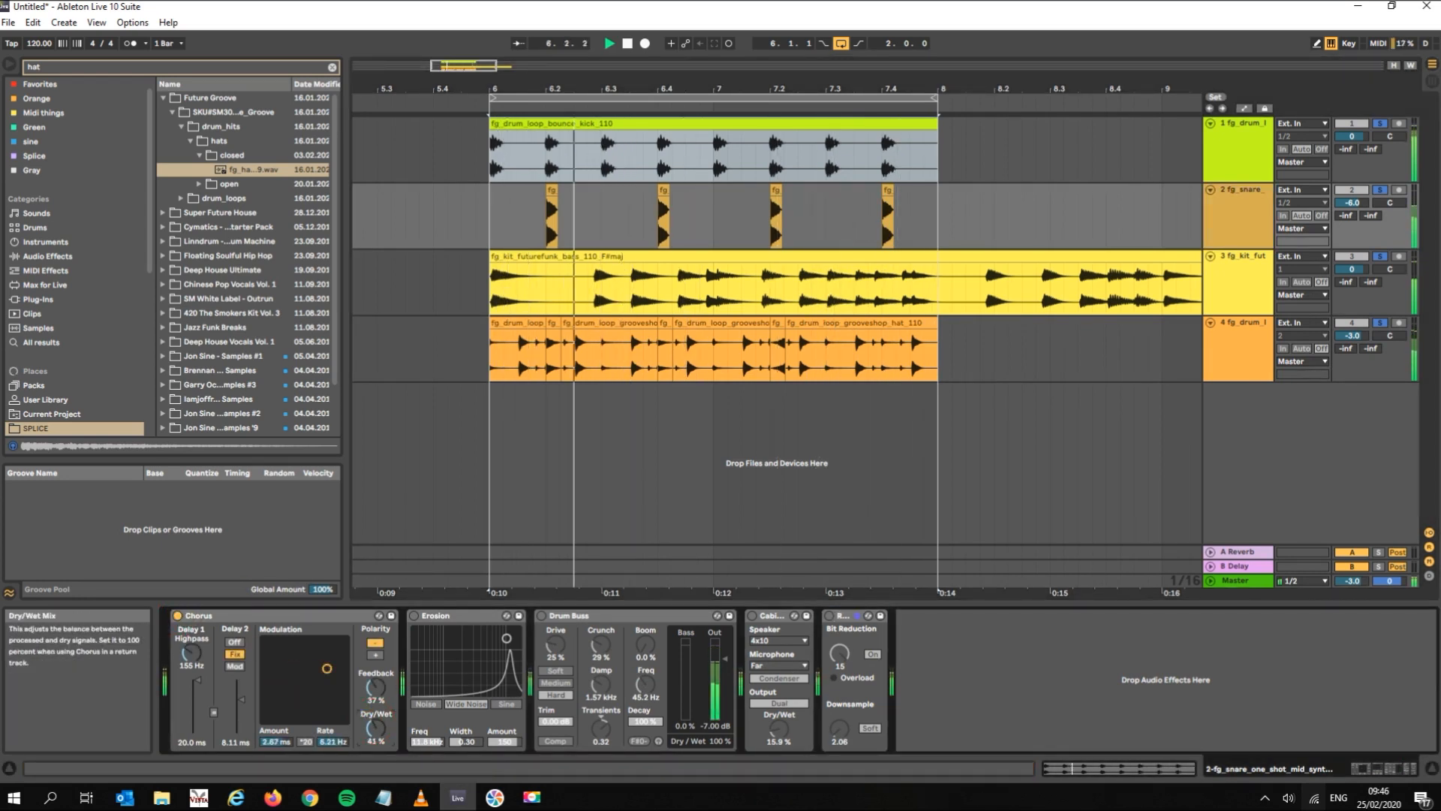
- Turn on the bass track's Chorus at 4.69 ms, 7.22 Hz, Feedback 55%, Dry/Wet 34%, and its Erosion at 4.60 kHz, Amount 40.7
left_click(1255, 299)
left_click(178, 616)
left_click_drag(325, 654, 333, 652)
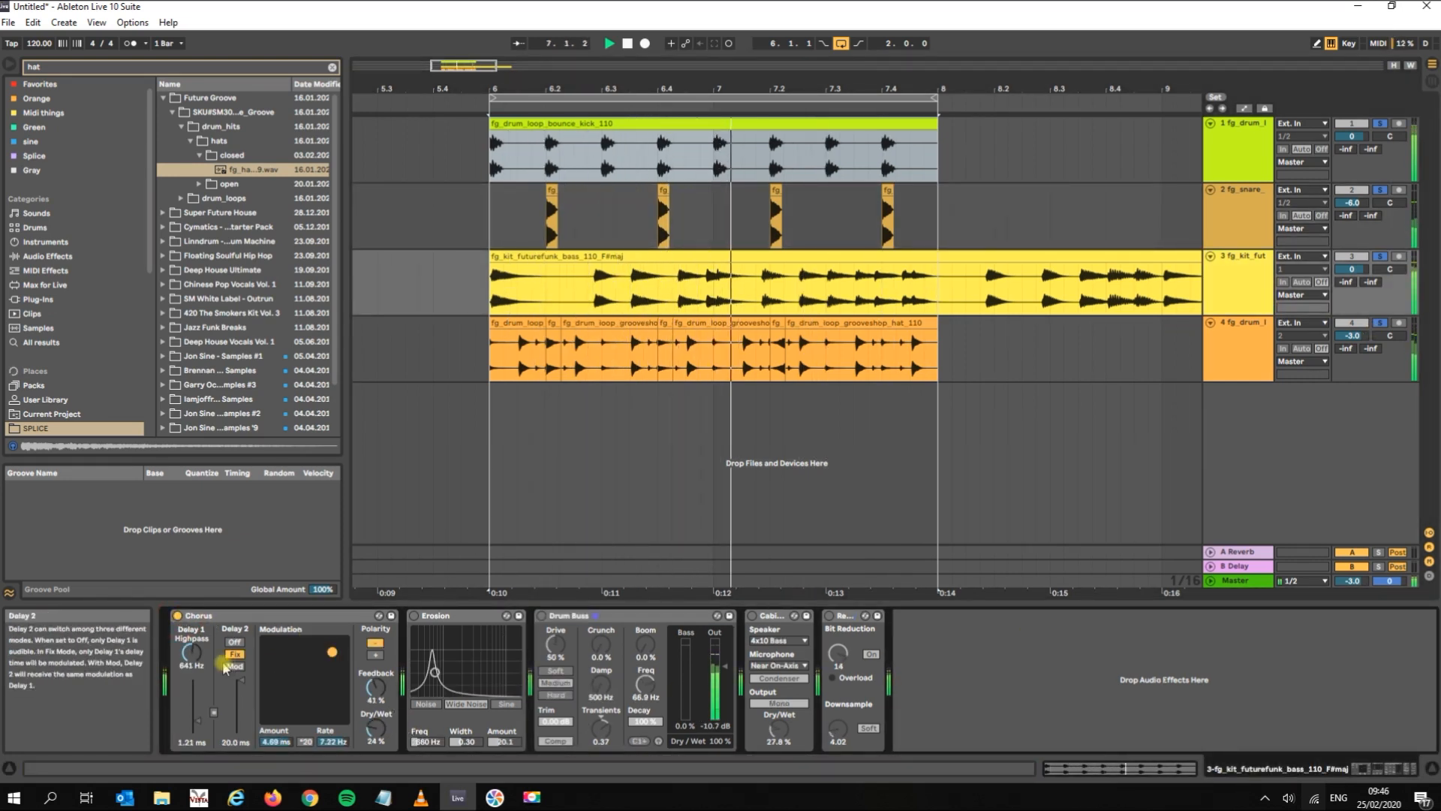
left_click_drag(375, 689, 376, 678)
left_click_drag(376, 729, 375, 721)
left_click(413, 615)
left_click_drag(435, 671, 484, 666)
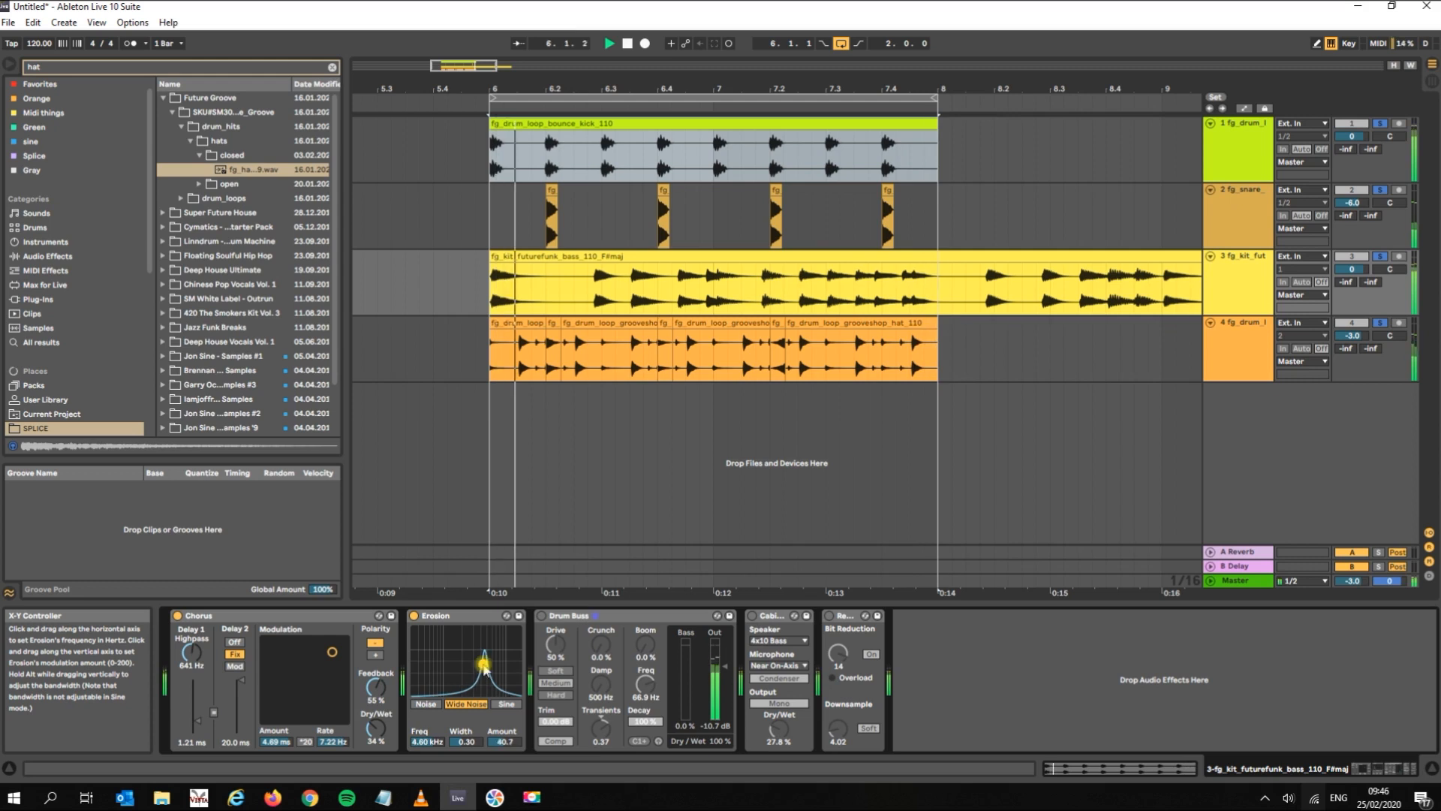
- Turn on the hat track's Chorus, Erosion and Redux, set Bit Reduction to 16 and Downsample to 2.66, and stop playback
left_click(1174, 360)
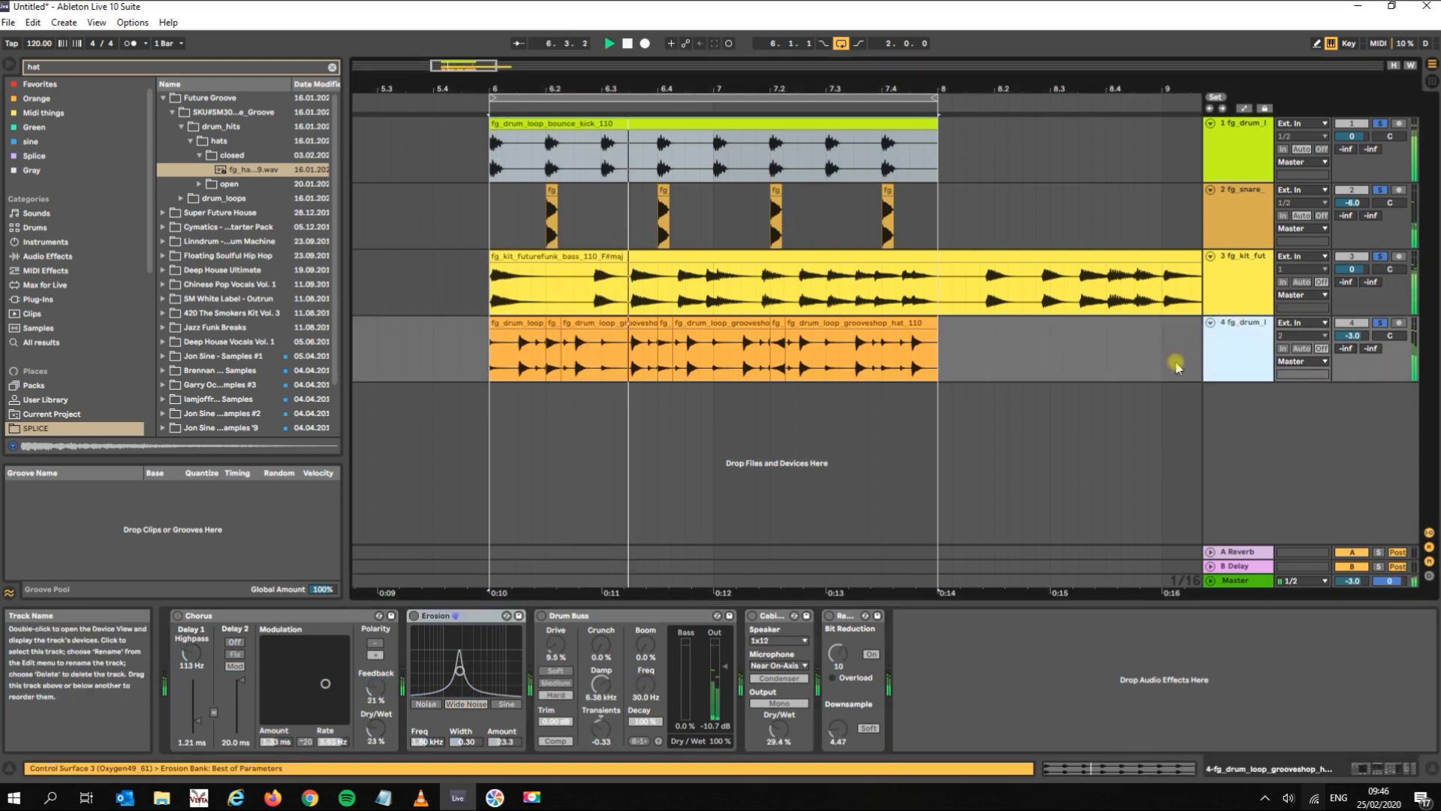
left_click(177, 615)
left_click(415, 616)
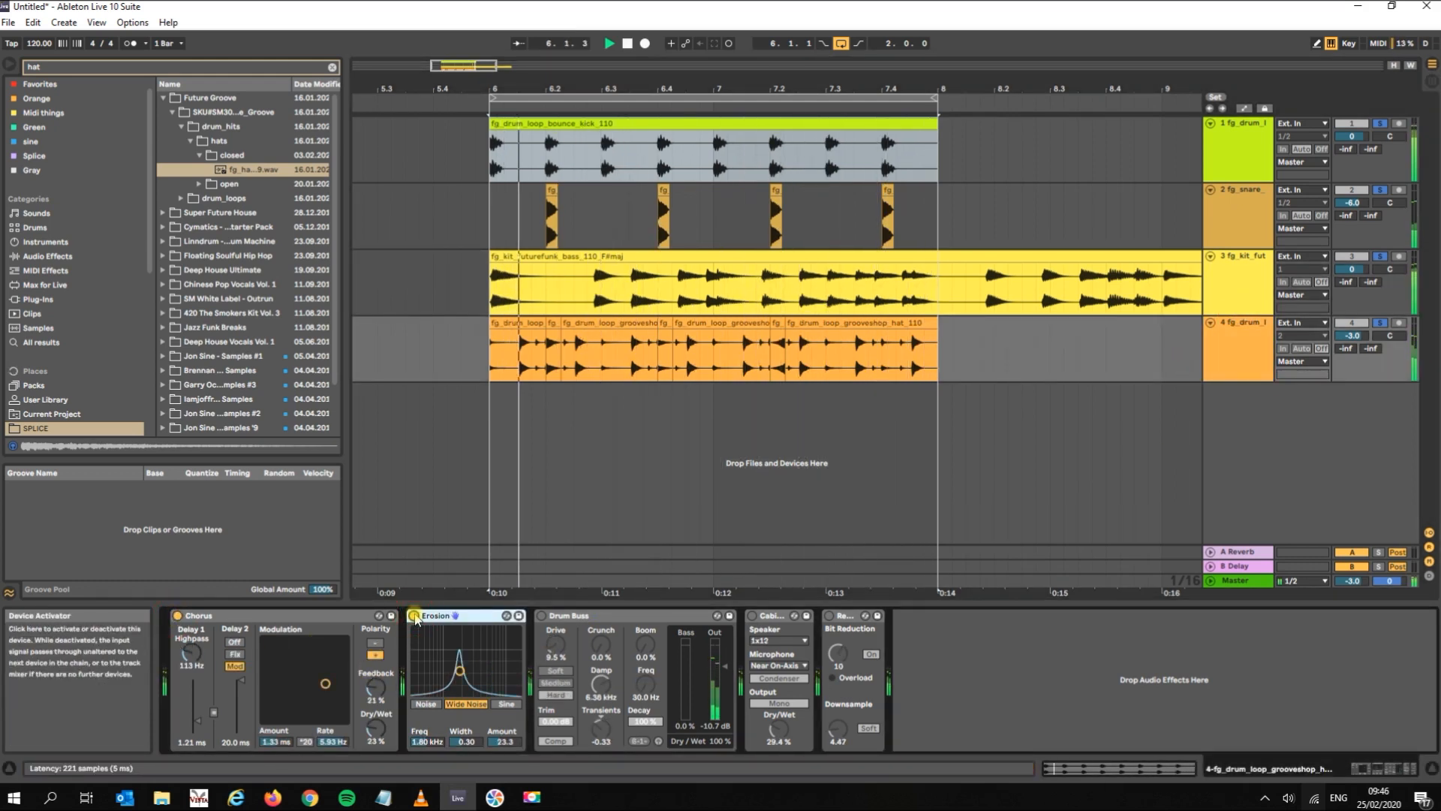
left_click(829, 616)
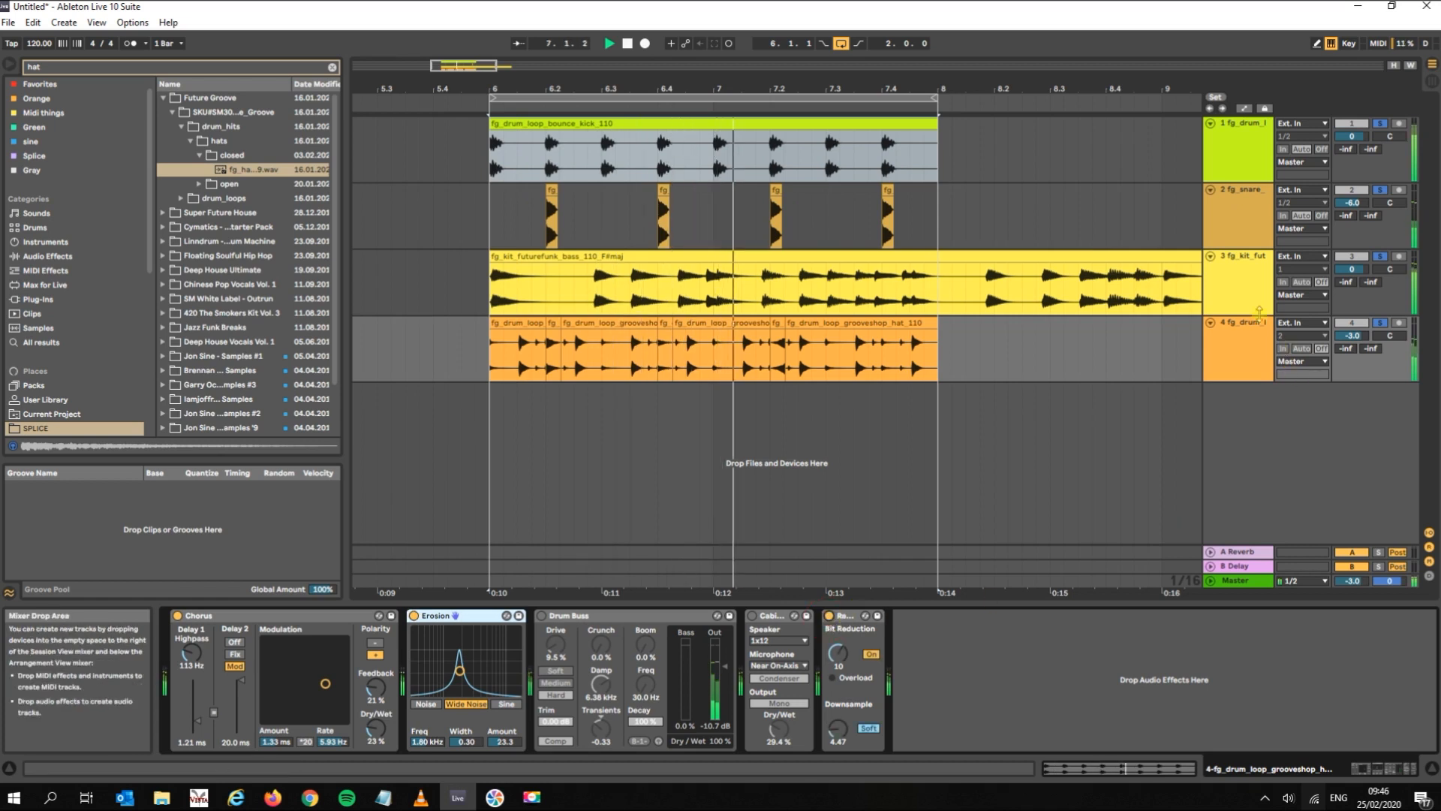
left_click_drag(838, 654, 839, 600)
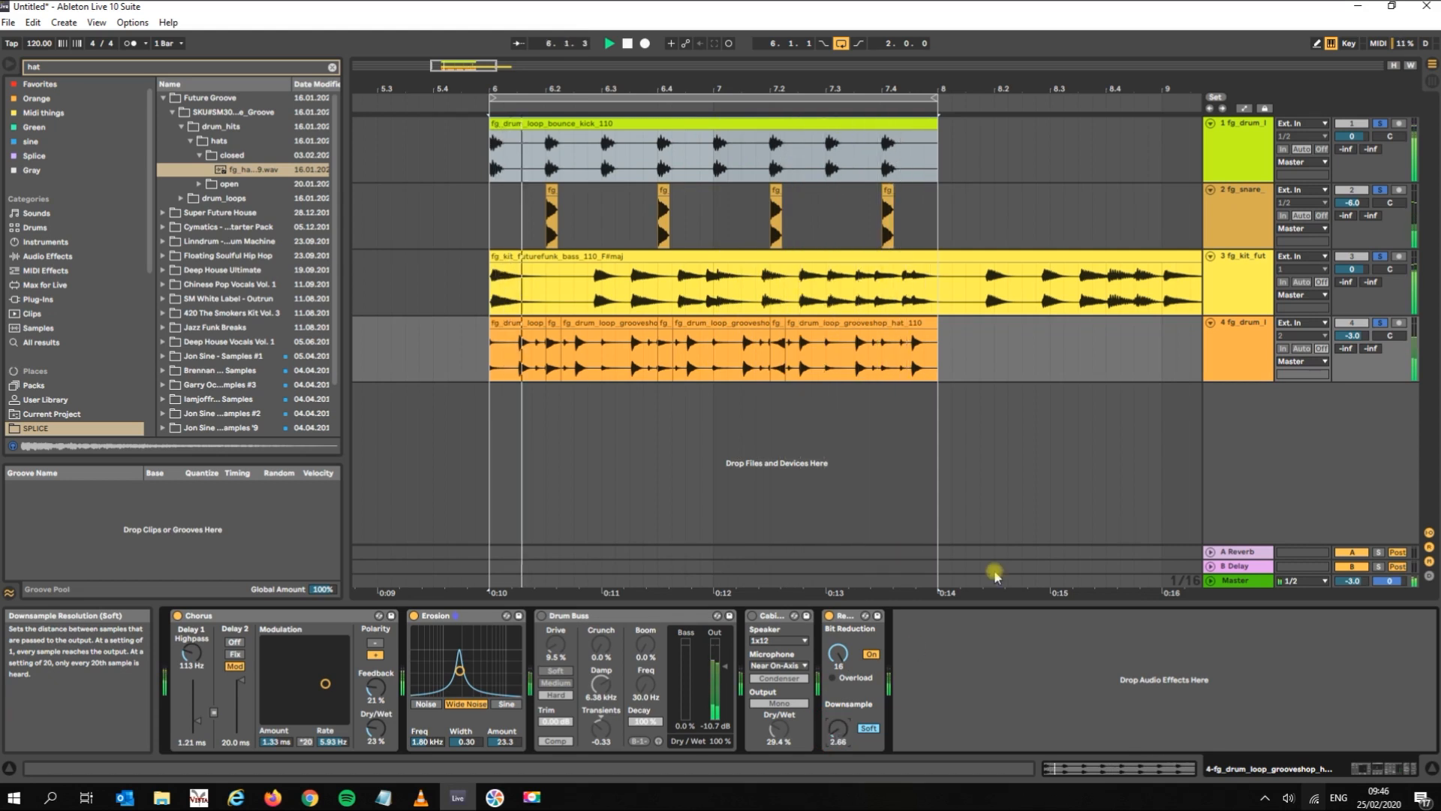
key("space")
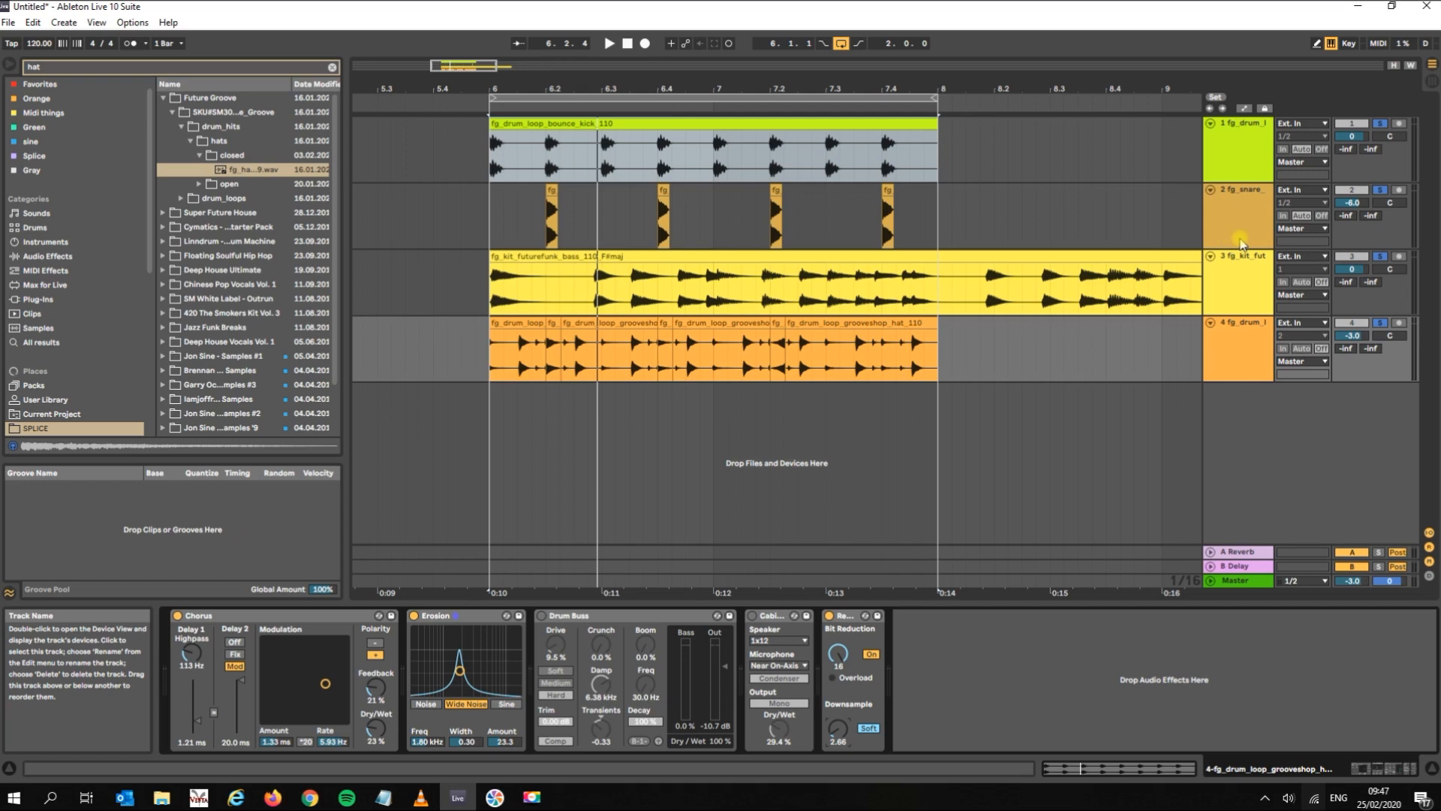
- Play the loop again to hear all four tracks together, and bring up the window switcher
key("space")
key("alt+Tab")
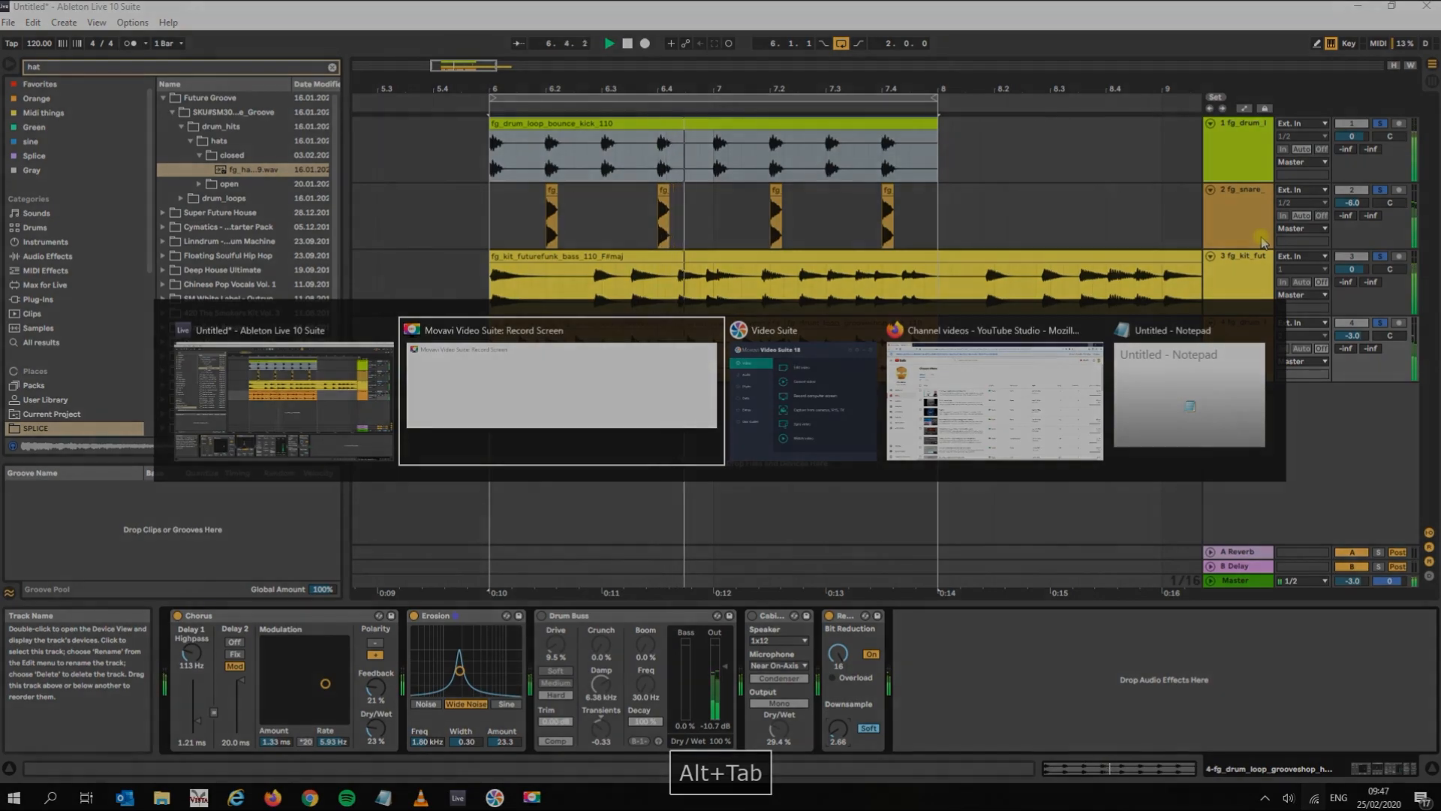